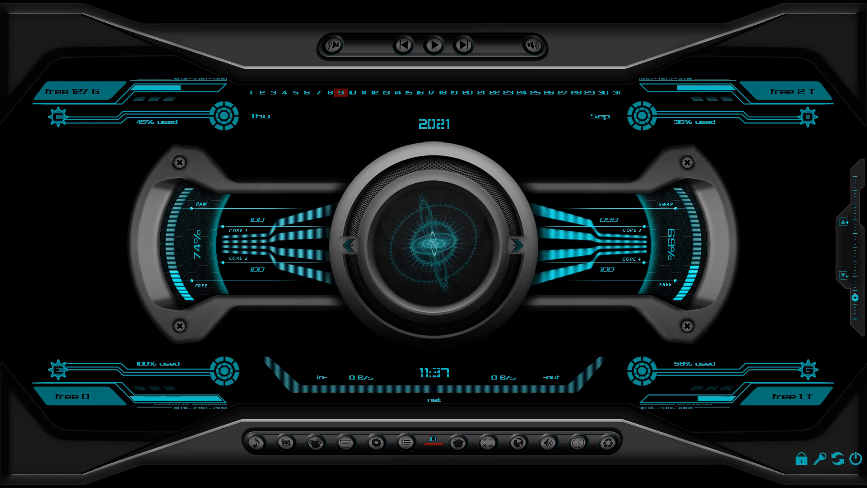
pyautogui.moveTo(296, 5); pyautogui.dragTo(362, 23)
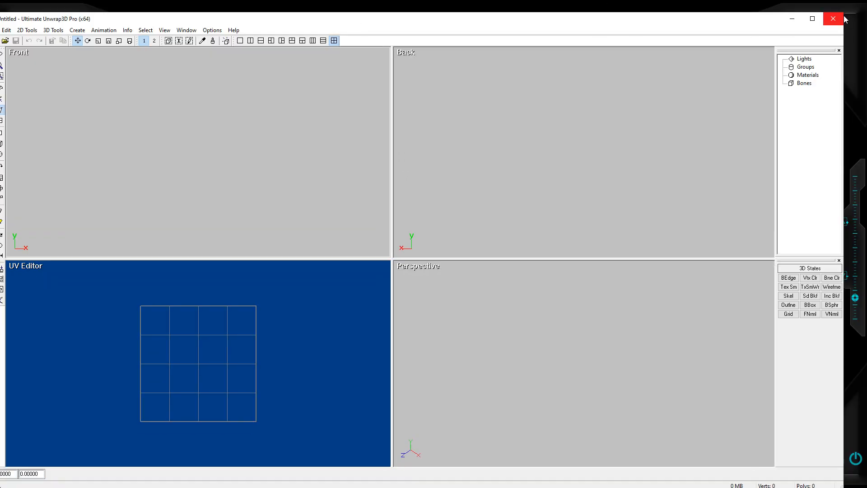
pyautogui.click(812, 20)
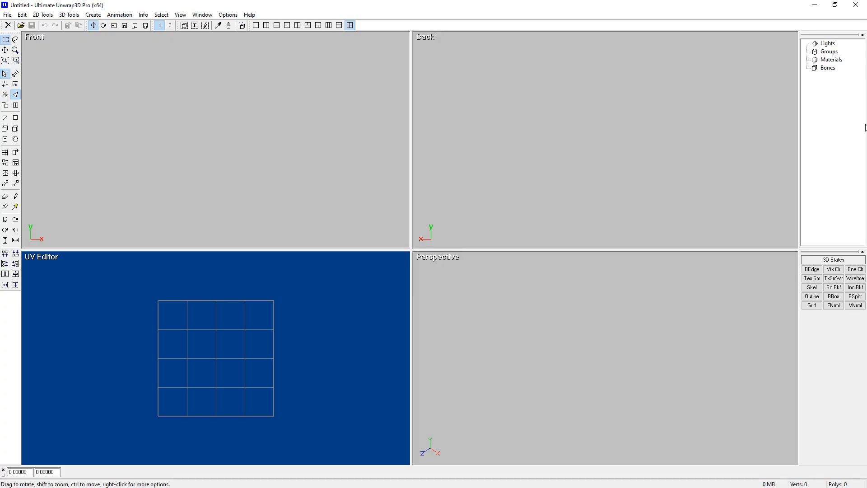
pyautogui.click(858, 124)
pyautogui.click(856, 5)
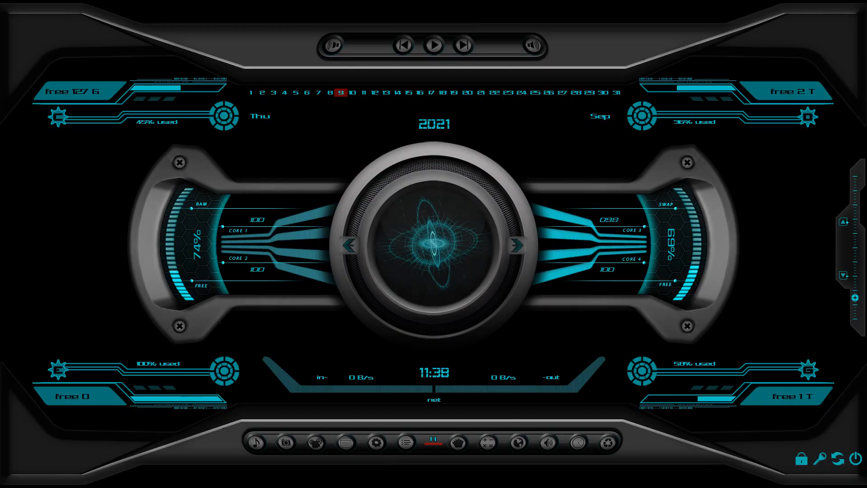
# Step: Reduce the program window's width and move it towards the middle of the desktop
pyautogui.moveTo(0, 4); pyautogui.dragTo(597, 24)
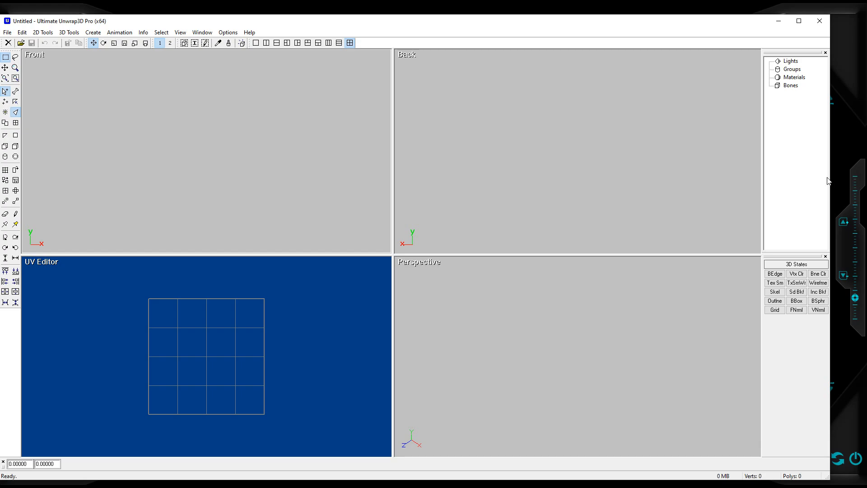
pyautogui.moveTo(832, 180); pyautogui.dragTo(805, 179)
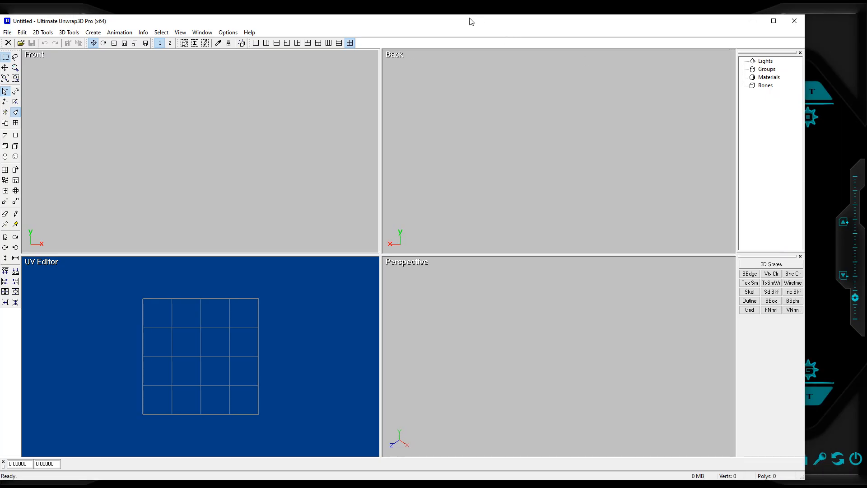
pyautogui.moveTo(471, 28)
pyautogui.mouseDown()
pyautogui.moveTo(511, 33)
pyautogui.moveTo(473, 29)
pyautogui.moveTo(471, 39)
pyautogui.moveTo(470, 23)
pyautogui.moveTo(474, 40)
pyautogui.mouseUp()
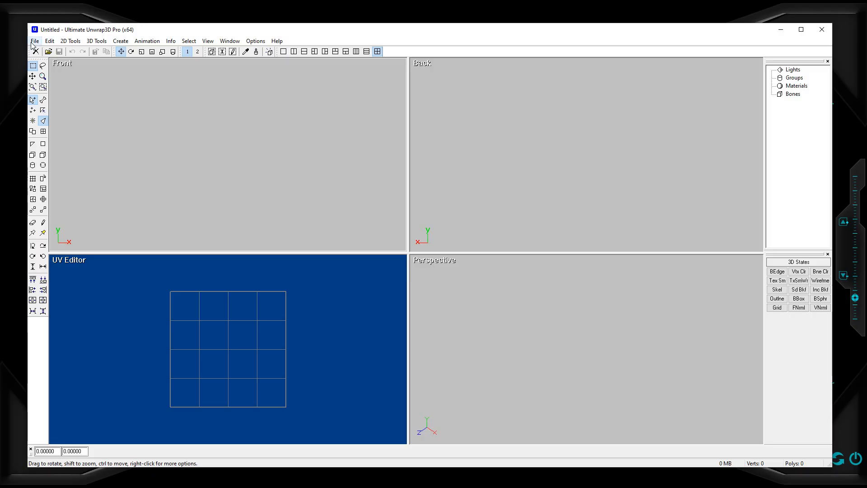
# Step: Start opening a model and browse to the Direct-X folder inside 3D Objects on the work (D:) drive
pyautogui.click(33, 41)
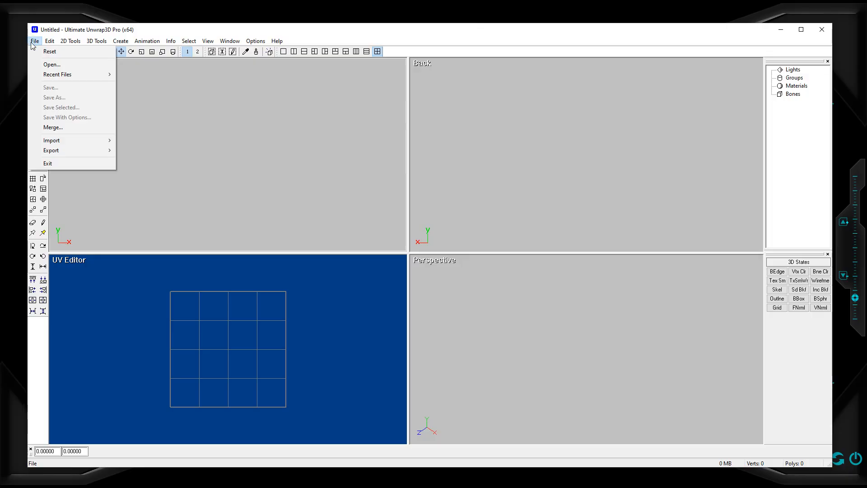
pyautogui.moveTo(65, 73)
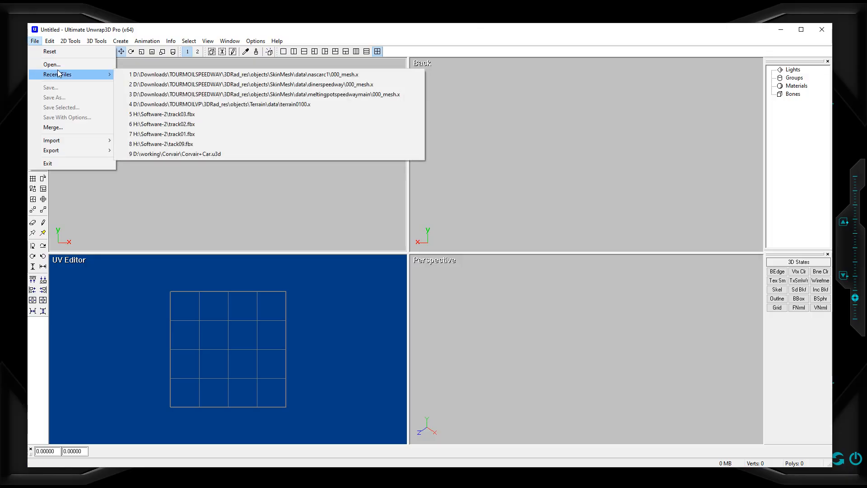
pyautogui.click(52, 65)
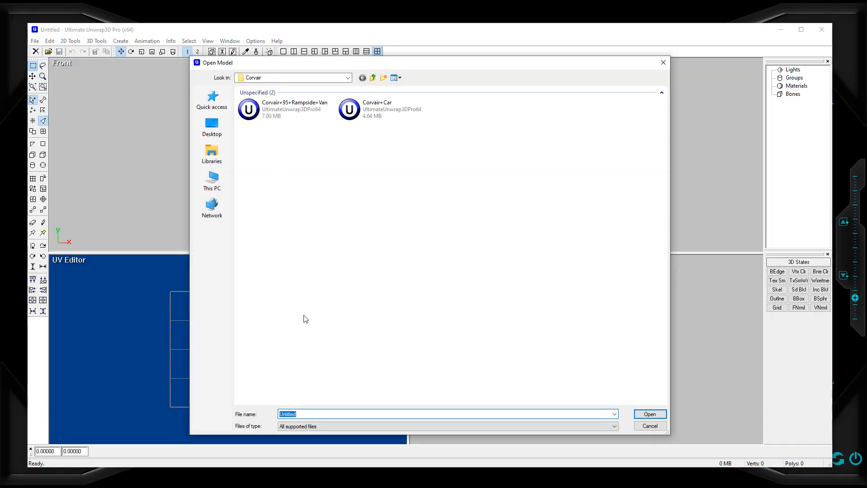
pyautogui.click(208, 179)
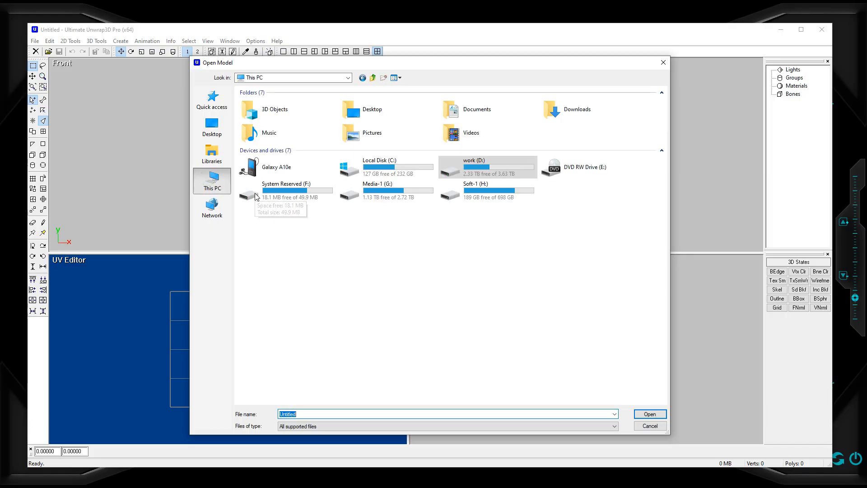
pyautogui.click(516, 167)
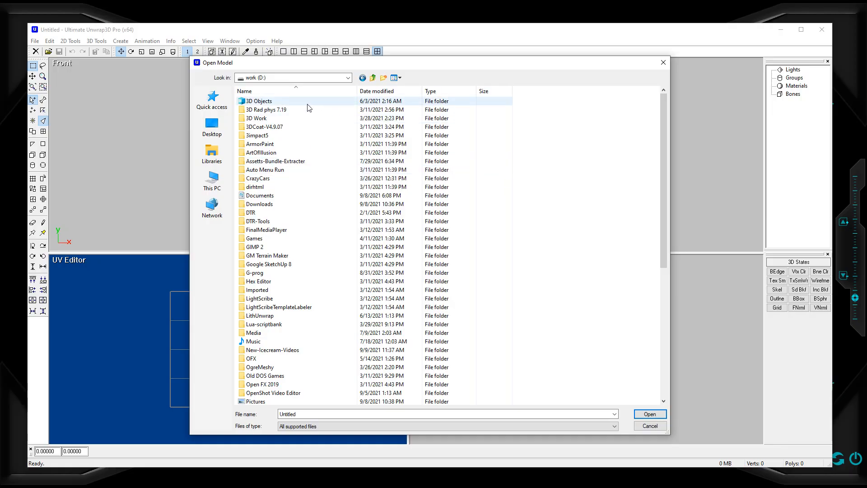
pyautogui.click(259, 102)
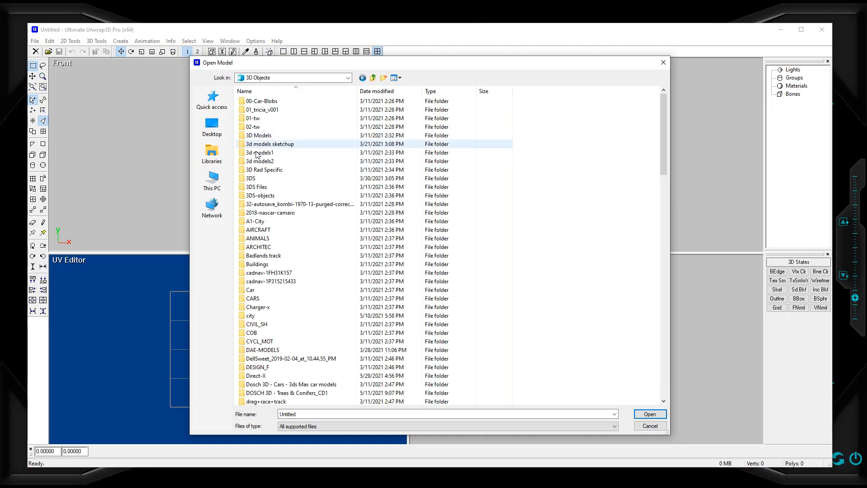
pyautogui.scroll(-5, 317, 270)
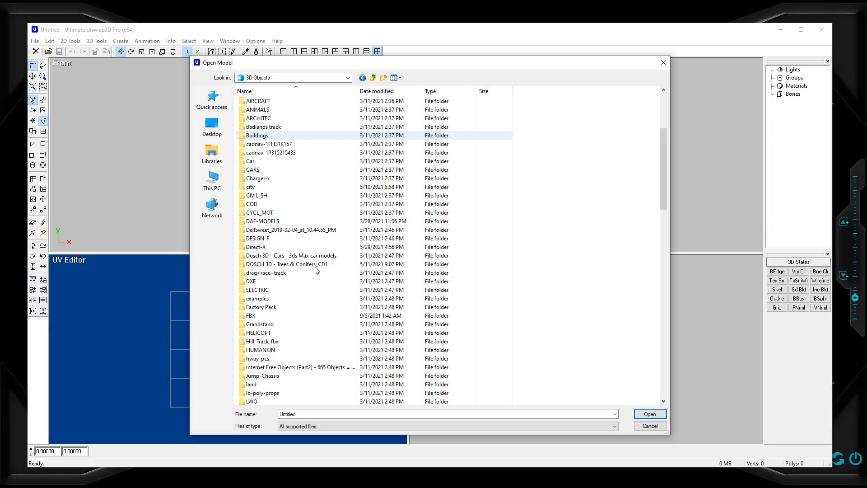
pyautogui.scroll(5, 316, 270)
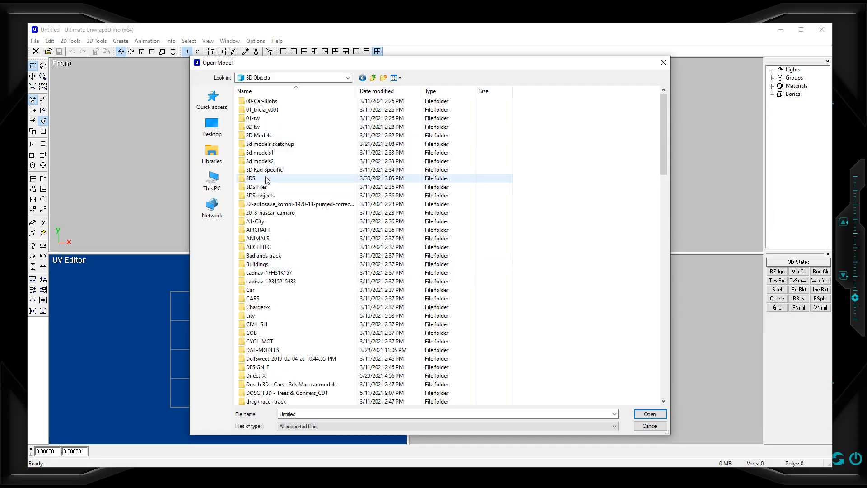
pyautogui.scroll(-3, 266, 180)
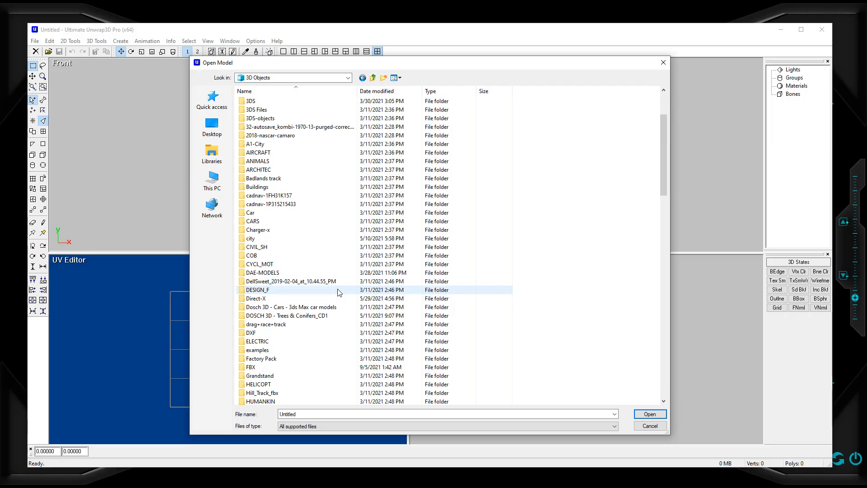
pyautogui.doubleClick(261, 298)
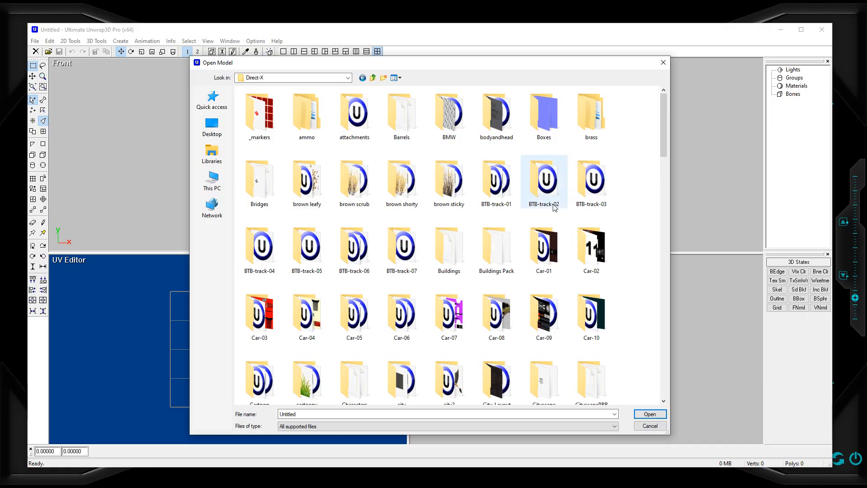
# Step: Open the BTB-Track-02 model from the BTB-track-02 folder and import it with the default DirectX options
pyautogui.doubleClick(544, 181)
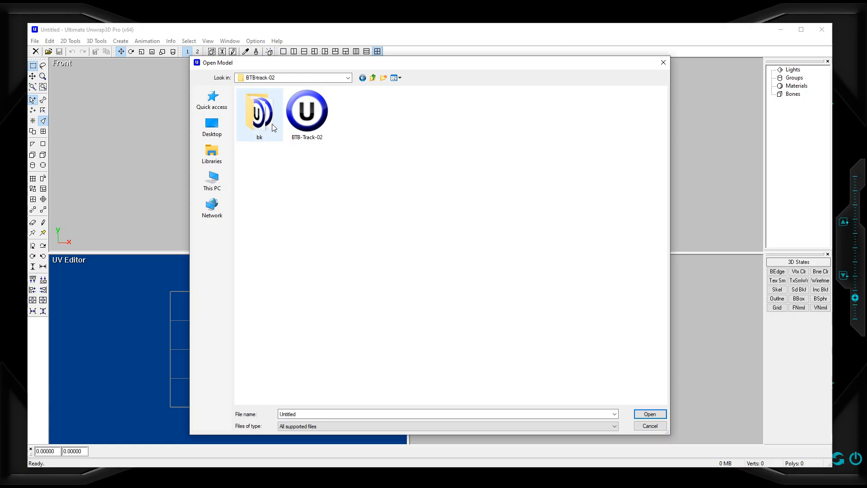
pyautogui.doubleClick(307, 112)
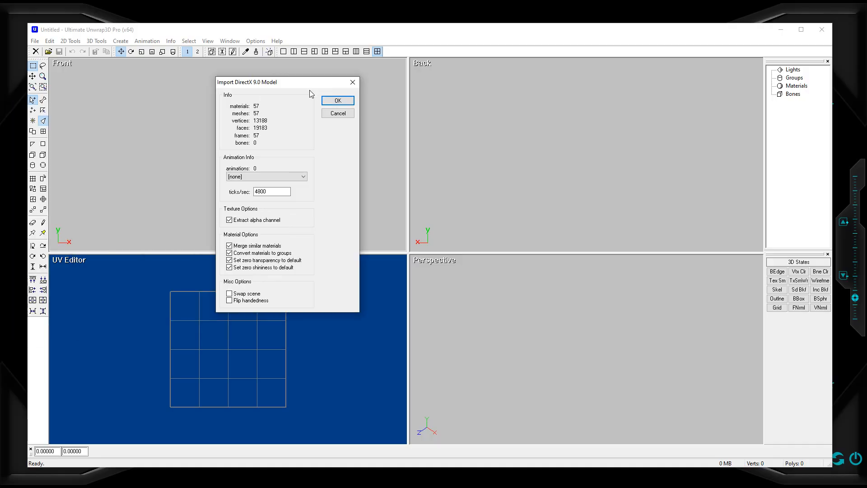
pyautogui.click(347, 102)
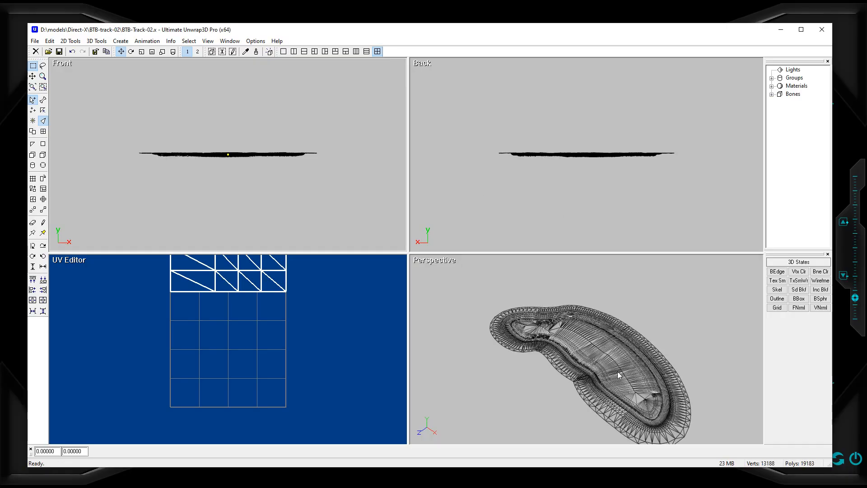
# Step: Examine the track mesh in the Perspective view, enlarged to fill the whole viewport area
pyautogui.moveTo(619, 380); pyautogui.dragTo(657, 397)
pyautogui.scroll(4, 658, 397)
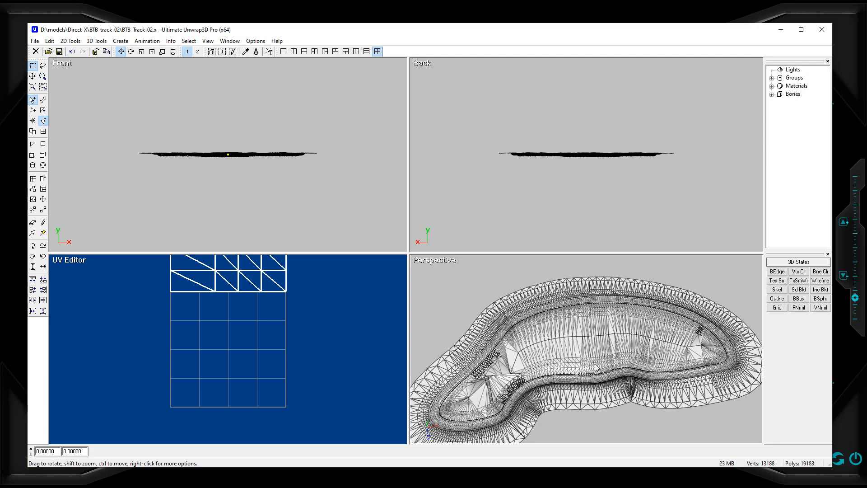
pyautogui.moveTo(595, 368)
pyautogui.mouseDown()
pyautogui.moveTo(603, 340)
pyautogui.moveTo(643, 335)
pyautogui.moveTo(664, 342)
pyautogui.moveTo(671, 372)
pyautogui.moveTo(670, 334)
pyautogui.moveTo(614, 341)
pyautogui.moveTo(594, 354)
pyautogui.mouseUp()
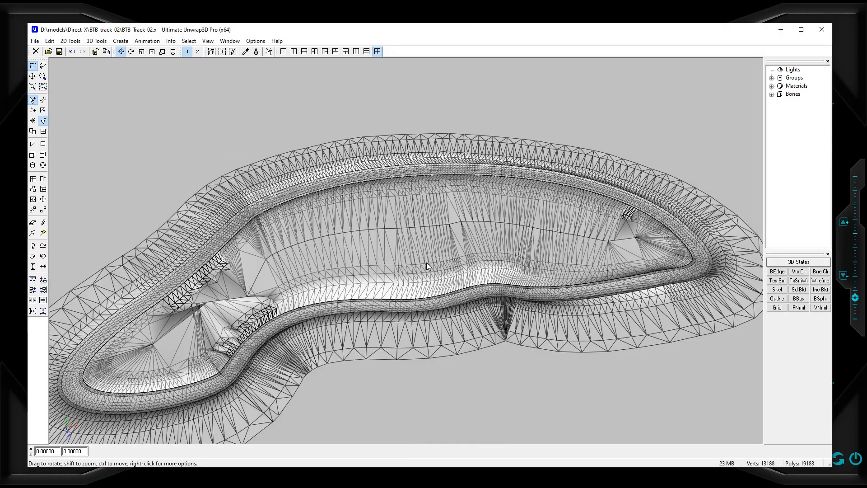
pyautogui.doubleClick(428, 264)
pyautogui.moveTo(417, 261)
pyautogui.mouseDown()
pyautogui.moveTo(416, 245)
pyautogui.moveTo(468, 239)
pyautogui.moveTo(493, 248)
pyautogui.moveTo(498, 261)
pyautogui.moveTo(421, 240)
pyautogui.moveTo(418, 259)
pyautogui.moveTo(440, 251)
pyautogui.moveTo(422, 253)
pyautogui.mouseUp()
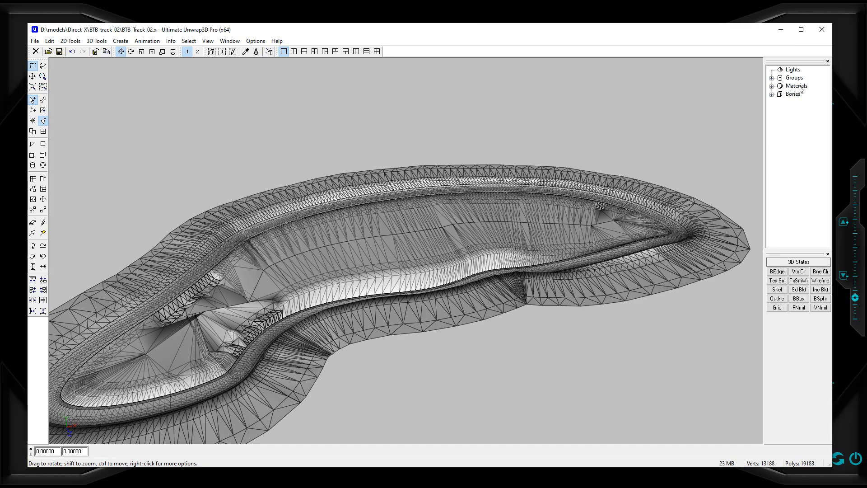
# Step: Expand the Materials list and widen its panel to read through the full material names
pyautogui.click(771, 86)
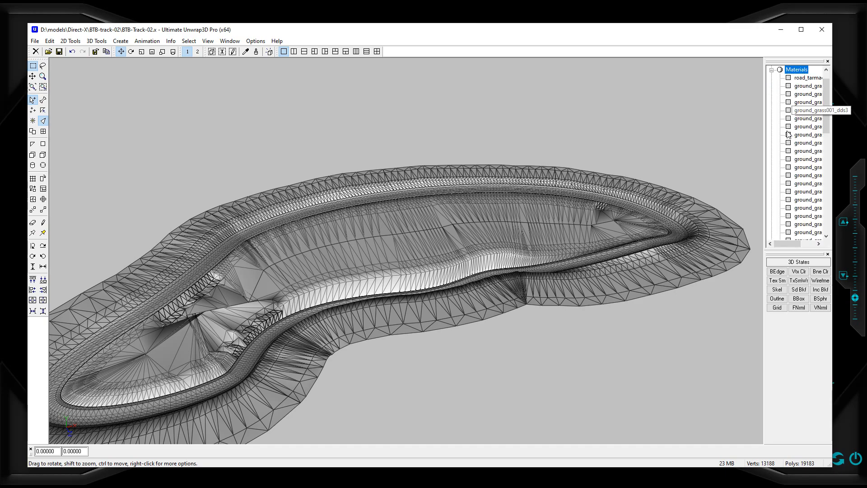
pyautogui.scroll(-3, 782, 139)
pyautogui.scroll(-5, 783, 139)
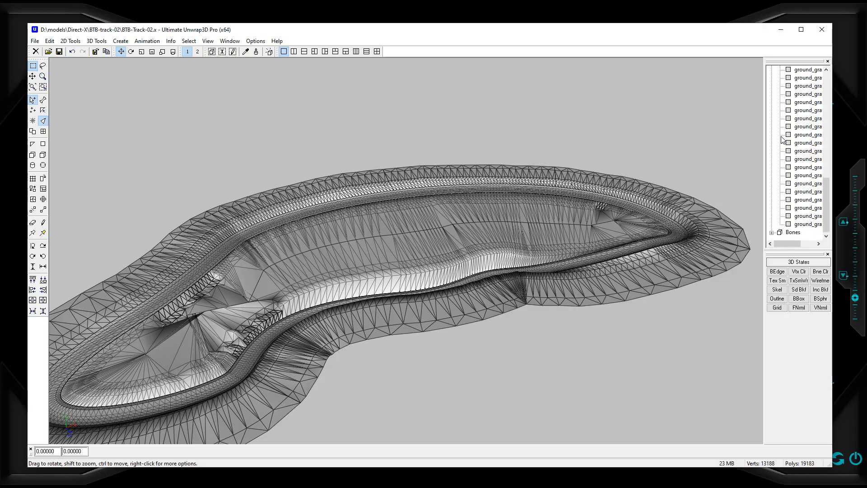
pyautogui.scroll(3, 783, 139)
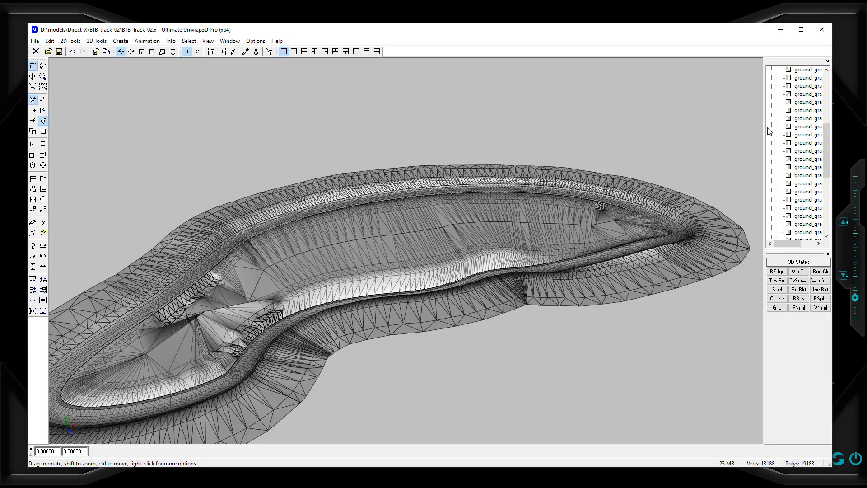
pyautogui.moveTo(765, 129); pyautogui.dragTo(658, 127)
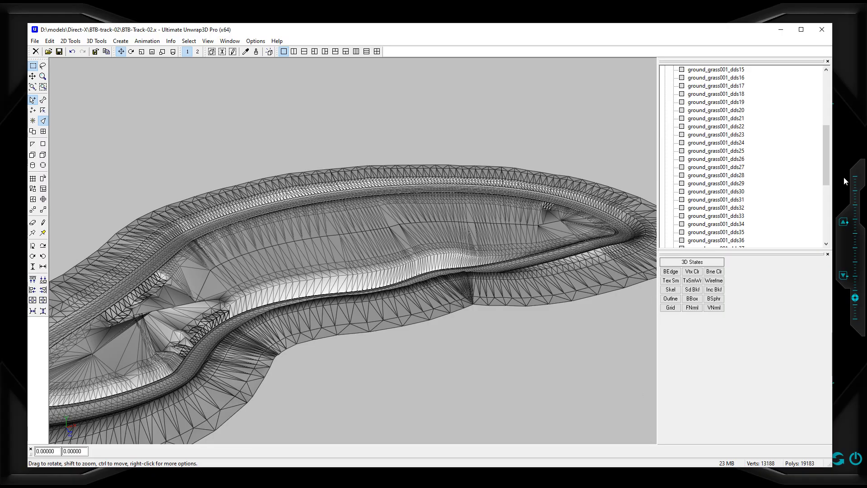
pyautogui.scroll(-2, 759, 159)
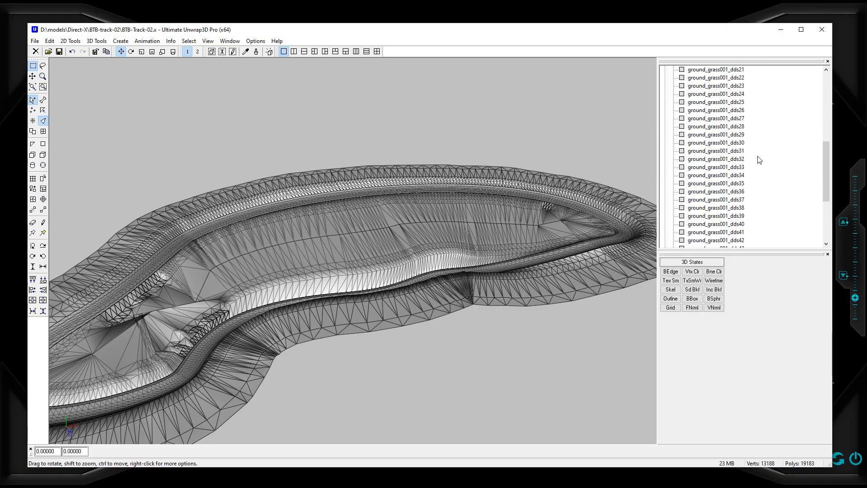
pyautogui.scroll(-5, 759, 160)
pyautogui.scroll(12, 759, 159)
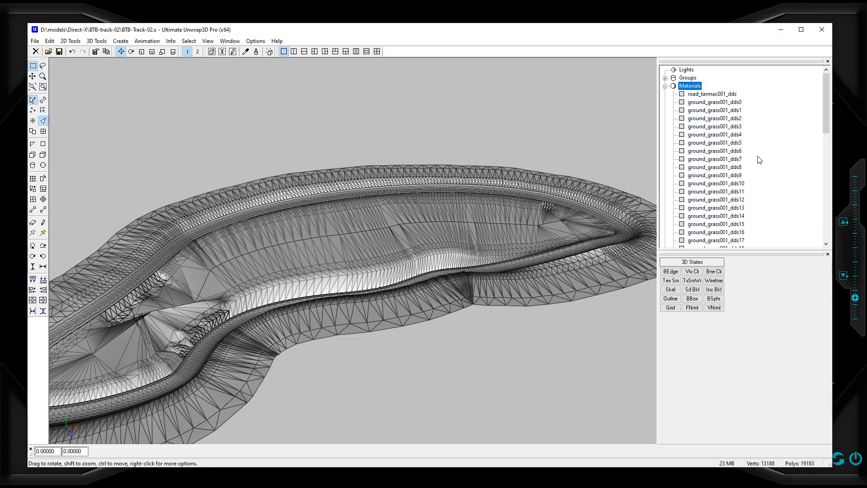
# Step: Select the faces using material ground_grass001_dds0 to see where it lies on the track, and unselect them
pyautogui.click(702, 95)
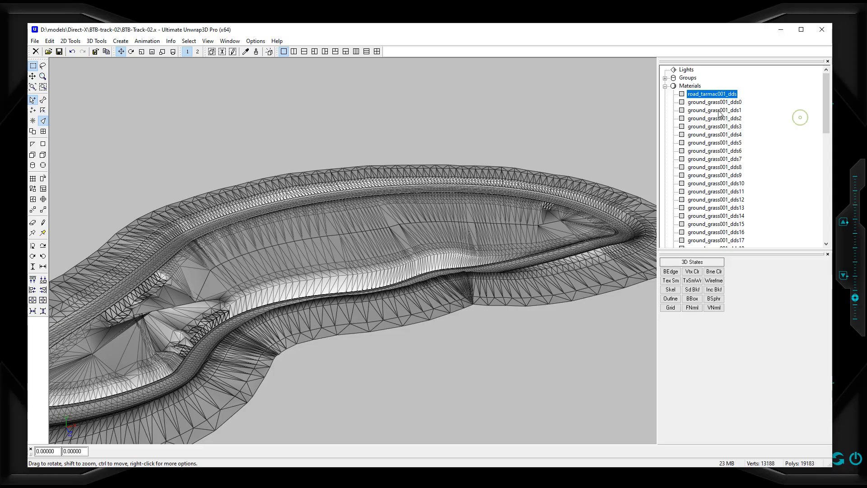
pyautogui.click(715, 103)
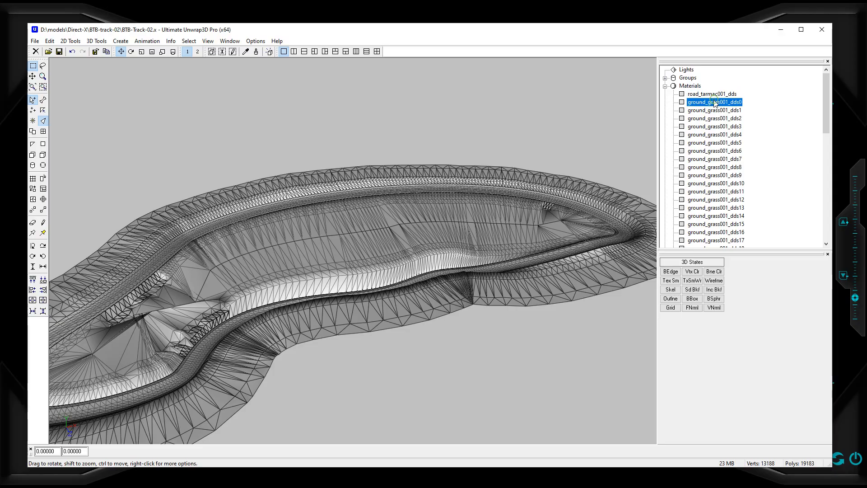
pyautogui.rightClick(716, 103)
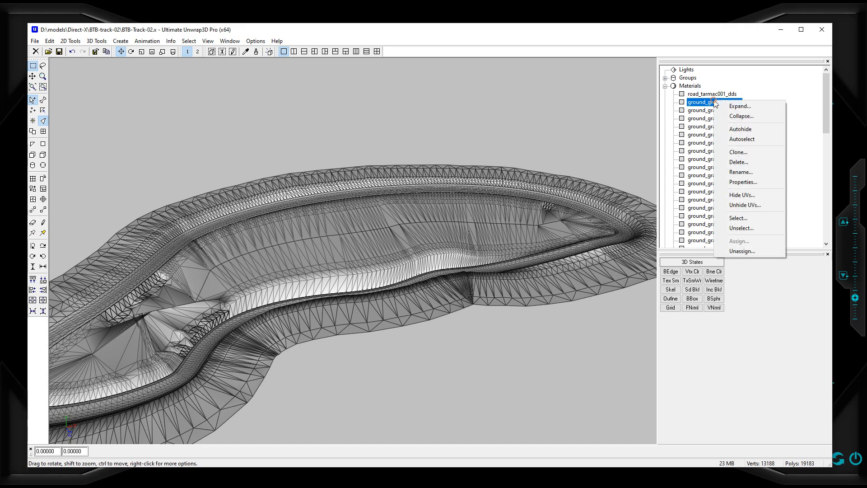
pyautogui.click(738, 219)
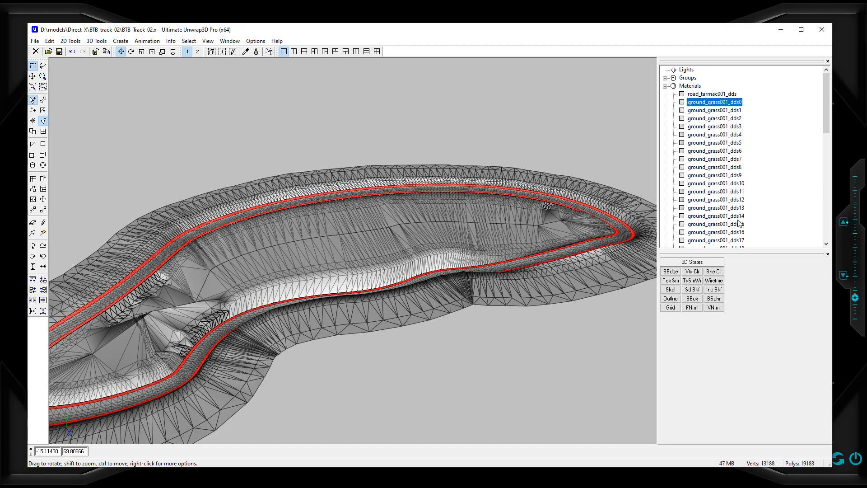
pyautogui.rightClick(712, 108)
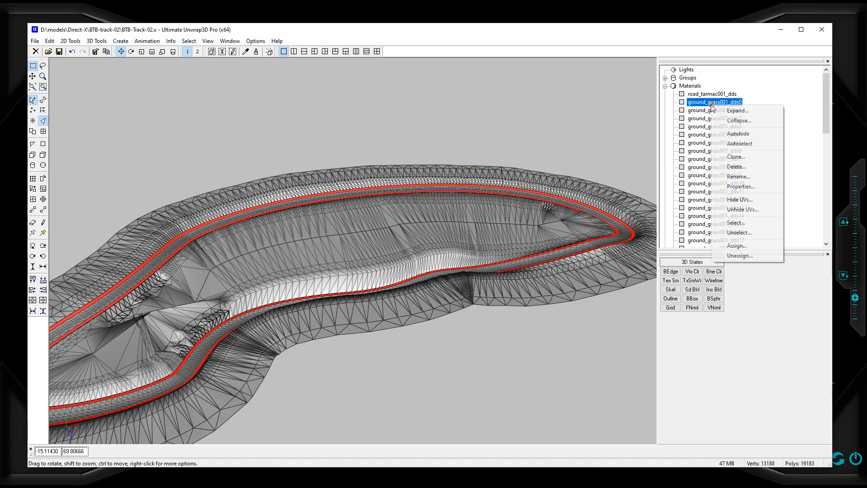
pyautogui.click(746, 233)
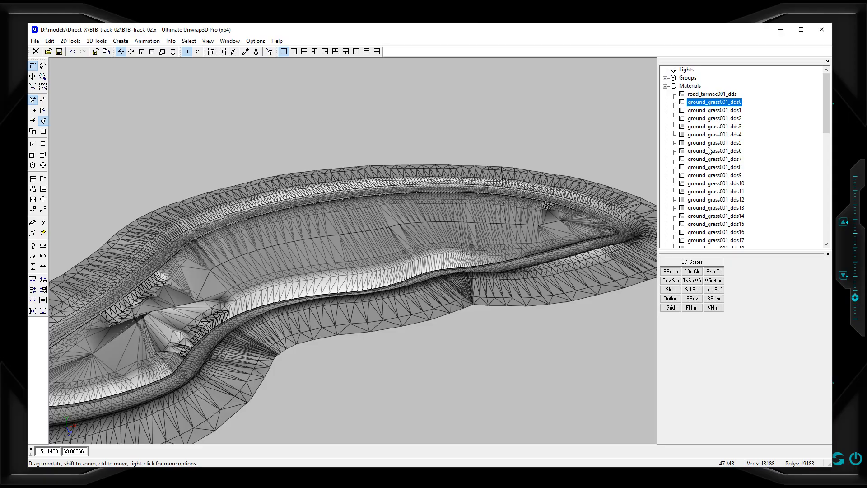
# Step: Select the faces using material ground_grass001_dds1 and check where they lie on the whole track
pyautogui.click(695, 113)
pyautogui.rightClick(695, 114)
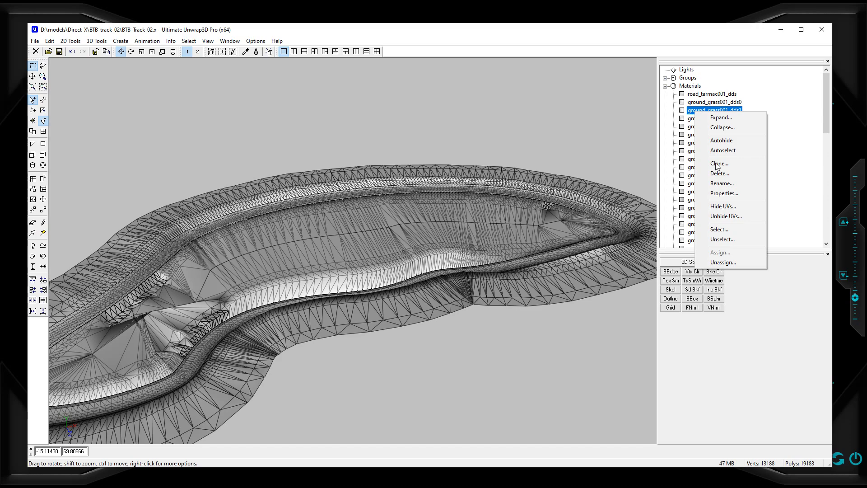
pyautogui.click(719, 230)
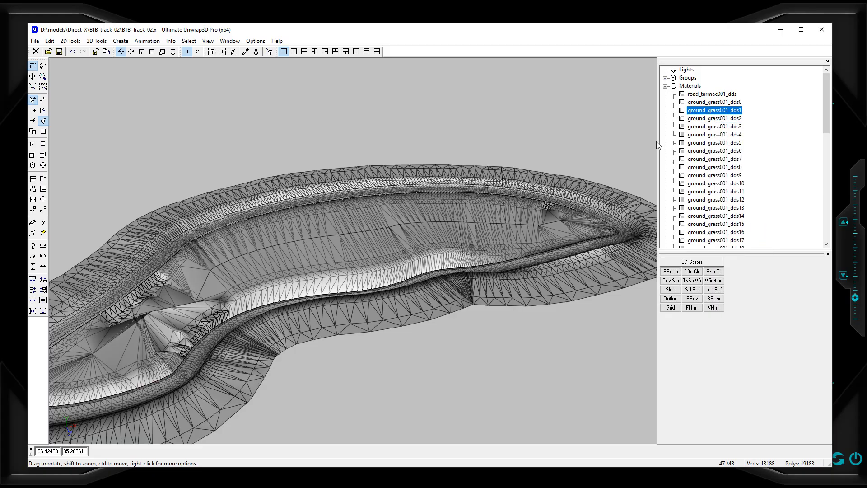
pyautogui.scroll(-6, 521, 206)
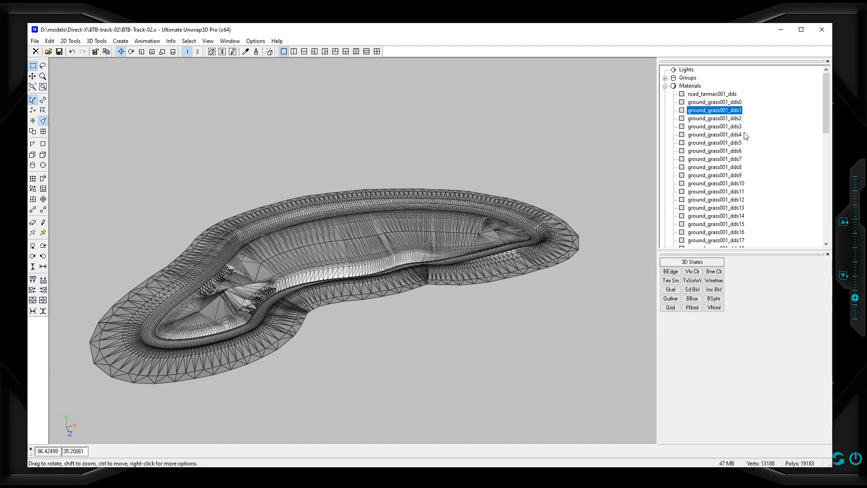
pyautogui.rightClick(717, 112)
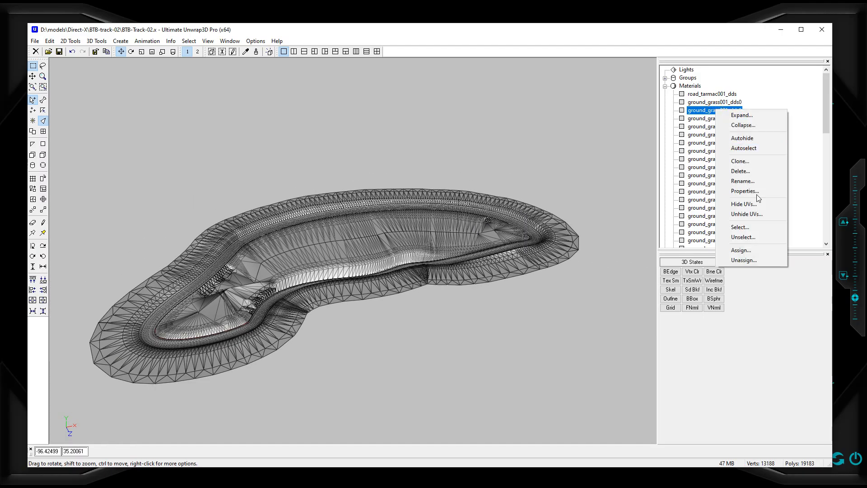
pyautogui.click(739, 227)
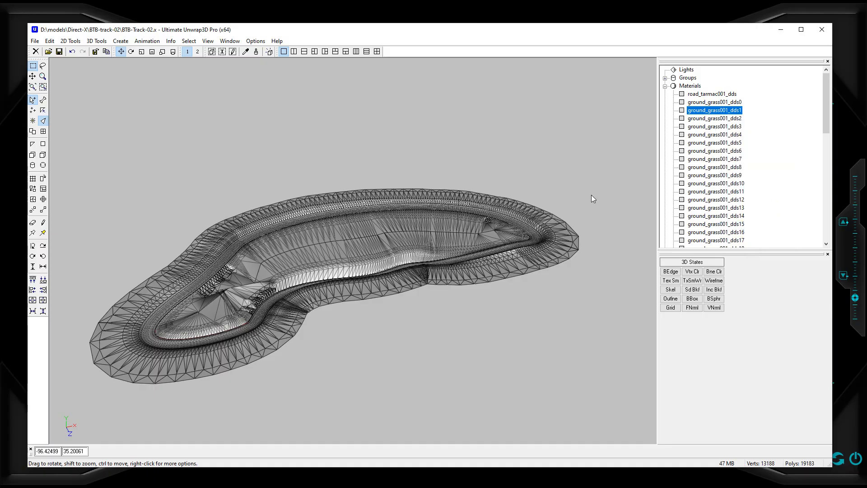
pyautogui.moveTo(478, 259)
pyautogui.mouseDown()
pyautogui.moveTo(475, 184)
pyautogui.moveTo(491, 213)
pyautogui.moveTo(492, 258)
pyautogui.moveTo(475, 265)
pyautogui.mouseUp()
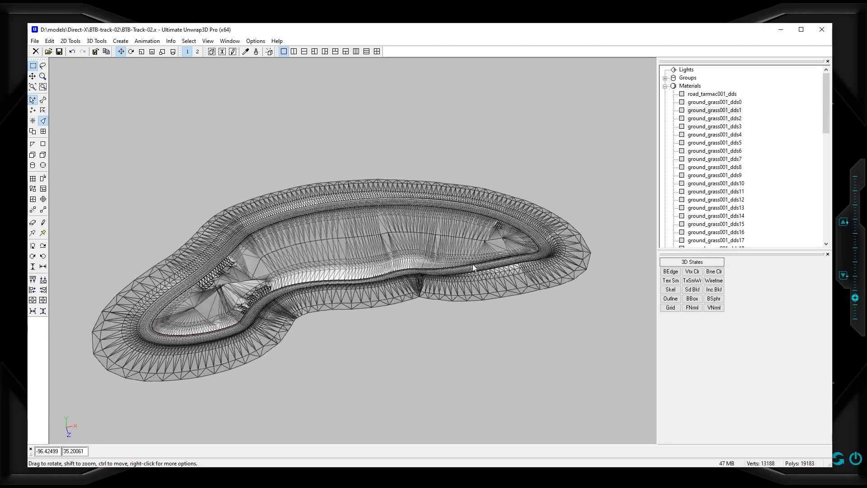
# Step: Add the faces using materials ground_grass001_dds2 and ground_grass001_dds3 to the selection
pyautogui.click(690, 120)
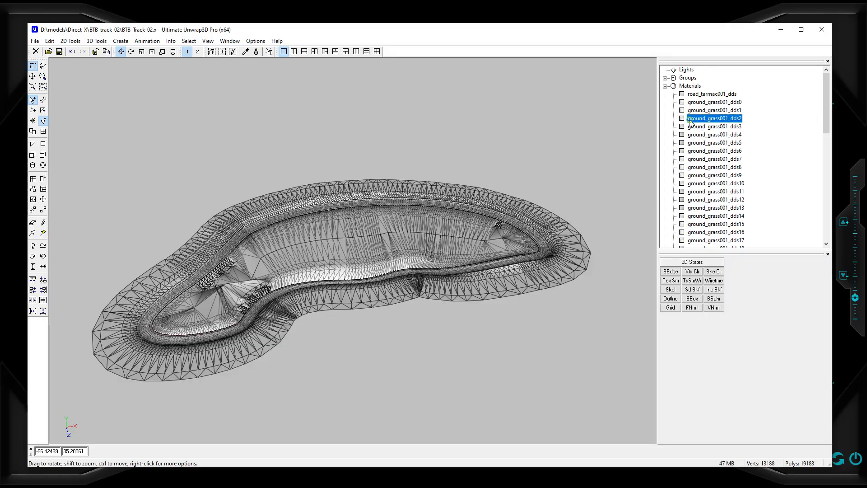
pyautogui.rightClick(689, 122)
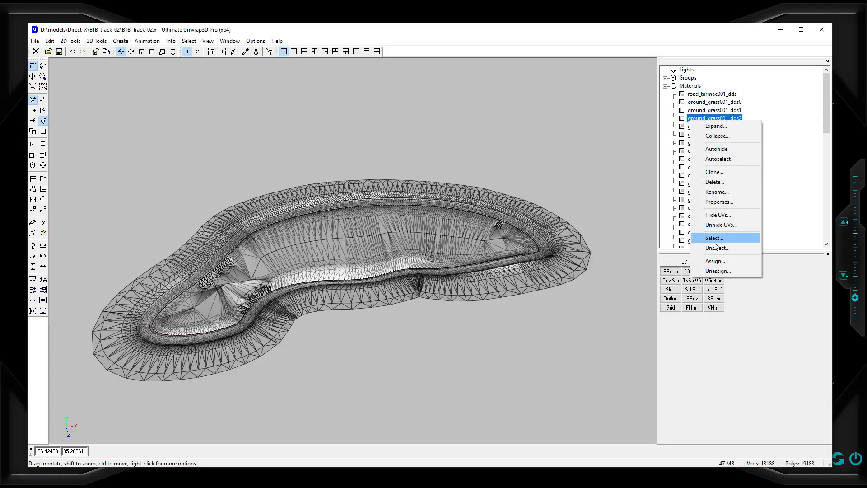
pyautogui.click(715, 239)
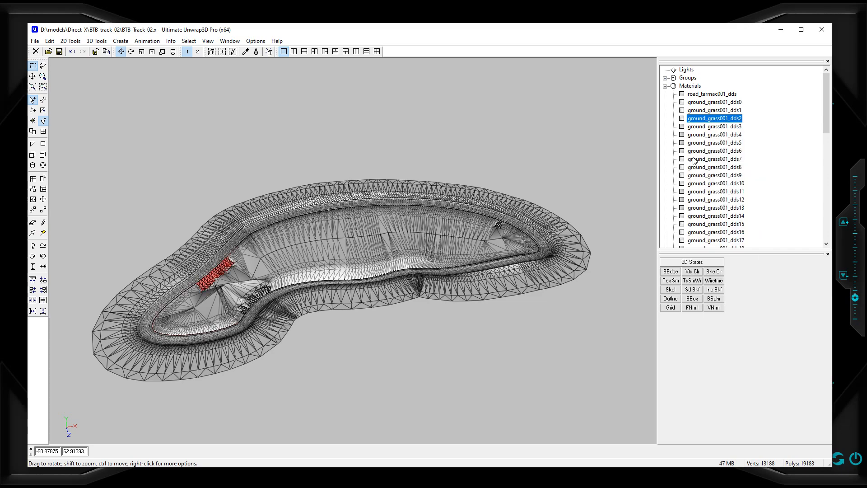
pyautogui.rightClick(701, 128)
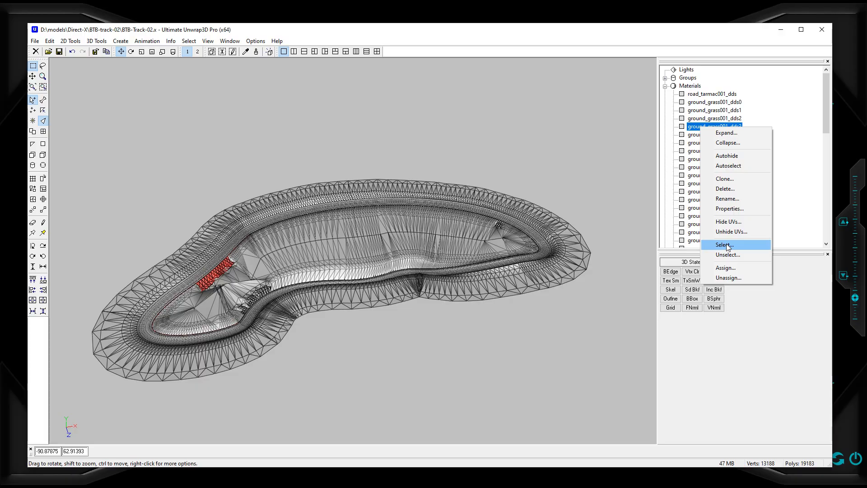
pyautogui.click(734, 245)
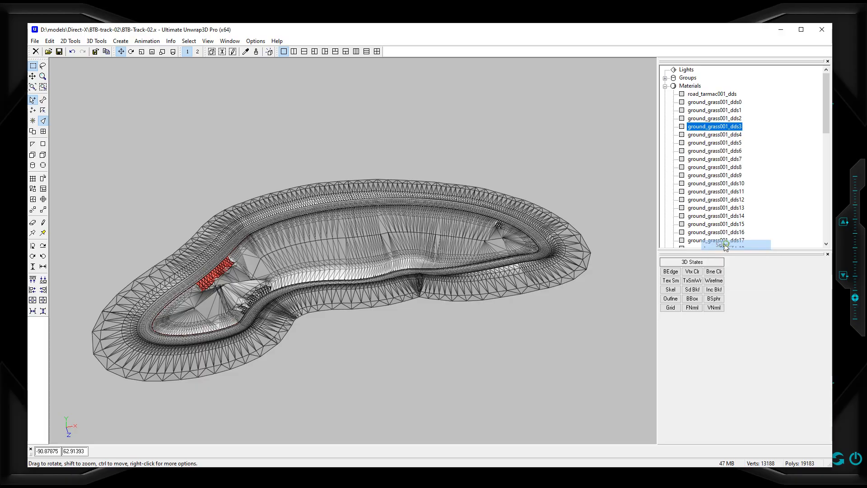
# Step: Add the faces using materials ground_grass001_dds4 and ground_grass001_dds5 to the selection
pyautogui.click(696, 135)
pyautogui.rightClick(698, 138)
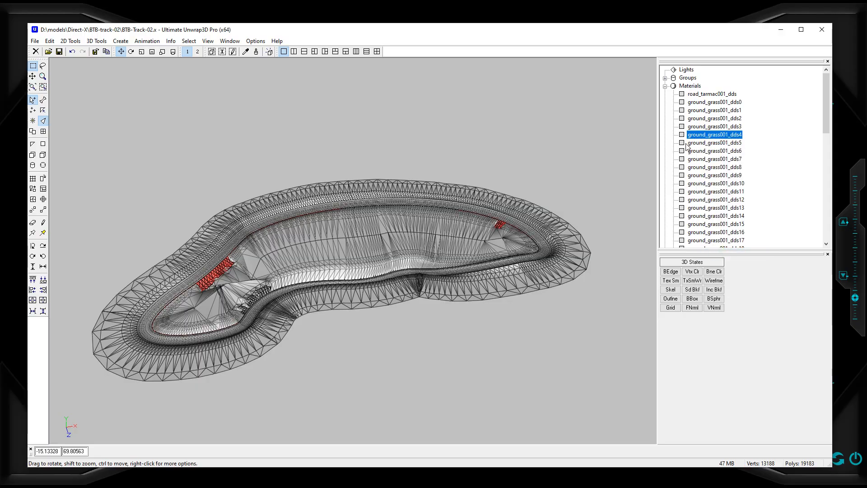
pyautogui.click(700, 144)
pyautogui.rightClick(700, 147)
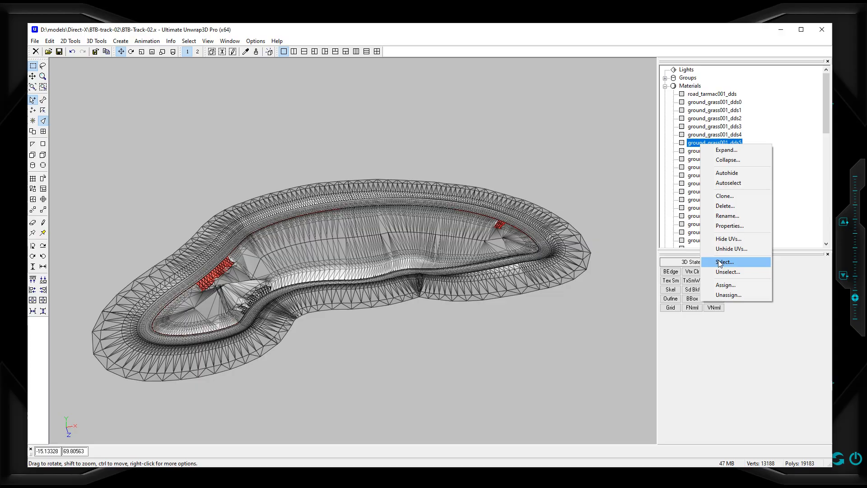
pyautogui.click(720, 262)
# Step: Add the faces using materials ground_grass001_dds6 and ground_grass001_dds7 to the selection
pyautogui.click(698, 152)
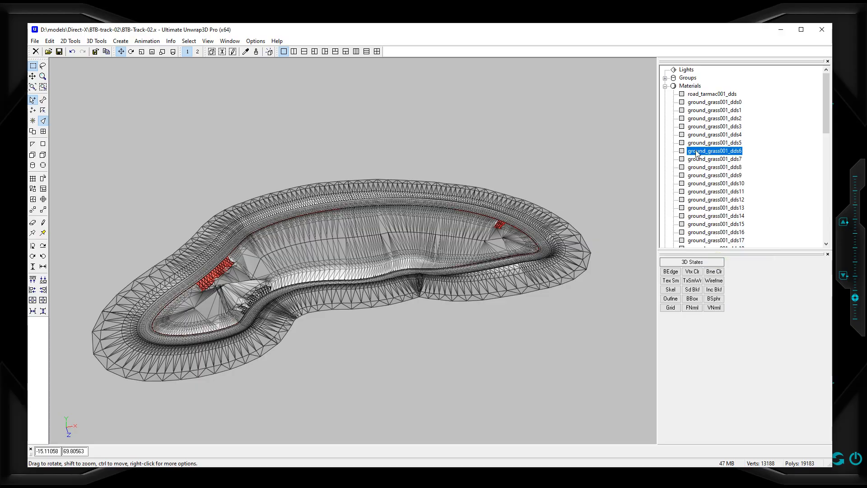
pyautogui.rightClick(697, 151)
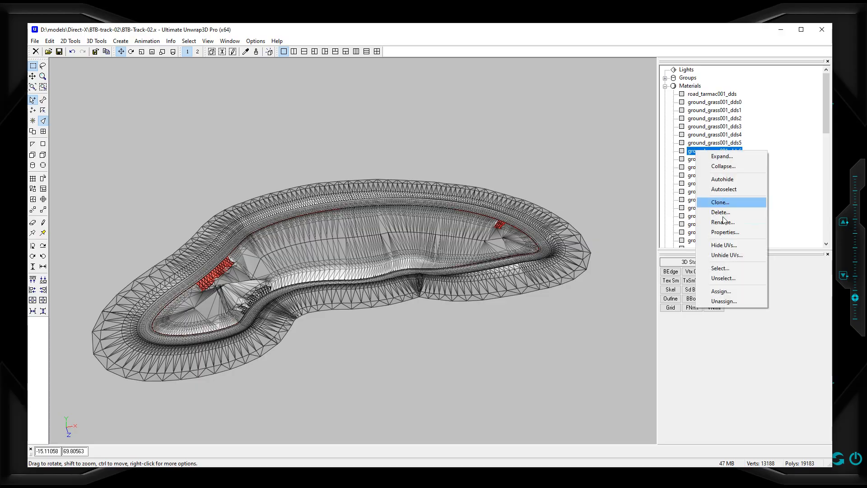
pyautogui.click(720, 270)
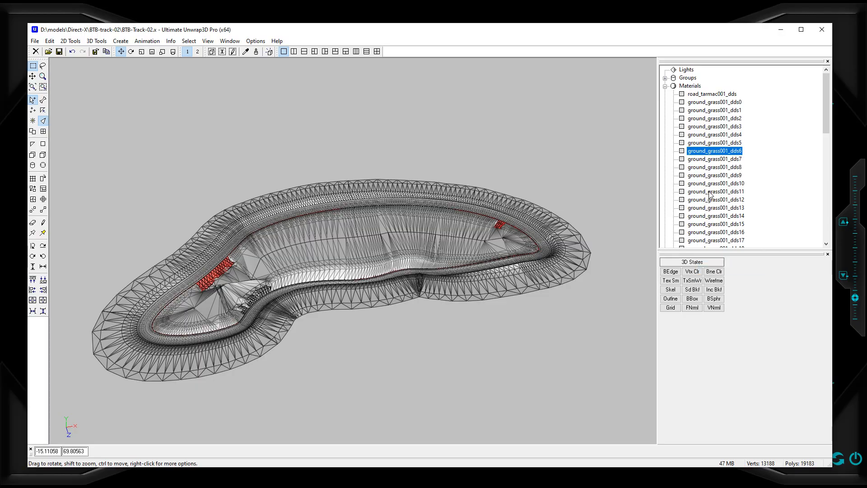
pyautogui.rightClick(709, 160)
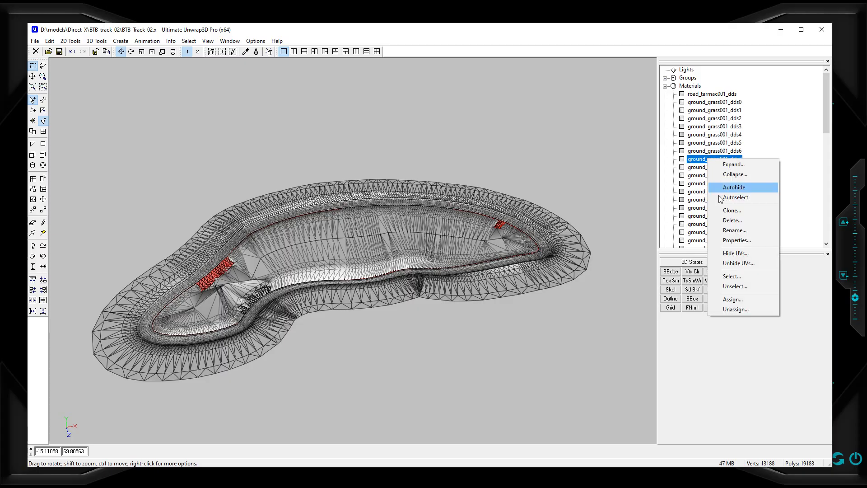
pyautogui.click(733, 276)
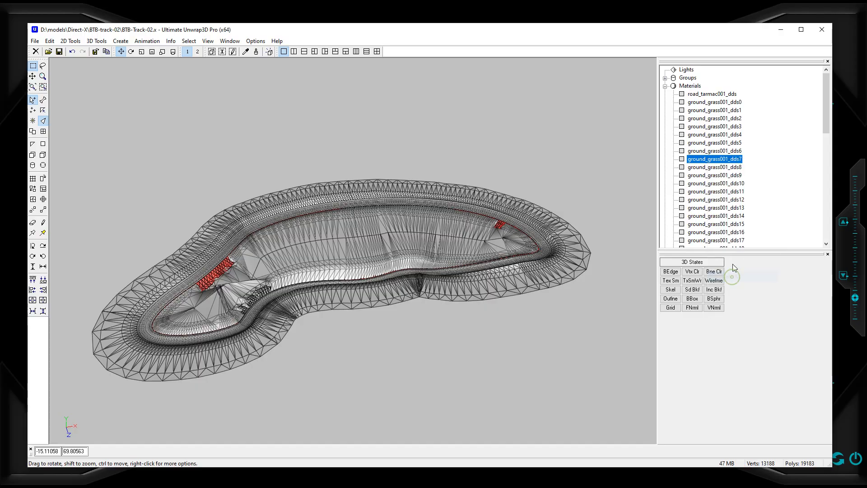
# Step: Add the faces using materials ground_grass001_dds8 and ground_grass001_dds9 to the selection
pyautogui.rightClick(707, 168)
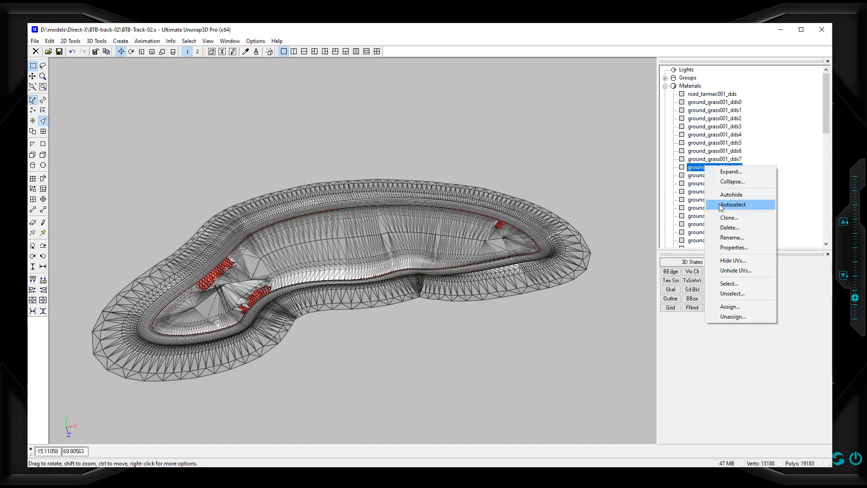
pyautogui.click(730, 284)
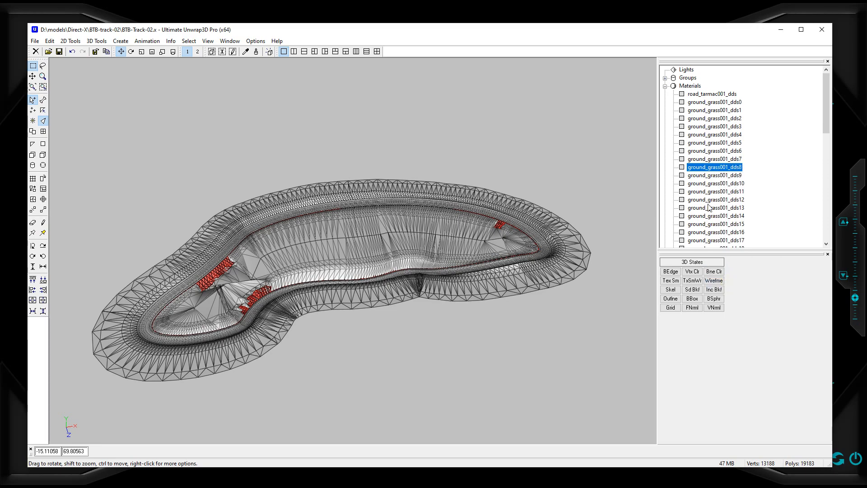
pyautogui.click(716, 176)
pyautogui.rightClick(716, 179)
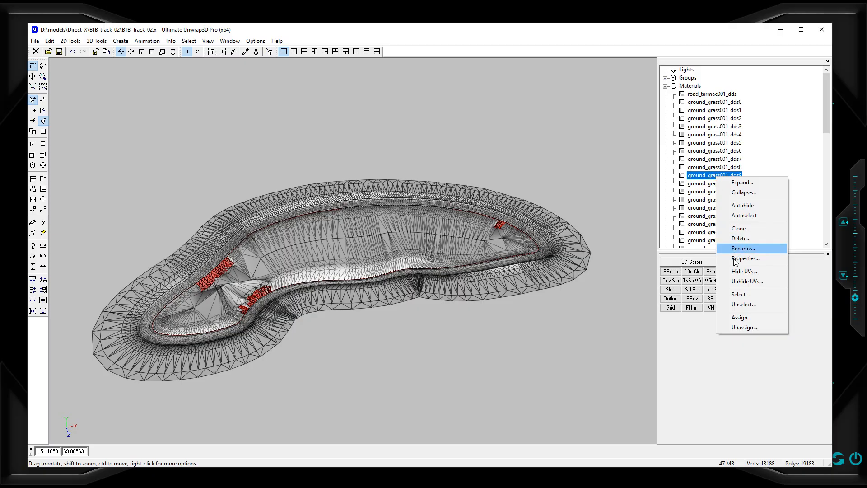
pyautogui.click(741, 295)
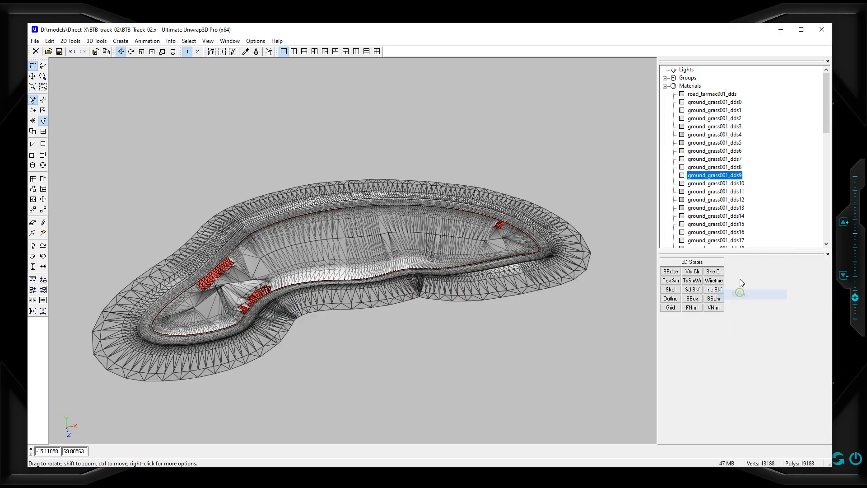
# Step: Add the faces using materials ground_grass001_dds10 and ground_grass001_dds11 to the selection
pyautogui.click(710, 185)
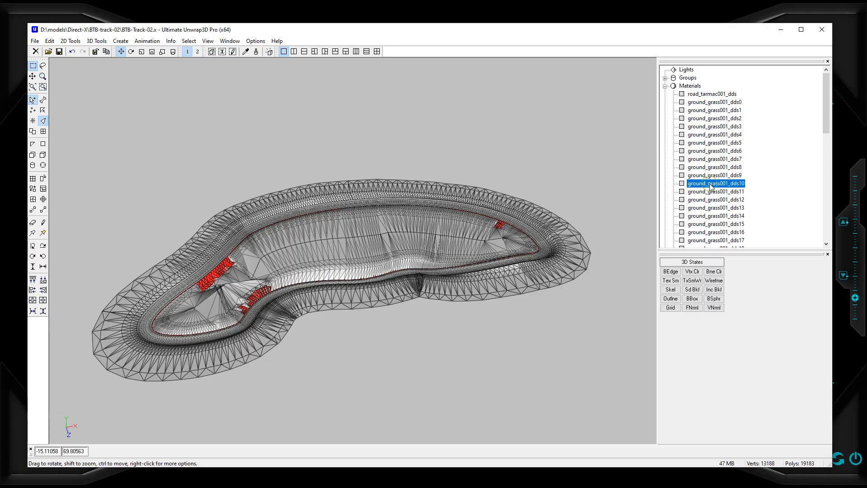
pyautogui.rightClick(710, 184)
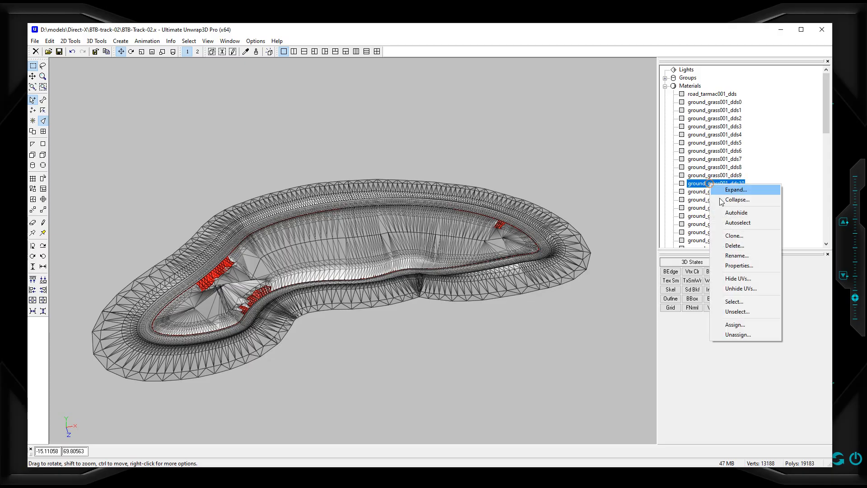
pyautogui.click(736, 301)
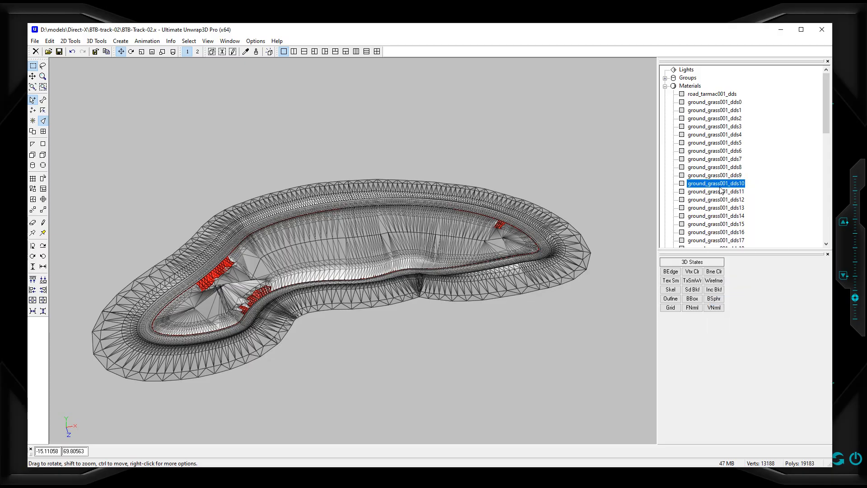
pyautogui.click(710, 191)
pyautogui.rightClick(710, 192)
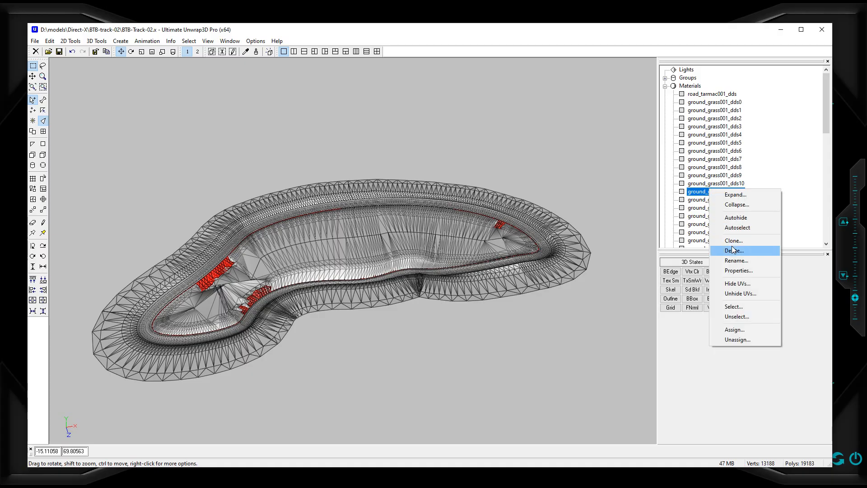
pyautogui.click(737, 307)
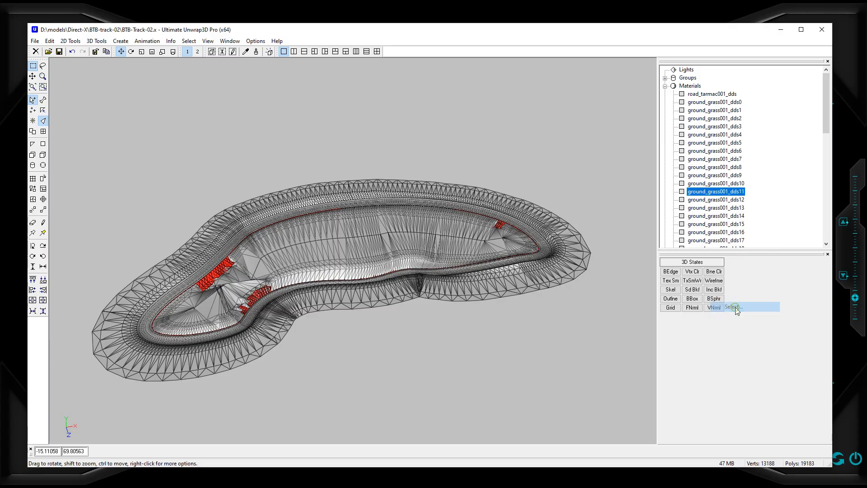
# Step: Add the faces using materials ground_grass001_dds12 and ground_grass001_dds13 to the selection
pyautogui.click(701, 203)
pyautogui.rightClick(701, 202)
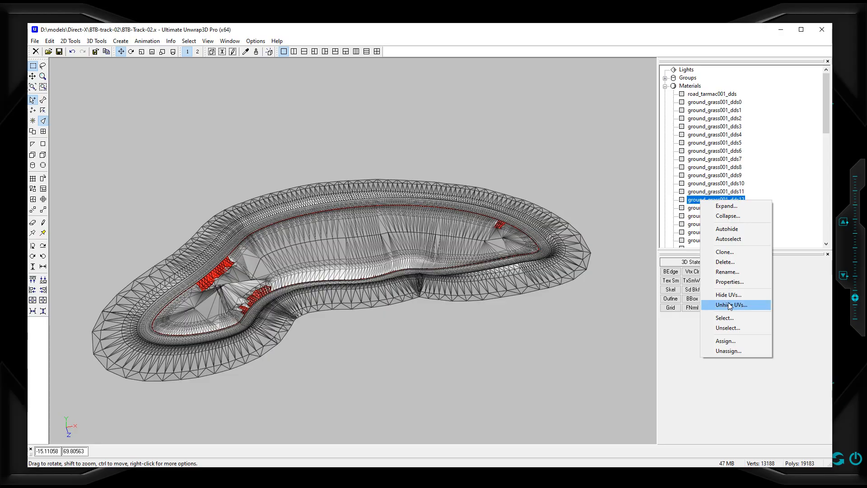
pyautogui.click(731, 318)
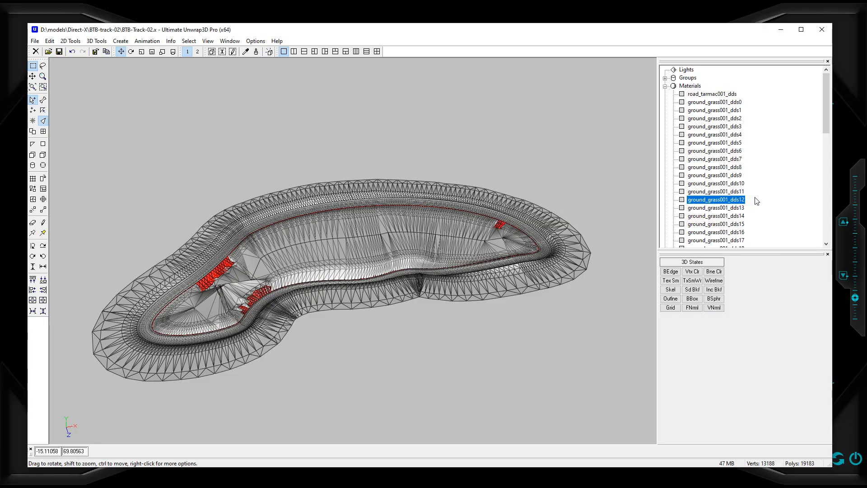
pyautogui.click(713, 208)
pyautogui.rightClick(708, 206)
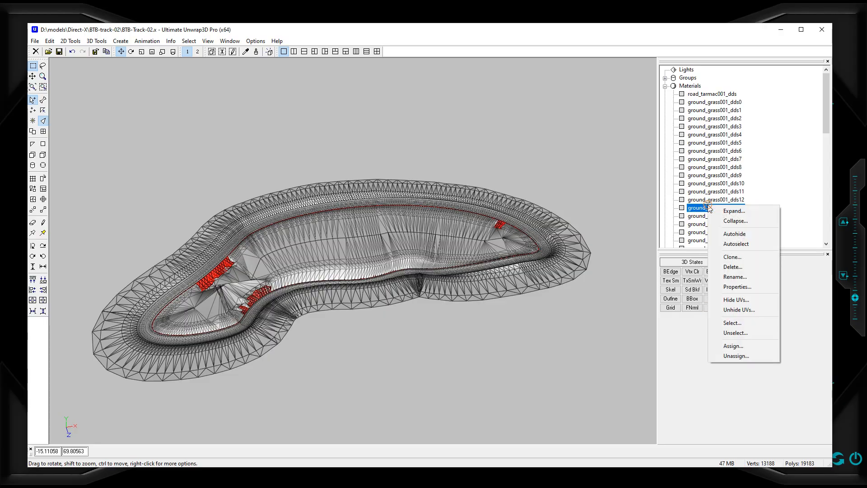
pyautogui.click(730, 323)
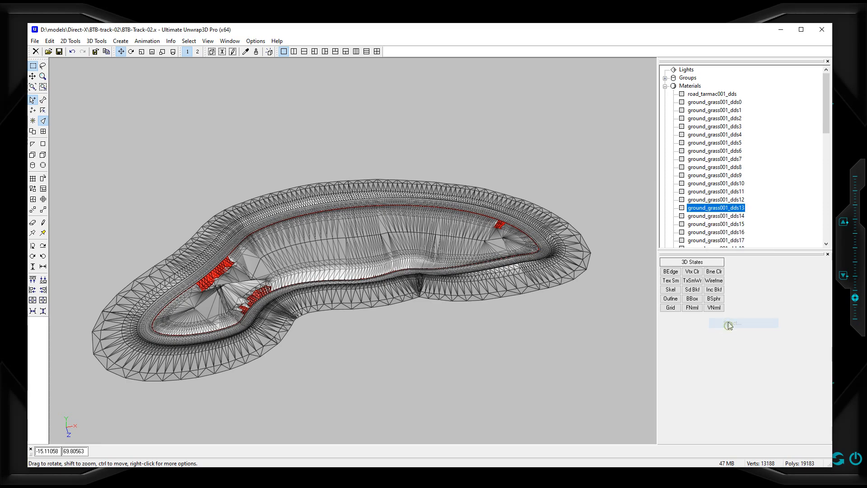
# Step: Add the faces using materials ground_grass001_dds14 and ground_grass001_dds15 to the selection
pyautogui.click(705, 216)
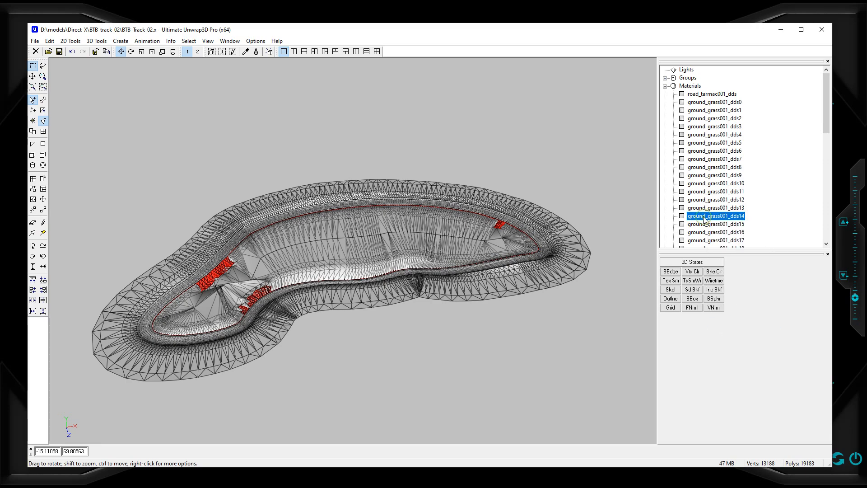
pyautogui.rightClick(704, 218)
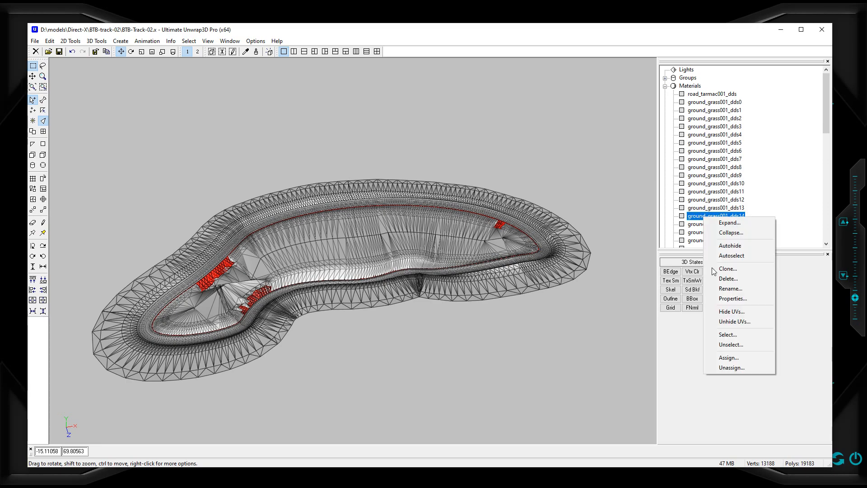
pyautogui.click(728, 335)
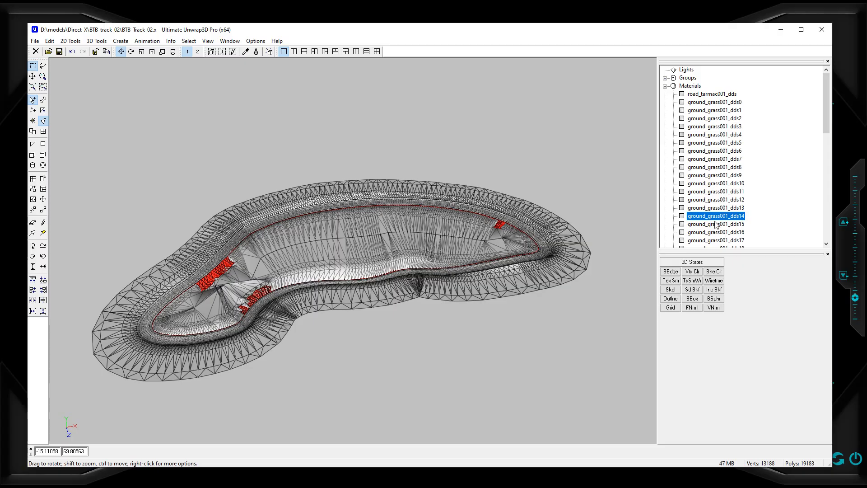
pyautogui.click(716, 224)
pyautogui.rightClick(715, 223)
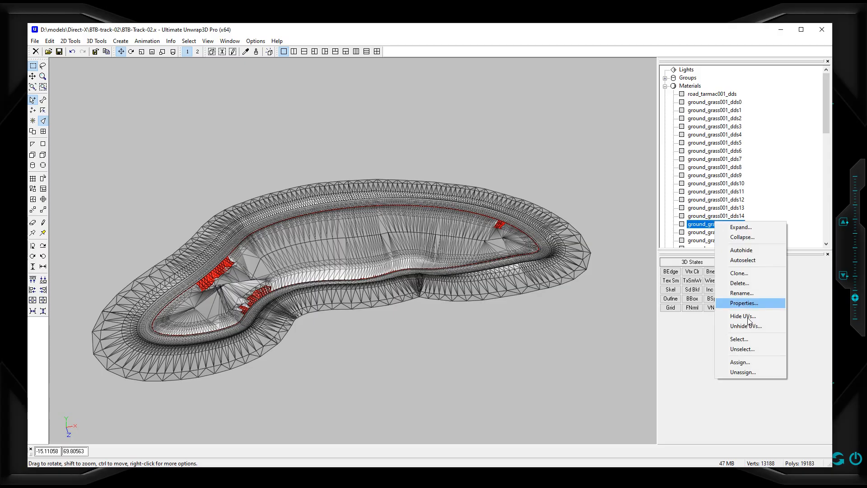
pyautogui.click(733, 342)
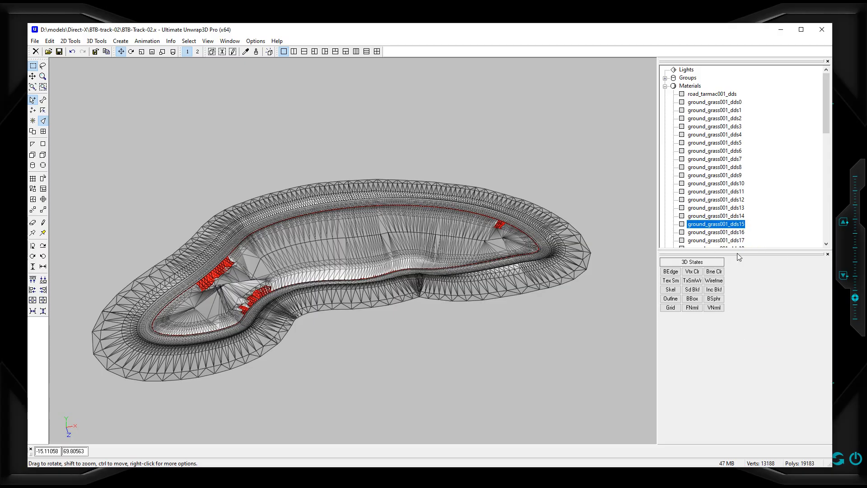
# Step: Add the faces using materials ground_grass001_dds16 and ground_grass001_dds17 to the selection
pyautogui.click(715, 232)
pyautogui.rightClick(707, 231)
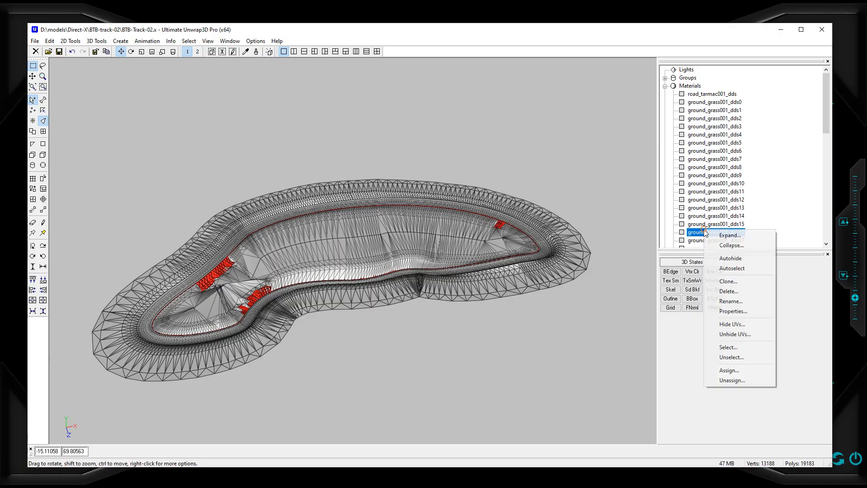
pyautogui.click(728, 348)
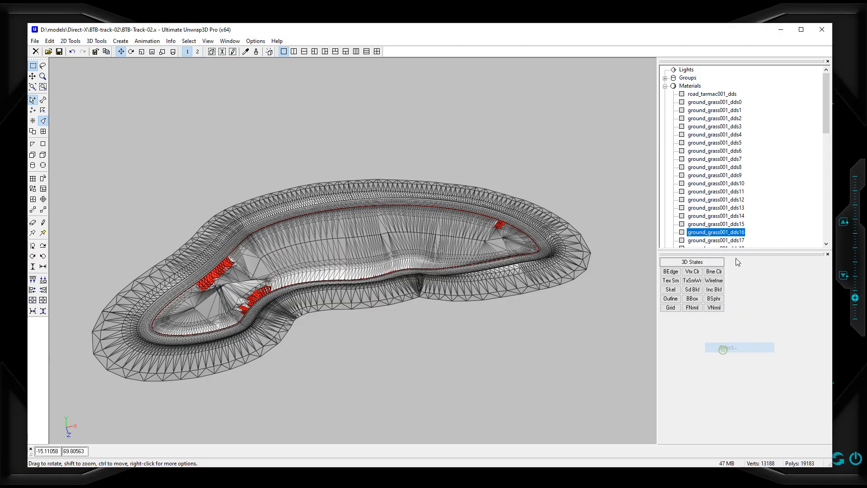
pyautogui.scroll(-2, 743, 234)
pyautogui.scroll(-1, 743, 234)
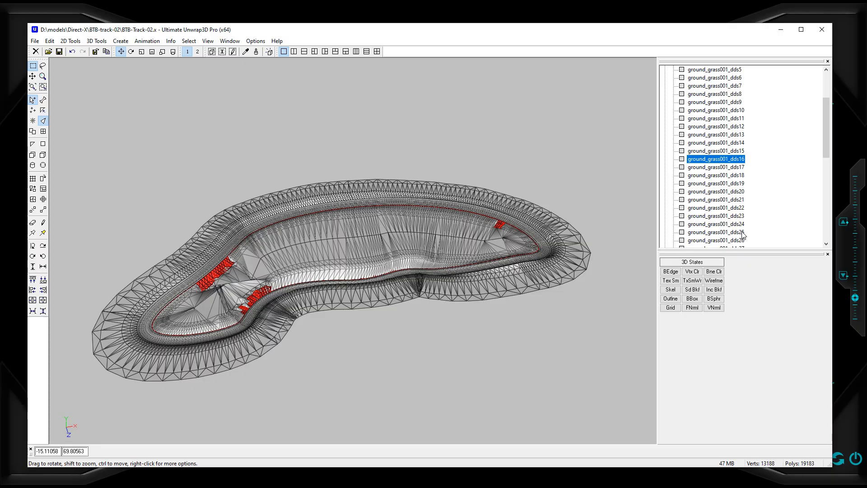
pyautogui.click(707, 168)
pyautogui.rightClick(707, 168)
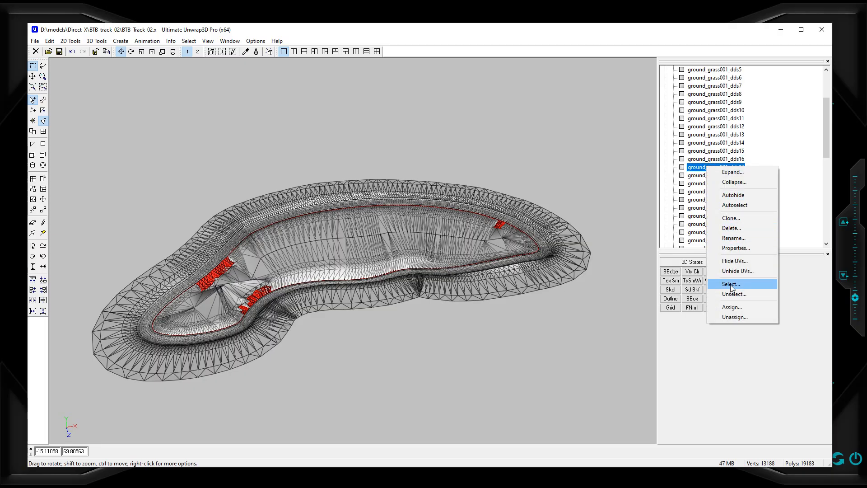
pyautogui.click(732, 284)
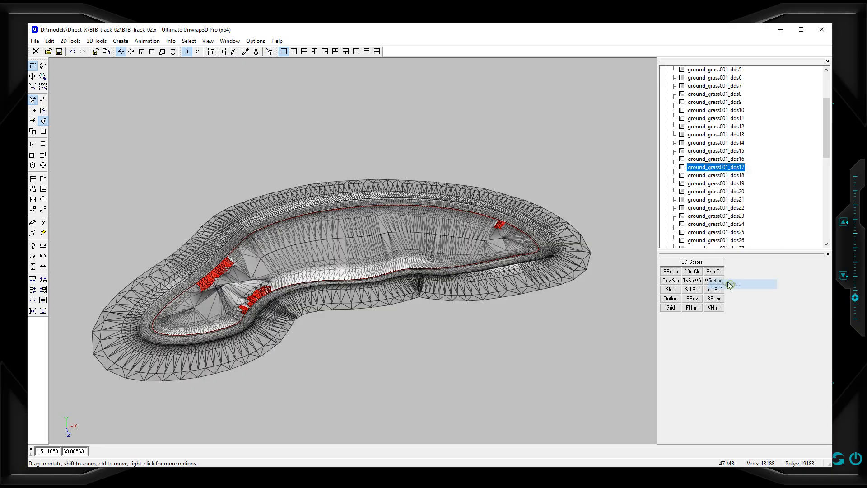
# Step: Add the faces using materials ground_grass001_dds18 and ground_grass001_dds19 to the selection
pyautogui.rightClick(700, 172)
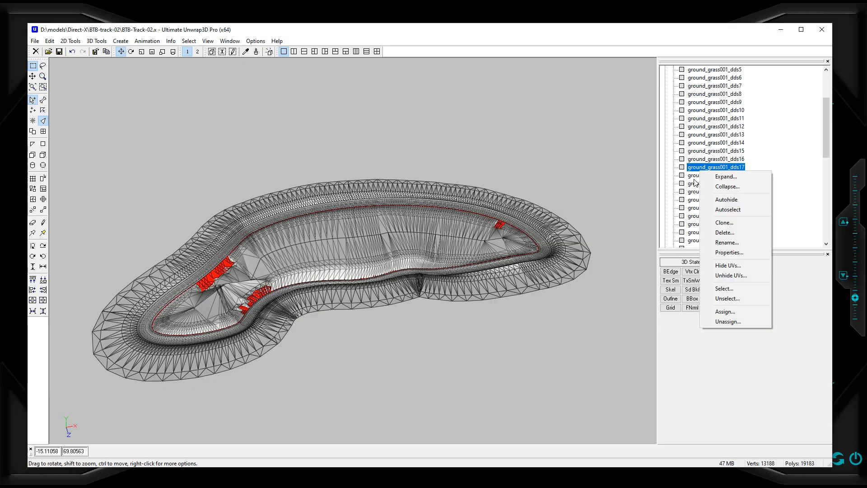
pyautogui.click(694, 177)
pyautogui.rightClick(694, 178)
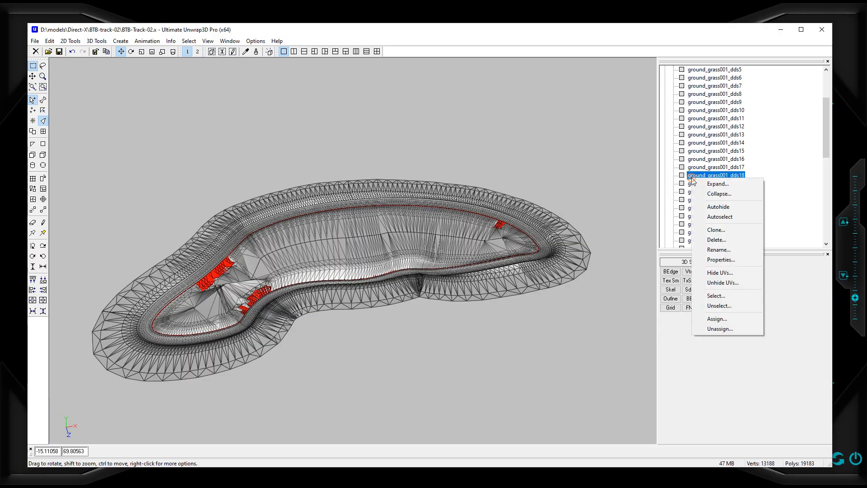
pyautogui.click(716, 296)
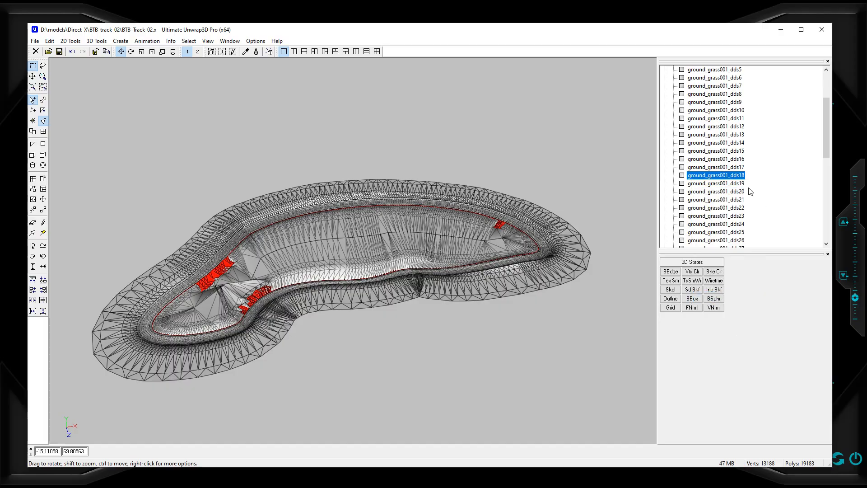
pyautogui.click(711, 186)
pyautogui.rightClick(714, 184)
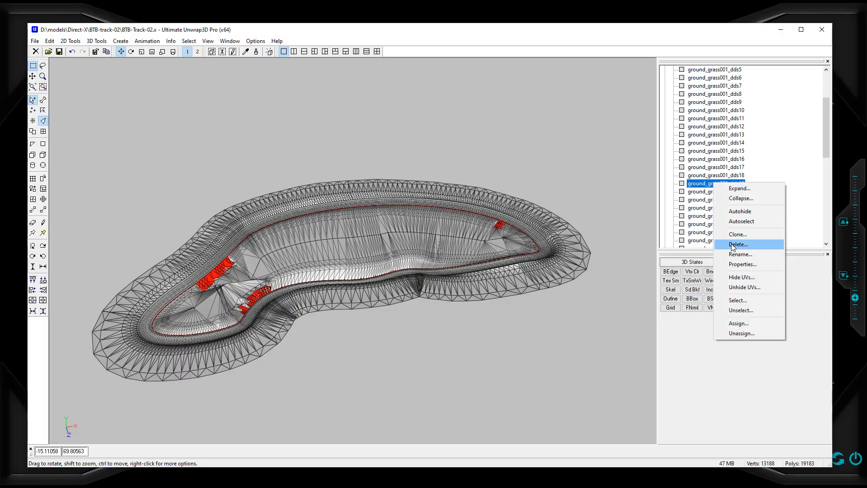
pyautogui.click(739, 301)
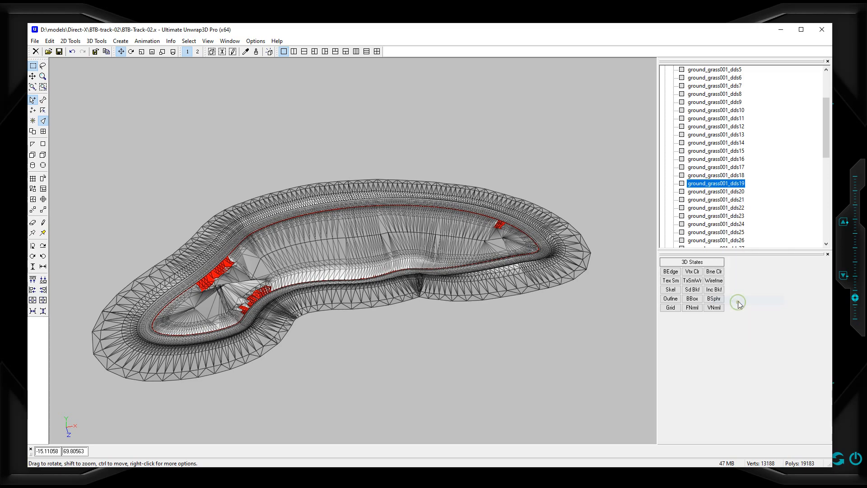
# Step: Add the faces using materials ground_grass001_dds20 and ground_grass001_dds21 to the selection
pyautogui.click(706, 192)
pyautogui.rightClick(707, 193)
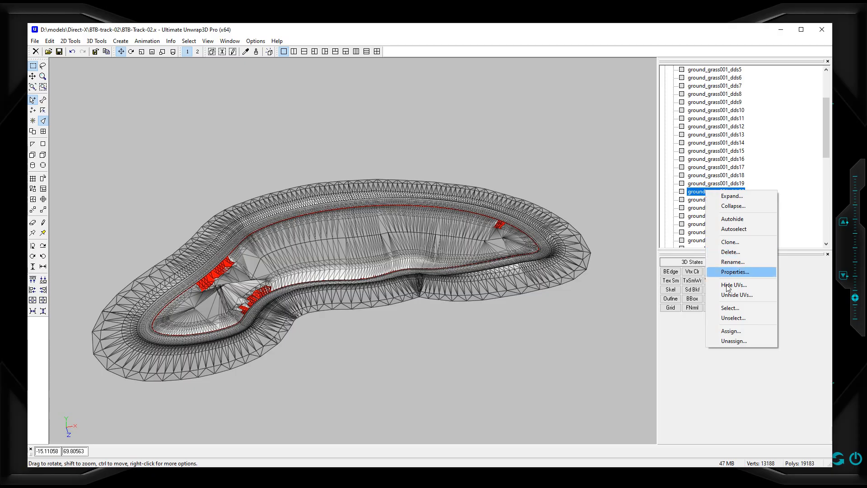
pyautogui.click(734, 308)
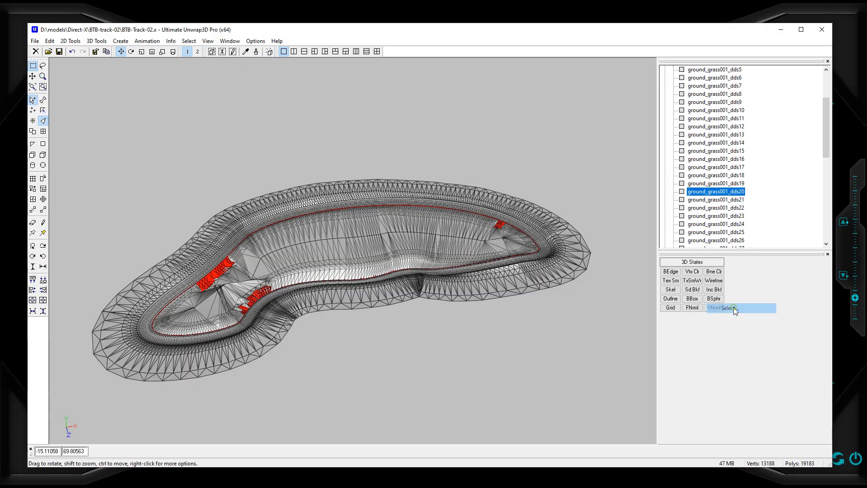
pyautogui.click(708, 200)
pyautogui.rightClick(707, 201)
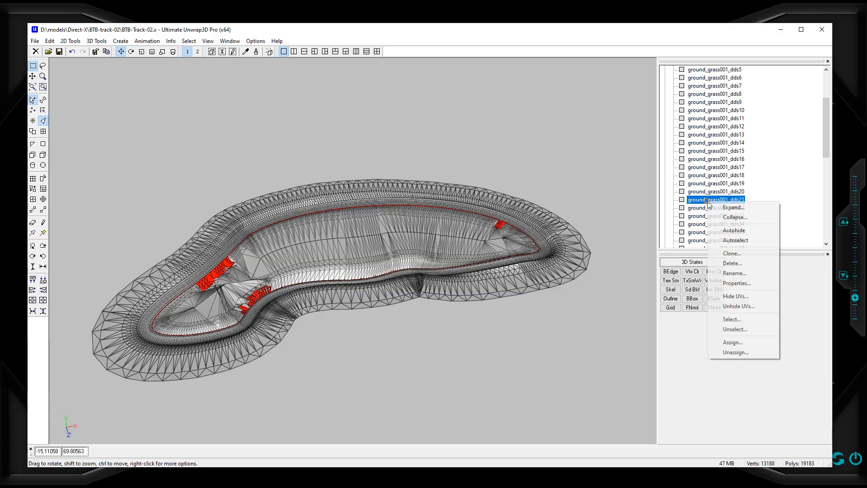
pyautogui.click(732, 319)
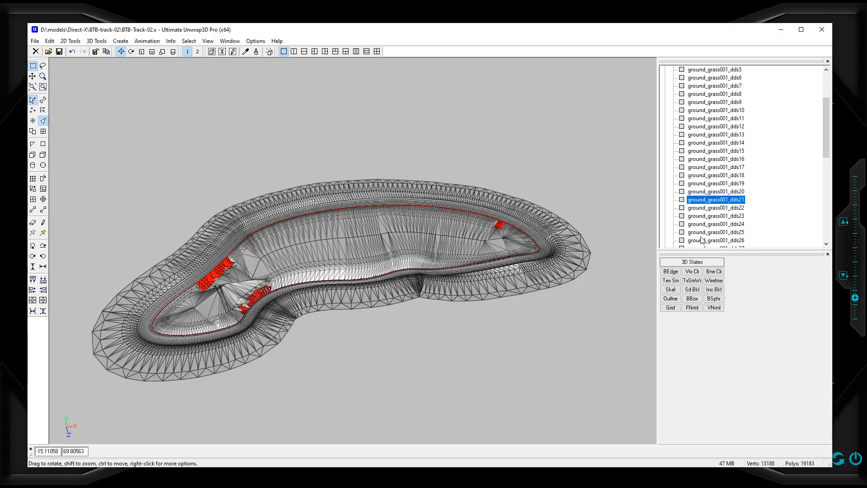
# Step: Add the faces using materials ground_grass001_dds22 and ground_grass001_dds23 to the selection
pyautogui.click(707, 209)
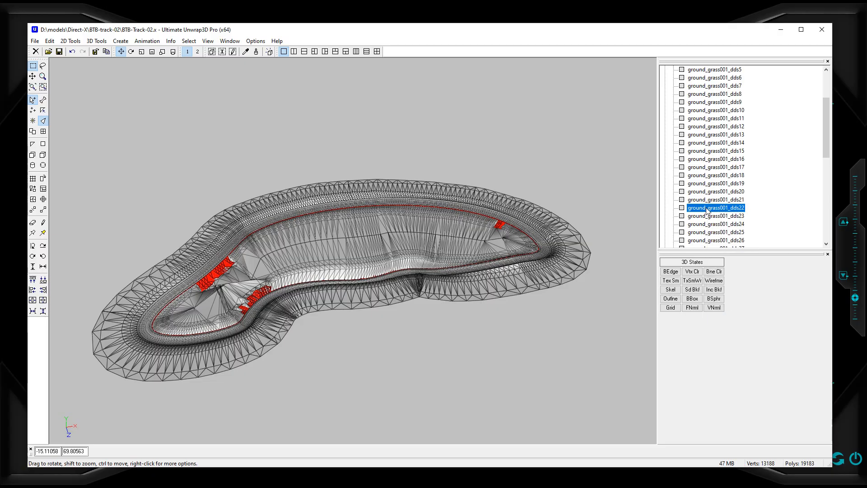
pyautogui.rightClick(707, 211)
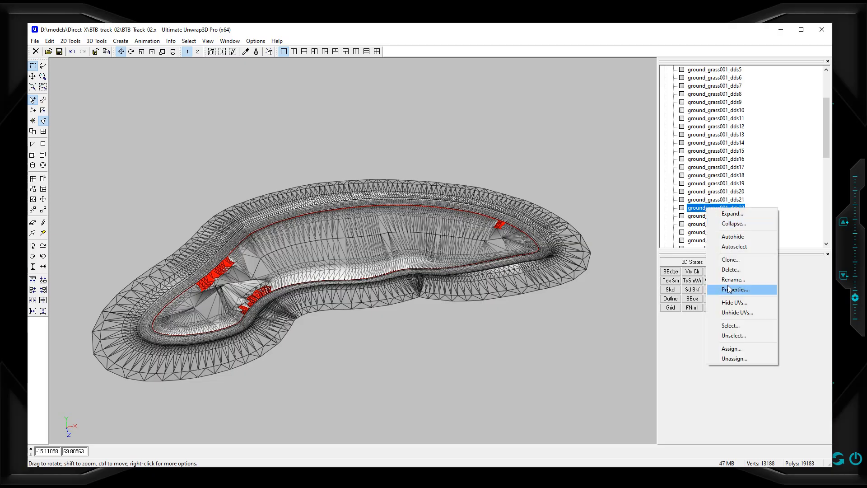
pyautogui.click(731, 327)
pyautogui.click(704, 217)
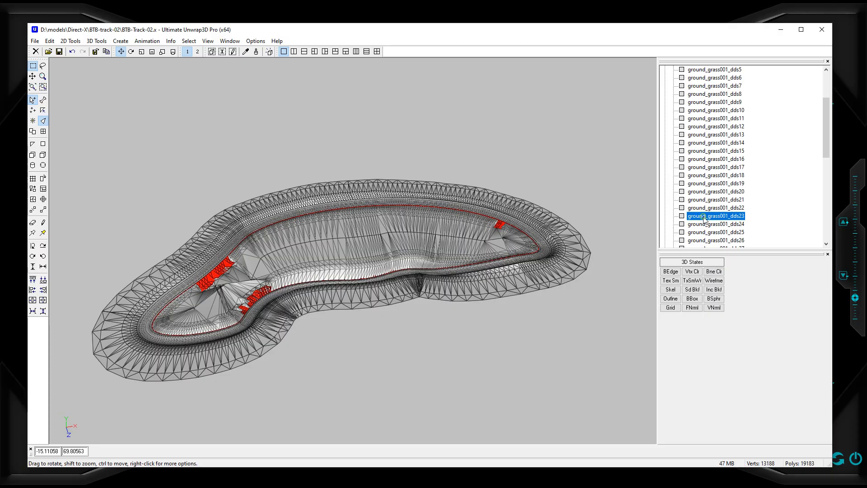
pyautogui.rightClick(704, 218)
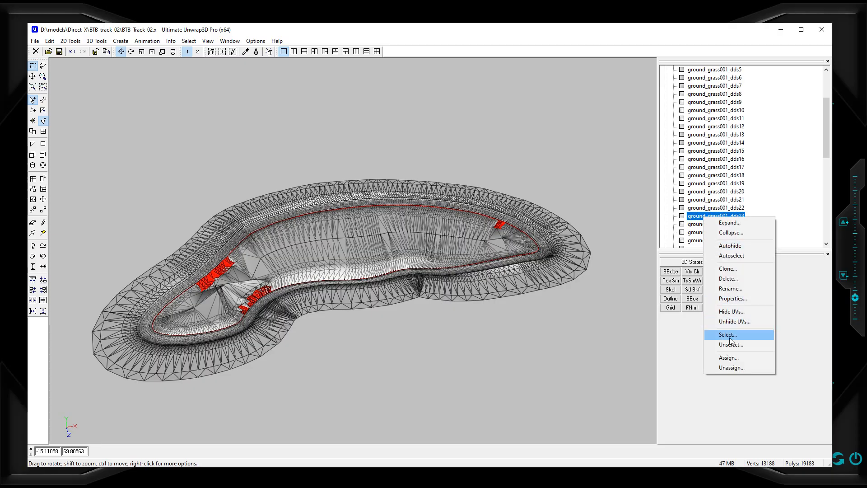
pyautogui.click(730, 335)
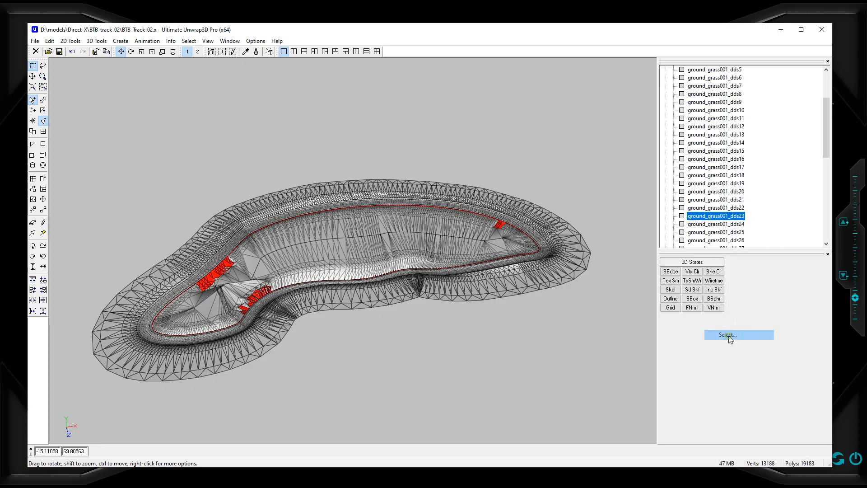
# Step: Add the faces using materials ground_grass001_dds24 and ground_grass001_dds25 to the selection
pyautogui.click(707, 225)
pyautogui.rightClick(707, 229)
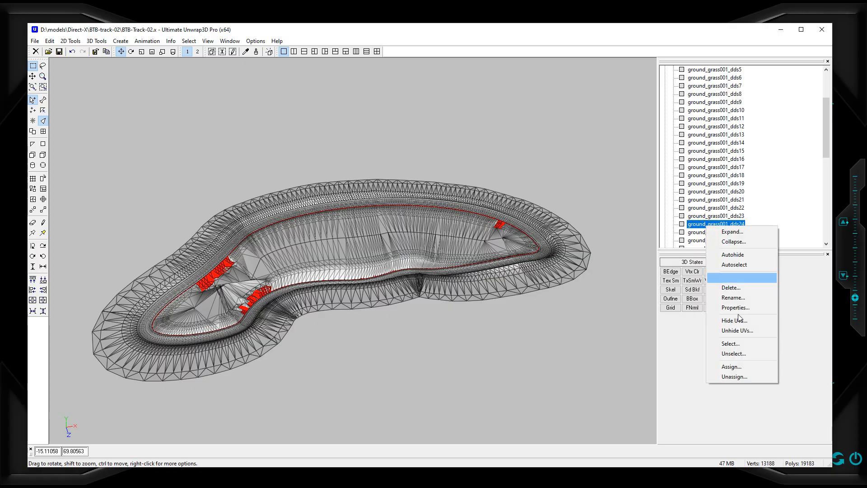
pyautogui.click(737, 344)
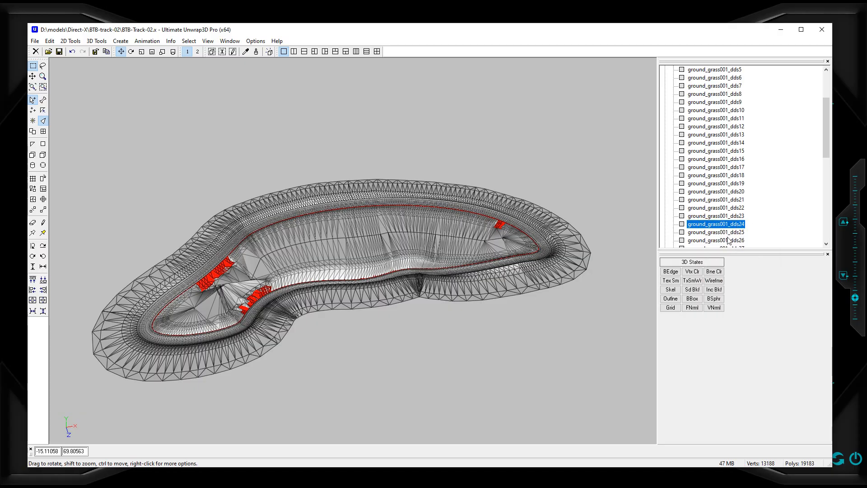
pyautogui.click(706, 233)
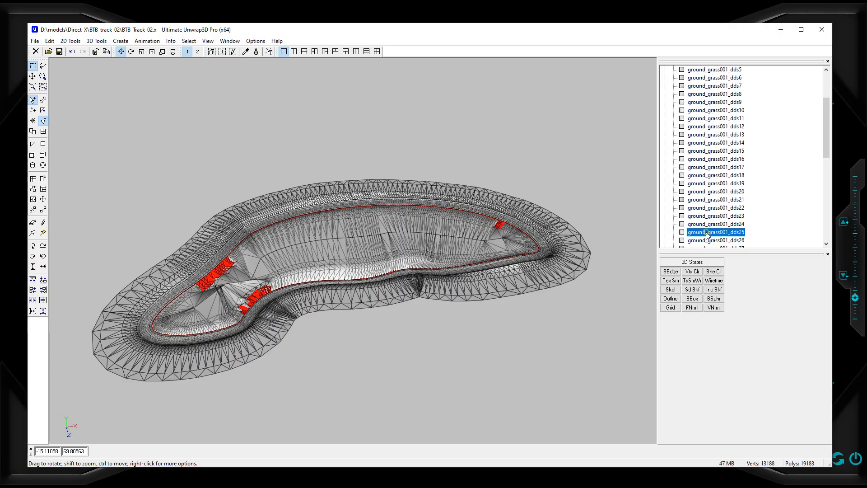
pyautogui.rightClick(705, 232)
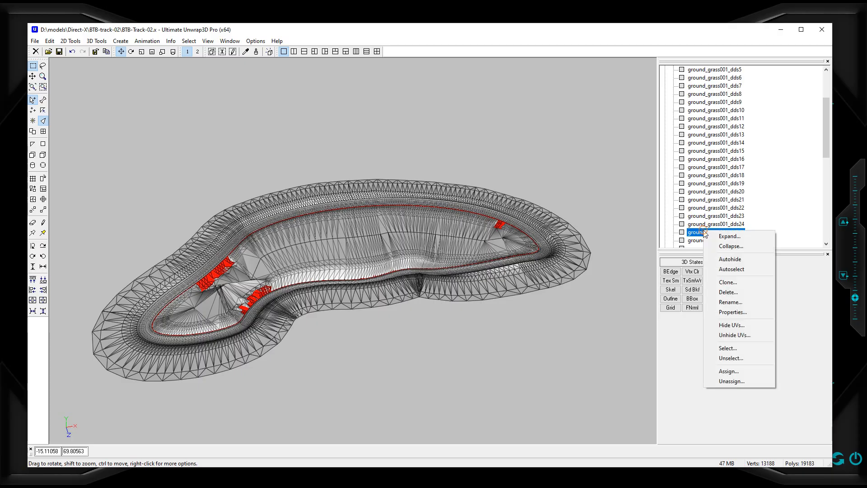
pyautogui.click(727, 349)
# Step: Add the faces using materials ground_grass001_dds26 and ground_grass001_dds27 to the selection
pyautogui.scroll(-1, 740, 227)
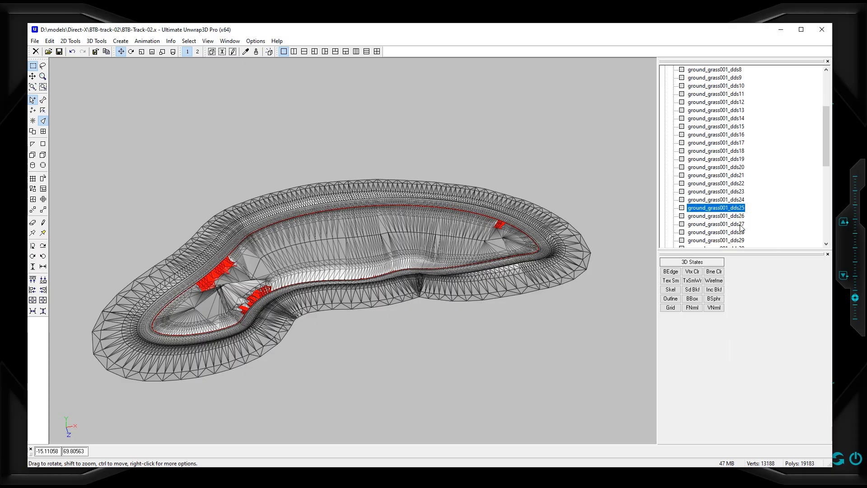
pyautogui.click(697, 216)
pyautogui.rightClick(697, 215)
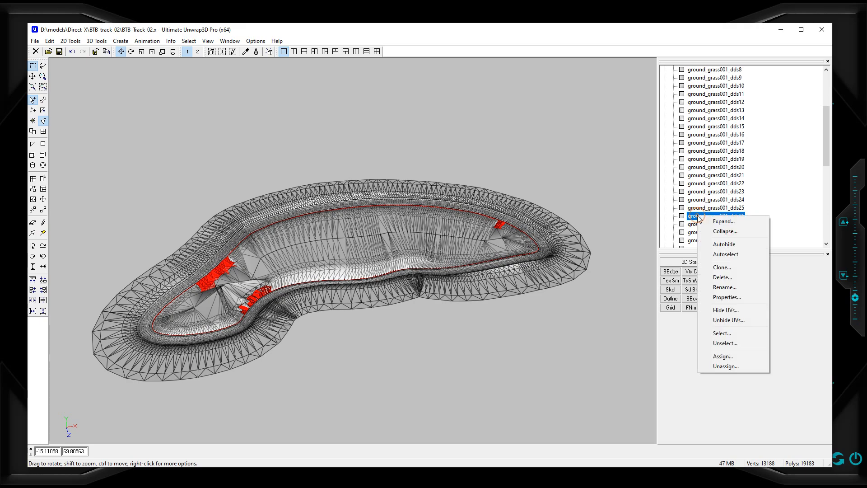
pyautogui.click(721, 334)
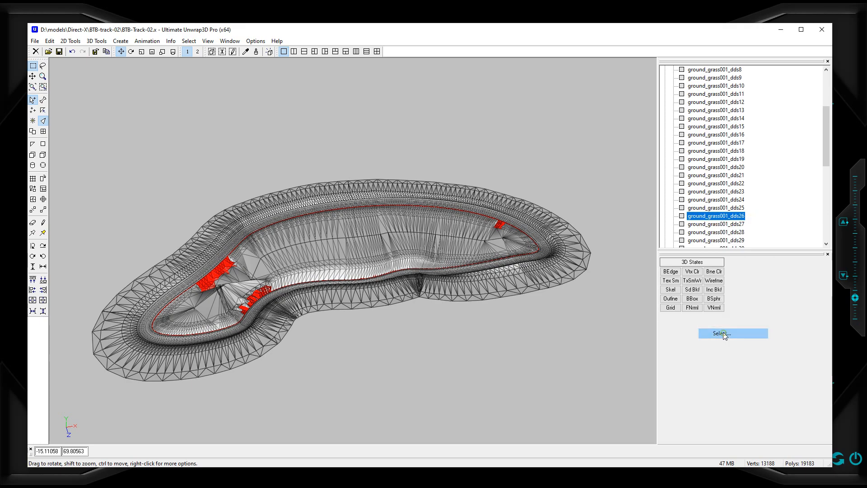
pyautogui.click(711, 223)
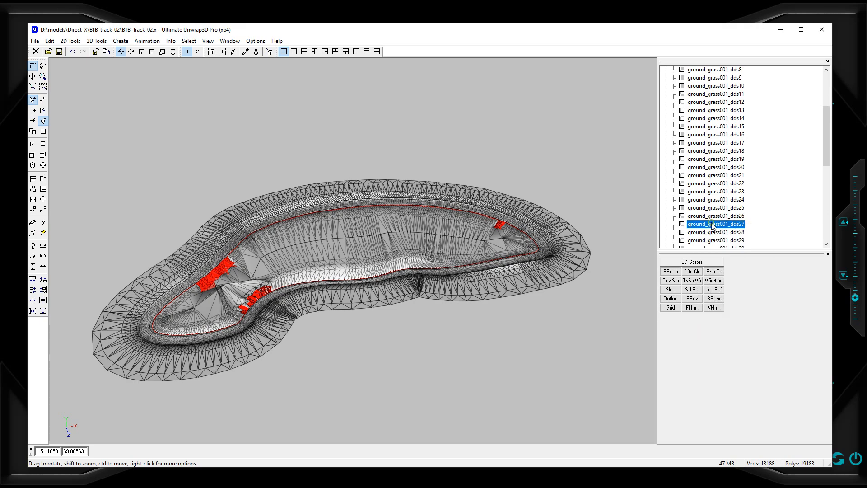
pyautogui.rightClick(712, 224)
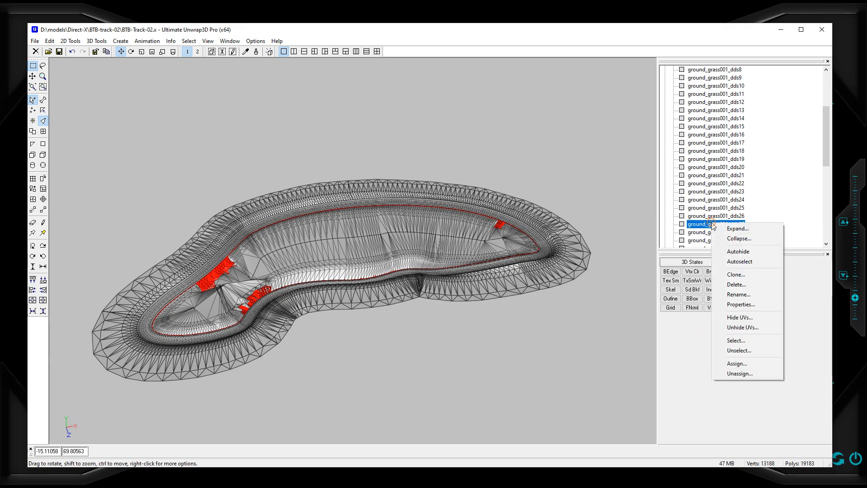
pyautogui.click(736, 341)
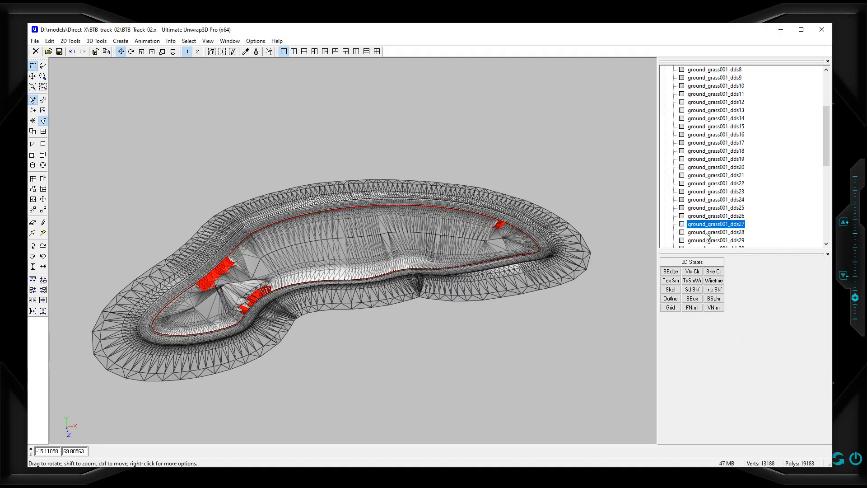
# Step: Add the faces using materials ground_grass001_dds28, ground_grass001_dds29 and ground_grass001_dds30 to the selection
pyautogui.click(708, 232)
pyautogui.rightClick(708, 234)
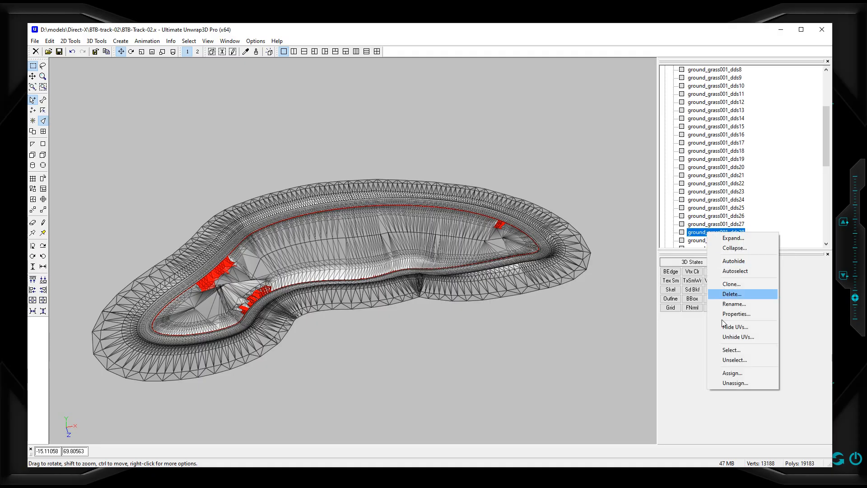
pyautogui.click(736, 350)
pyautogui.scroll(-3, 717, 196)
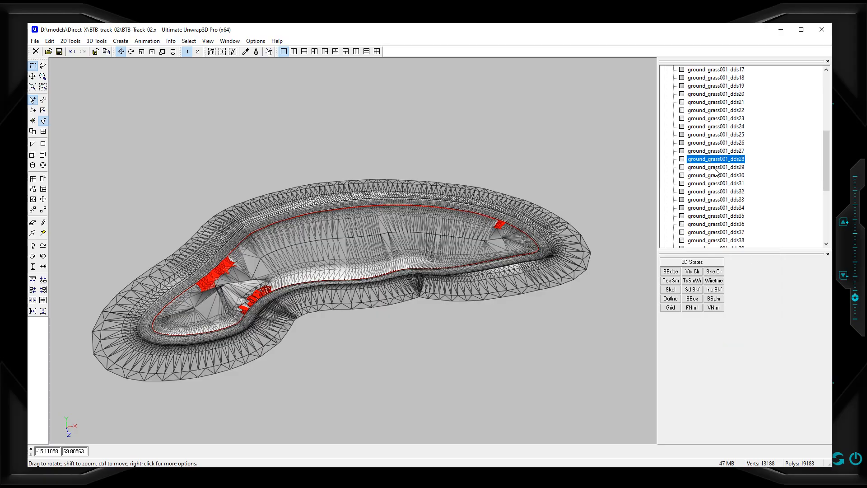
pyautogui.click(716, 168)
pyautogui.rightClick(715, 169)
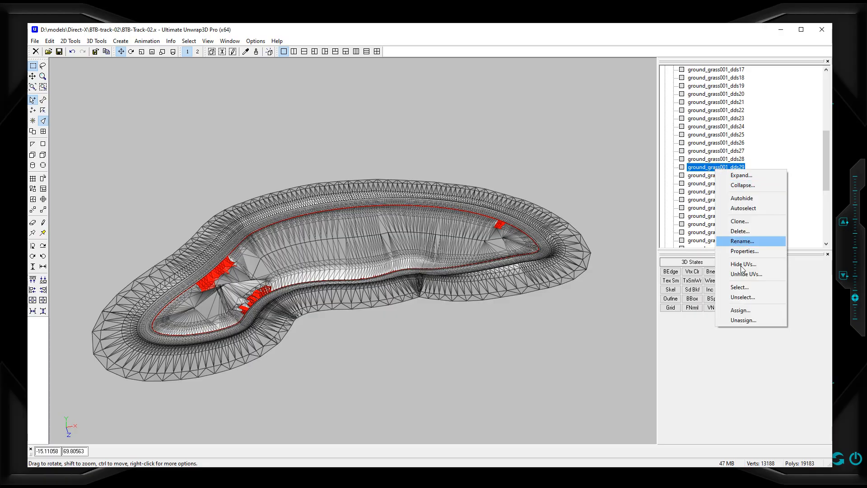
pyautogui.click(745, 288)
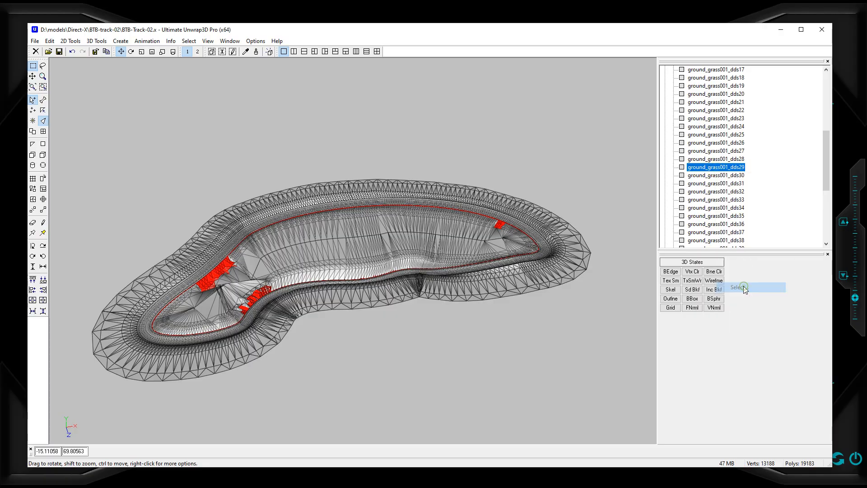
pyautogui.click(709, 177)
pyautogui.rightClick(709, 175)
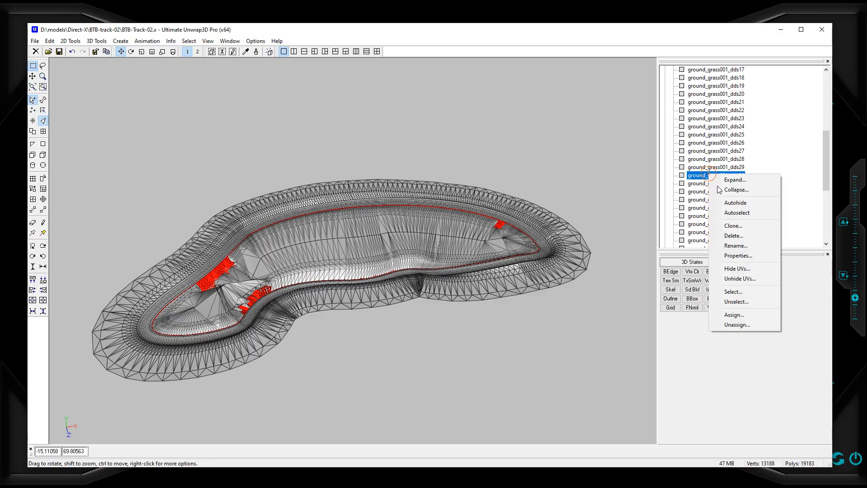
pyautogui.click(732, 293)
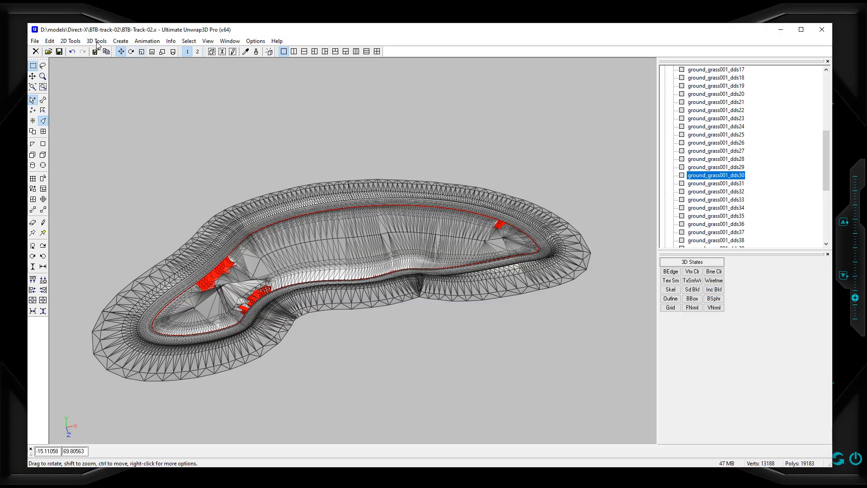
# Step: Select every face of the track model except those using the road_tarmac001_dds material
pyautogui.click(188, 41)
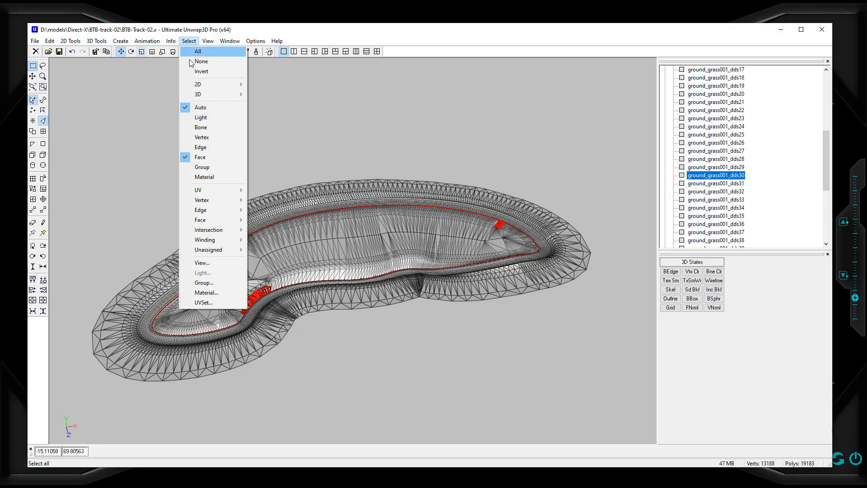
pyautogui.click(199, 53)
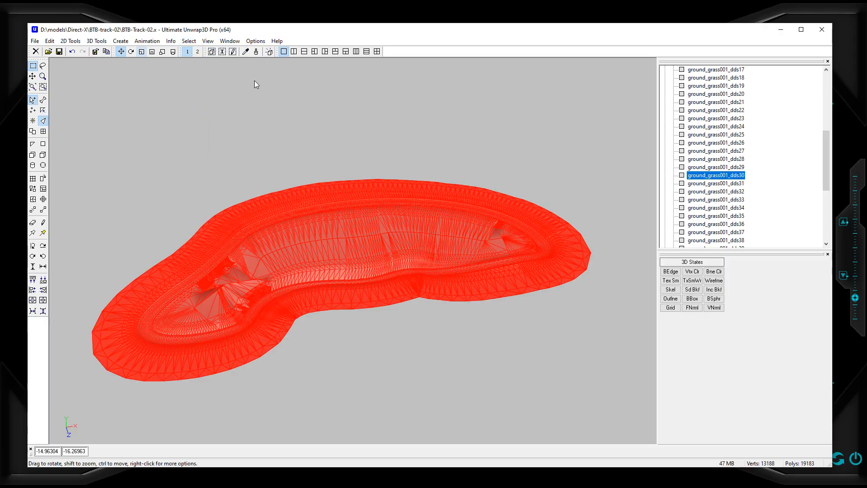
pyautogui.scroll(7, 677, 176)
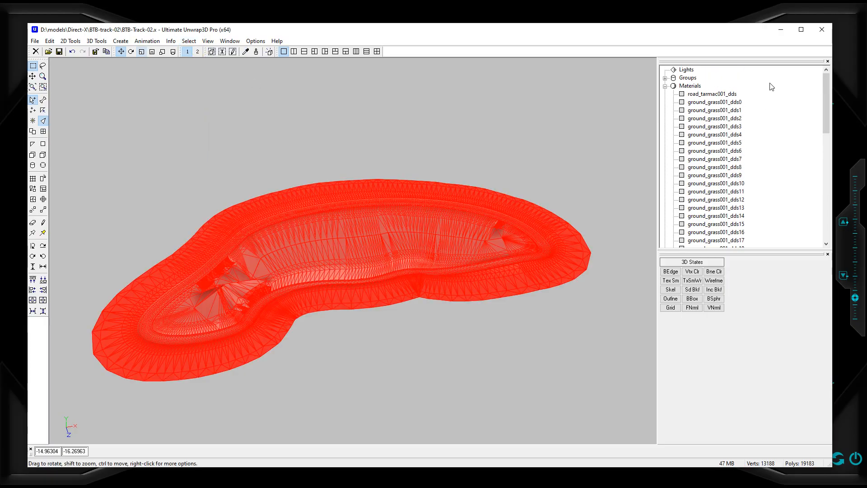
pyautogui.click(706, 95)
pyautogui.rightClick(707, 95)
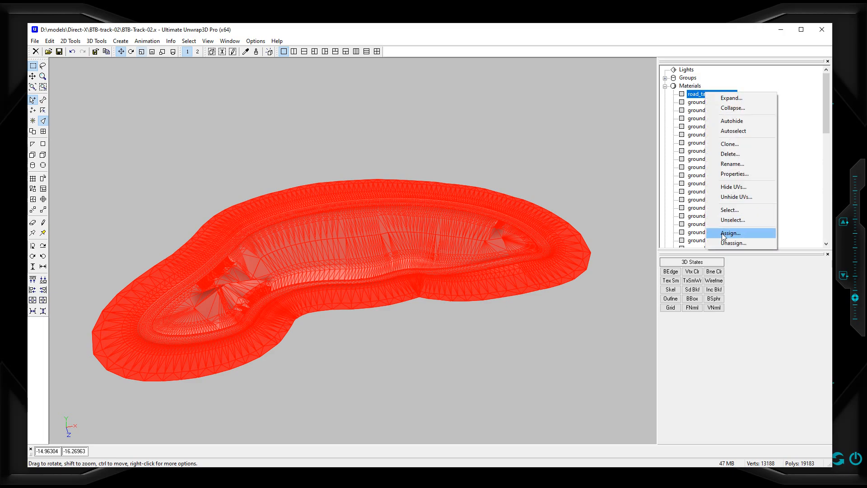
pyautogui.click(733, 220)
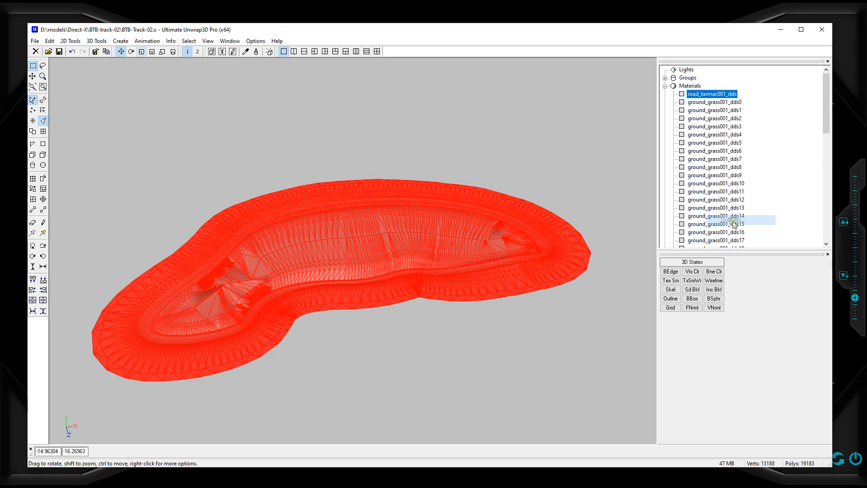
# Step: Remove the faces using material ground_grass001_dds0 from the selection
pyautogui.click(717, 103)
pyautogui.rightClick(718, 103)
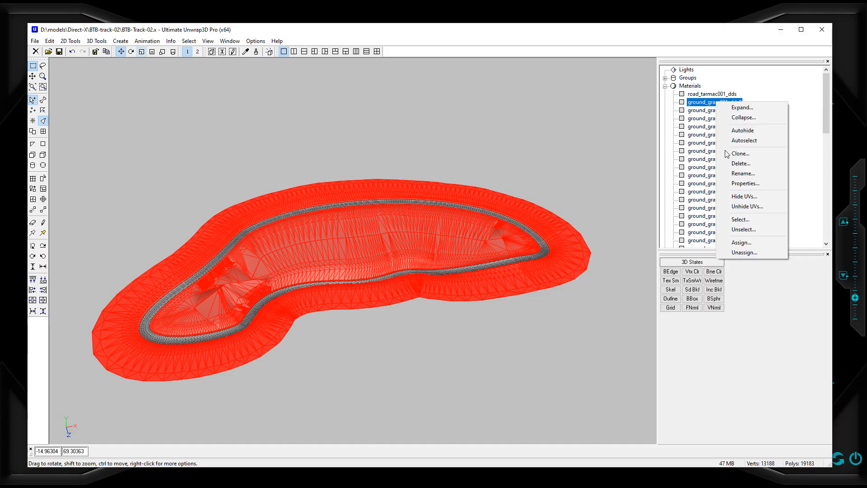
pyautogui.click(747, 230)
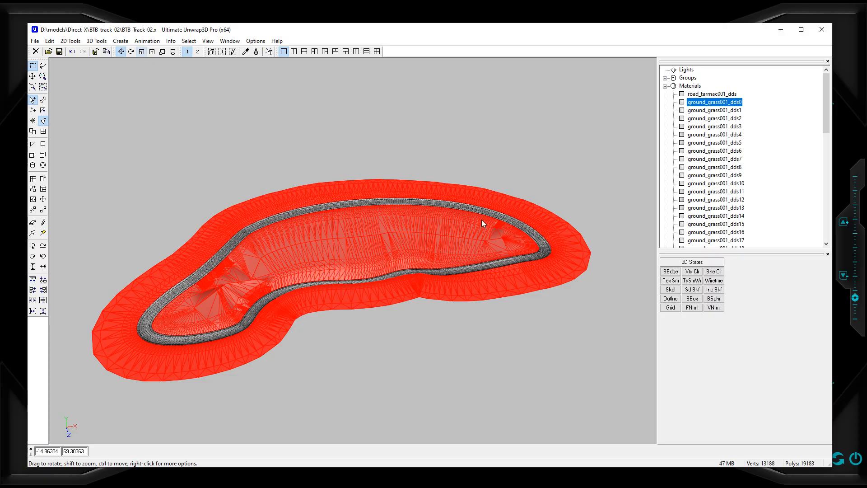
# Step: Add a new material and name it Grass
pyautogui.click(685, 86)
pyautogui.rightClick(685, 87)
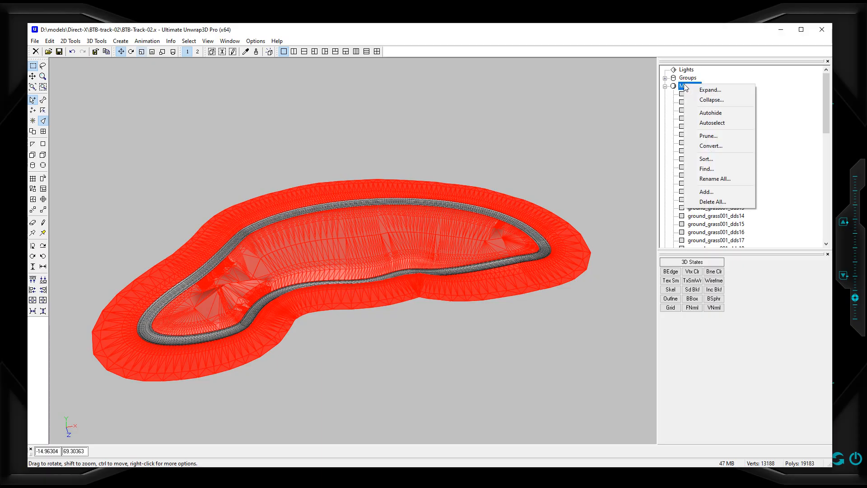
pyautogui.click(707, 192)
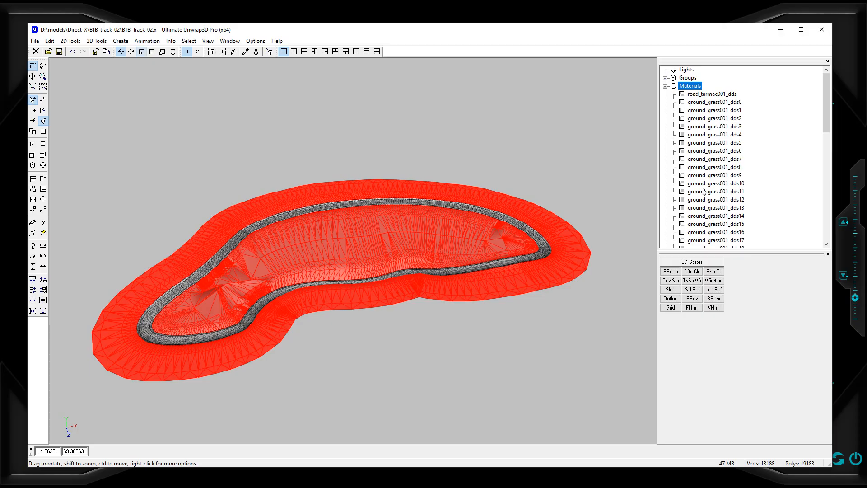
pyautogui.scroll(-4, 703, 192)
pyautogui.scroll(-9, 703, 192)
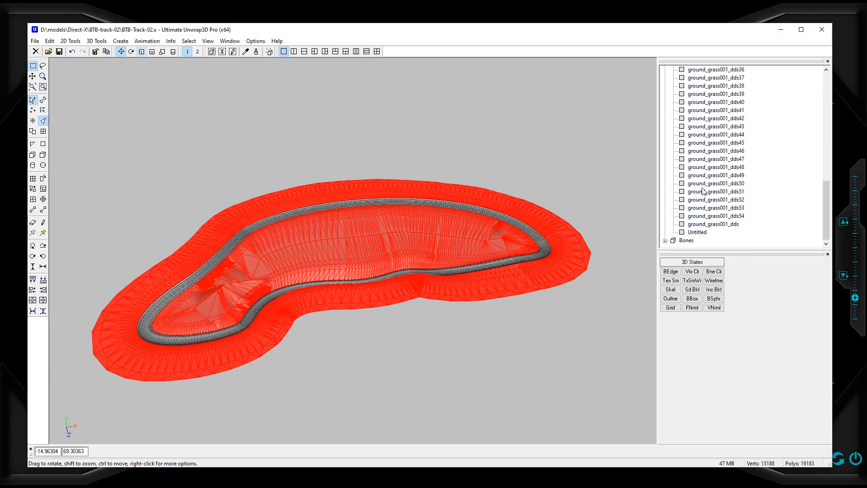
pyautogui.click(699, 232)
pyautogui.click(699, 232)
pyautogui.write('Grass')
pyautogui.click(776, 225)
# Step: Expand the model's groups and add a new group
pyautogui.scroll(13, 753, 173)
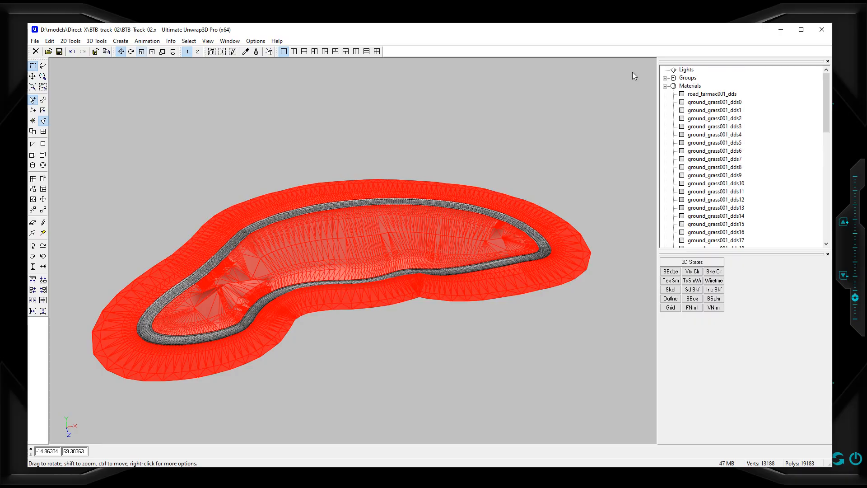
pyautogui.click(664, 78)
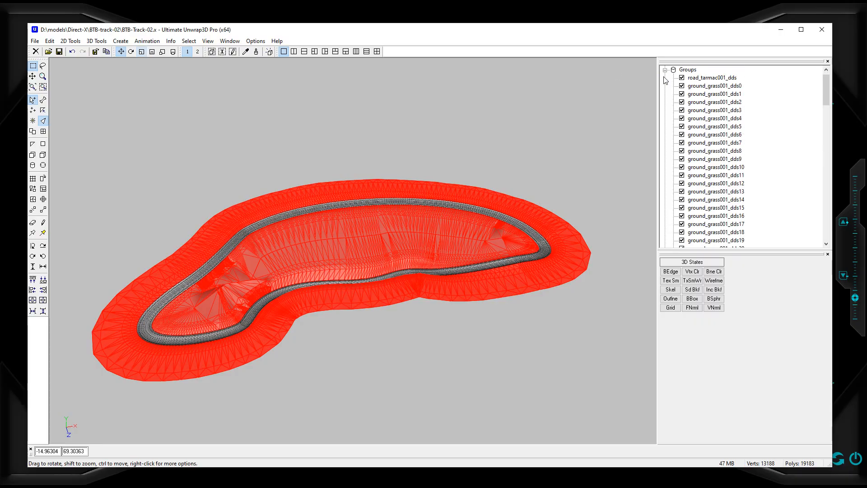
pyautogui.rightClick(687, 70)
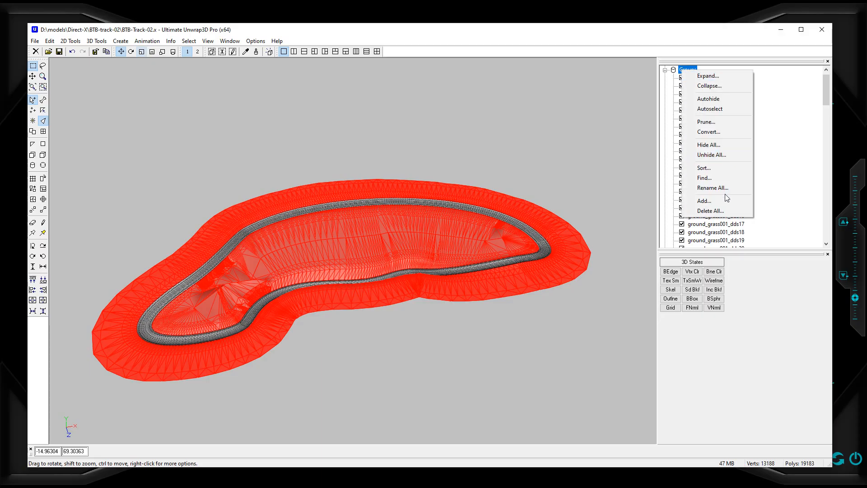
pyautogui.click(728, 200)
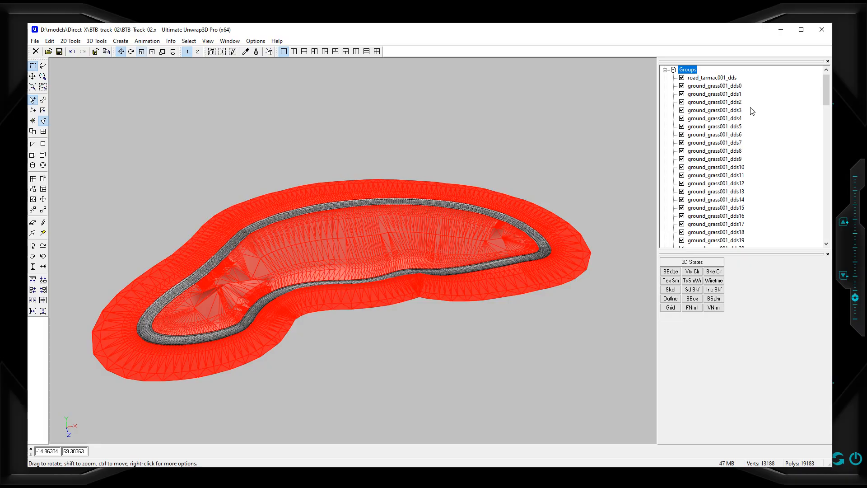
# Step: Rename the Untitled group at the end of the groups as Grass
pyautogui.scroll(-16, 712, 104)
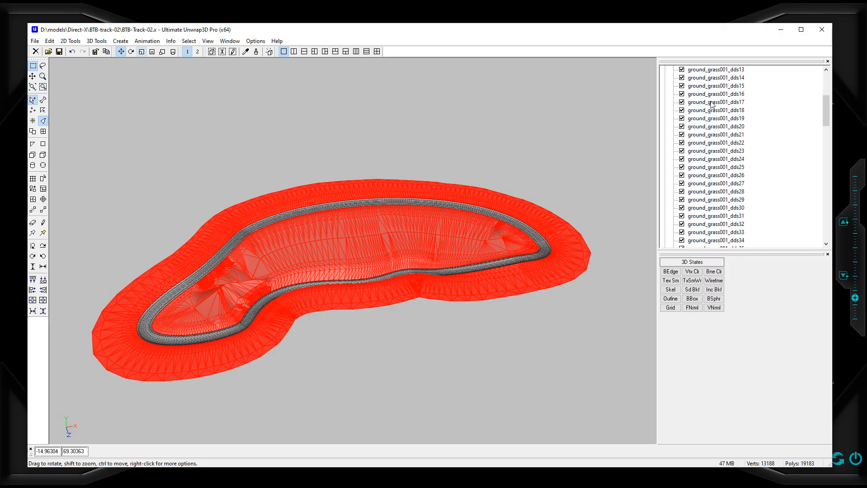
pyautogui.scroll(-16, 712, 104)
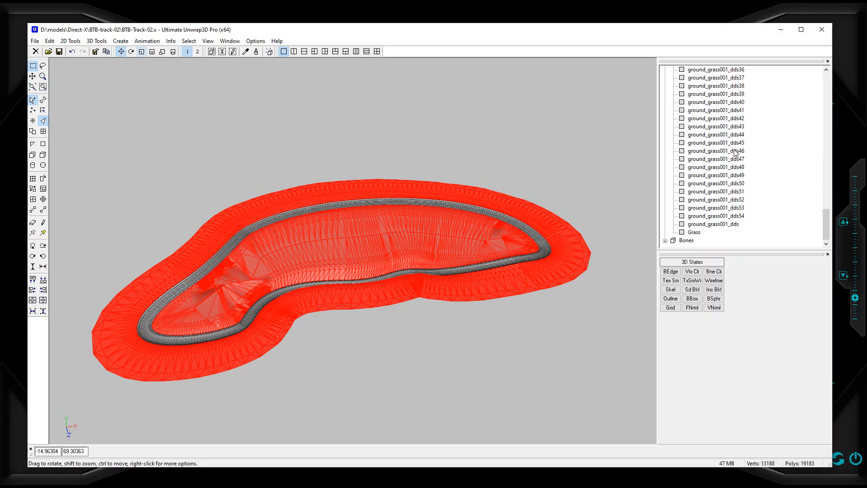
pyautogui.scroll(5, 736, 151)
pyautogui.scroll(20, 736, 150)
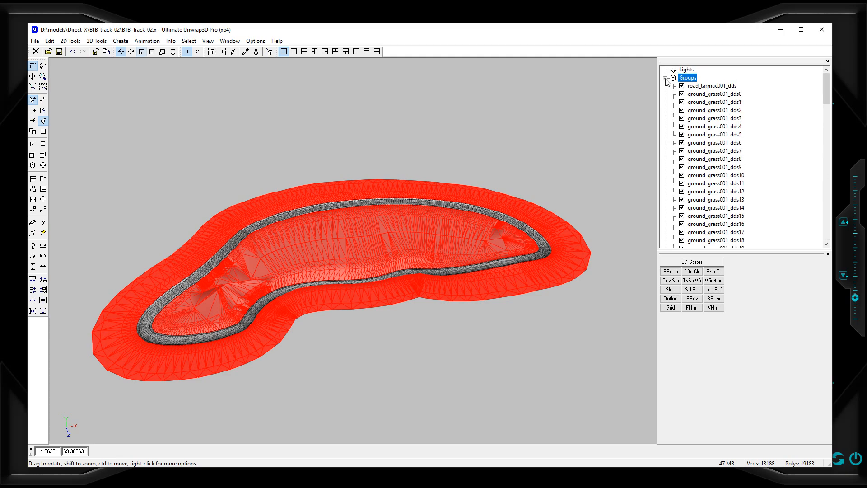
pyautogui.scroll(-15, 758, 170)
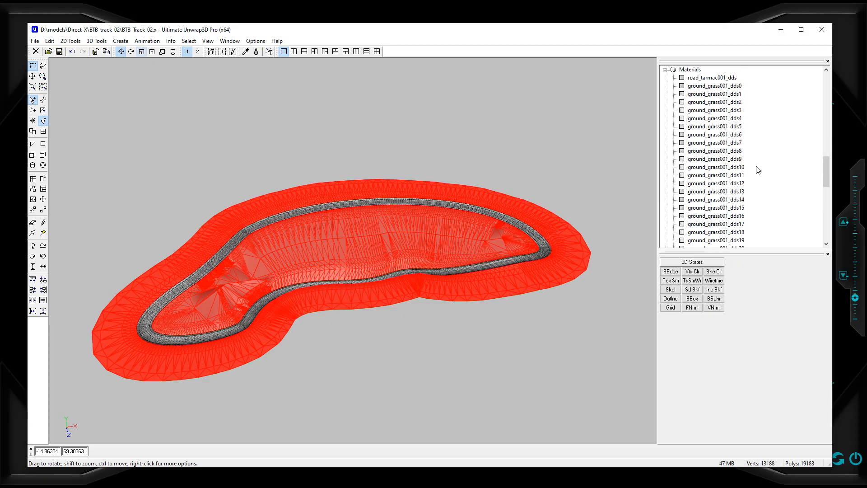
pyautogui.scroll(3, 758, 170)
pyautogui.scroll(-1, 758, 170)
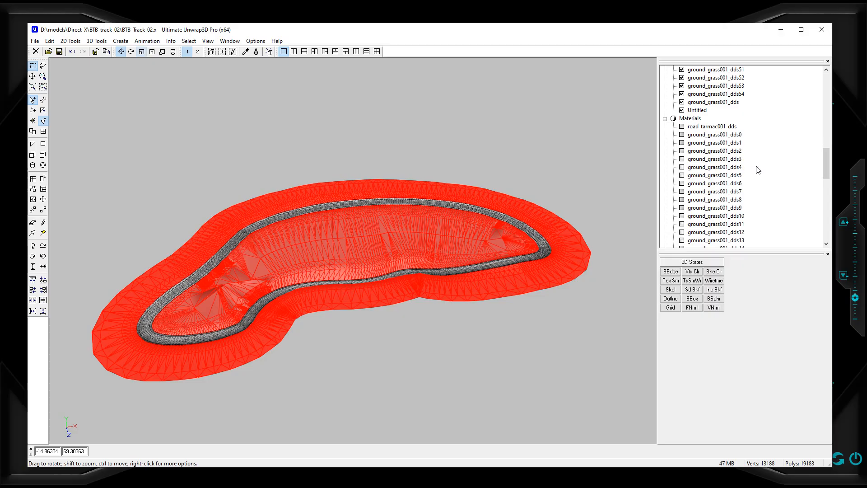
pyautogui.click(697, 111)
pyautogui.click(698, 111)
pyautogui.write('Grass')
pyautogui.press('Return')
# Step: Prune the unused materials from the model
pyautogui.click(690, 119)
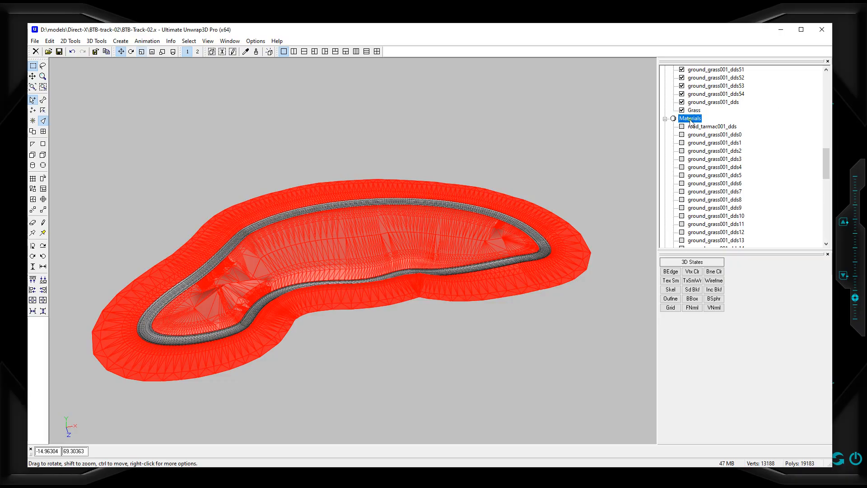
pyautogui.rightClick(691, 120)
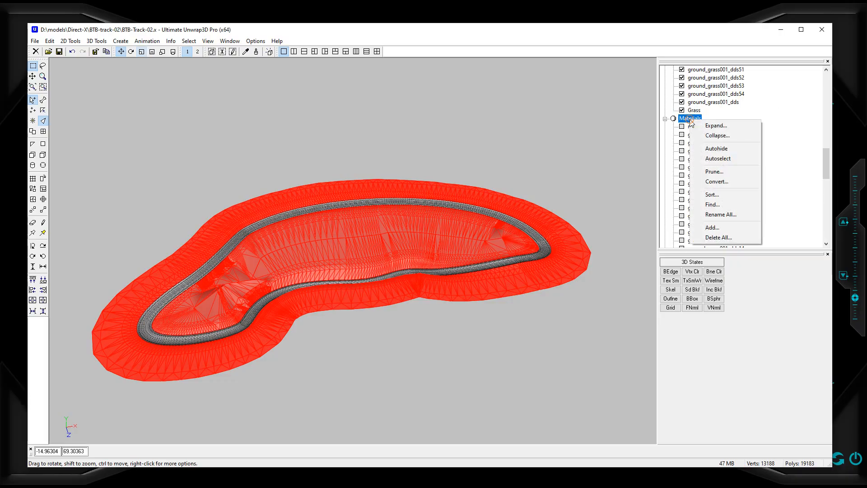
pyautogui.click(713, 173)
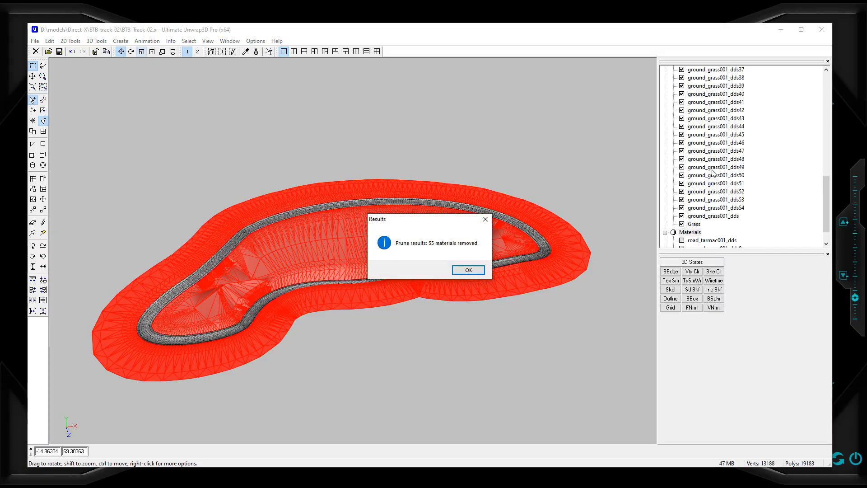
pyautogui.click(469, 270)
# Step: Prune the empty groups from the model
pyautogui.scroll(13, 767, 147)
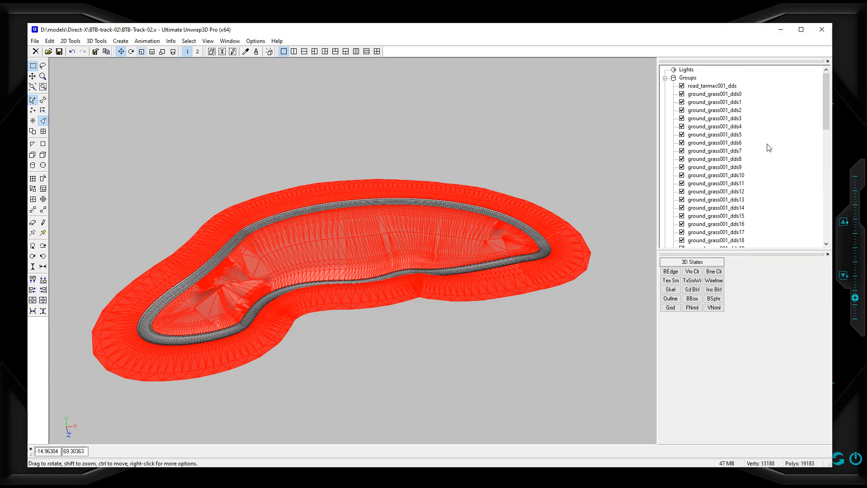
pyautogui.rightClick(691, 77)
pyautogui.rightClick(693, 79)
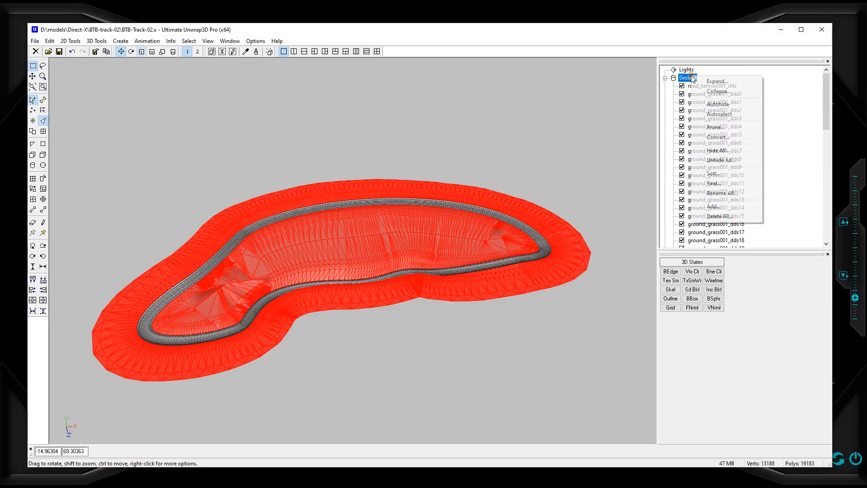
pyautogui.click(715, 128)
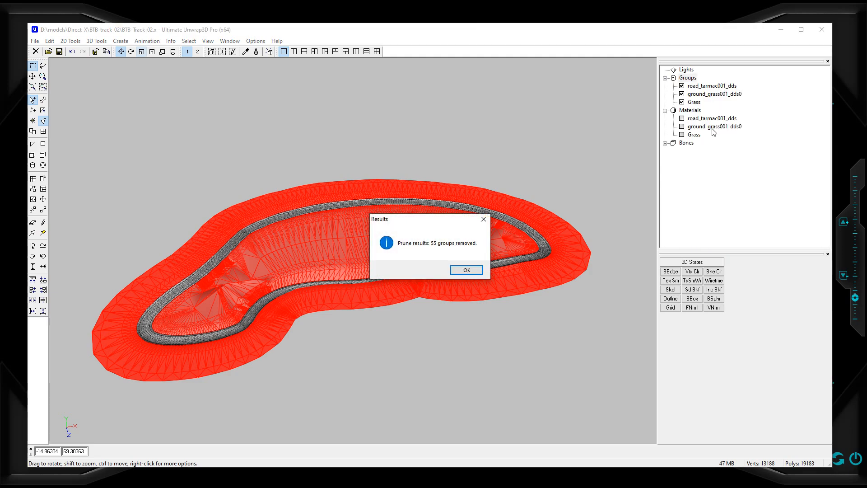
pyautogui.click(474, 269)
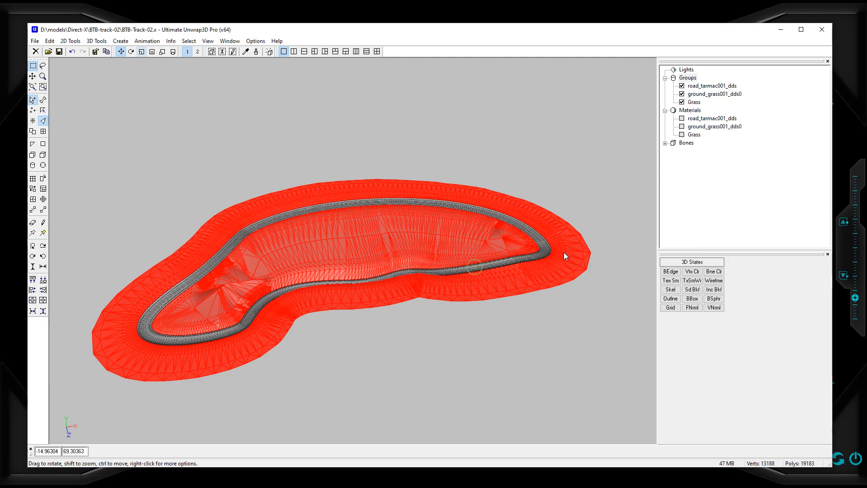
# Step: Rename the road_tarmac001_dds group as road
pyautogui.click(739, 171)
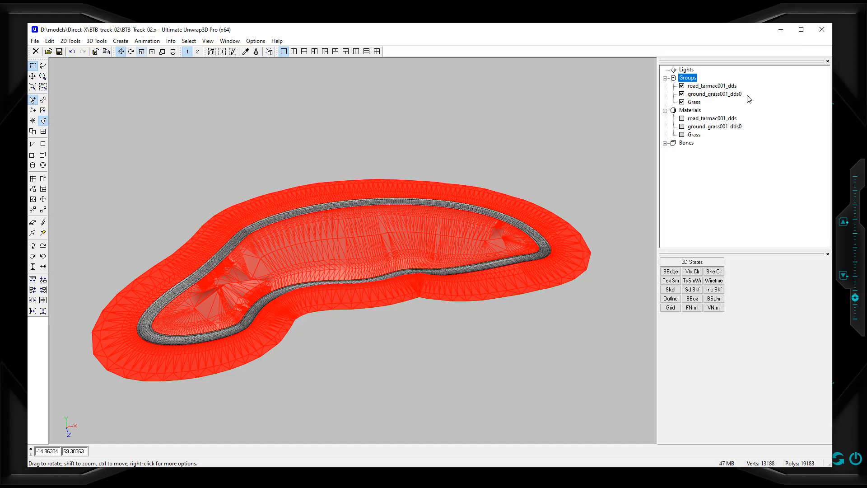
pyautogui.click(712, 86)
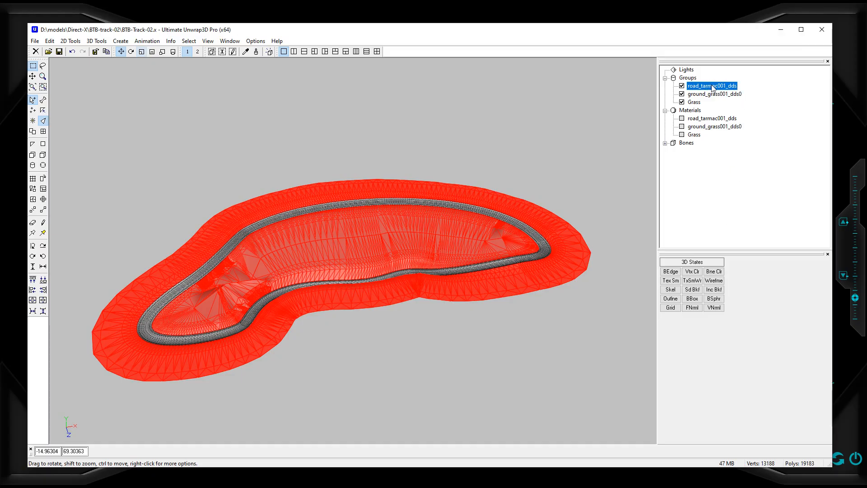
pyautogui.click(701, 85)
pyautogui.moveTo(701, 85); pyautogui.dragTo(781, 99)
pyautogui.press('BackSpace')
pyautogui.press('BackSpace')
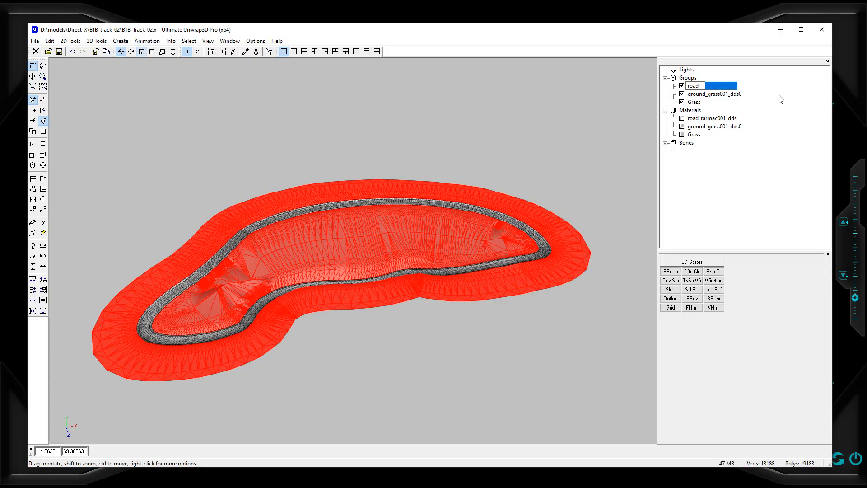
# Step: Rename the ground_grass001_dds0 group as sides
pyautogui.click(708, 96)
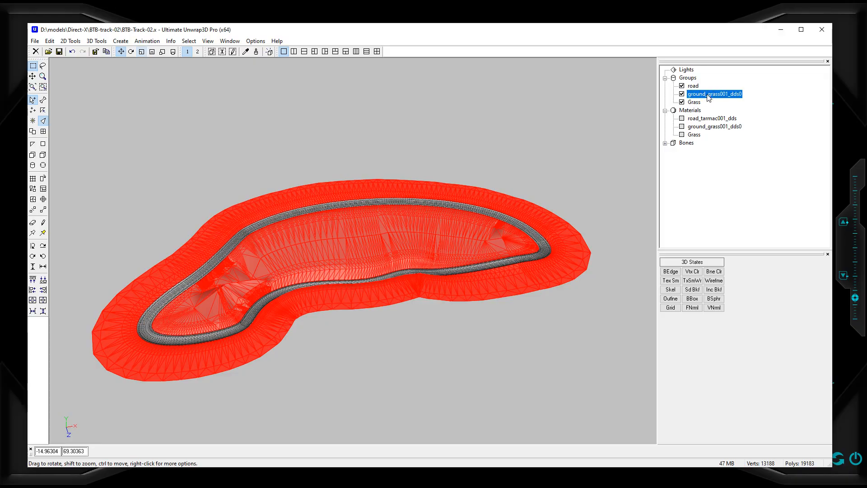
pyautogui.click(708, 95)
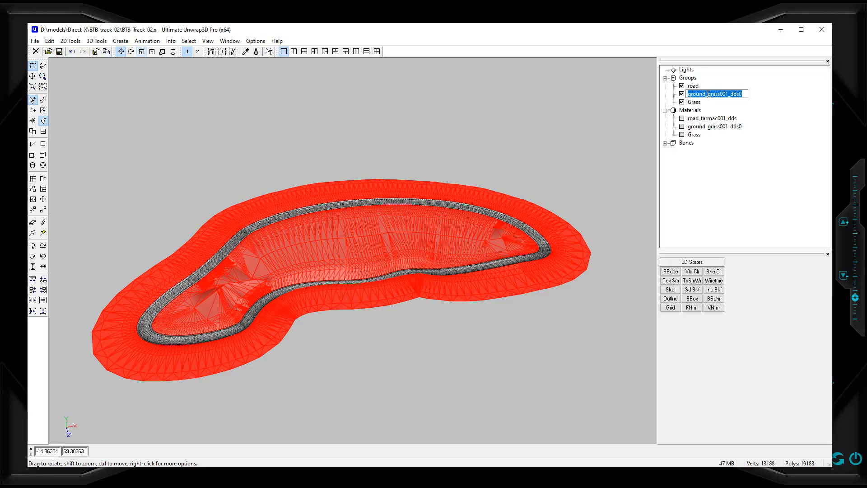
pyautogui.write('sides')
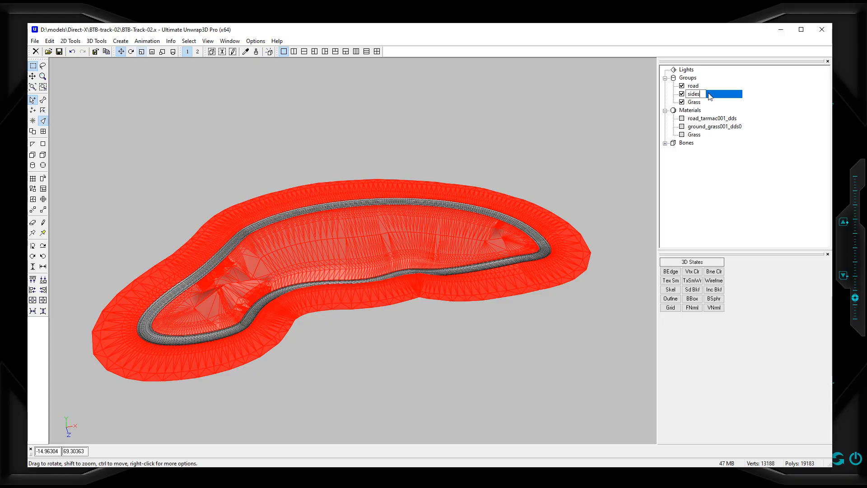
# Step: Rename the road_tarmac001_dds material as road
pyautogui.click(707, 119)
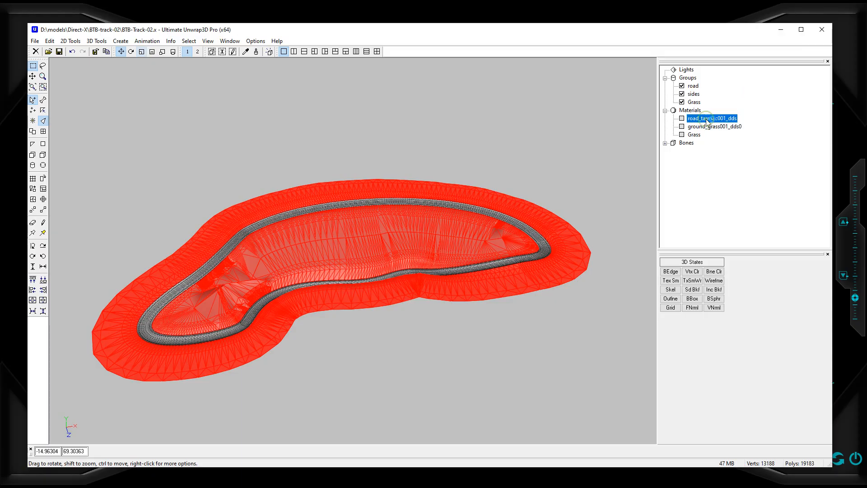
pyautogui.click(703, 118)
pyautogui.moveTo(701, 118); pyautogui.dragTo(762, 124)
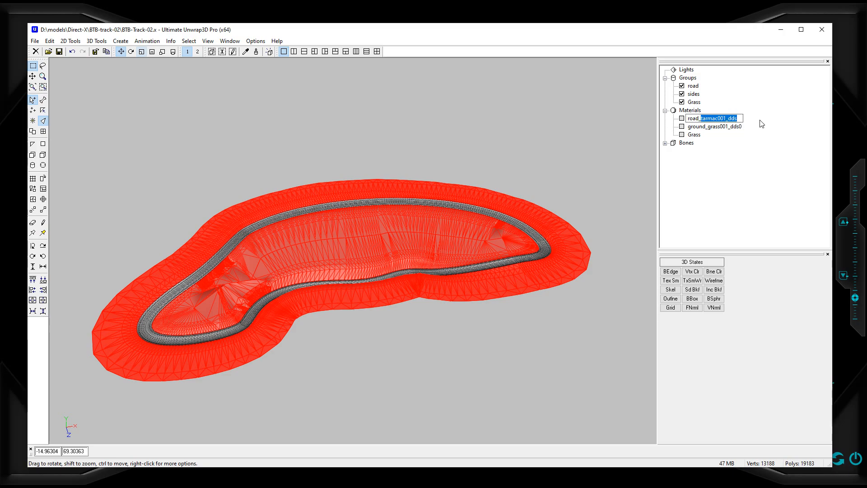
# Step: Rename the ground_grass001_dds0 material as sides
pyautogui.click(724, 129)
pyautogui.click(722, 130)
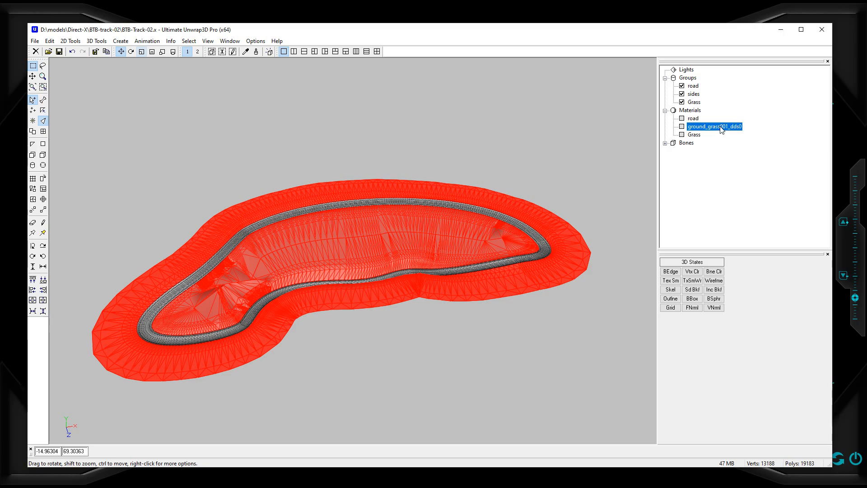
pyautogui.click(713, 128)
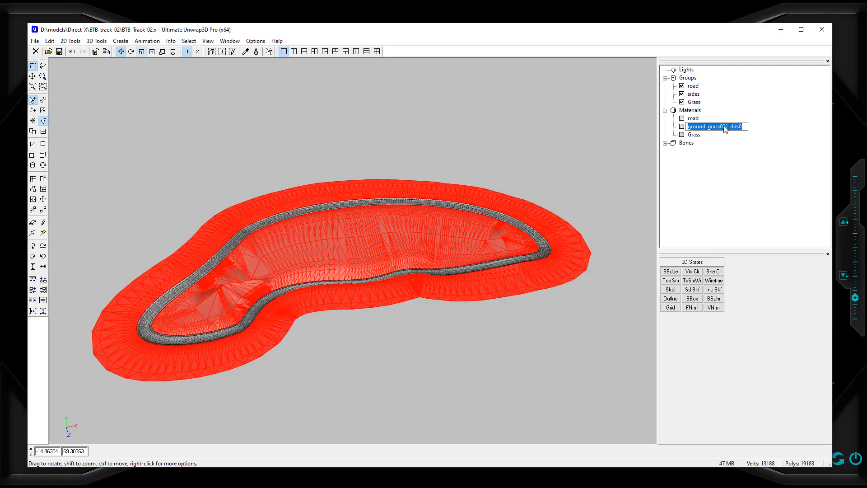
pyautogui.write('sides')
pyautogui.press('Return')
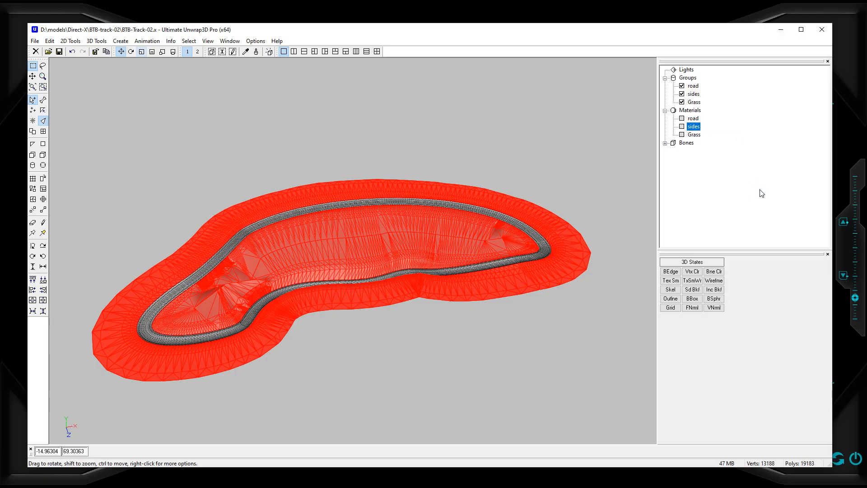
# Step: Switch to the four-viewport layout with the UV view and clear the face selection to examine the track's UV coordinates
pyautogui.click(527, 345)
pyautogui.click(378, 52)
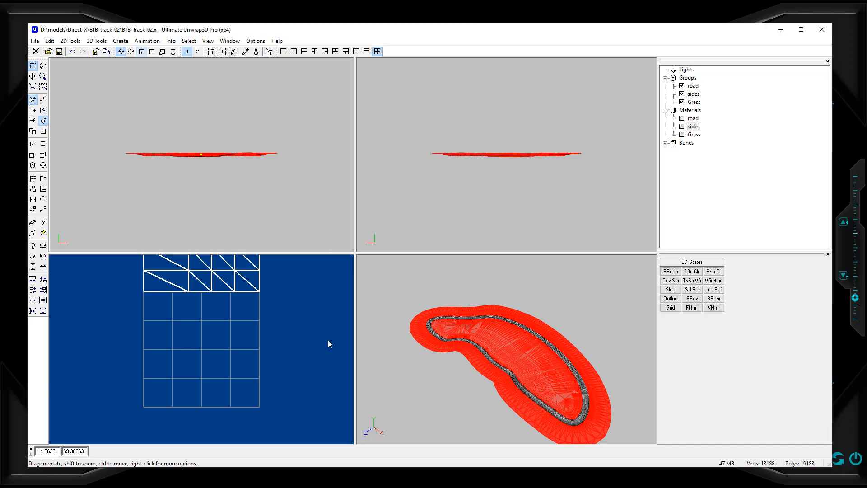
pyautogui.click(300, 324)
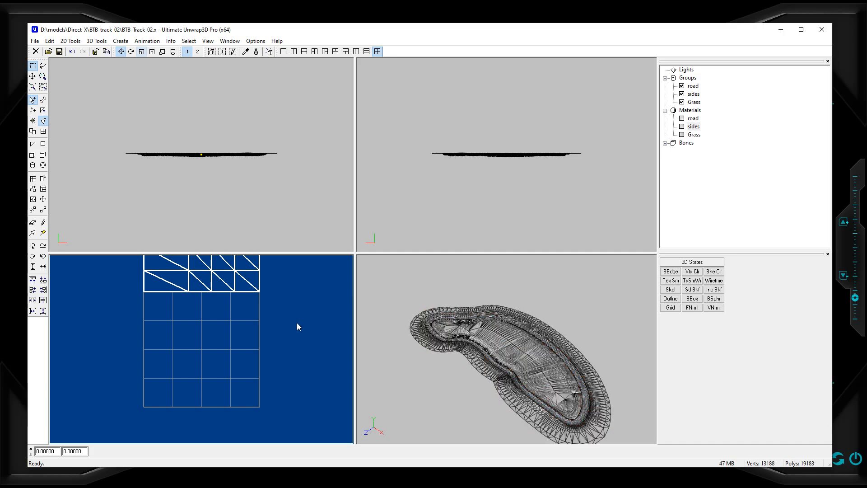
pyautogui.scroll(-6, 262, 326)
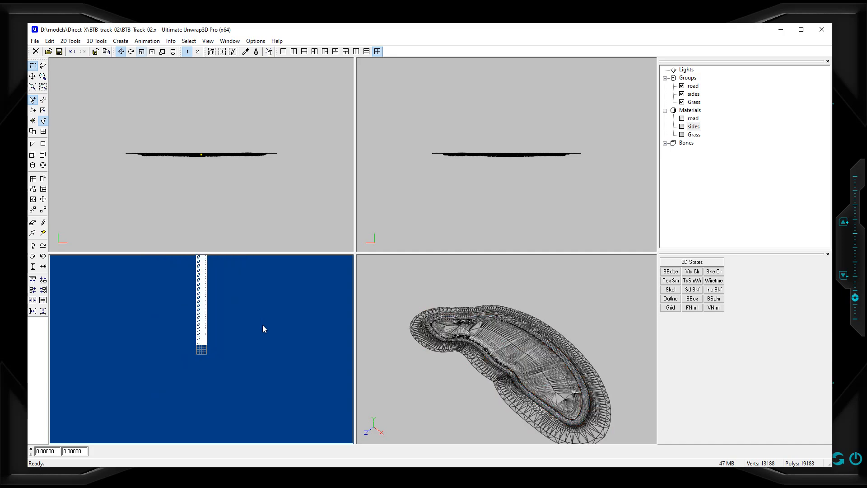
pyautogui.scroll(-2, 263, 329)
pyautogui.scroll(-1, 241, 326)
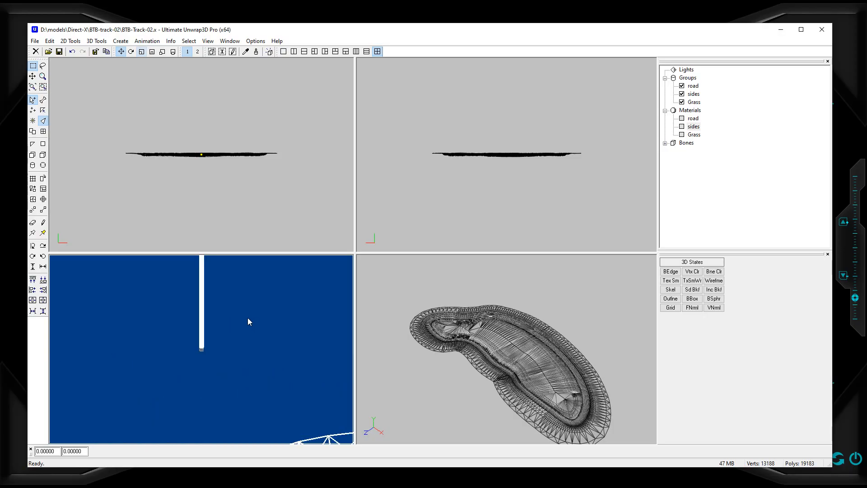
pyautogui.scroll(3, 248, 318)
pyautogui.scroll(-3, 248, 318)
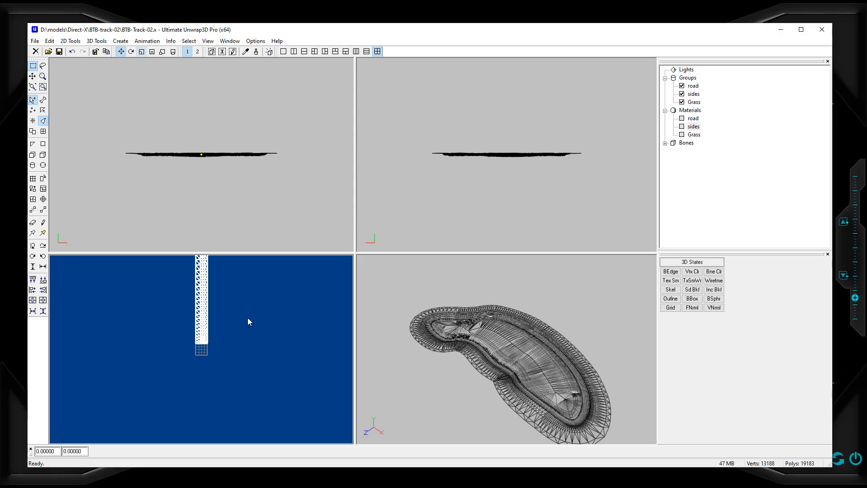
# Step: Select the faces that use the road material to check their extent, and clear the selection
pyautogui.click(692, 119)
pyautogui.rightClick(693, 119)
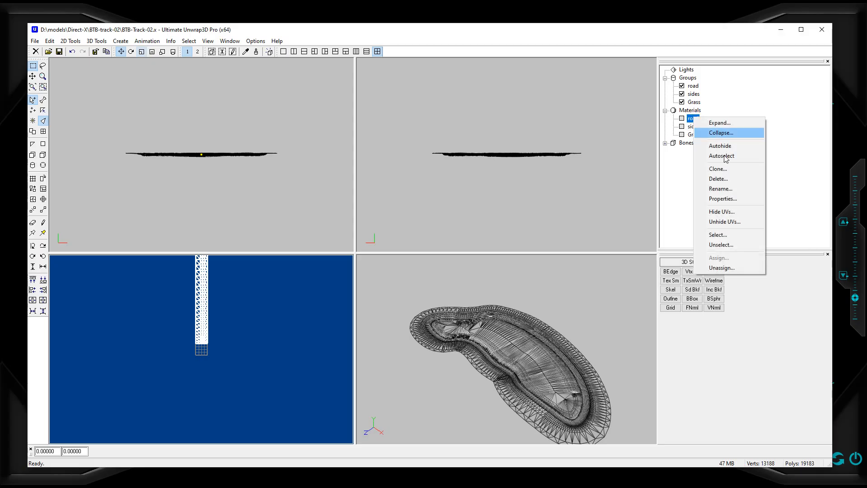
pyautogui.click(713, 234)
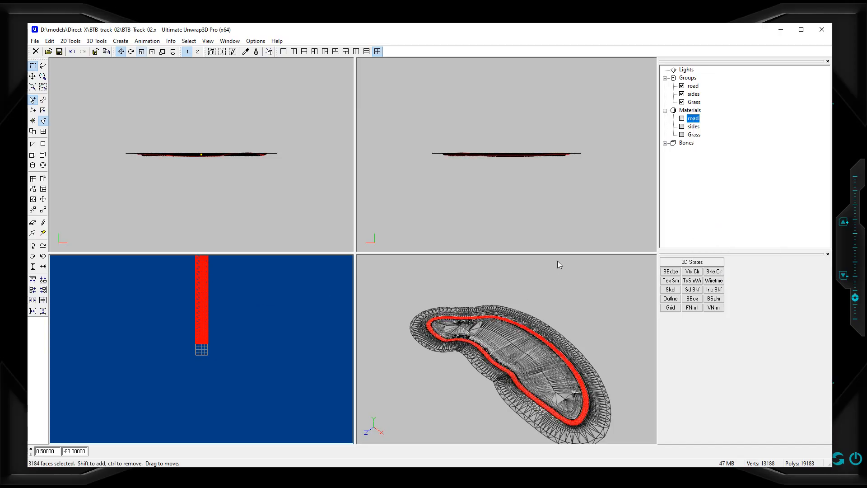
pyautogui.click(290, 333)
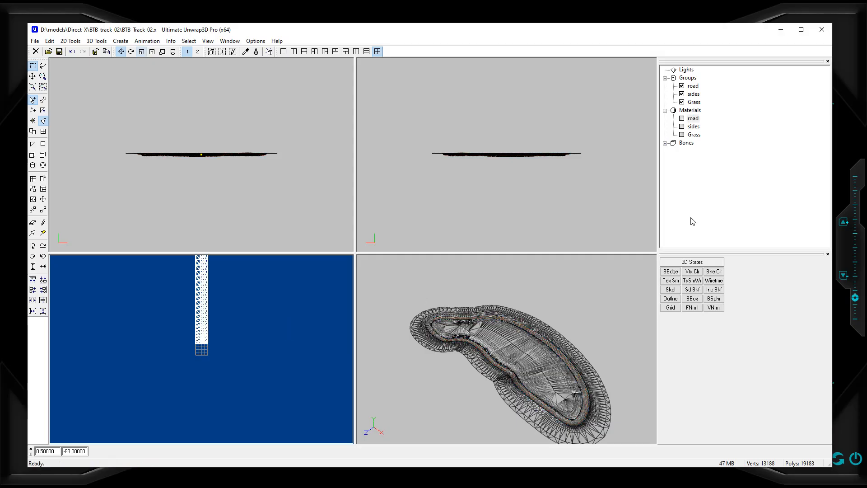
# Step: Select the faces that use the sides material to check their extent, and clear the selection
pyautogui.click(693, 128)
pyautogui.rightClick(693, 128)
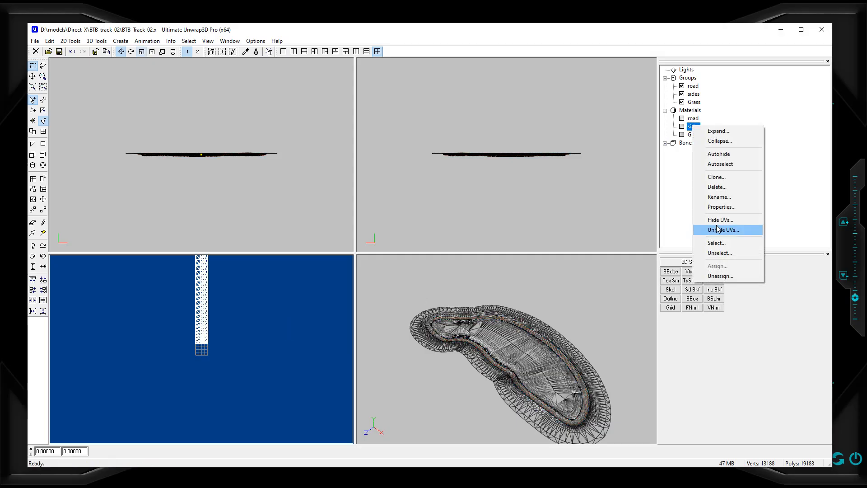
pyautogui.click(713, 245)
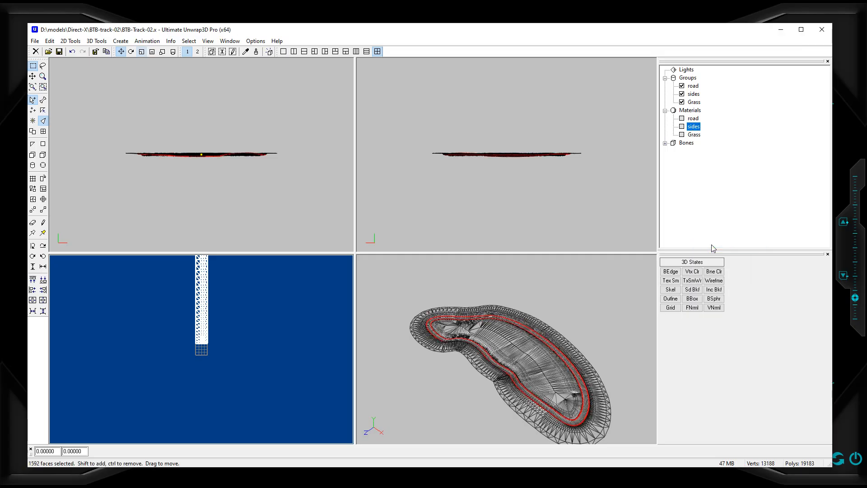
pyautogui.click(299, 311)
# Step: Select the faces that use the Grass material to check which parts of the track it covers
pyautogui.click(690, 135)
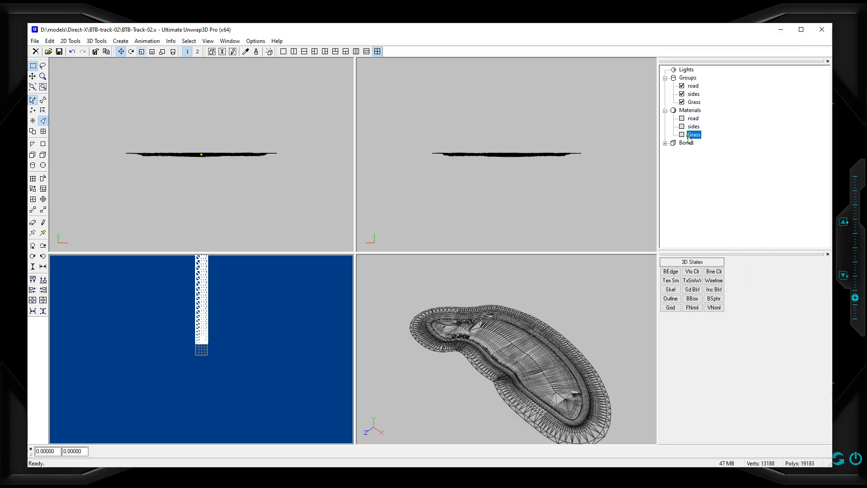
pyautogui.rightClick(689, 137)
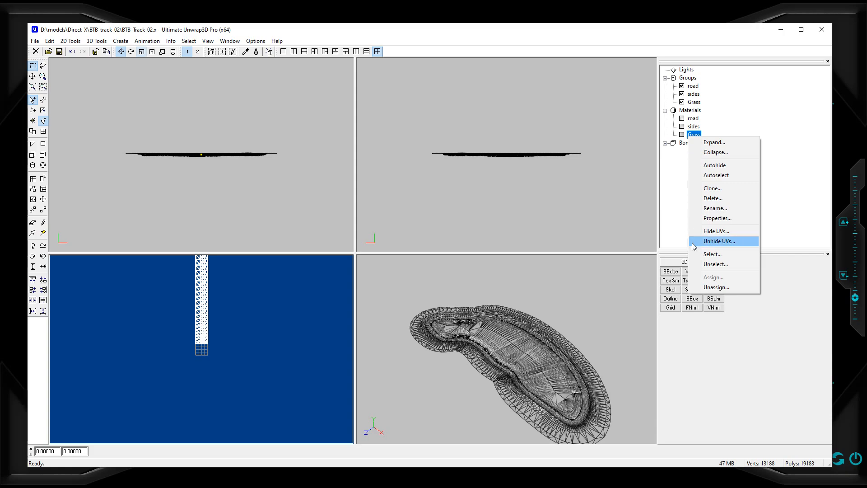
pyautogui.click(709, 254)
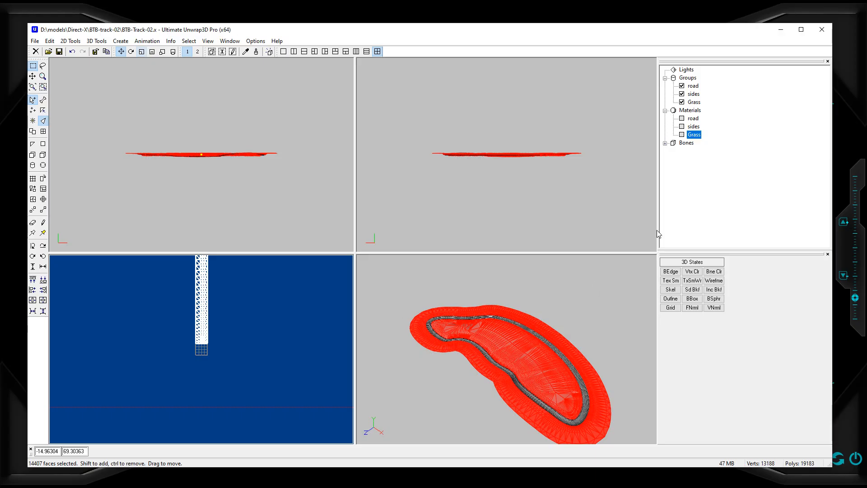
pyautogui.click(718, 141)
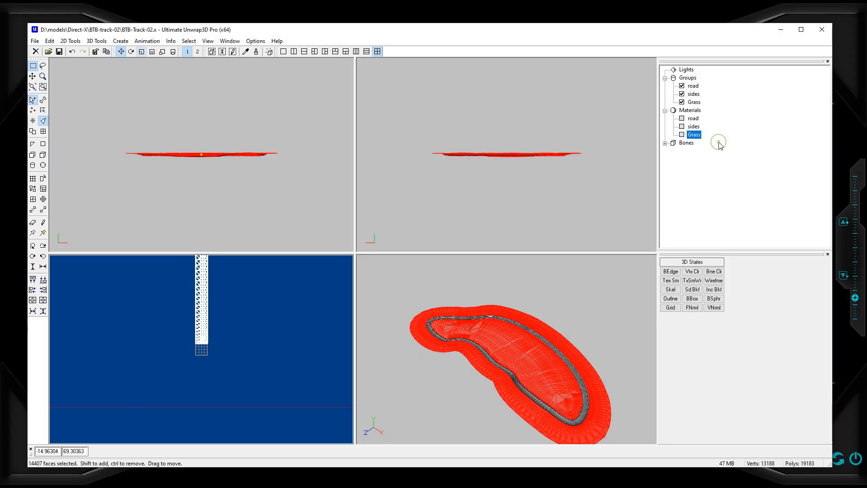
# Step: Review the model's list of bones and delete all of them
pyautogui.click(746, 98)
pyautogui.click(682, 143)
pyautogui.click(665, 143)
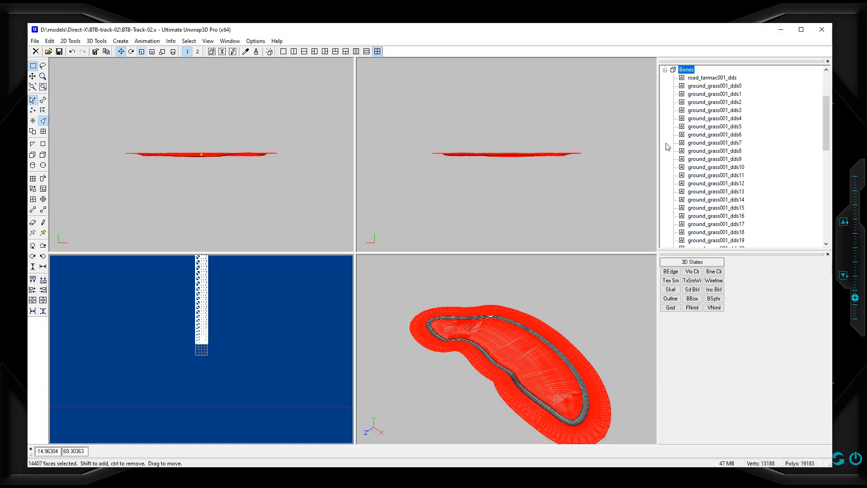
pyautogui.click(665, 70)
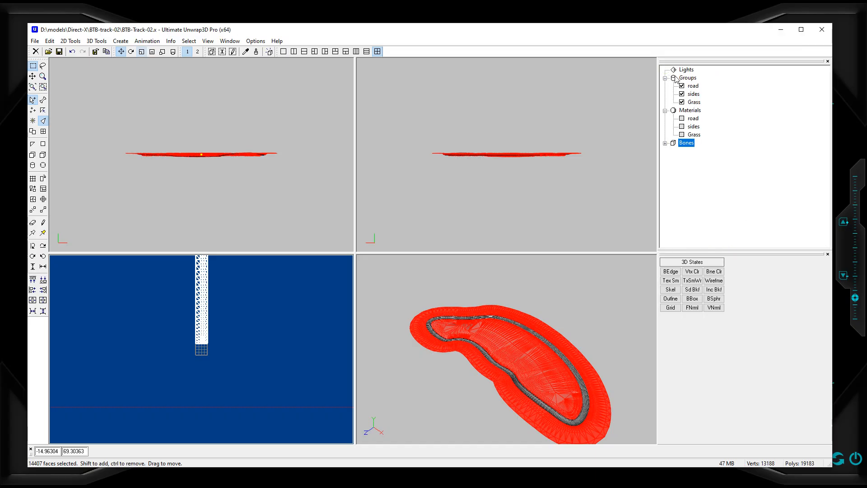
pyautogui.rightClick(690, 141)
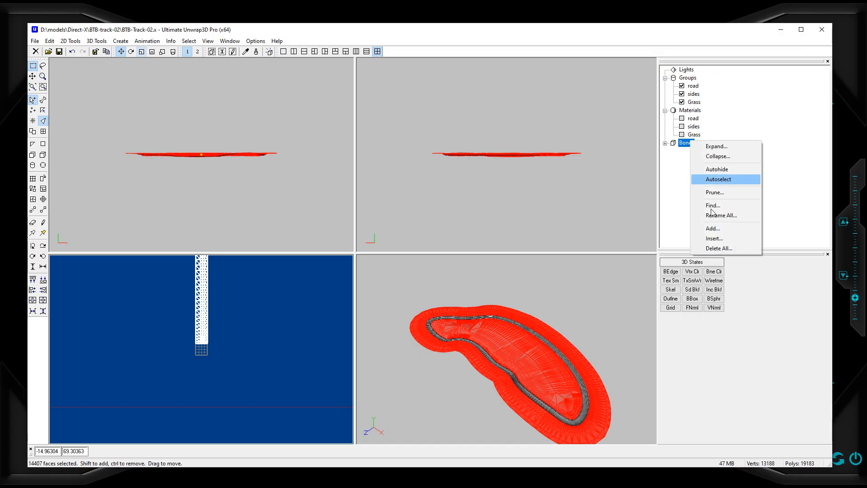
pyautogui.click(726, 248)
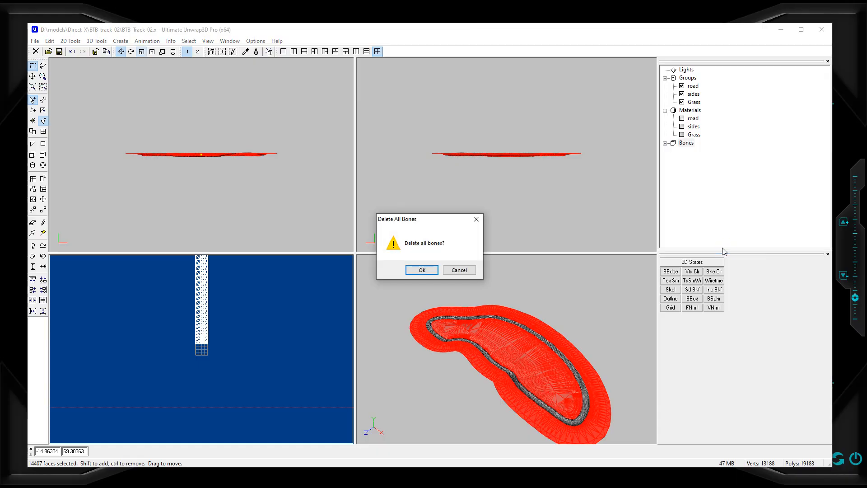
pyautogui.click(422, 270)
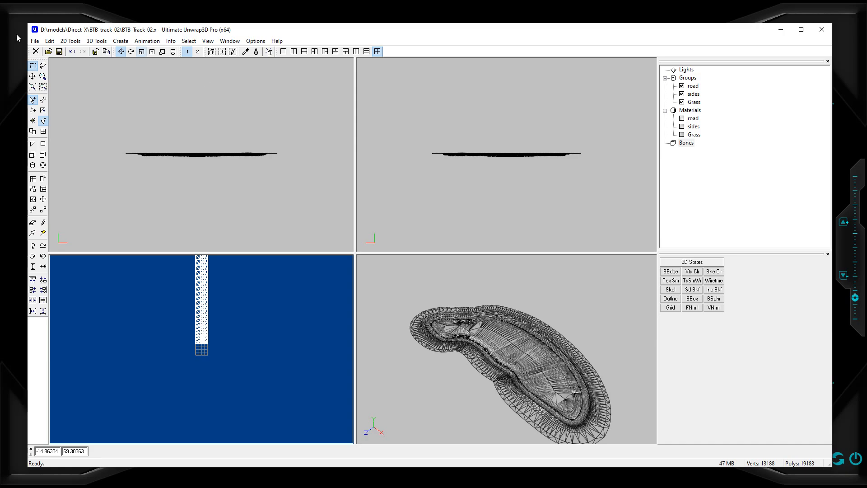
# Step: Start saving a copy of the model in the BTBtrack-02 folder with DirectX 9.0 (*.x) as the file type
pyautogui.click(34, 42)
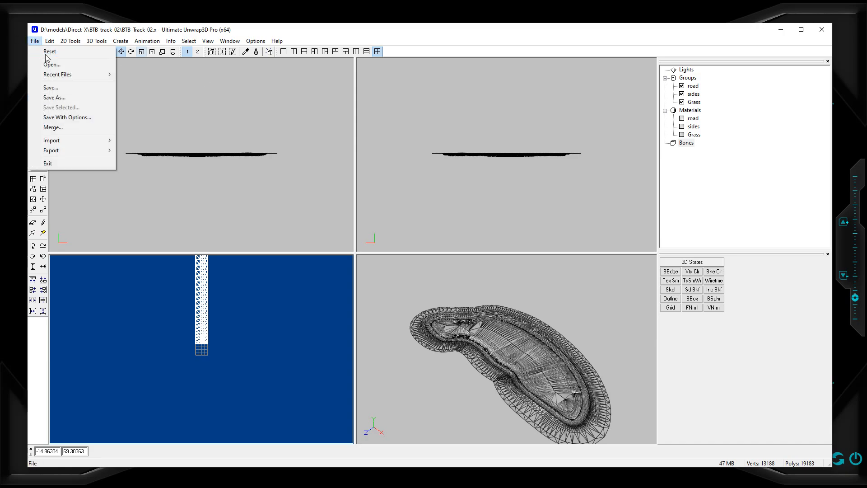
pyautogui.click(55, 97)
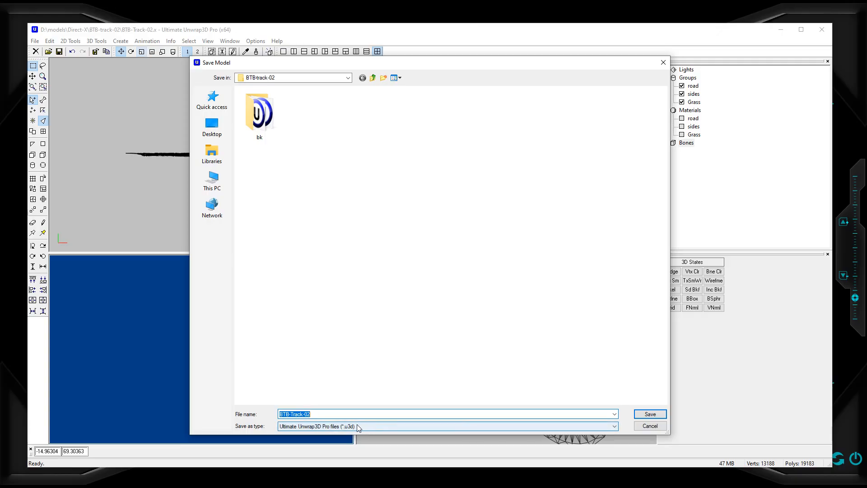
pyautogui.click(615, 427)
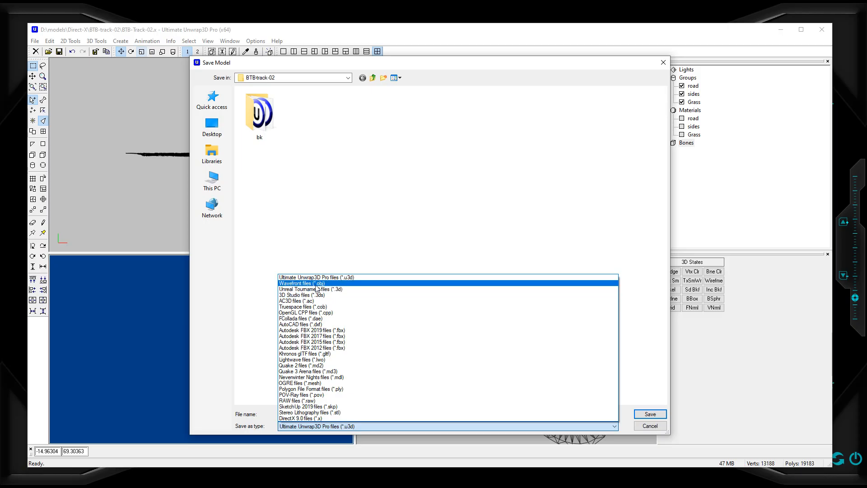
pyautogui.click(307, 418)
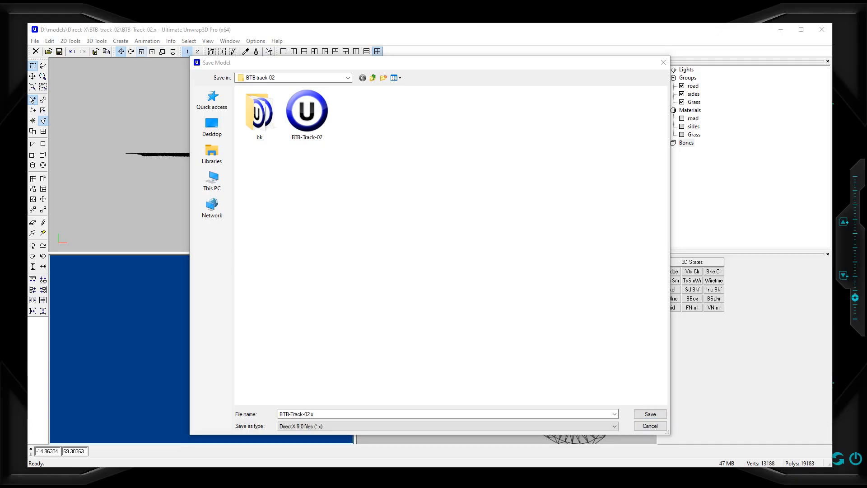
# Step: Switch to File Explorer and open the working folder on the D: drive
pyautogui.moveTo(0, 48); pyautogui.dragTo(403, 44)
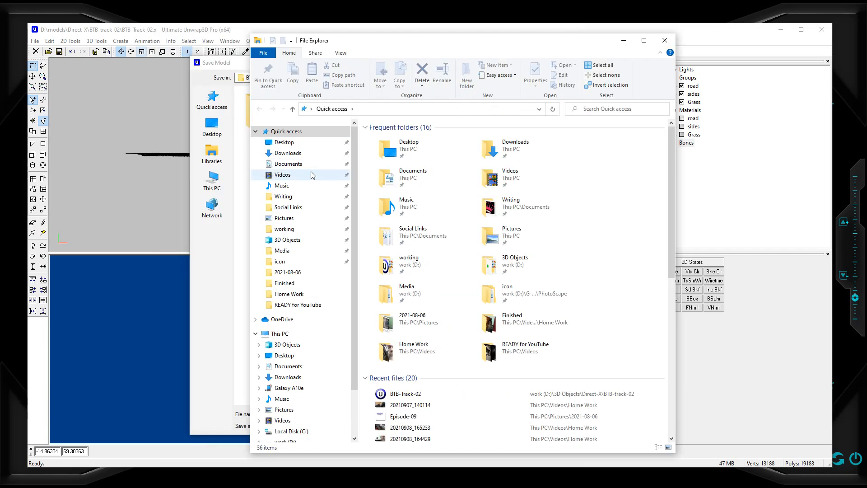
pyautogui.scroll(-2, 271, 415)
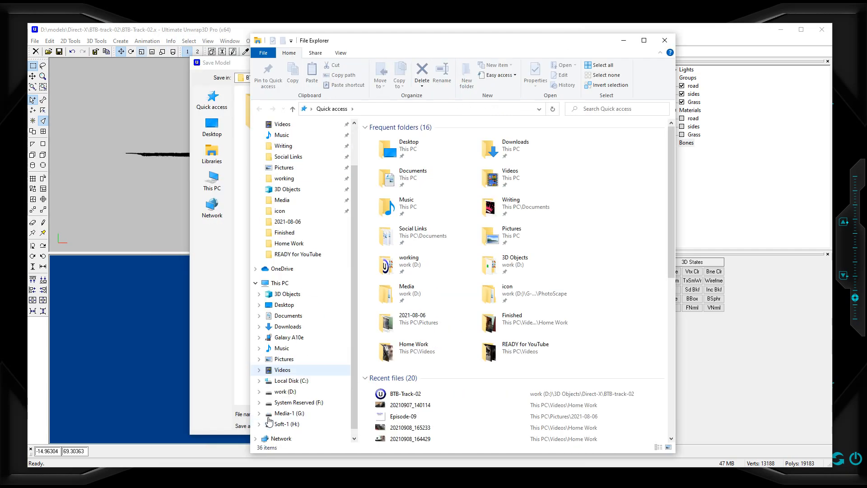
pyautogui.click(292, 391)
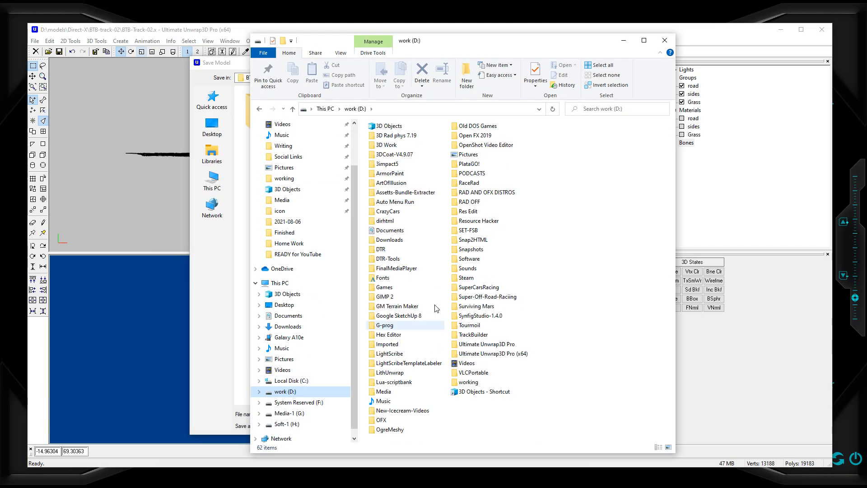
pyautogui.doubleClick(470, 383)
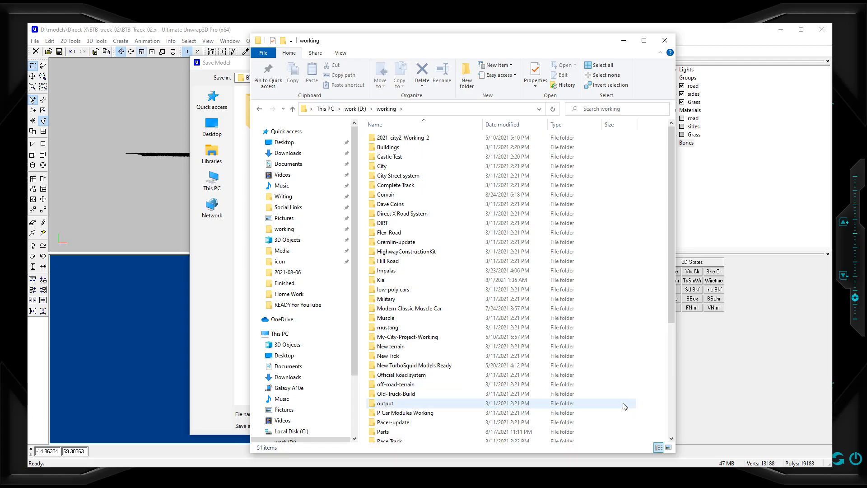
pyautogui.scroll(-6, 632, 405)
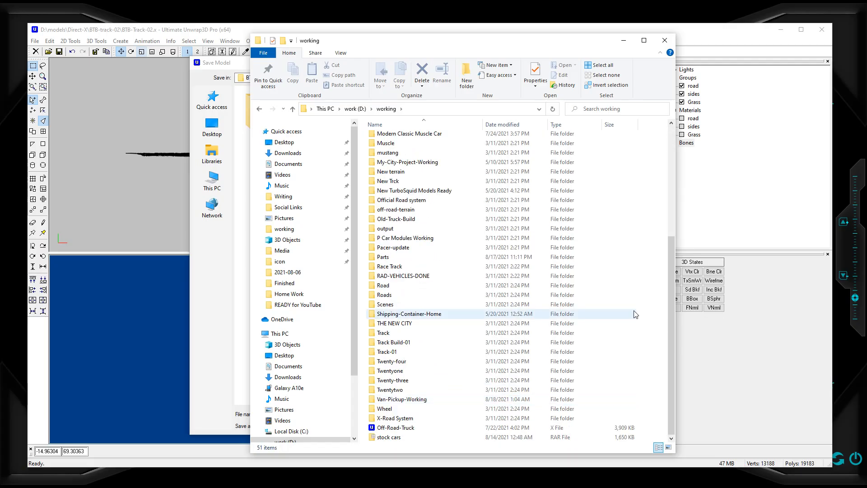
# Step: Create a folder named New Land inside the working folder and return to the save dialog in Ultimate Unwrap3D
pyautogui.rightClick(657, 298)
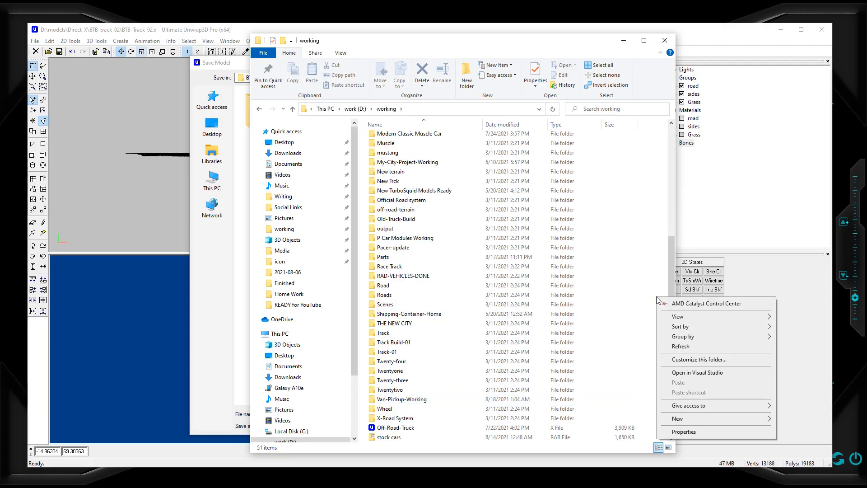
pyautogui.moveTo(679, 317)
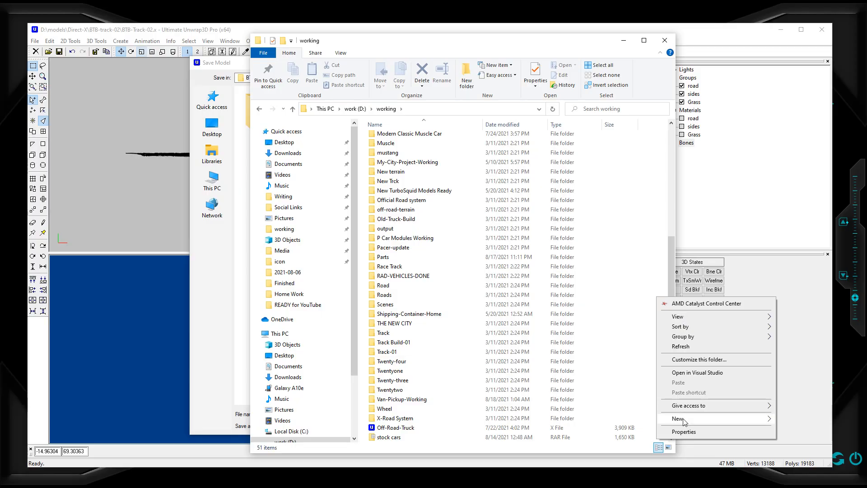
pyautogui.moveTo(684, 424)
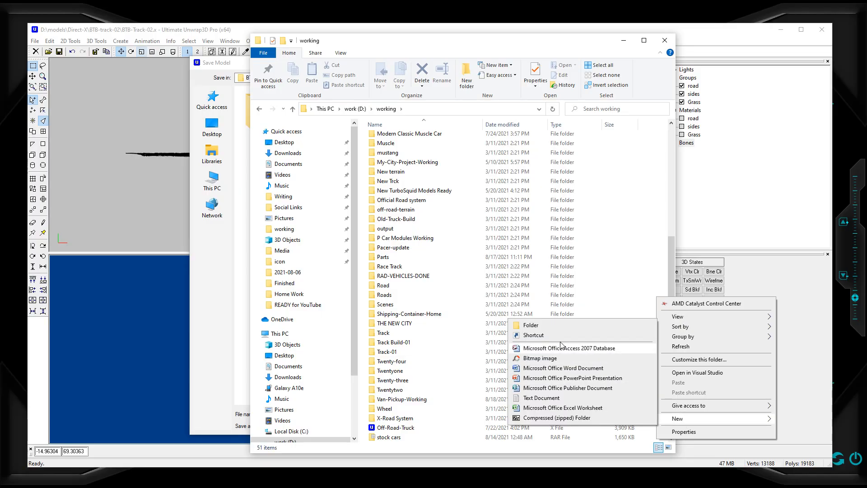
pyautogui.click(529, 326)
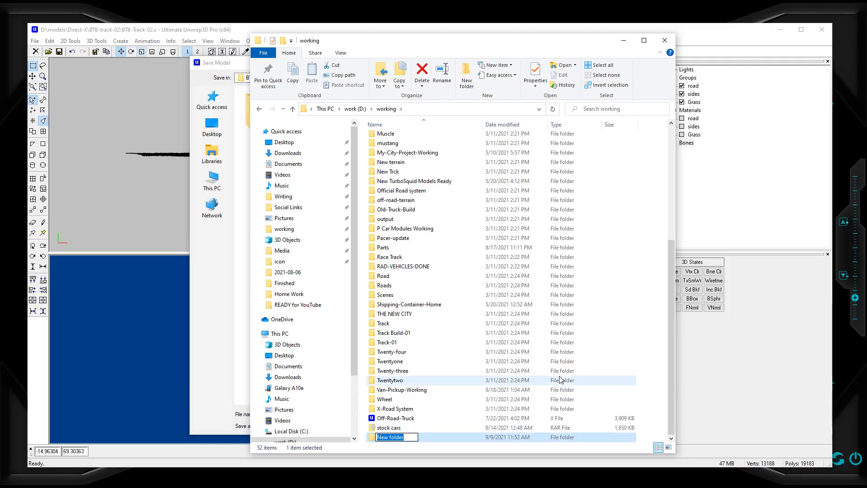
pyautogui.write('New Land')
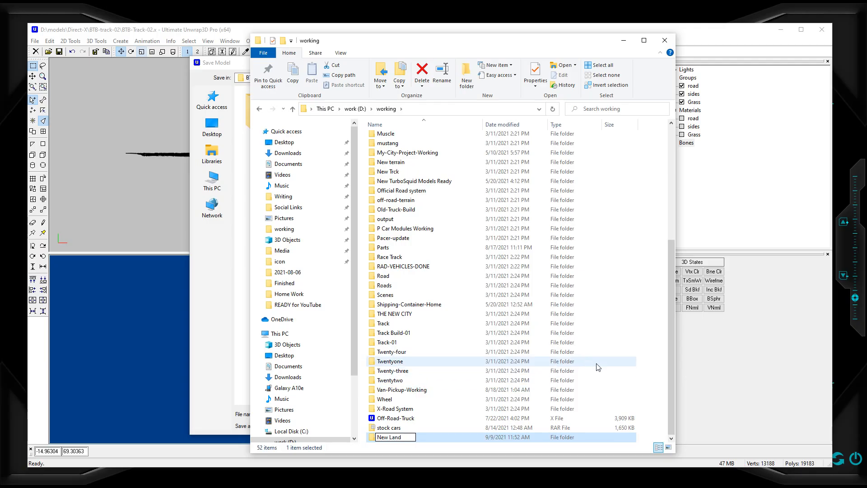
pyautogui.click(805, 419)
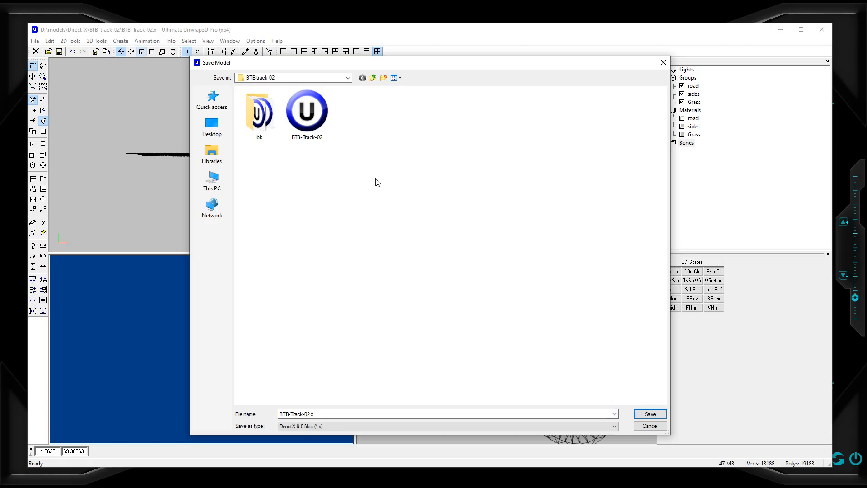
# Step: Change the save location to the New Land folder inside working on the D: drive
pyautogui.click(348, 77)
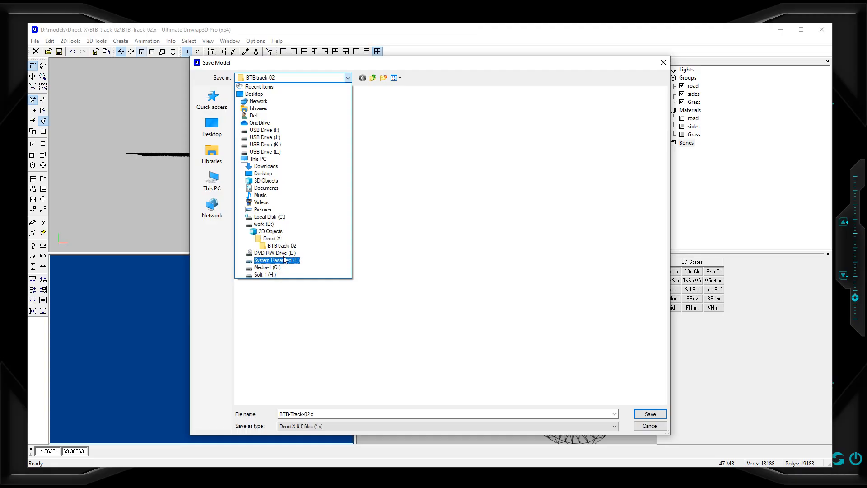
pyautogui.click(259, 225)
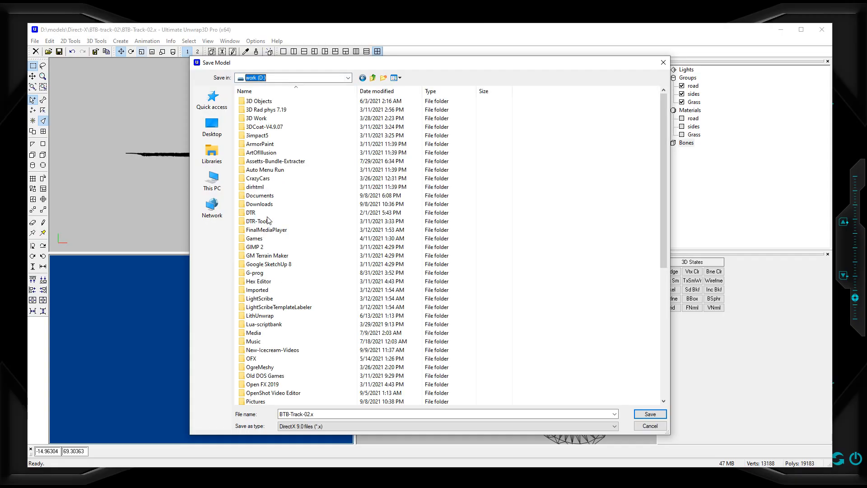
pyautogui.scroll(-9, 403, 278)
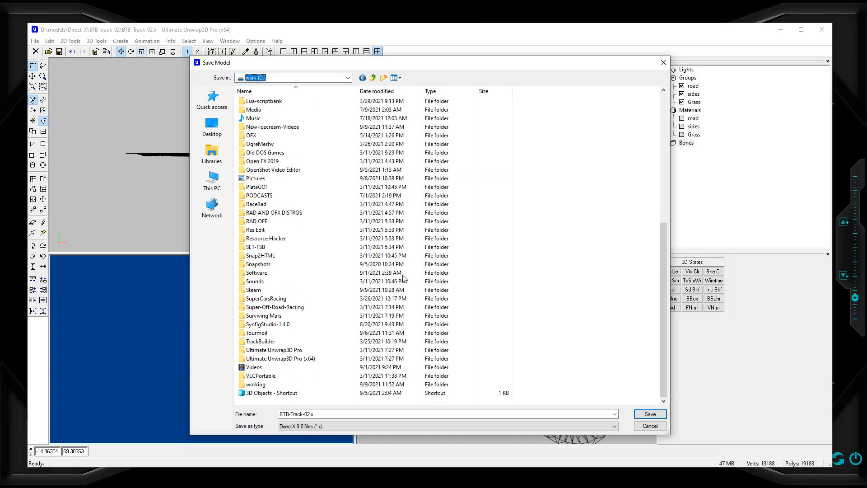
pyautogui.doubleClick(249, 385)
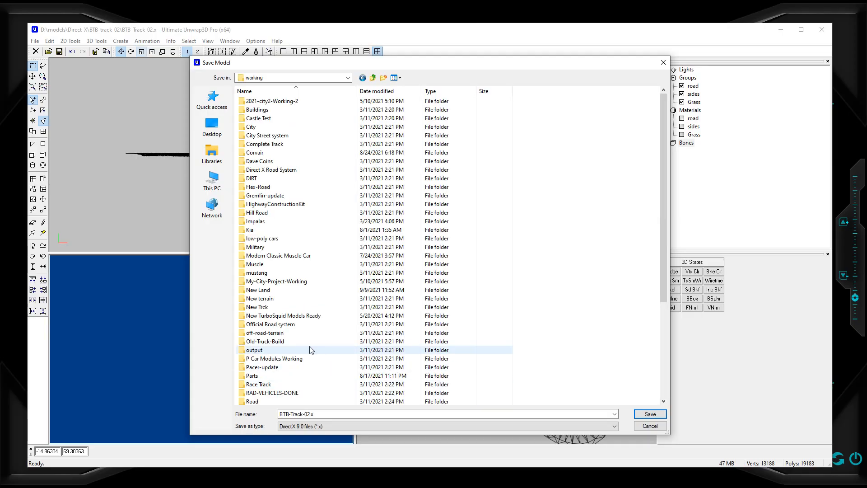
pyautogui.doubleClick(265, 291)
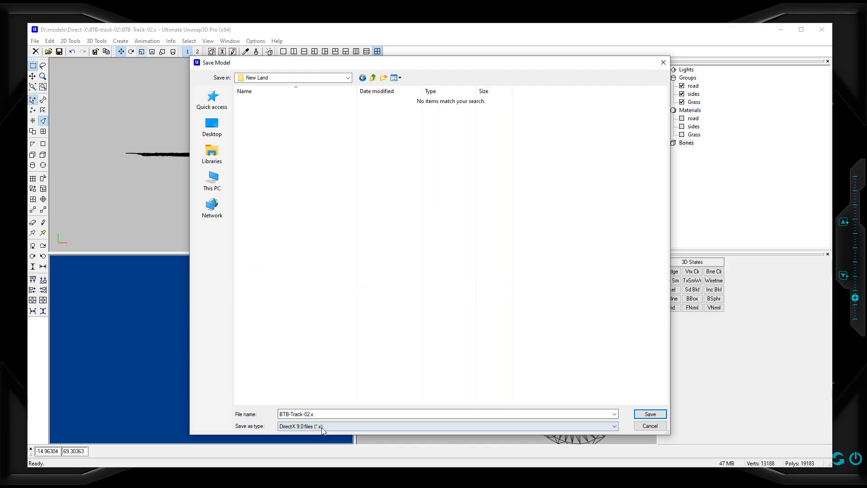
# Step: Name the file new land.x and save it as a DirectX 9.0 model, keeping the offered export options
pyautogui.doubleClick(314, 414)
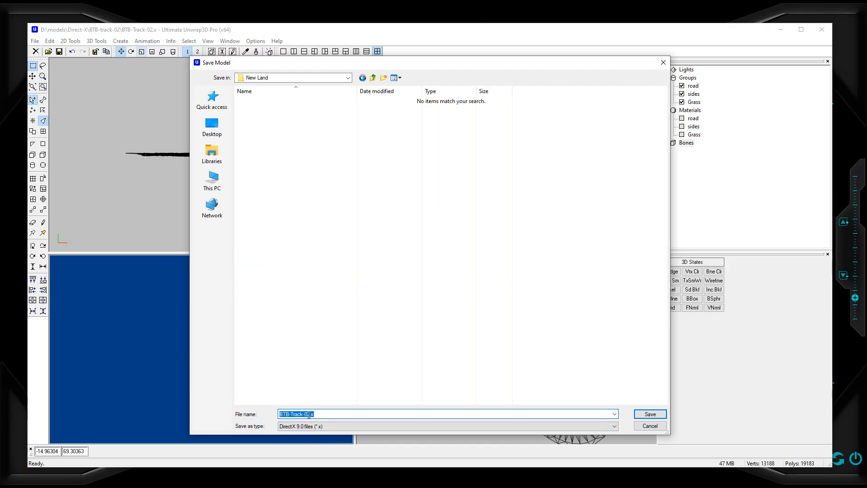
pyautogui.click(307, 414)
pyautogui.press('BackSpace')
pyautogui.press('BackSpace')
pyautogui.press('BackSpace')
pyautogui.press('BackSpace')
pyautogui.press('BackSpace')
pyautogui.press('BackSpace')
pyautogui.press('BackSpace')
pyautogui.press('BackSpace')
pyautogui.press('BackSpace')
pyautogui.press('BackSpace')
pyautogui.press('BackSpace')
pyautogui.write('new land')
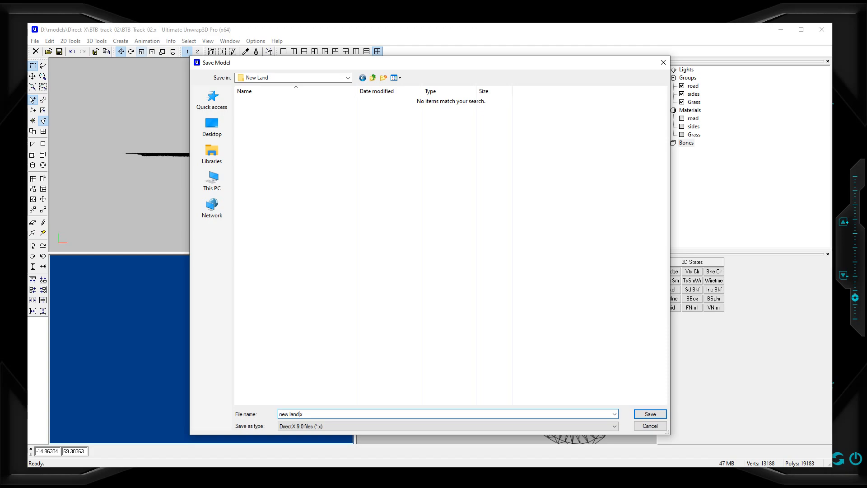
pyautogui.click(639, 413)
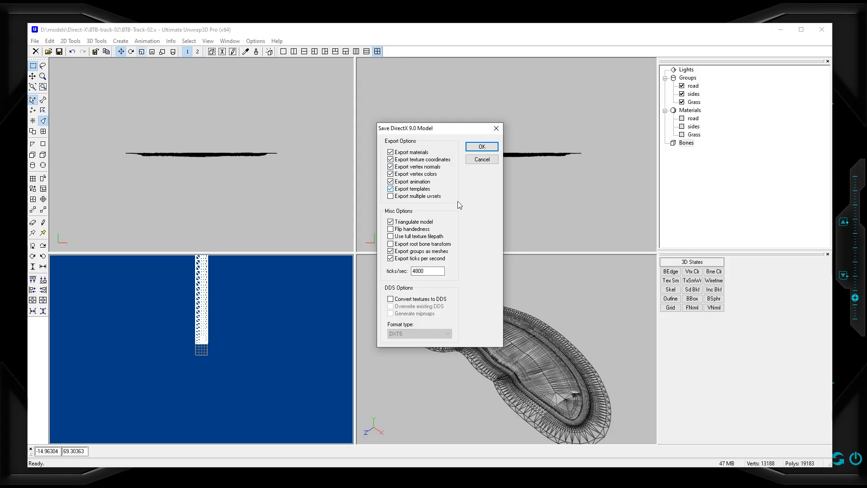
pyautogui.click(483, 145)
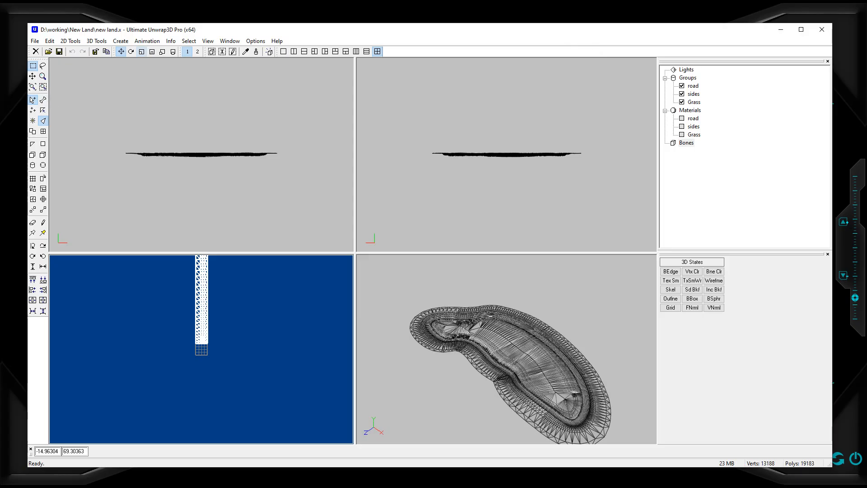
# Step: Switch to File Explorer and open the texture files folder inside Pictures
pyautogui.hotkey('alt', 'Tab')
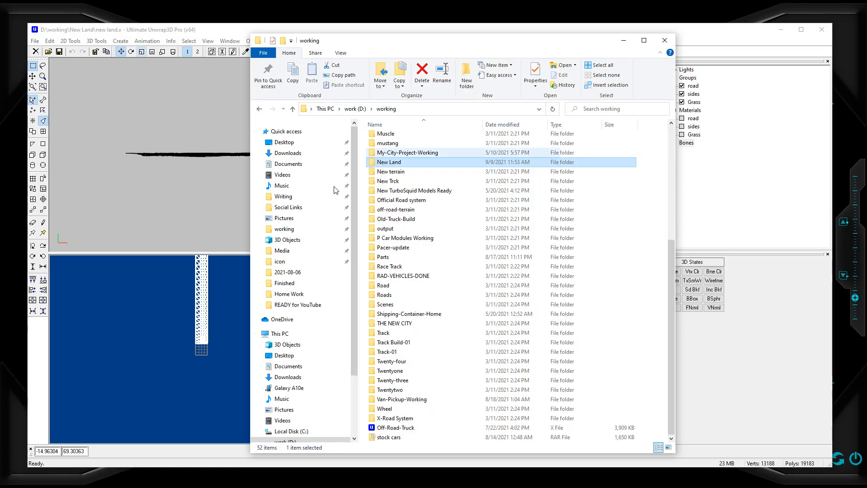
pyautogui.click(282, 219)
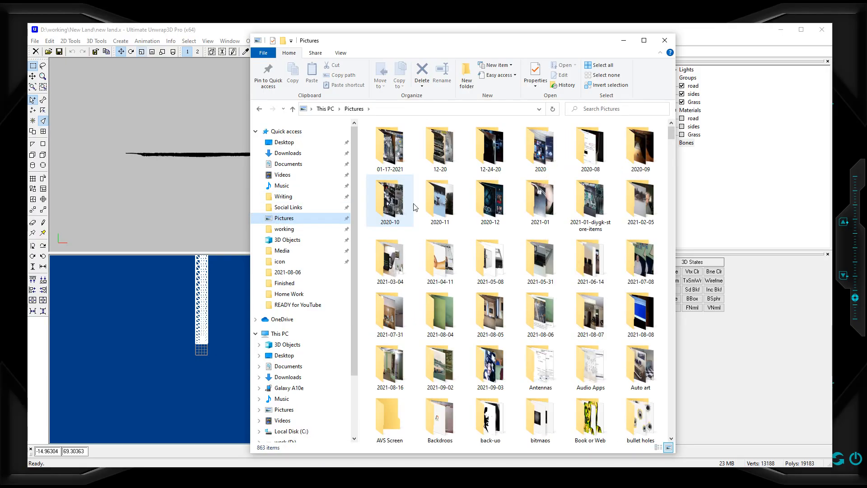
pyautogui.scroll(-10, 415, 207)
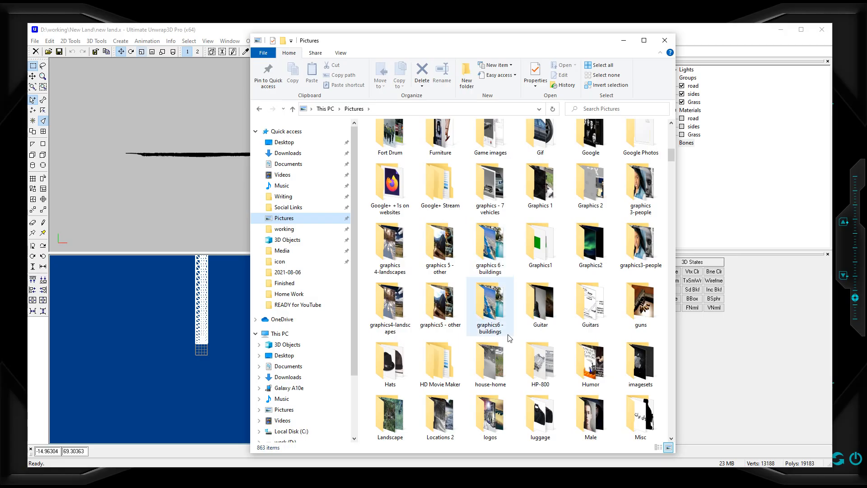
pyautogui.scroll(-5, 492, 327)
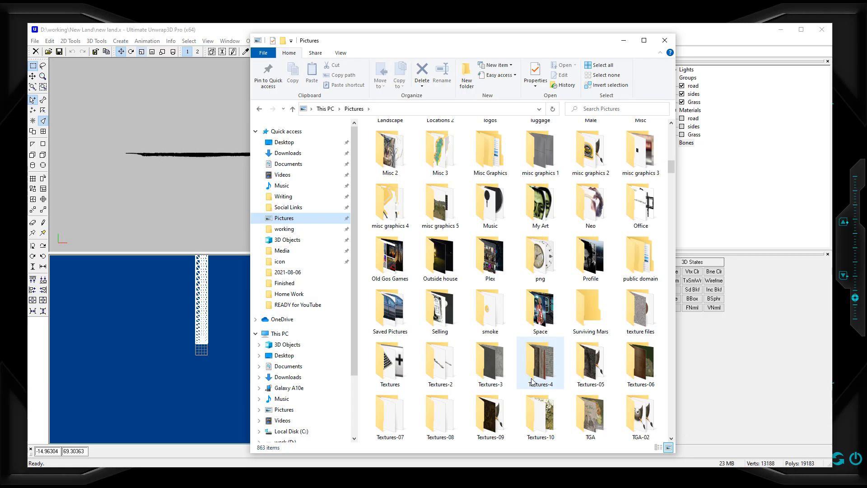
pyautogui.doubleClick(637, 314)
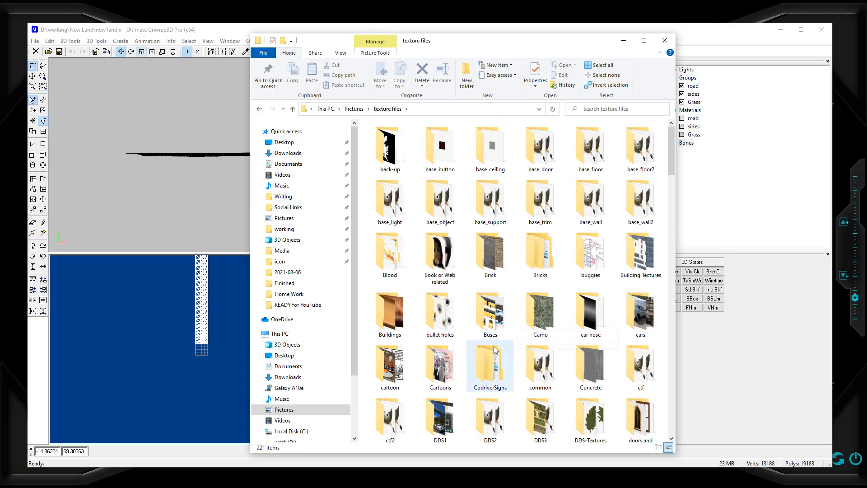
# Step: Find the Road folder among the texture files subfolders and open it
pyautogui.scroll(-5, 495, 349)
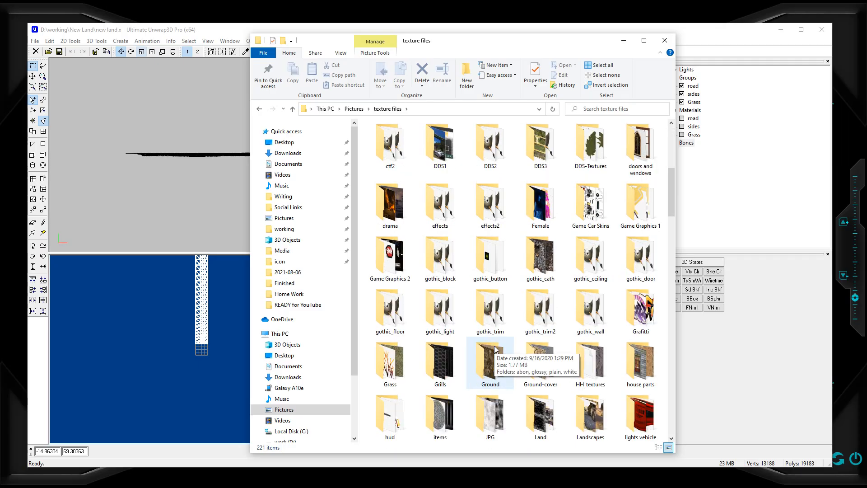
pyautogui.scroll(-15, 494, 349)
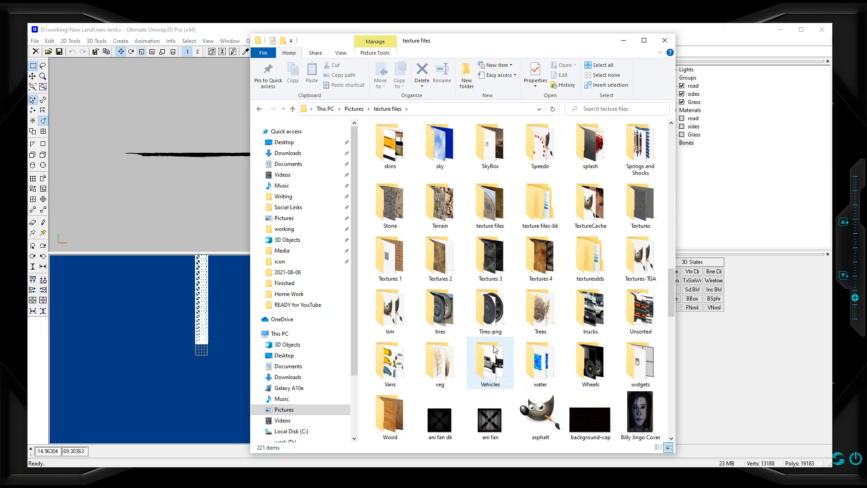
pyautogui.scroll(20, 495, 349)
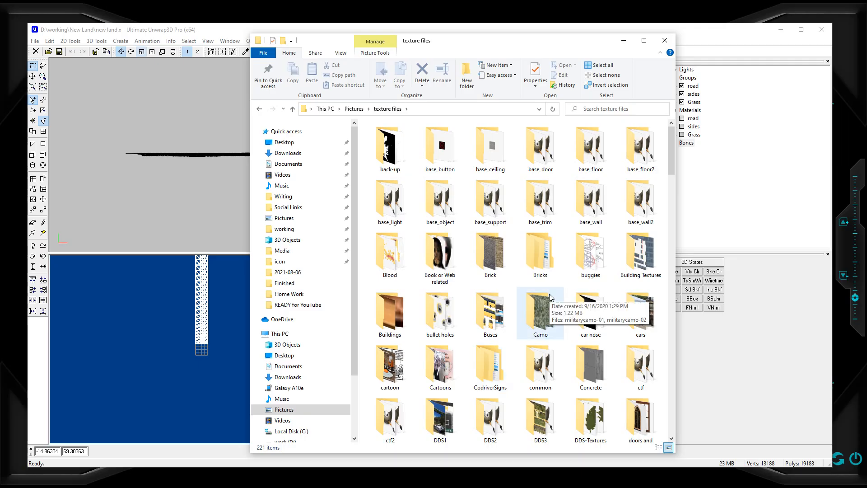
pyautogui.scroll(-20, 550, 296)
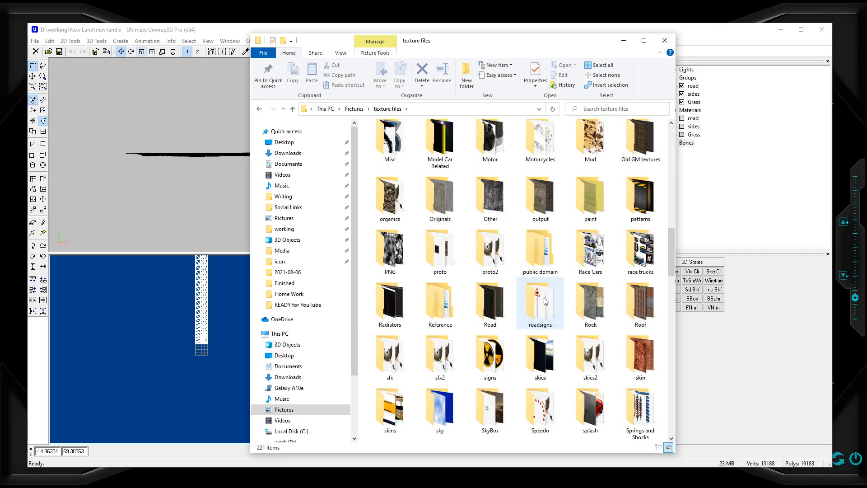
pyautogui.scroll(5, 545, 300)
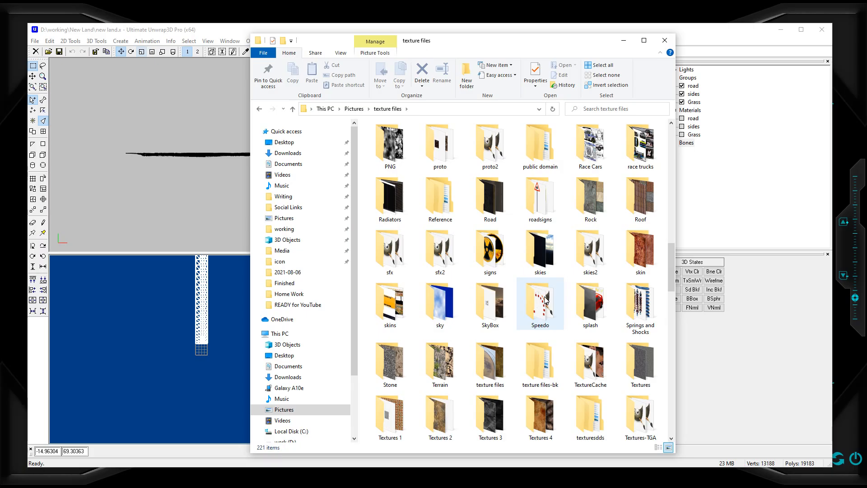
pyautogui.click(485, 199)
pyautogui.doubleClick(486, 199)
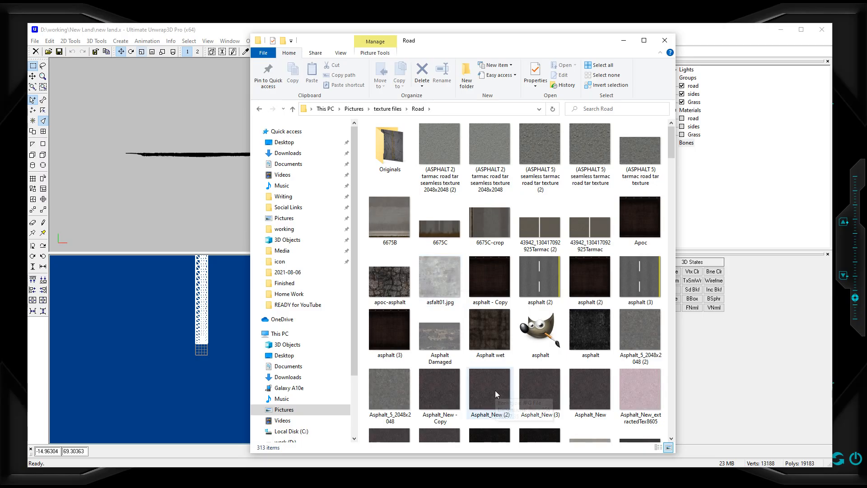
# Step: Look through the Road folder's textures for a suitable road surface and copy the road-0a2 image
pyautogui.scroll(-5, 494, 390)
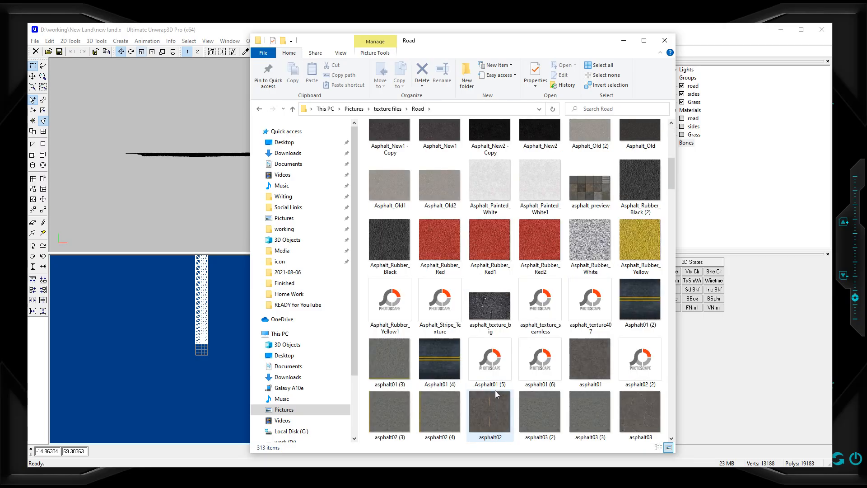
pyautogui.scroll(-3, 496, 393)
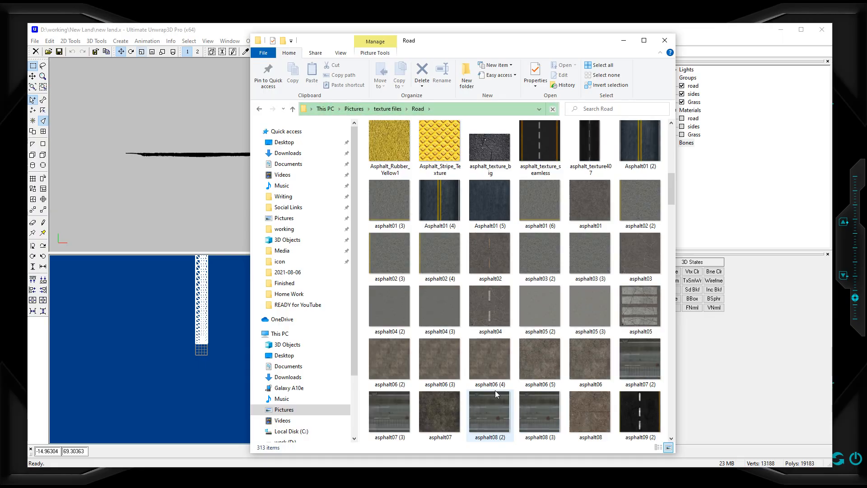
pyautogui.scroll(-6, 495, 390)
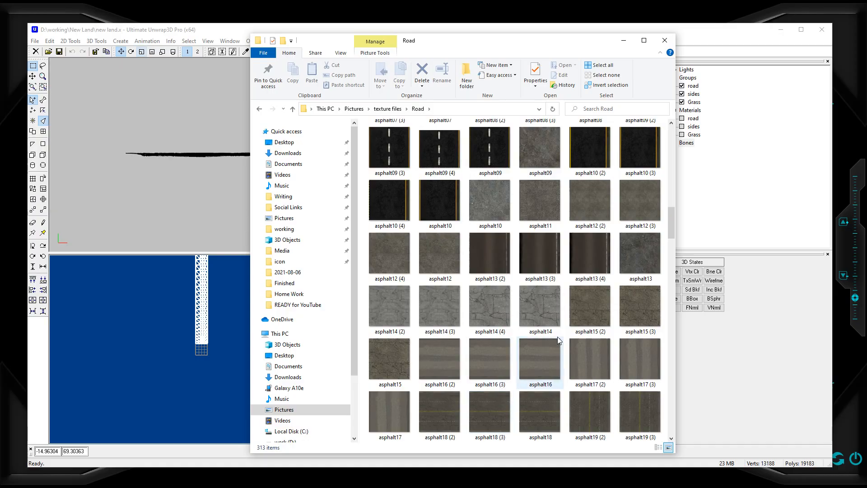
pyautogui.scroll(-6, 557, 336)
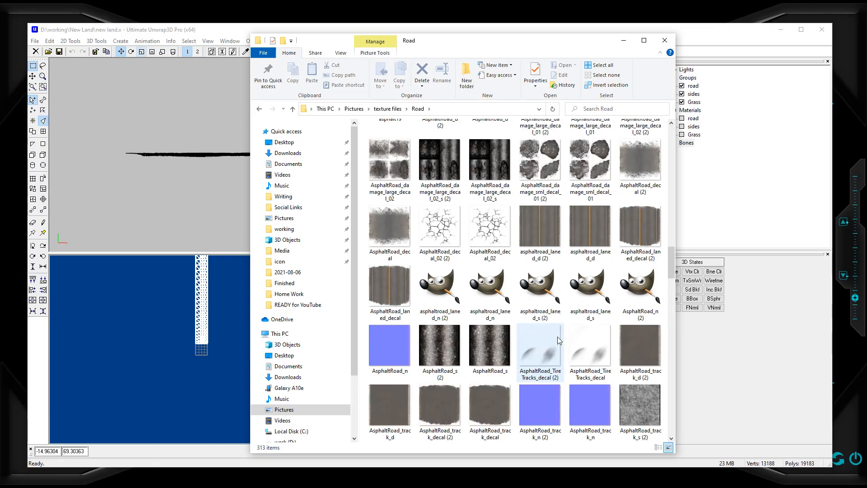
pyautogui.scroll(-5, 557, 336)
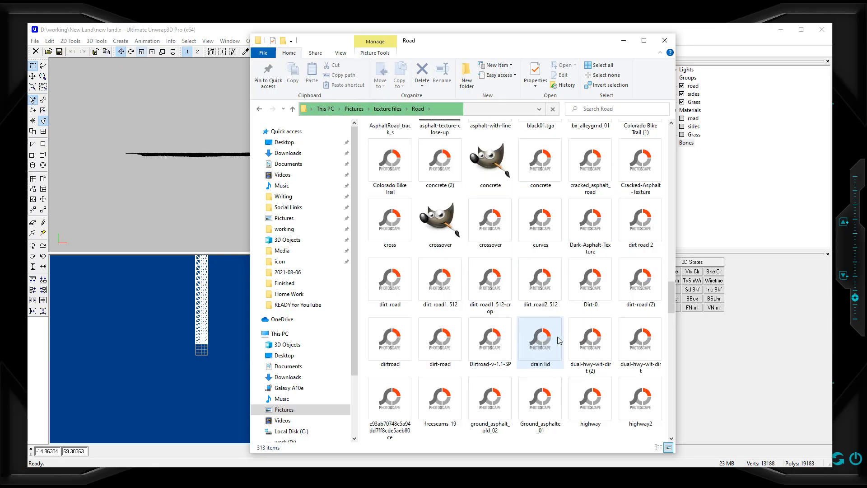
pyautogui.scroll(-8, 559, 340)
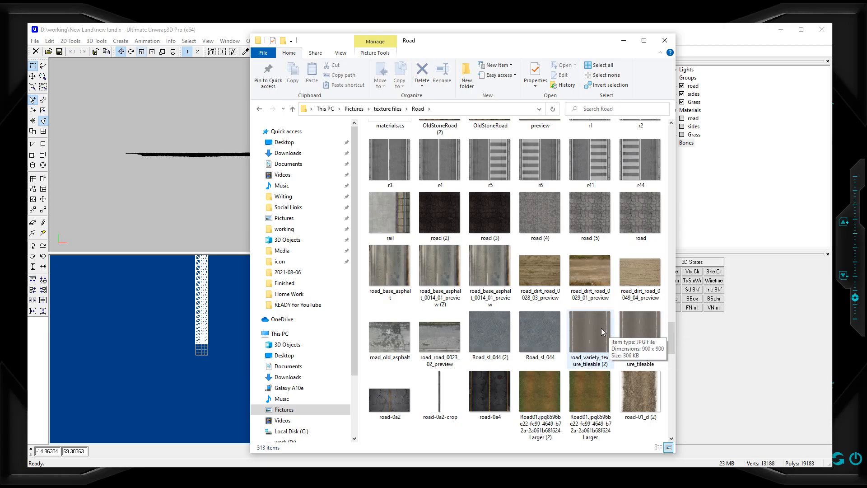
pyautogui.click(384, 407)
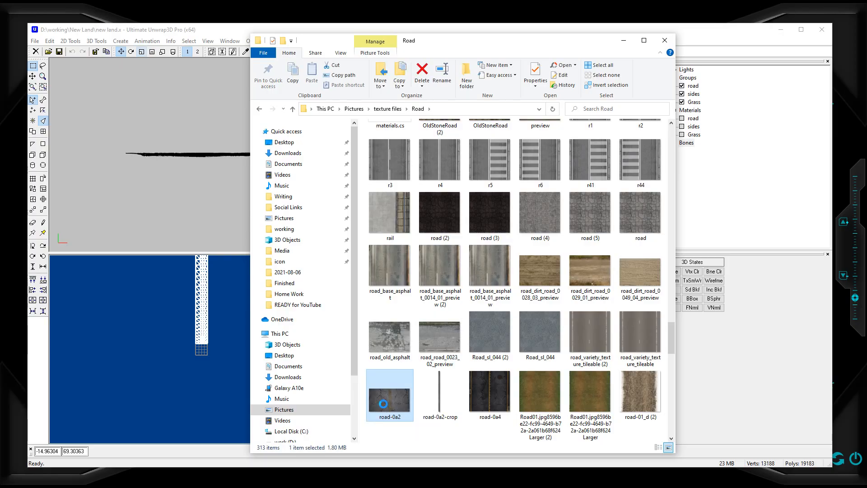
pyautogui.rightClick(384, 404)
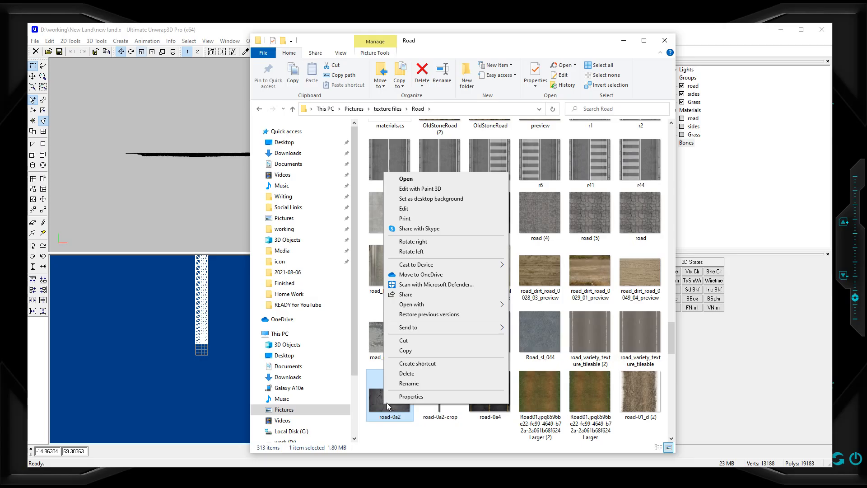
pyautogui.click(405, 350)
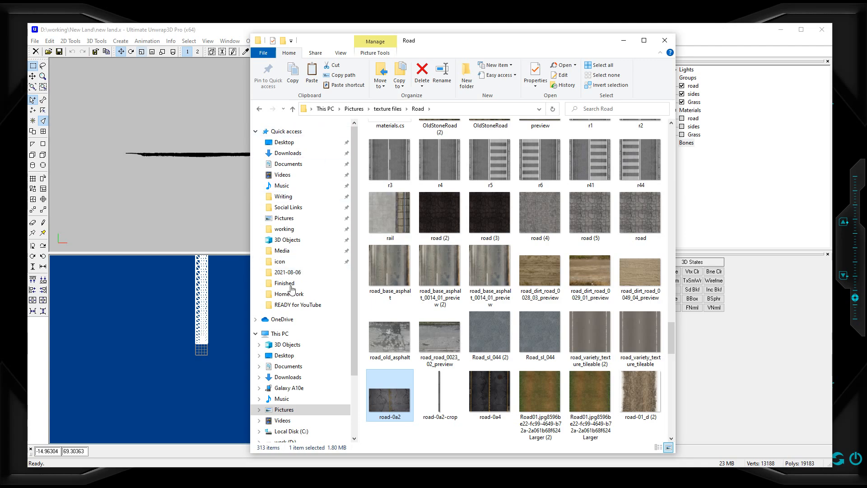
# Step: Go to the work (D:) drive and open its working folder
pyautogui.scroll(-1, 282, 355)
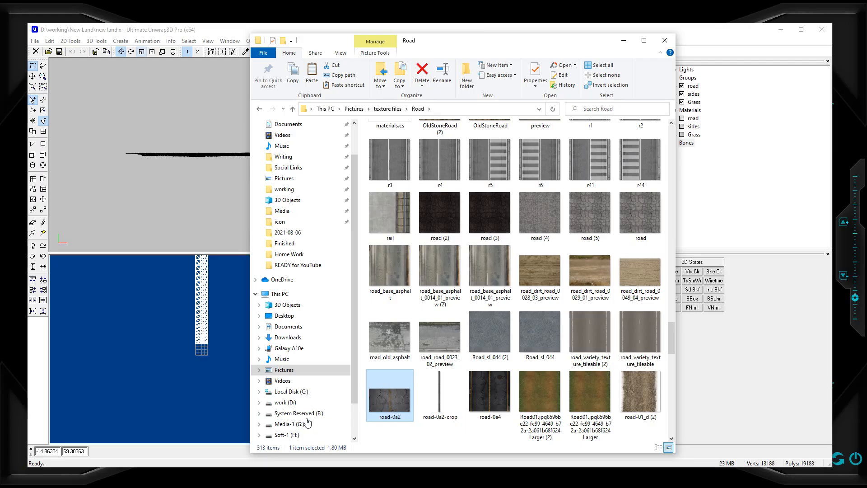
pyautogui.click(283, 399)
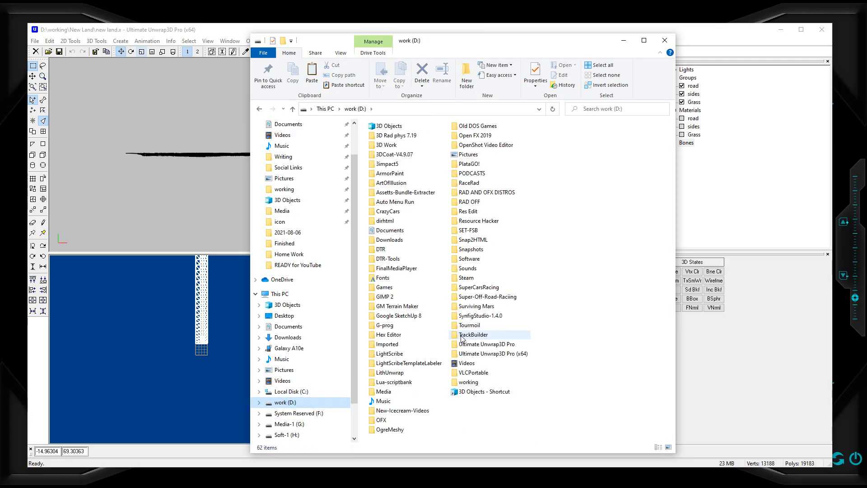
pyautogui.doubleClick(456, 384)
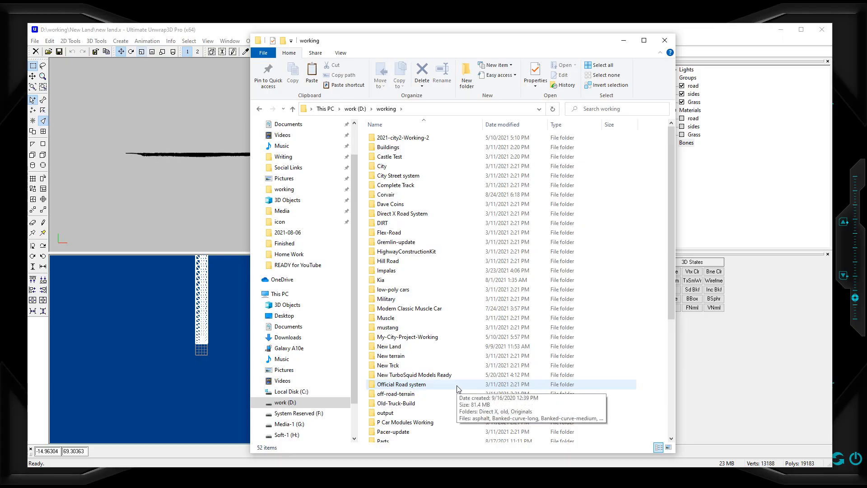
pyautogui.click(396, 340)
pyautogui.doubleClick(396, 340)
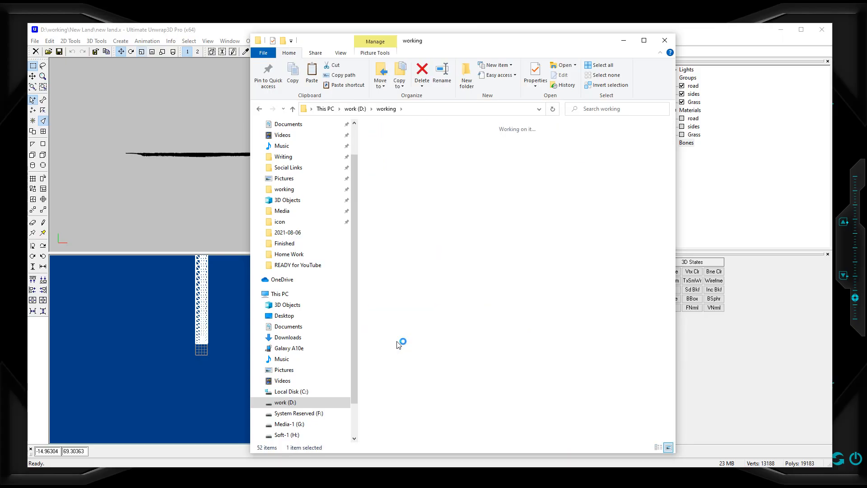
pyautogui.click(259, 109)
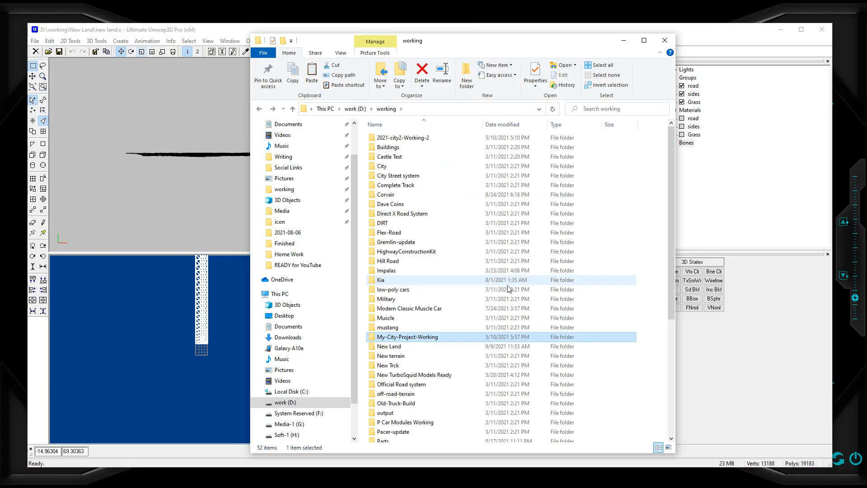
# Step: Open the New Land folder and paste the copied road-0a2 image beside the new land model
pyautogui.doubleClick(391, 346)
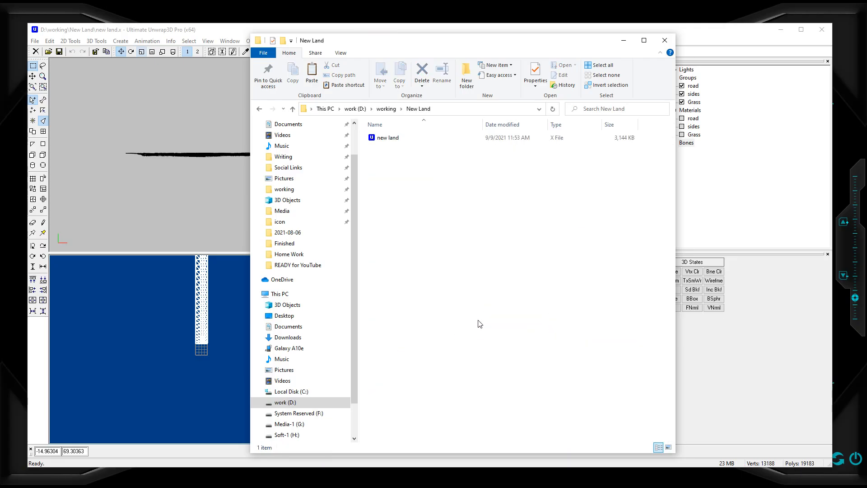
pyautogui.rightClick(478, 321)
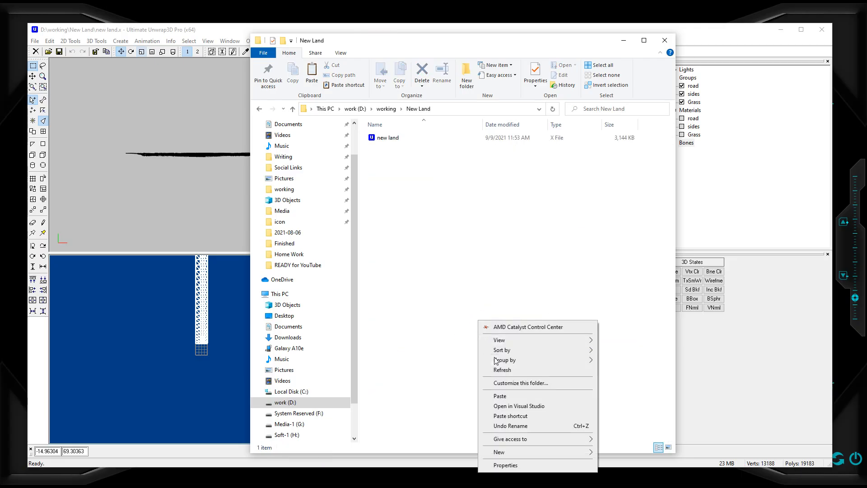
pyautogui.click(500, 396)
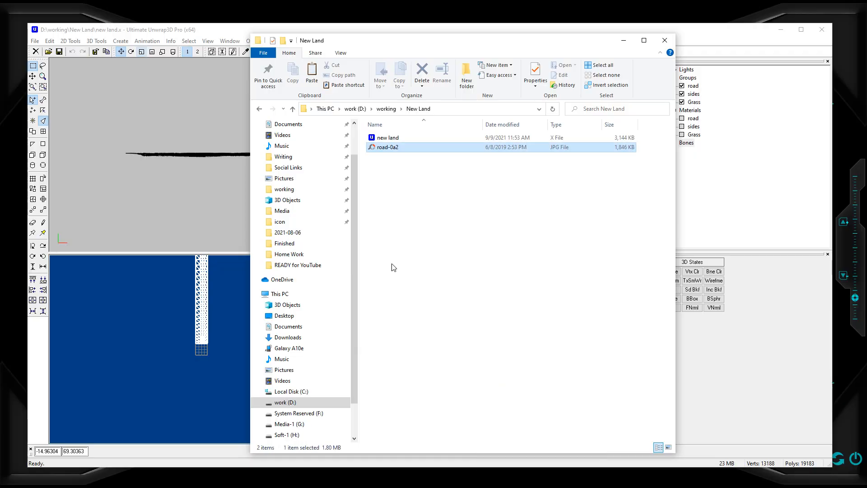
# Step: Rename the pasted road-0a2 image in the New Land folder as road
pyautogui.click(402, 139)
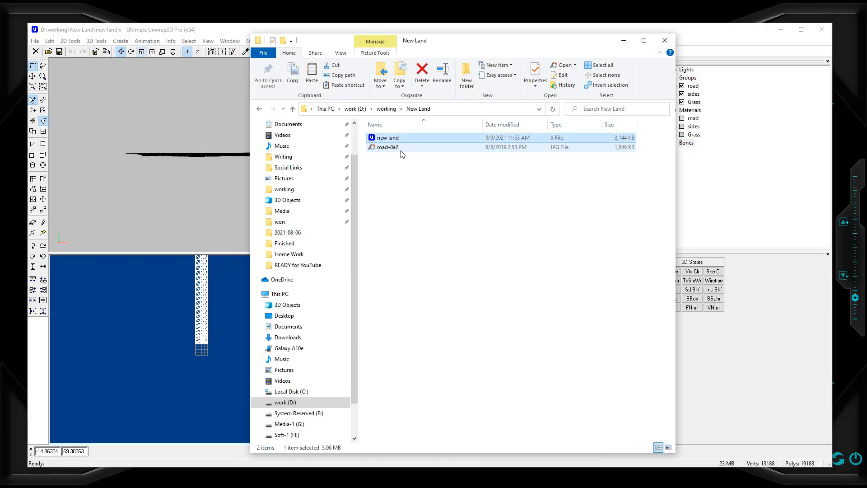
pyautogui.click(401, 148)
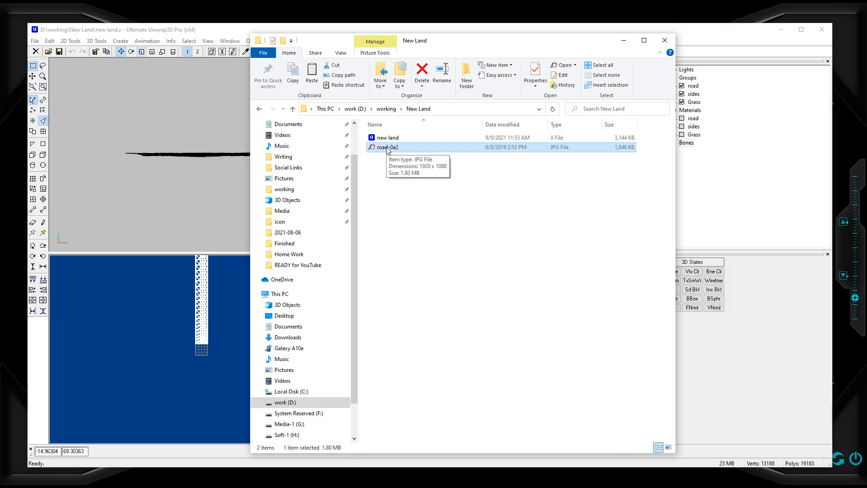
pyautogui.click(387, 149)
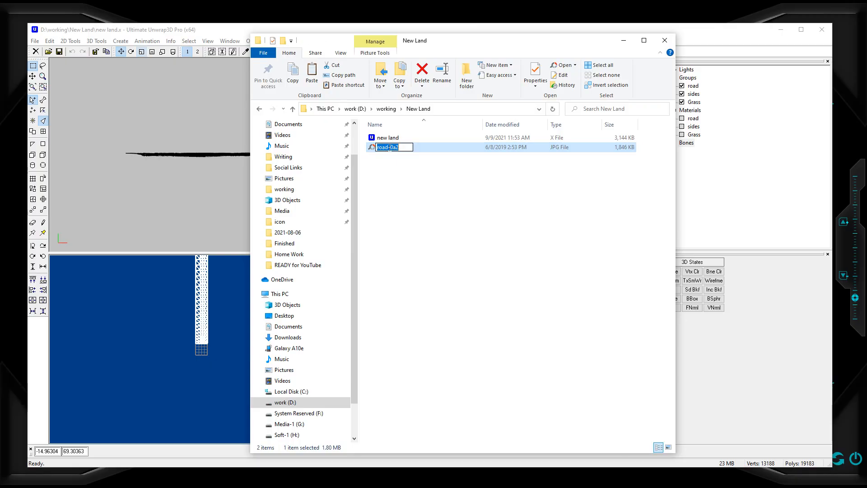
pyautogui.moveTo(388, 148); pyautogui.dragTo(412, 149)
pyautogui.press('BackSpace')
pyautogui.click(403, 188)
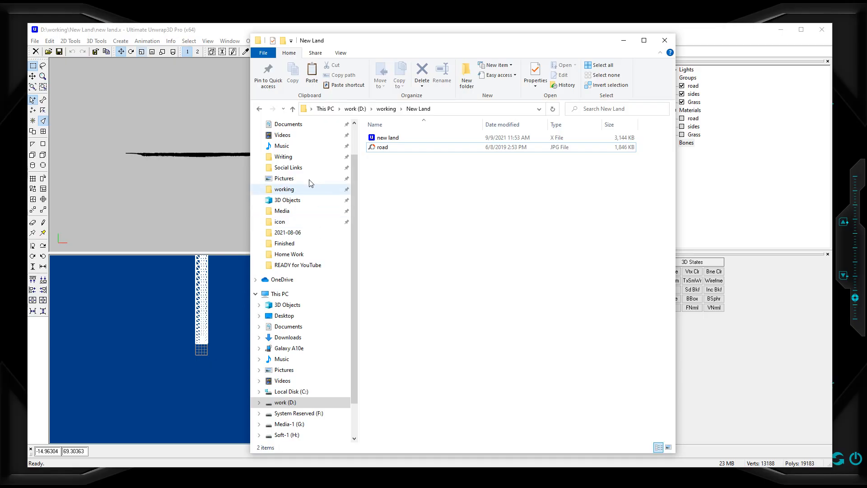
# Step: Return to the texture files folder inside Pictures and open its Grass subfolder
pyautogui.click(289, 179)
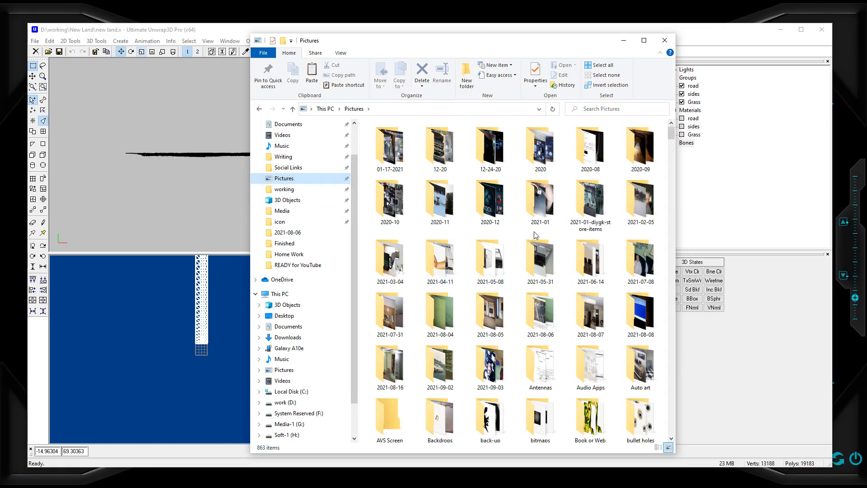
pyautogui.scroll(-15, 534, 234)
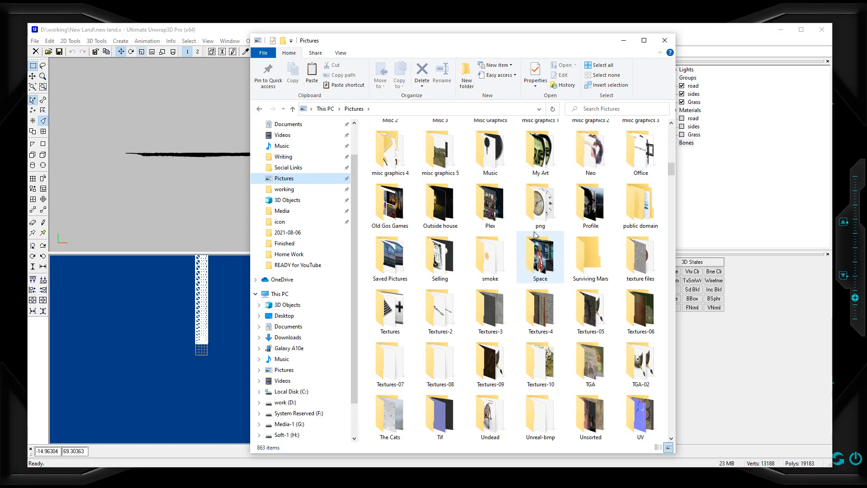
pyautogui.click(643, 266)
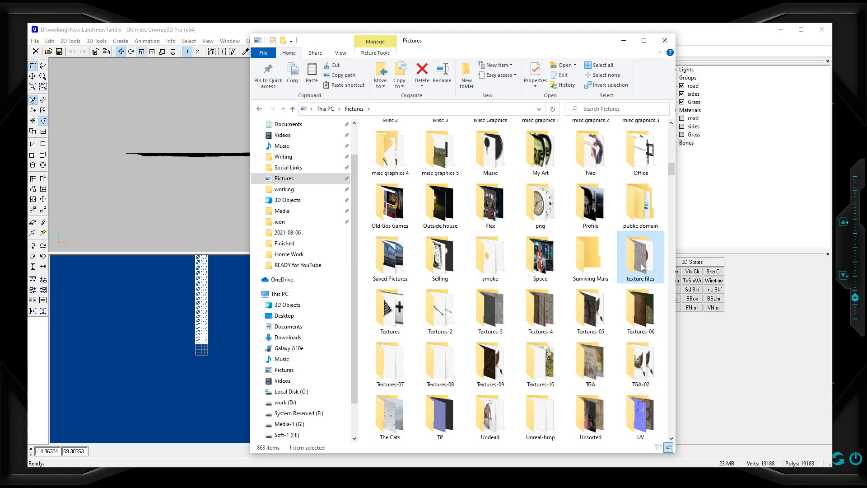
pyautogui.doubleClick(642, 267)
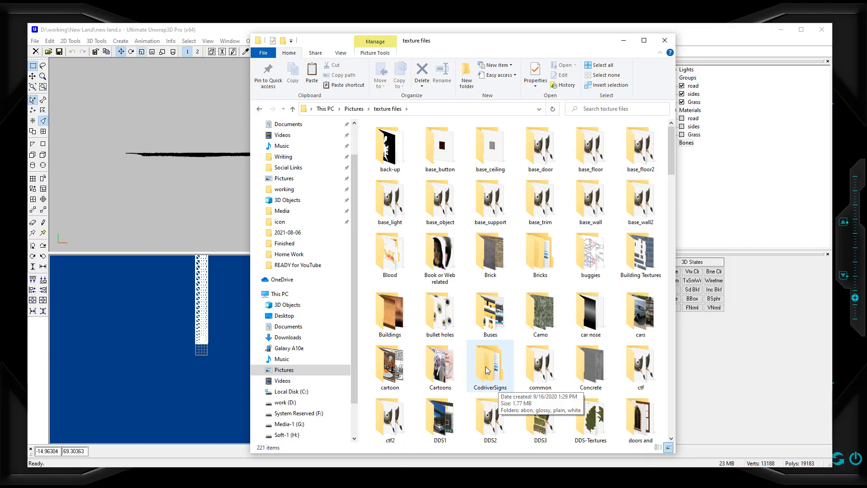
pyautogui.scroll(-5, 485, 367)
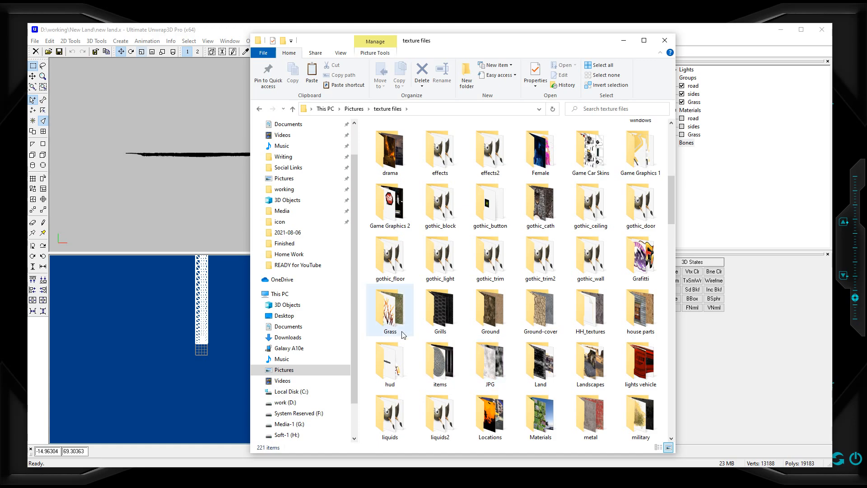
pyautogui.click(392, 312)
pyautogui.doubleClick(391, 312)
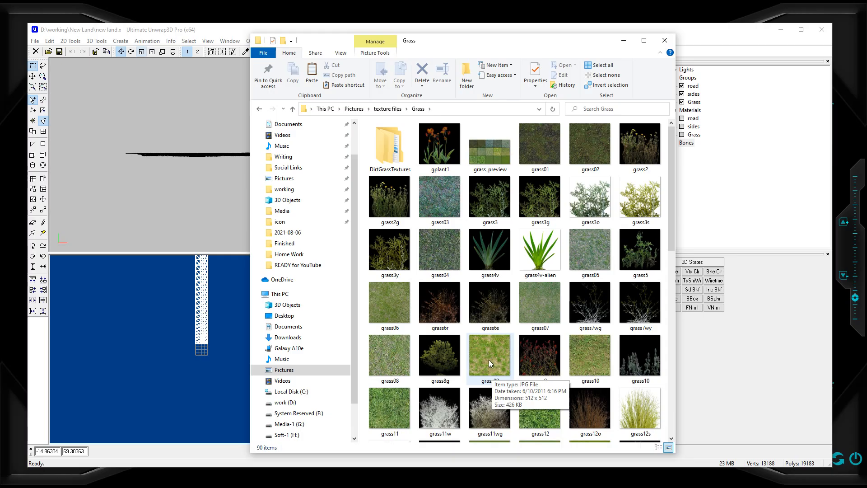
# Step: Copy the grass09 image from the Grass folder and paste it into the New Land folder
pyautogui.click(489, 359)
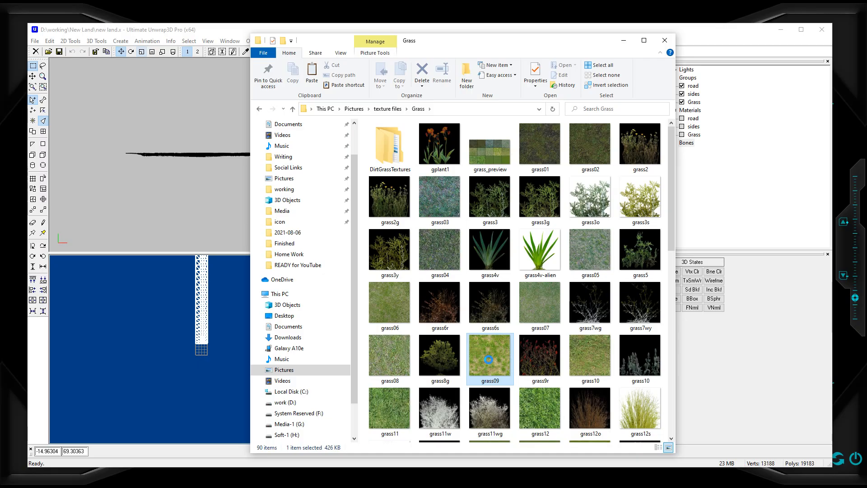
pyautogui.rightClick(488, 359)
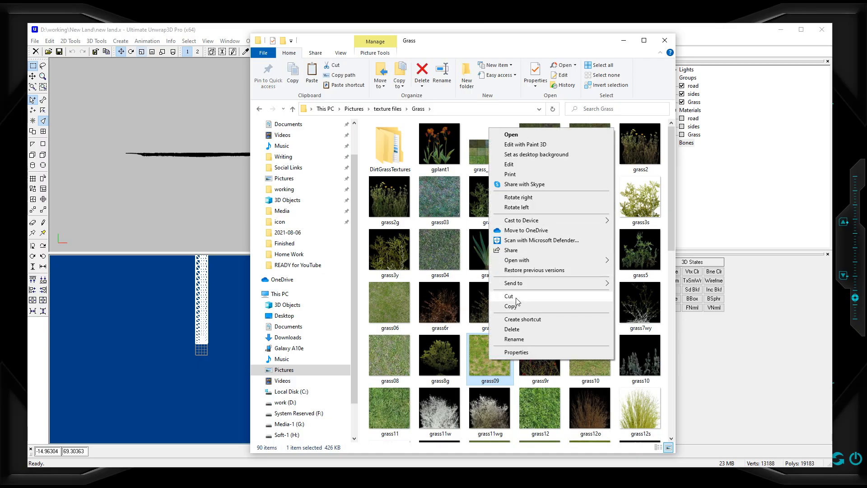
pyautogui.click(511, 306)
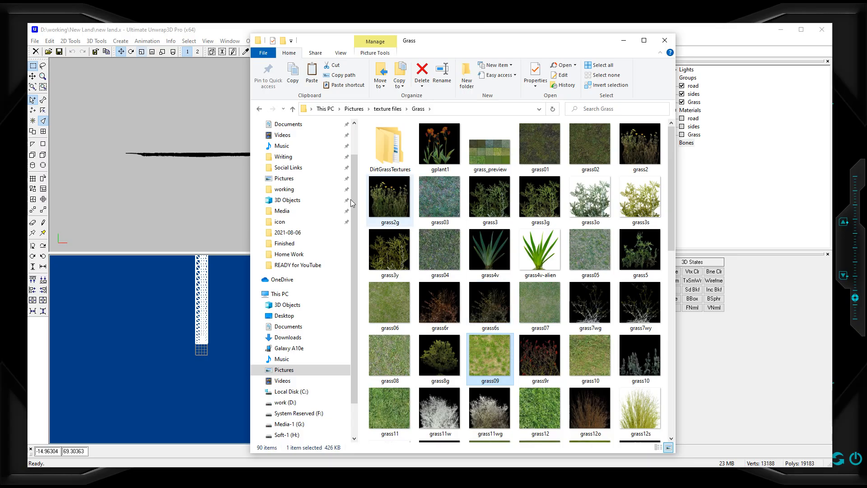
pyautogui.click(261, 110)
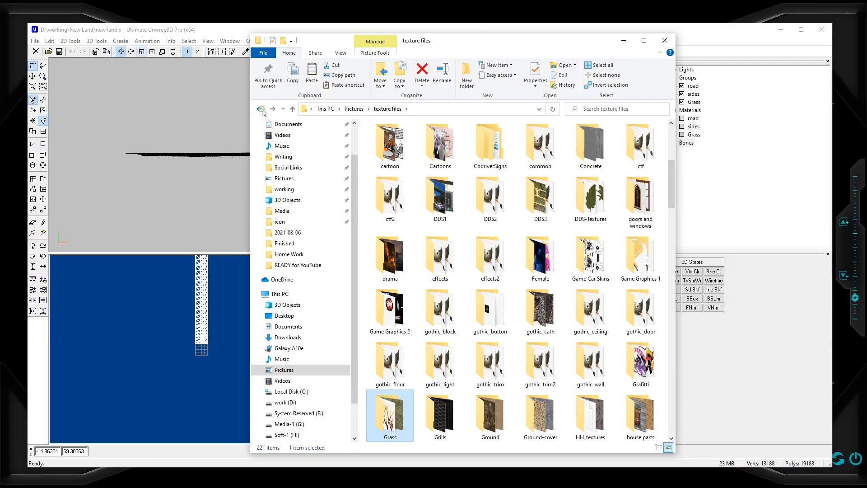
pyautogui.click(260, 110)
pyautogui.click(261, 110)
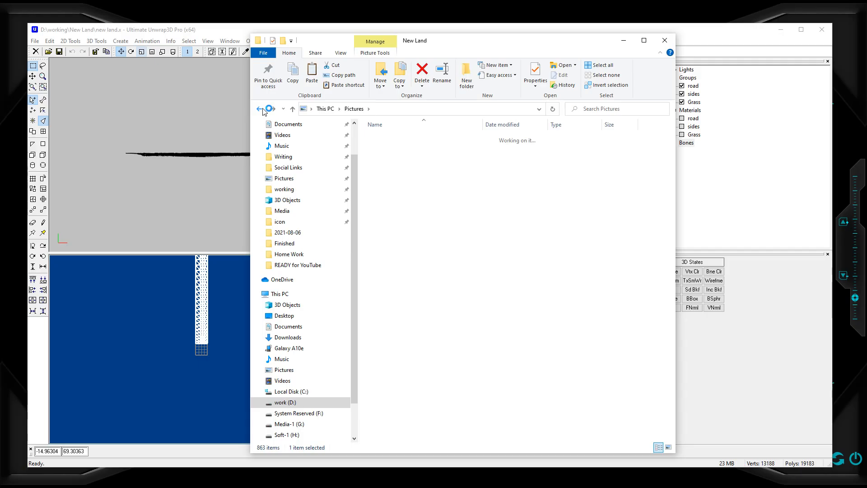
pyautogui.rightClick(504, 246)
pyautogui.click(524, 322)
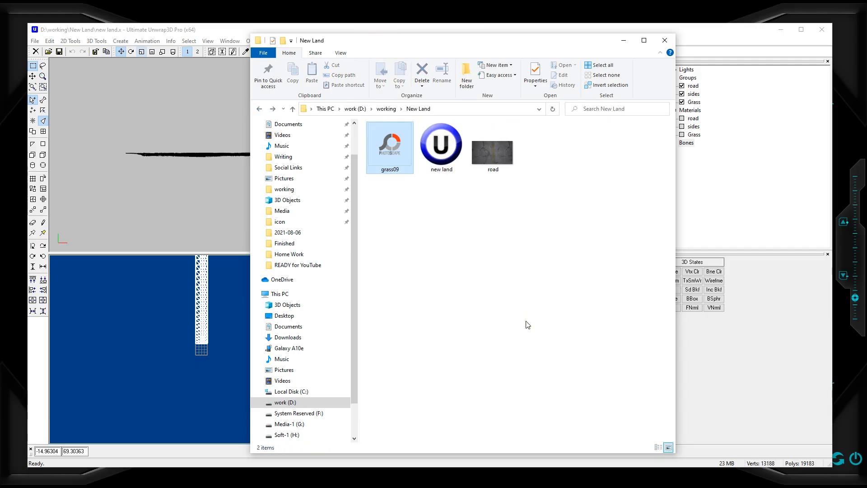
# Step: Rename the pasted grass09 image in the New Land folder as grass
pyautogui.click(398, 170)
pyautogui.click(401, 169)
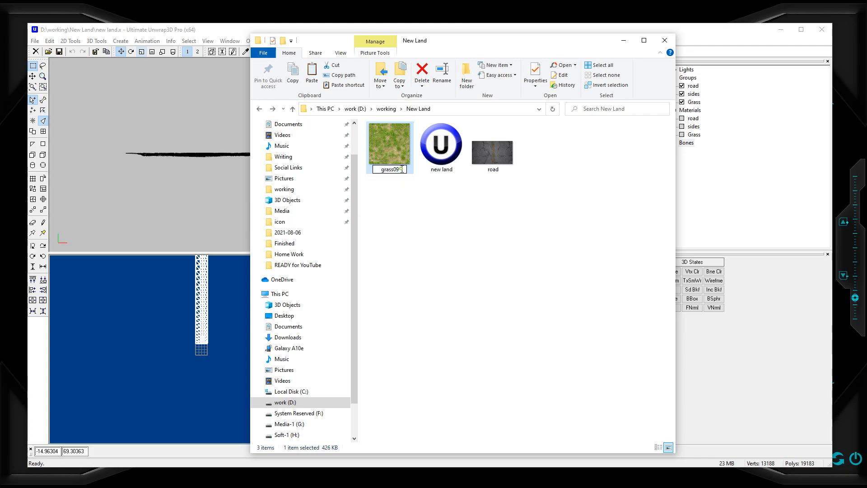
pyautogui.press('BackSpace')
pyautogui.press('BackSpace')
pyautogui.click(507, 264)
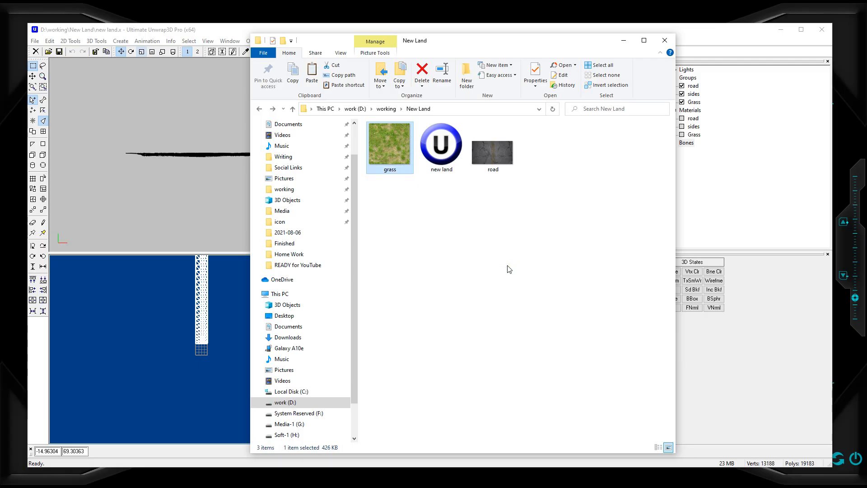
# Step: Go to the texture files folder inside Pictures and open its Road subfolder
pyautogui.click(507, 265)
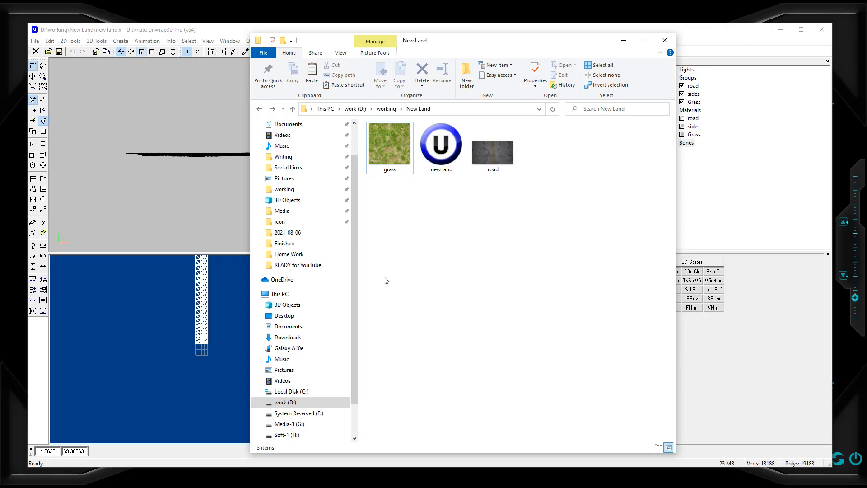
pyautogui.click(303, 183)
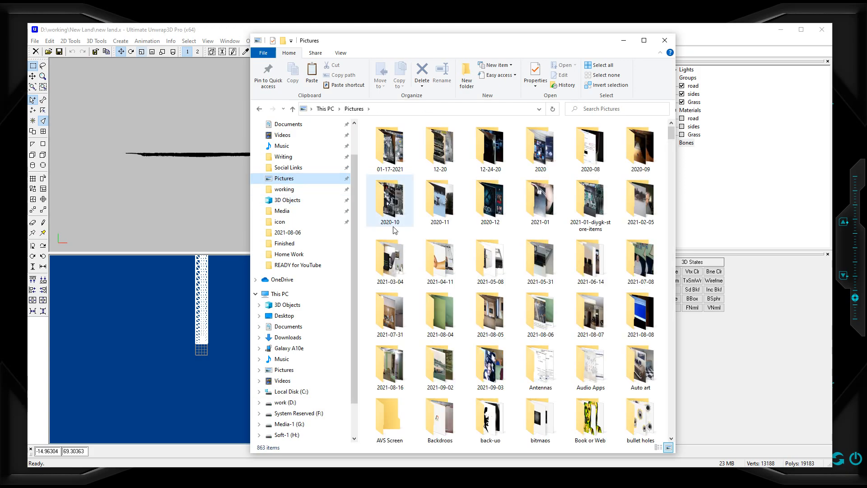
pyautogui.scroll(-10, 530, 258)
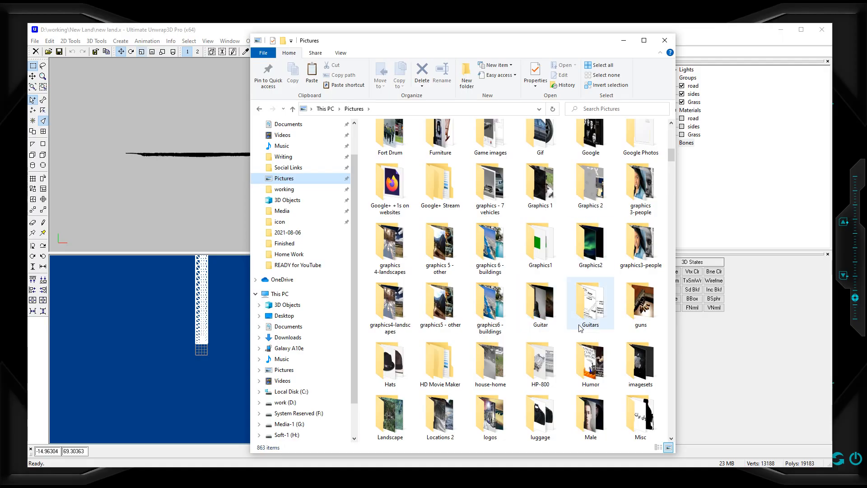
pyautogui.scroll(-6, 578, 328)
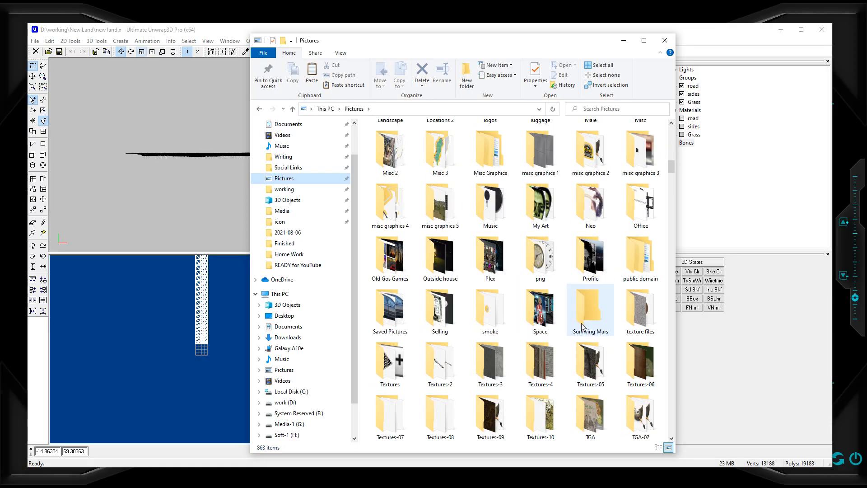
pyautogui.doubleClick(645, 316)
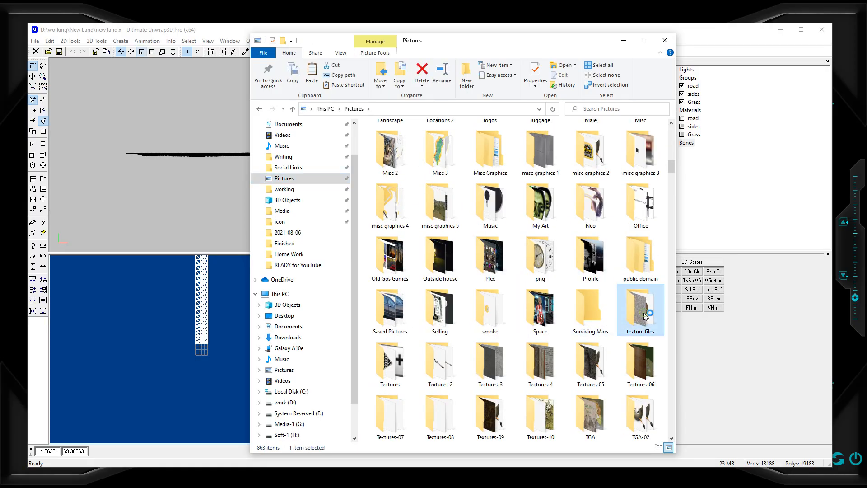
pyautogui.scroll(-10, 570, 310)
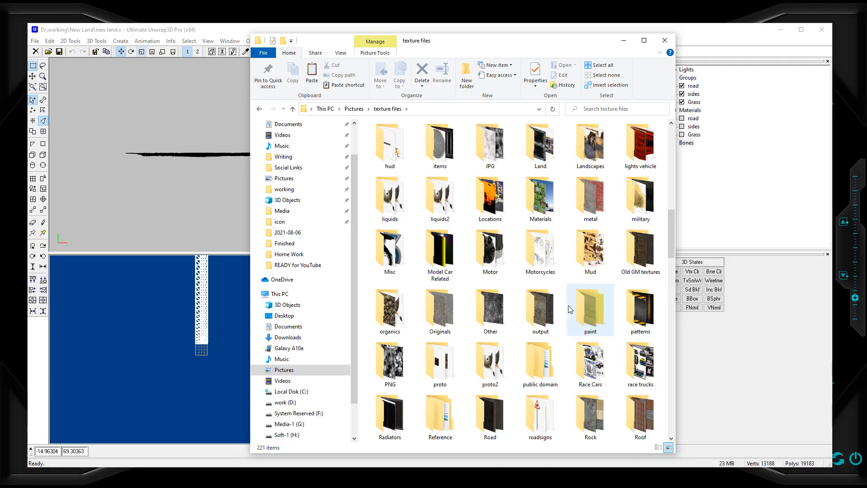
pyautogui.doubleClick(496, 419)
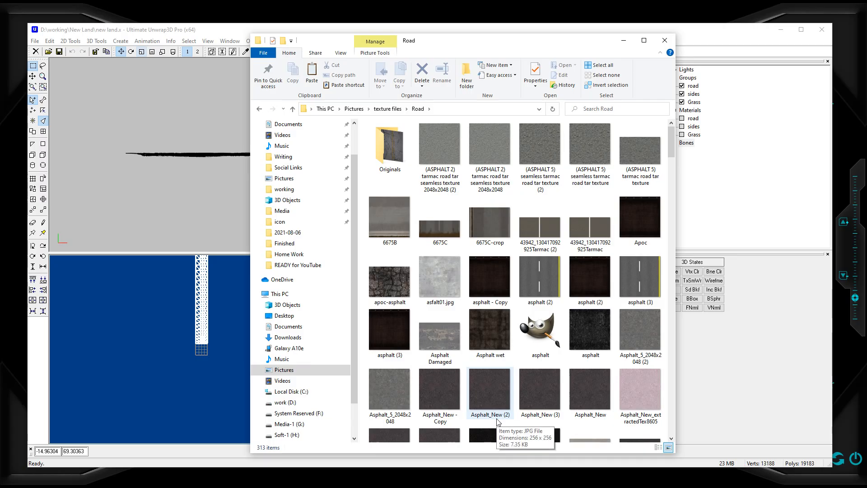
# Step: Copy the dirt_road1_512-crop image from the Road folder and go back to the texture files folder
pyautogui.scroll(-5, 483, 379)
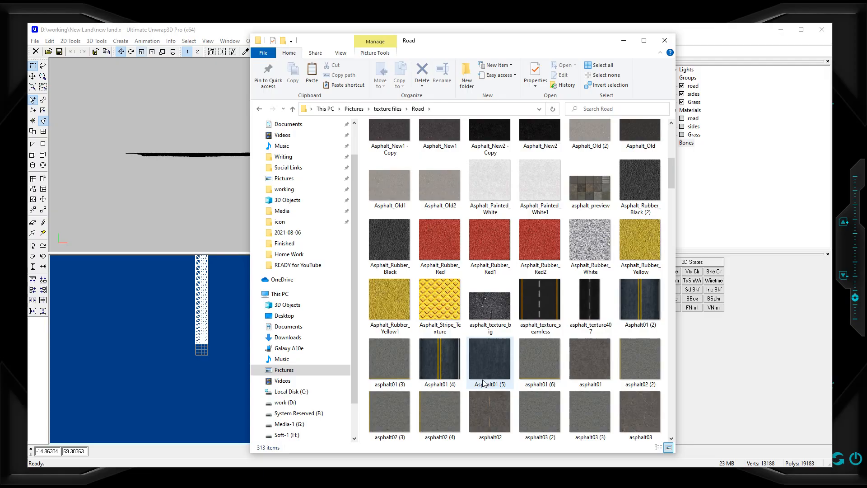
pyautogui.scroll(-8, 483, 382)
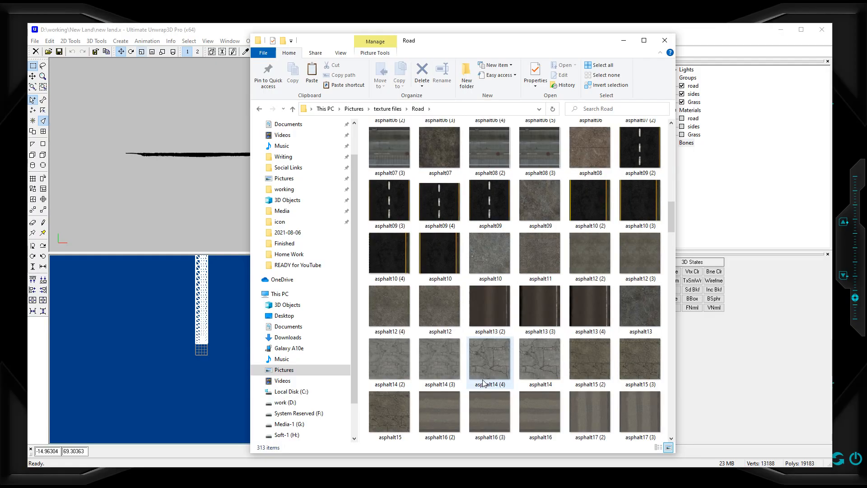
pyautogui.scroll(-10, 482, 379)
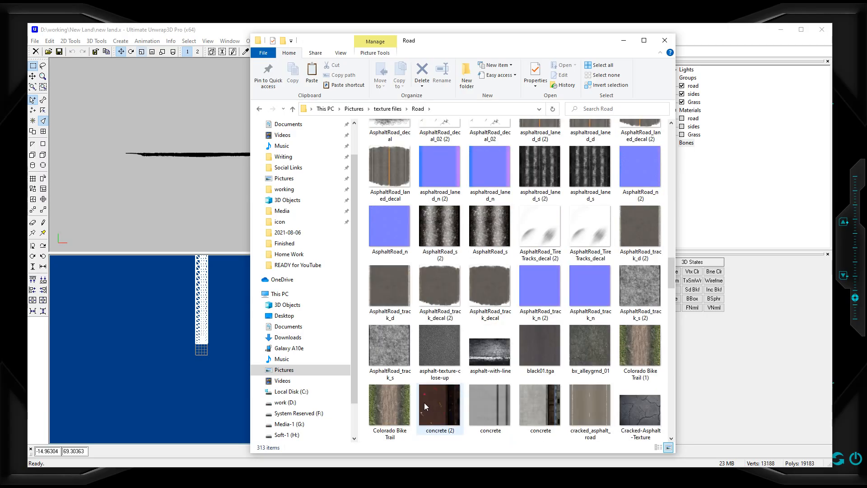
pyautogui.scroll(-5, 422, 403)
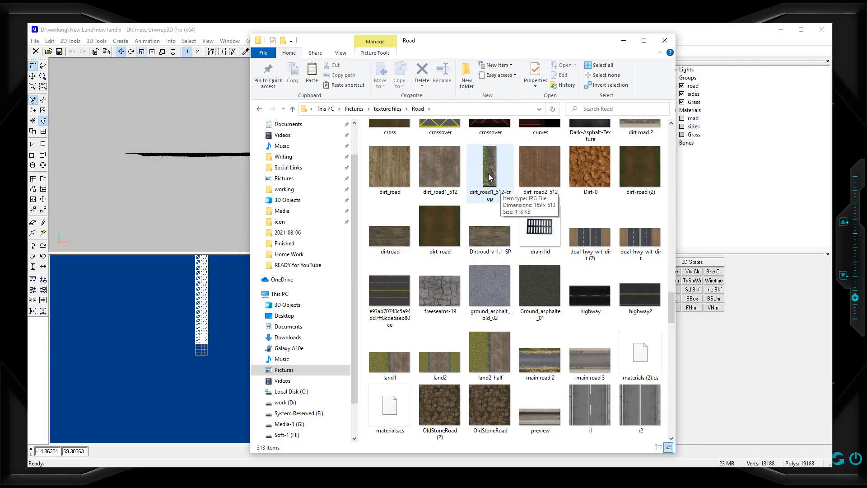
pyautogui.click(489, 177)
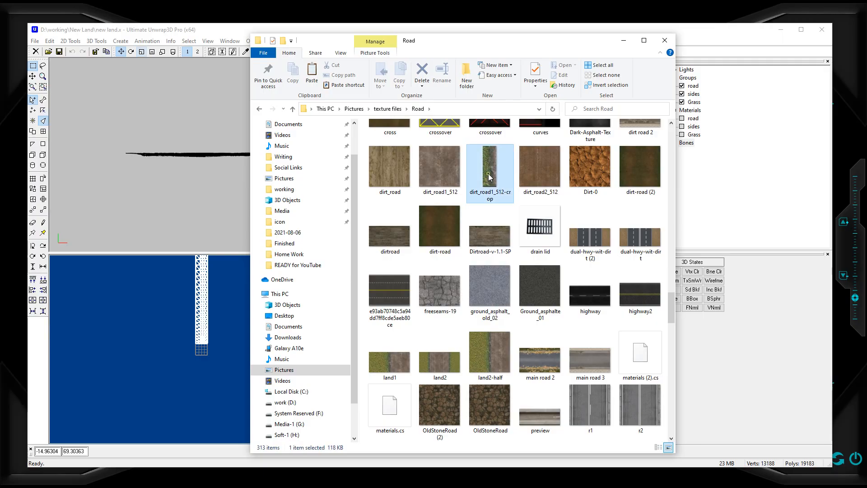
pyautogui.rightClick(490, 175)
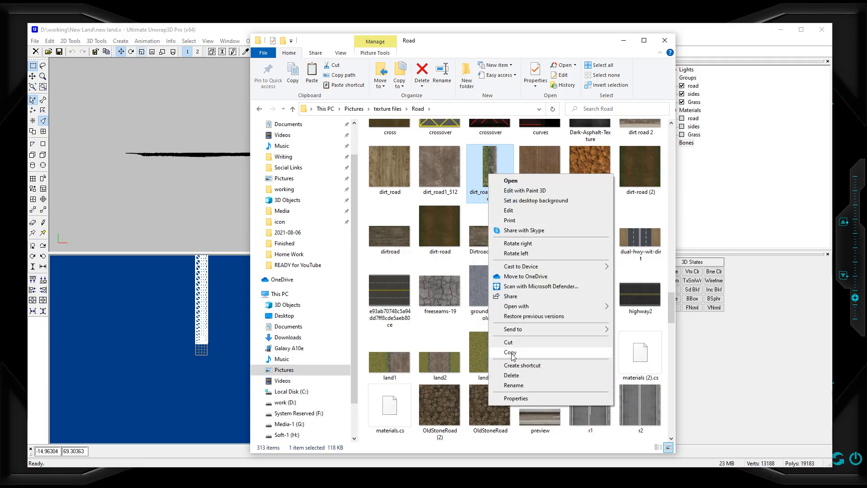
pyautogui.click(510, 352)
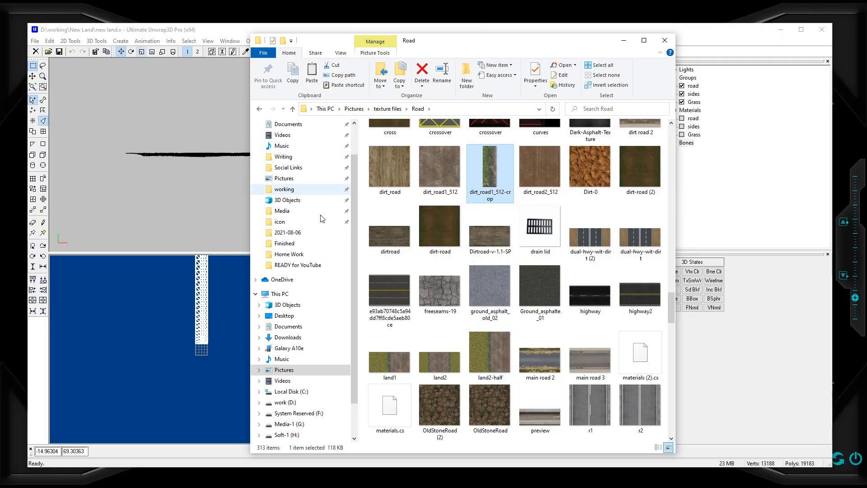
pyautogui.click(259, 110)
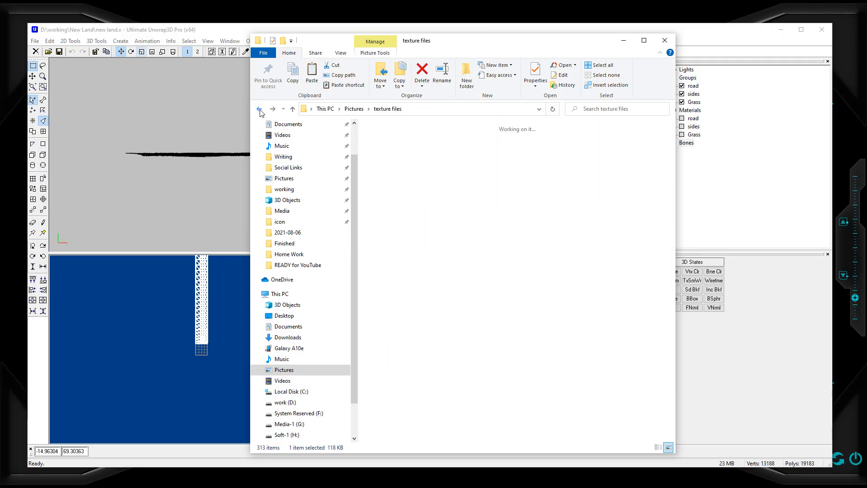
# Step: Return to the New Land folder and paste the copied dirt_road1_512-crop image into it
pyautogui.click(262, 111)
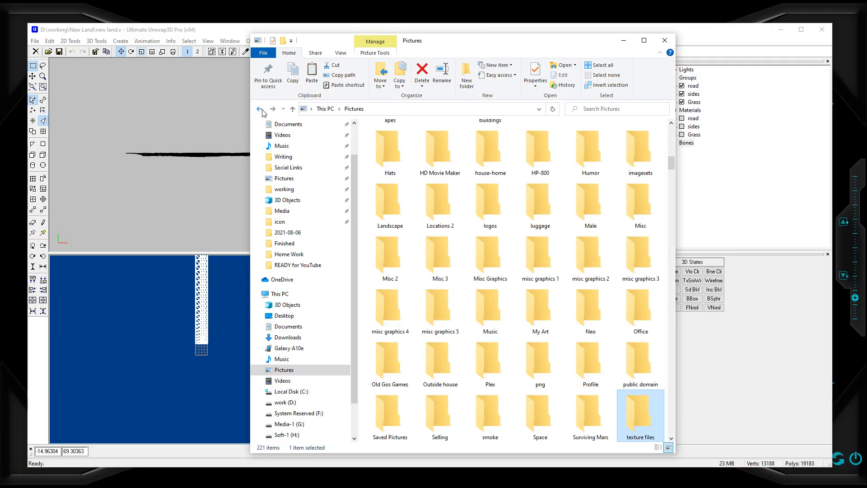
pyautogui.click(261, 110)
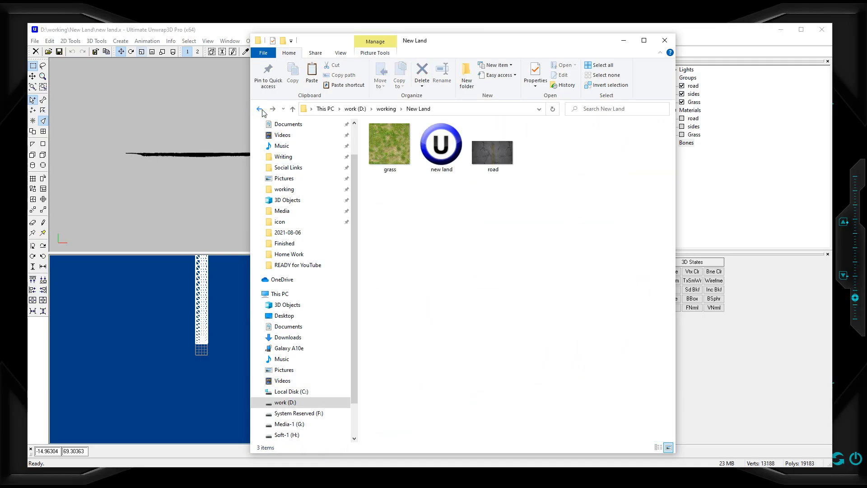
pyautogui.rightClick(493, 230)
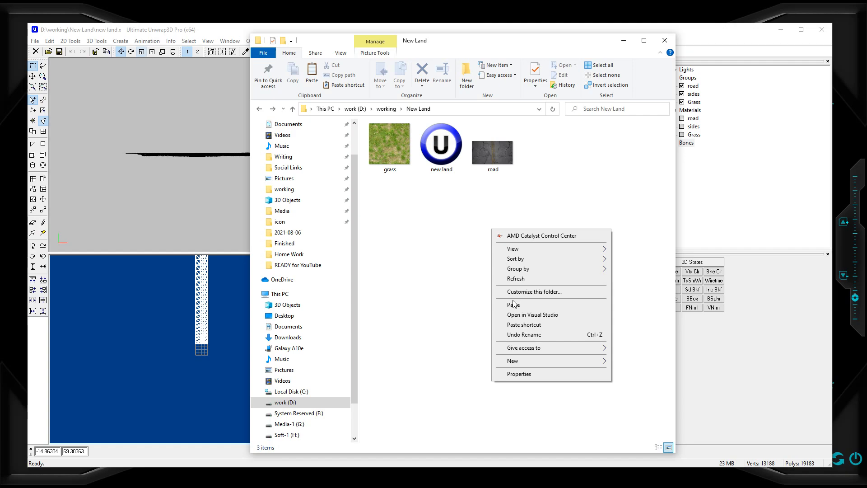
pyautogui.click(513, 304)
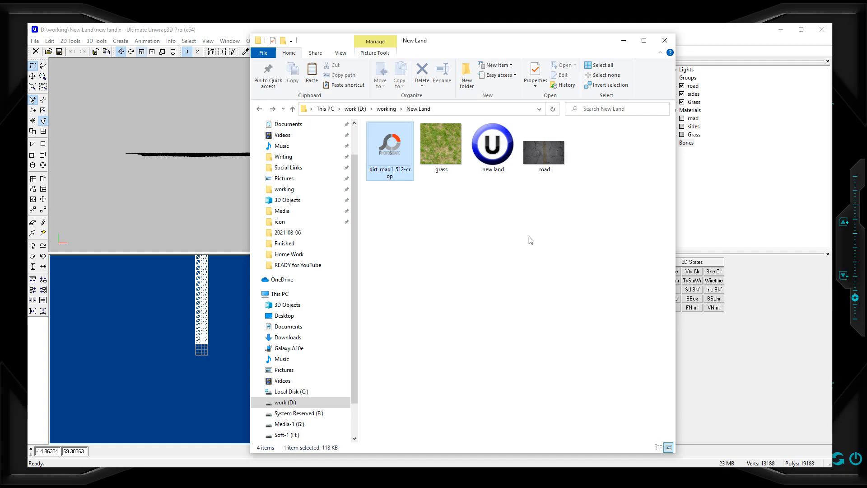
# Step: Rename the pasted dirt road image as side and move the file window out of the way
pyautogui.click(391, 176)
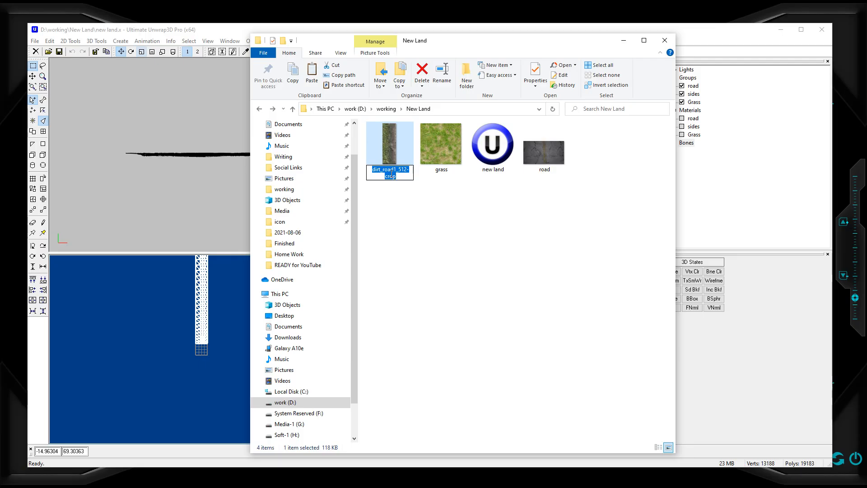
pyautogui.write('side')
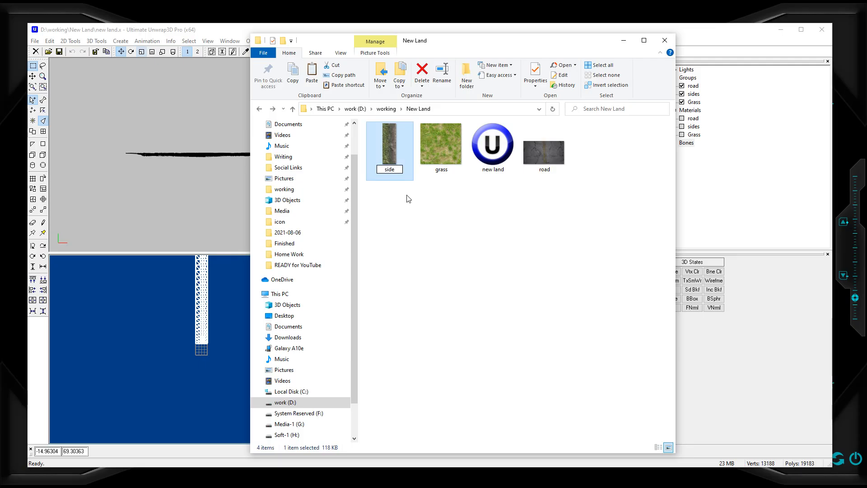
pyautogui.press('Return')
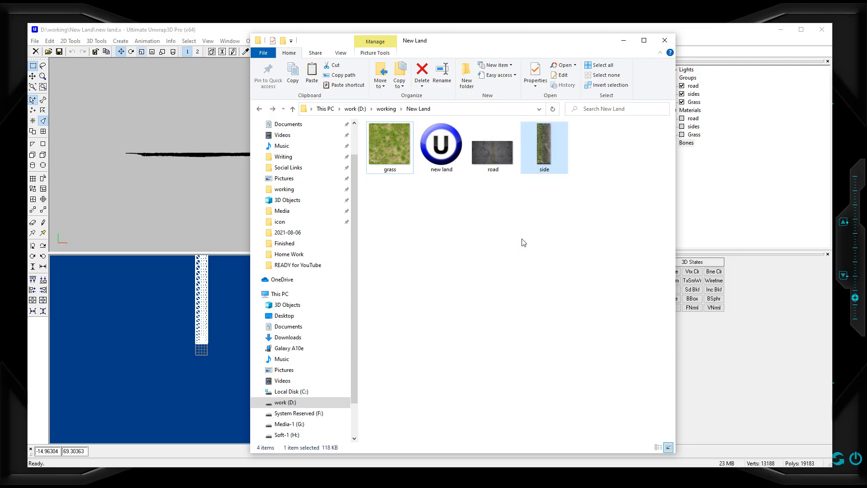
pyautogui.click(523, 242)
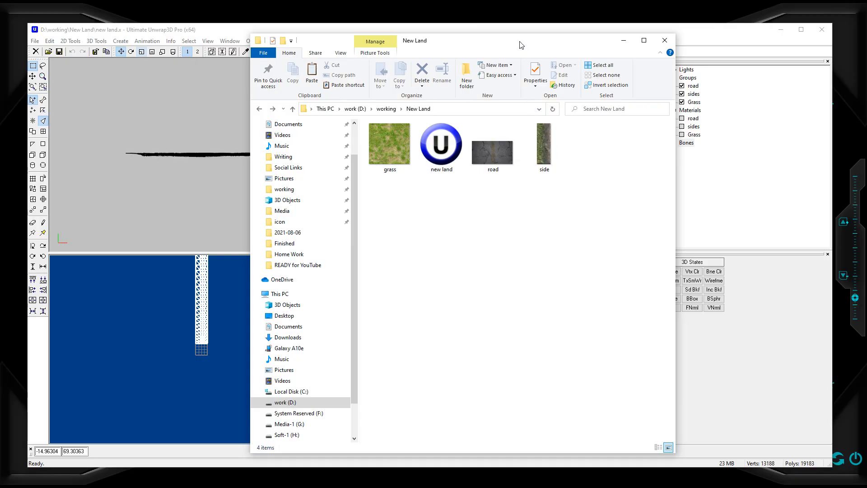
pyautogui.moveTo(520, 41); pyautogui.dragTo(0, 49)
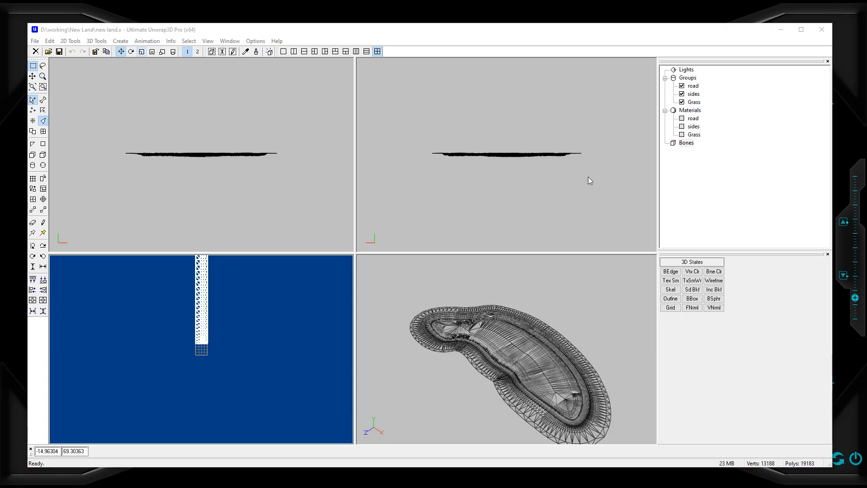
# Step: Set the diffuse texture map of the road material to Bitmap
pyautogui.click(697, 121)
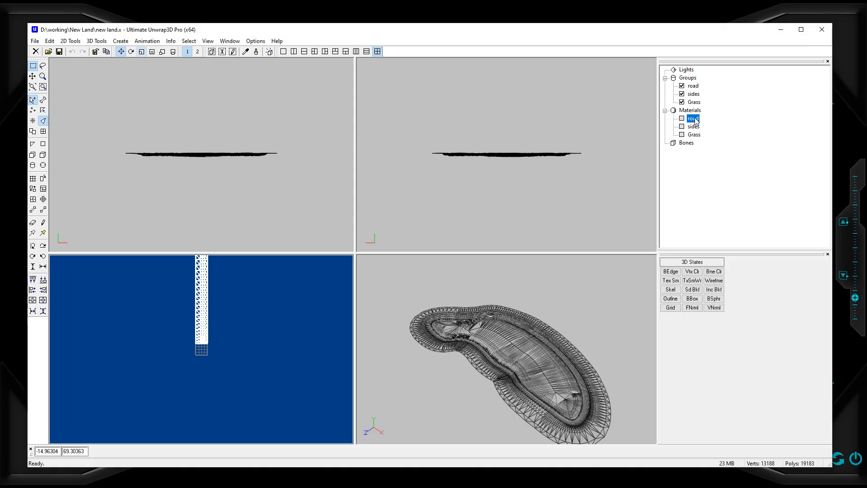
pyautogui.doubleClick(695, 121)
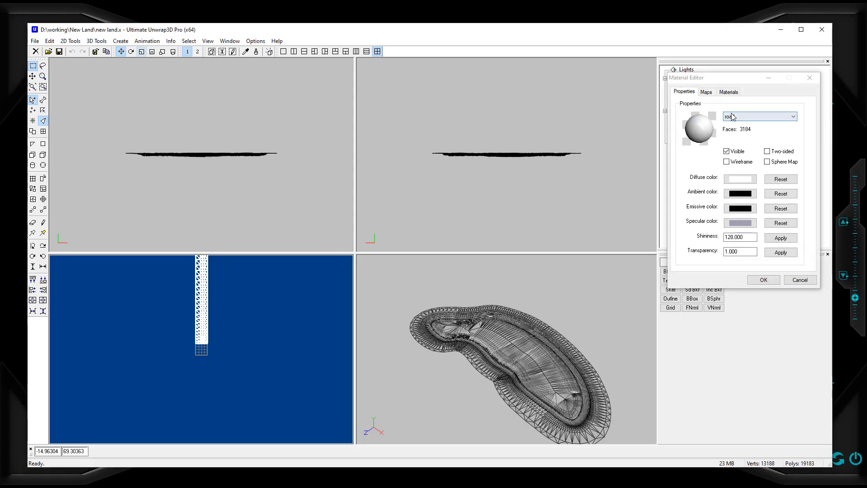
pyautogui.click(713, 92)
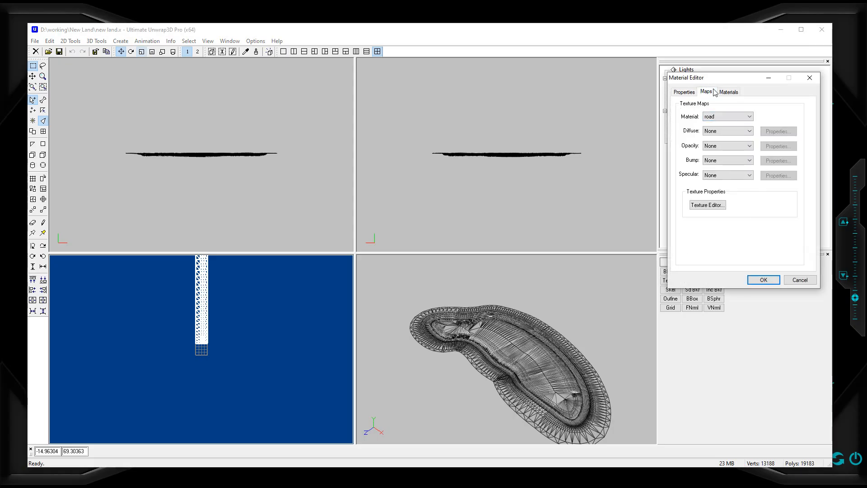
pyautogui.click(748, 132)
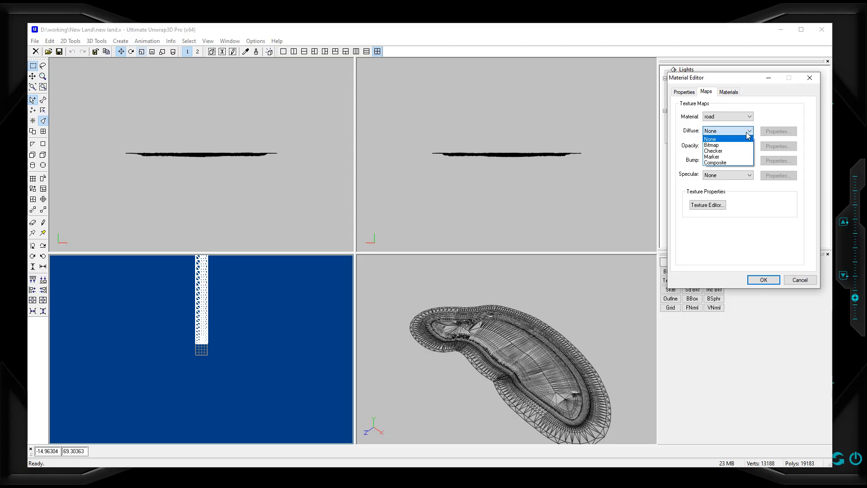
pyautogui.click(741, 145)
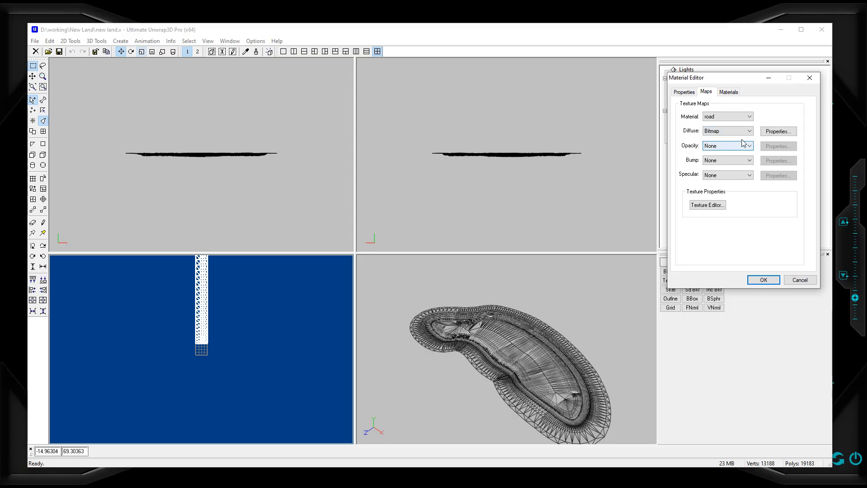
# Step: Load the road image from the New Land folder as the road material's diffuse bitmap and apply the material changes
pyautogui.click(778, 131)
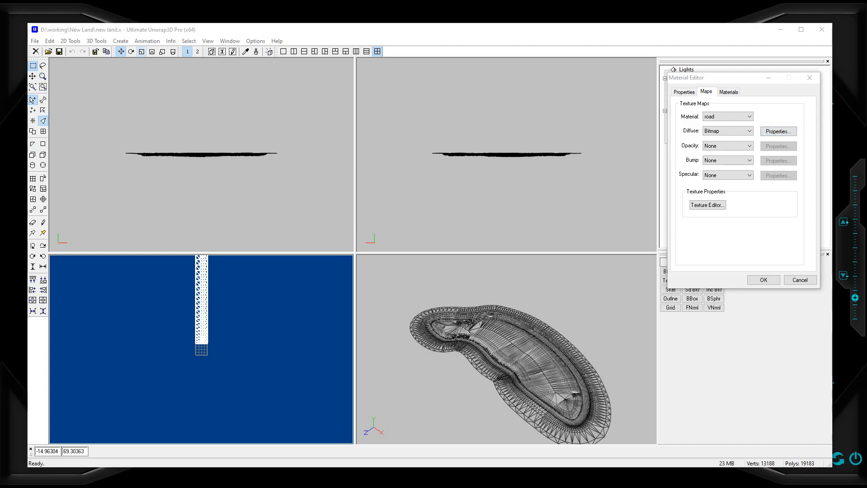
pyautogui.moveTo(2, 135); pyautogui.dragTo(374, 135)
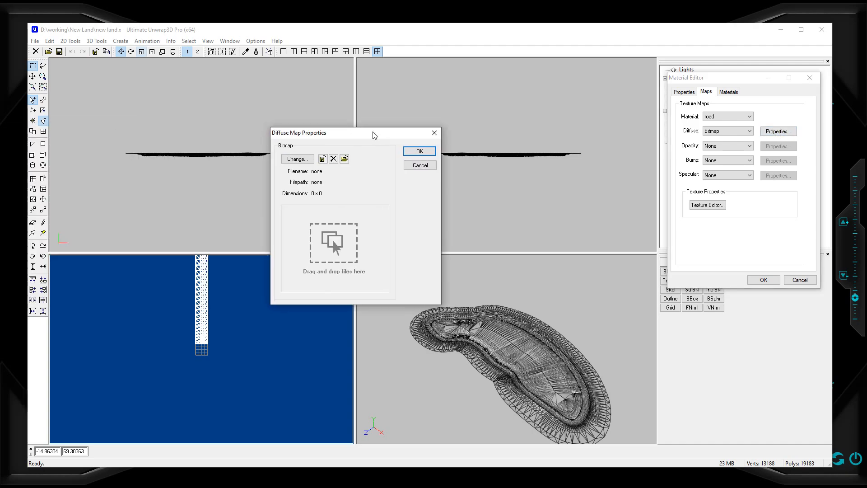
pyautogui.click(309, 160)
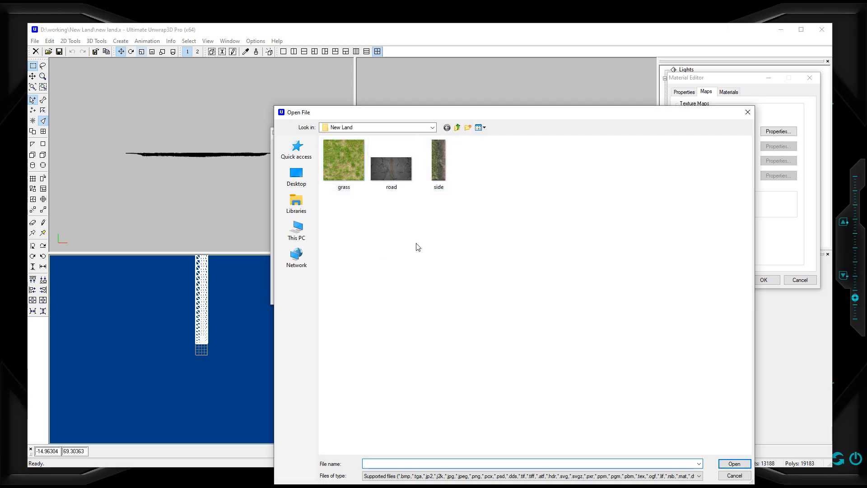
pyautogui.click(396, 170)
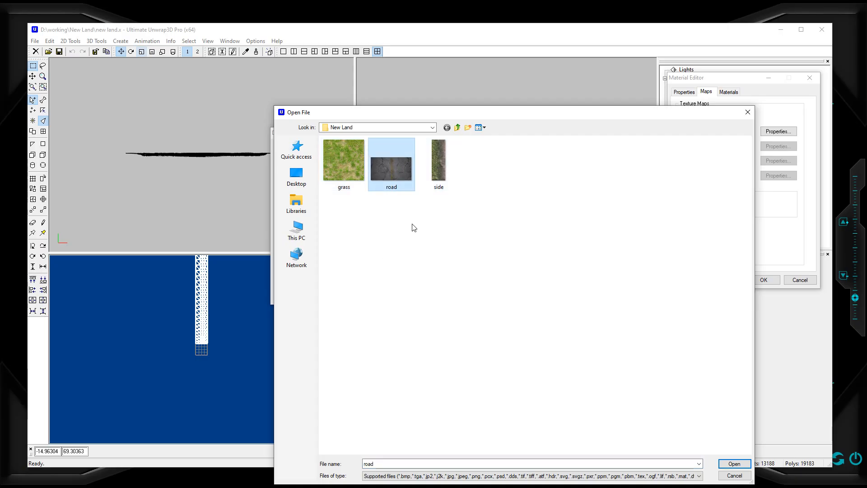
pyautogui.click(733, 464)
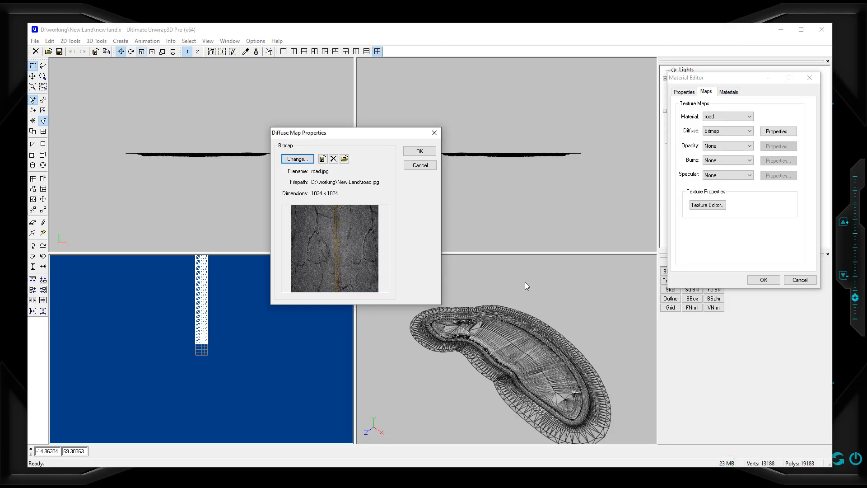
pyautogui.click(419, 151)
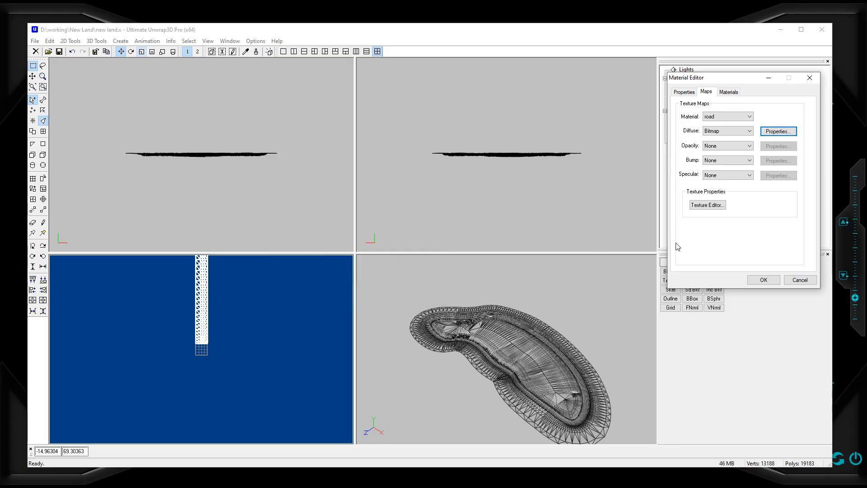
pyautogui.click(770, 281)
# Step: Examine the road surface in the 3D view, the UV layout and the road material's properties
pyautogui.scroll(5, 513, 386)
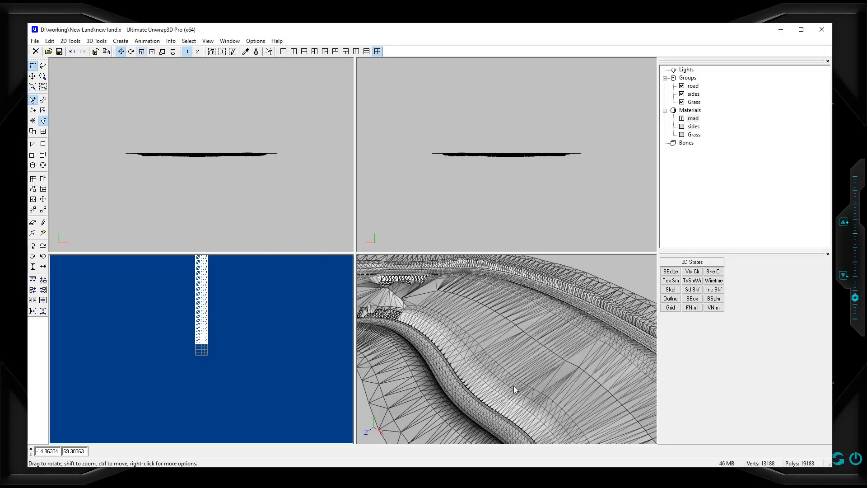
pyautogui.scroll(4, 514, 385)
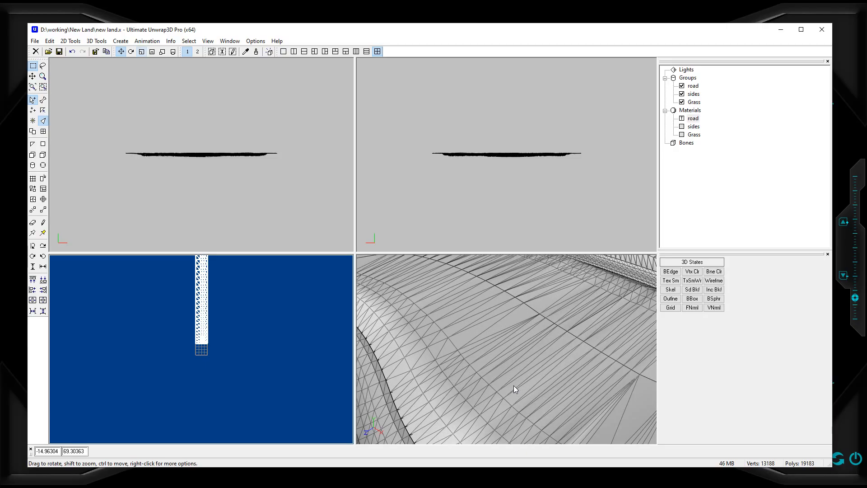
pyautogui.keyDown('ctrl'); pyautogui.moveTo(487, 386); pyautogui.dragTo(668, 442); pyautogui.keyUp('ctrl')
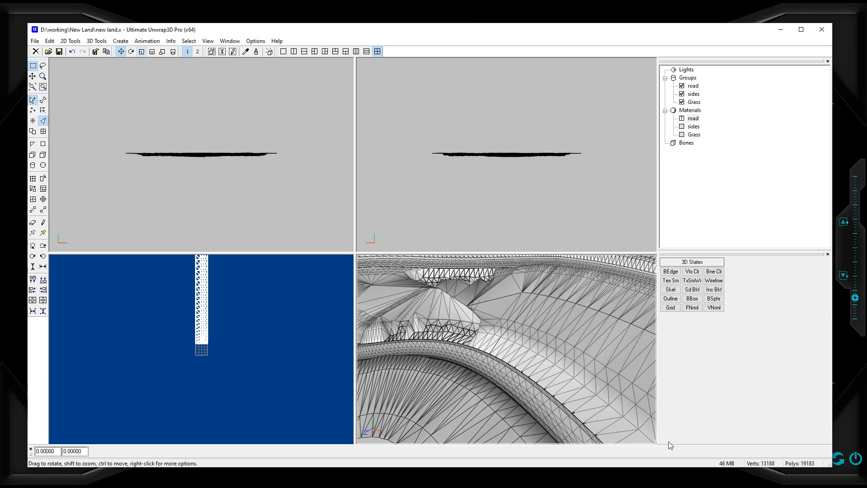
pyautogui.click(694, 134)
pyautogui.click(692, 119)
pyautogui.click(311, 294)
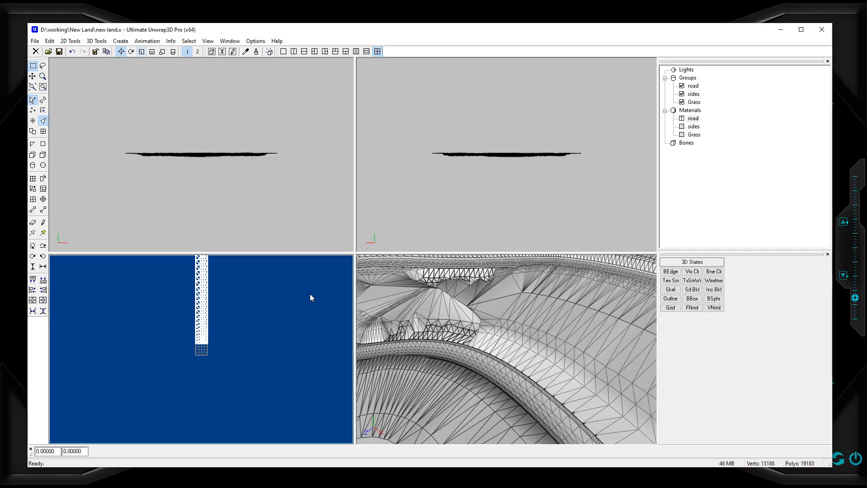
pyautogui.scroll(-4, 310, 294)
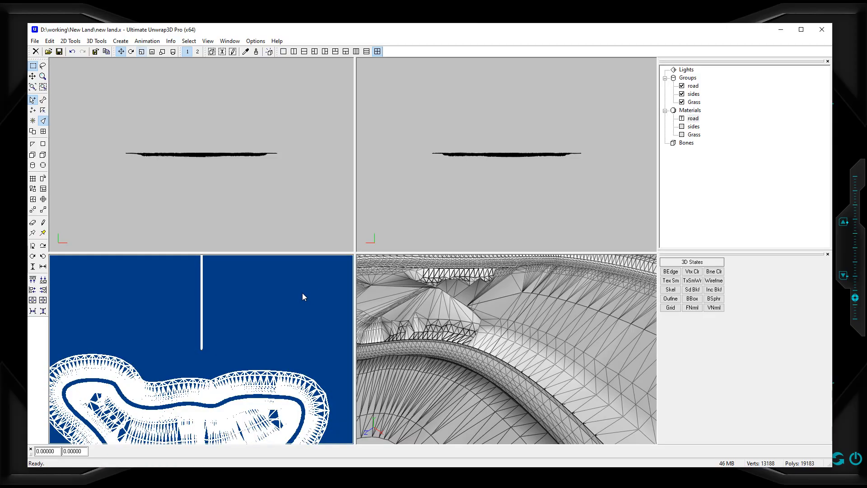
pyautogui.moveTo(521, 364); pyautogui.dragTo(473, 346)
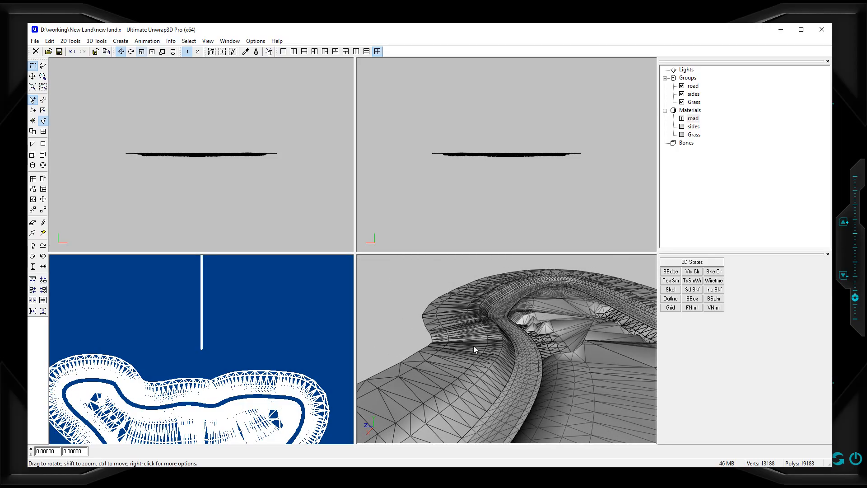
pyautogui.doubleClick(694, 118)
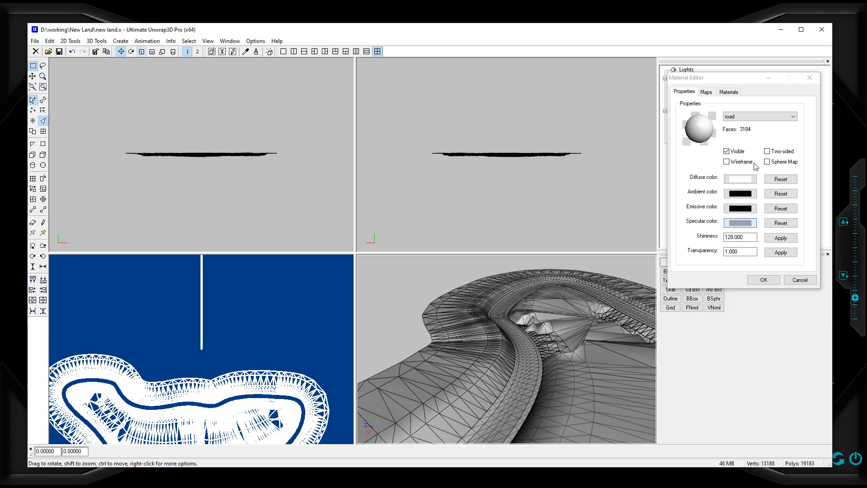
pyautogui.click(763, 280)
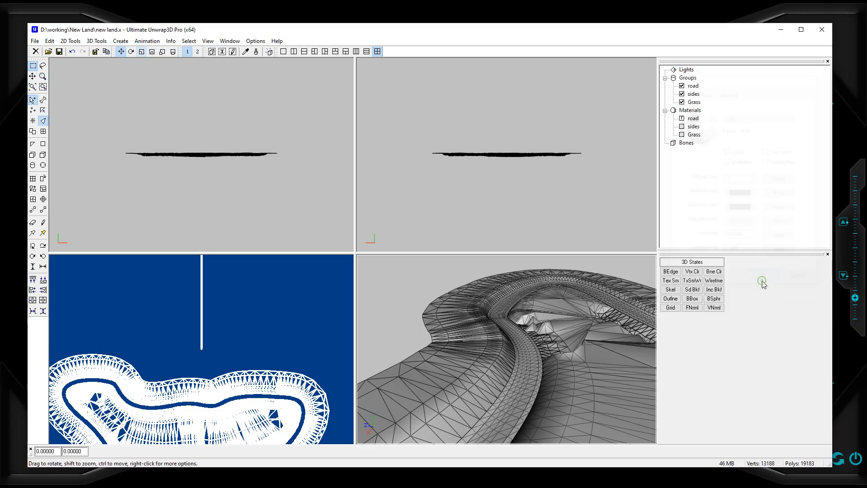
# Step: Compare the 3D view in textured smooth and wireframe display, ending in textured smooth with wireframe
pyautogui.click(494, 330)
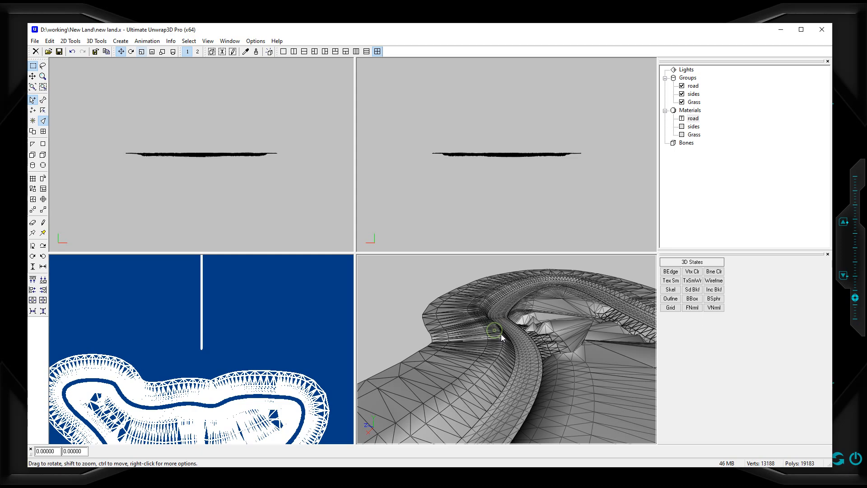
pyautogui.click(692, 281)
pyautogui.click(670, 281)
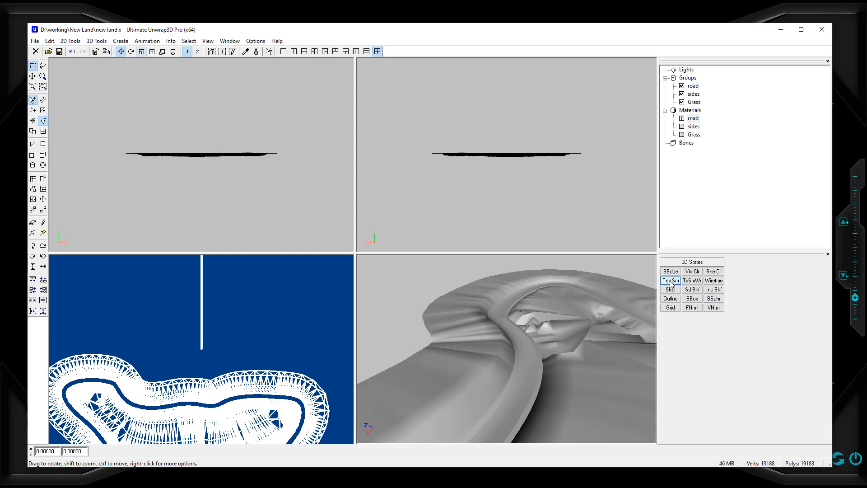
pyautogui.click(713, 281)
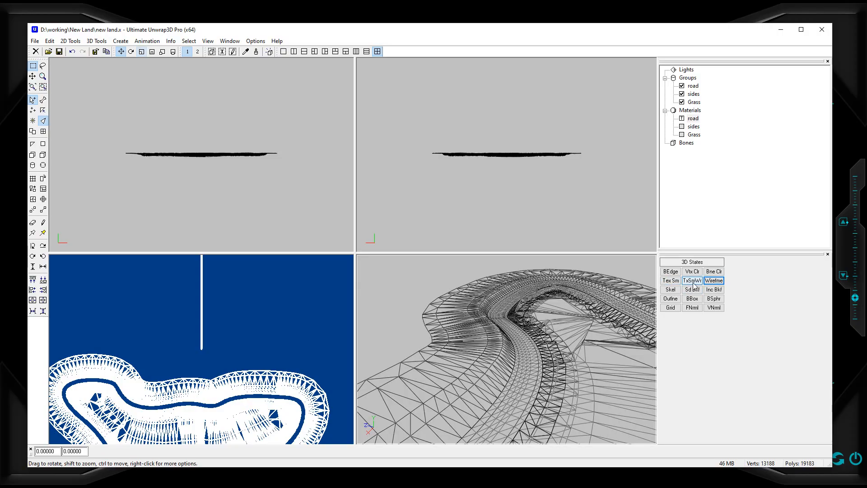
pyautogui.click(692, 281)
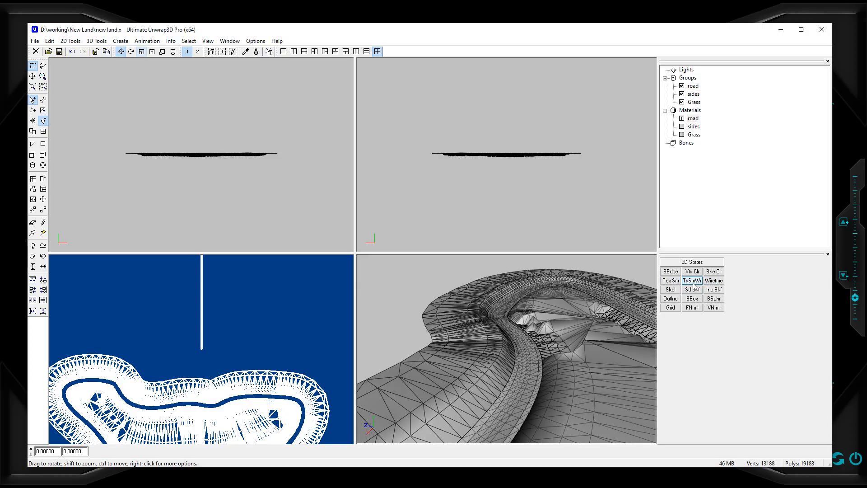
# Step: Set the diffuse texture map of the sides material to Bitmap
pyautogui.click(684, 128)
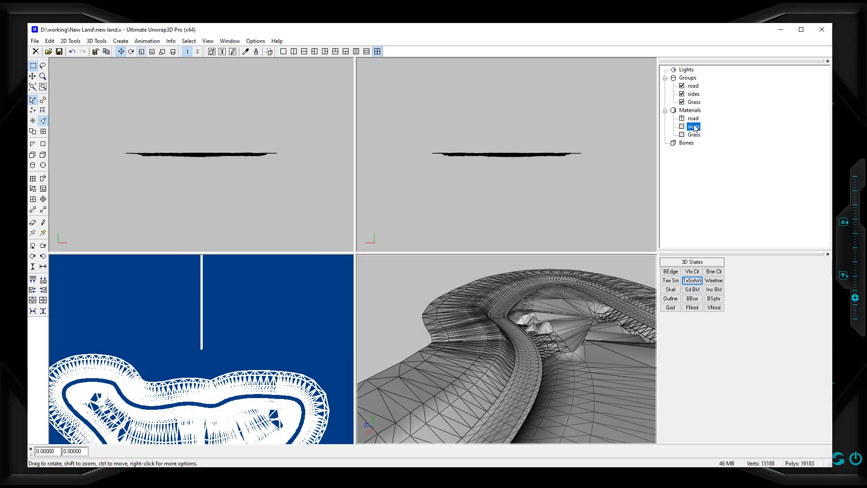
pyautogui.doubleClick(694, 127)
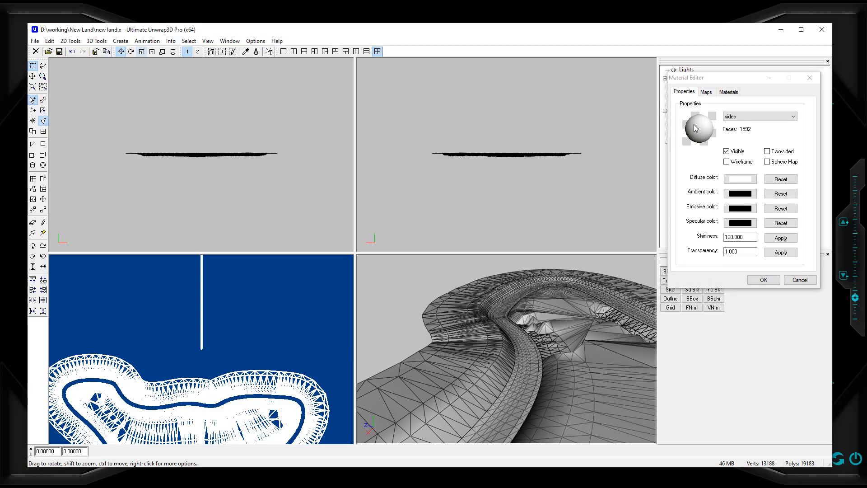
pyautogui.click(706, 91)
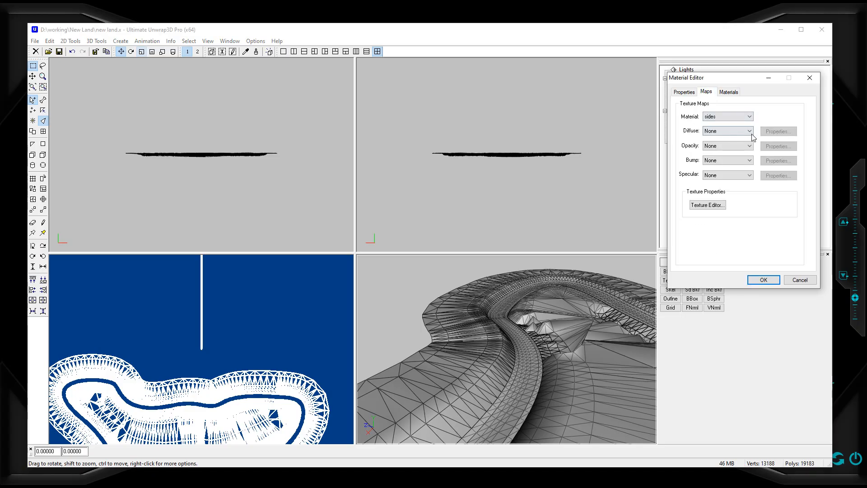
pyautogui.click(748, 130)
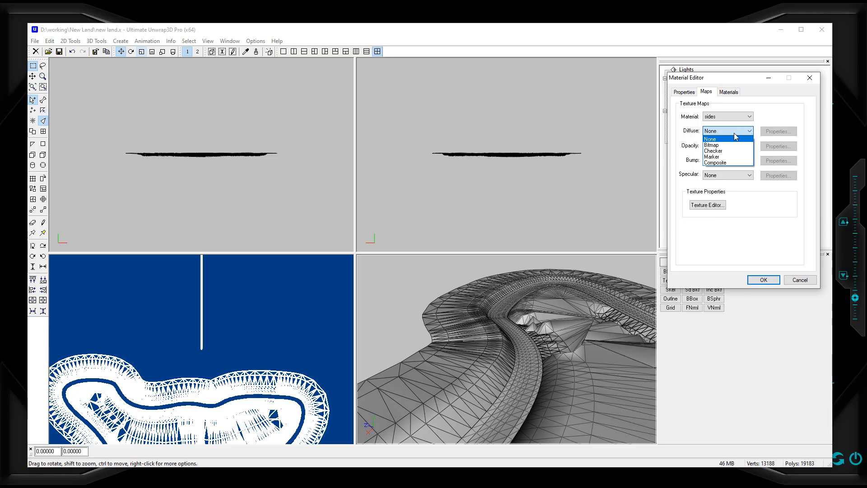
pyautogui.click(713, 145)
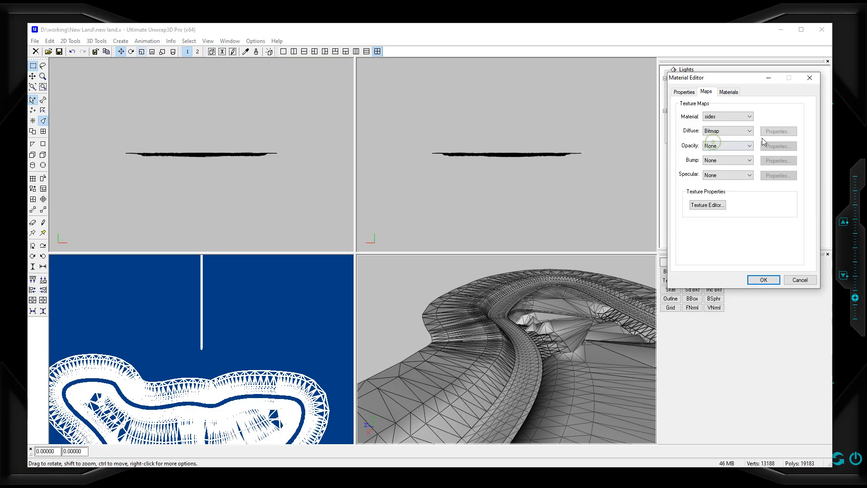
# Step: Load the side image from the New Land folder as the sides material's diffuse bitmap and apply the material changes
pyautogui.click(782, 133)
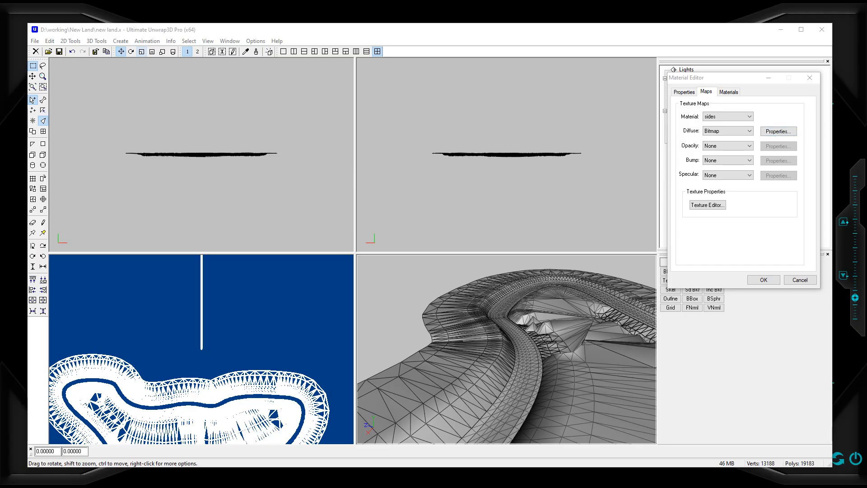
pyautogui.moveTo(57, 115); pyautogui.dragTo(396, 116)
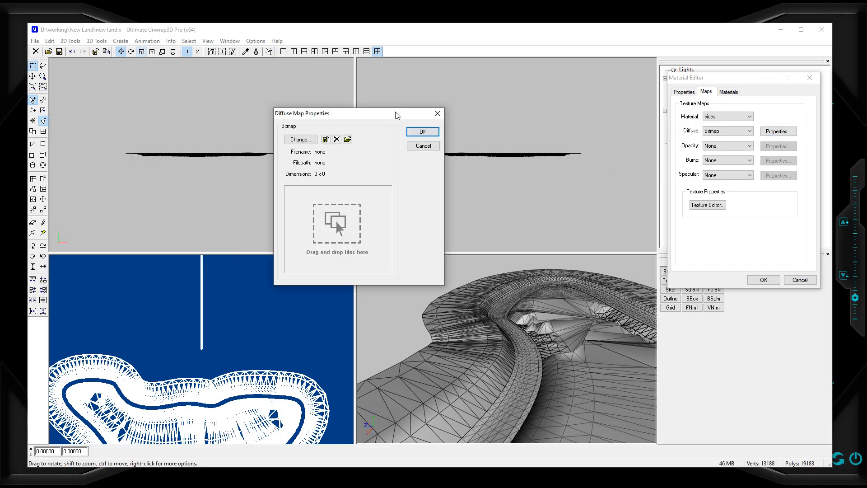
pyautogui.click(295, 140)
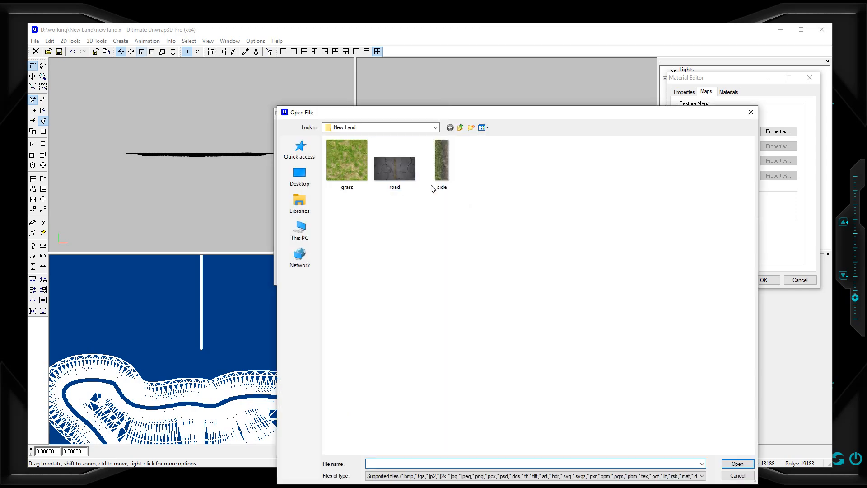
pyautogui.click(442, 177)
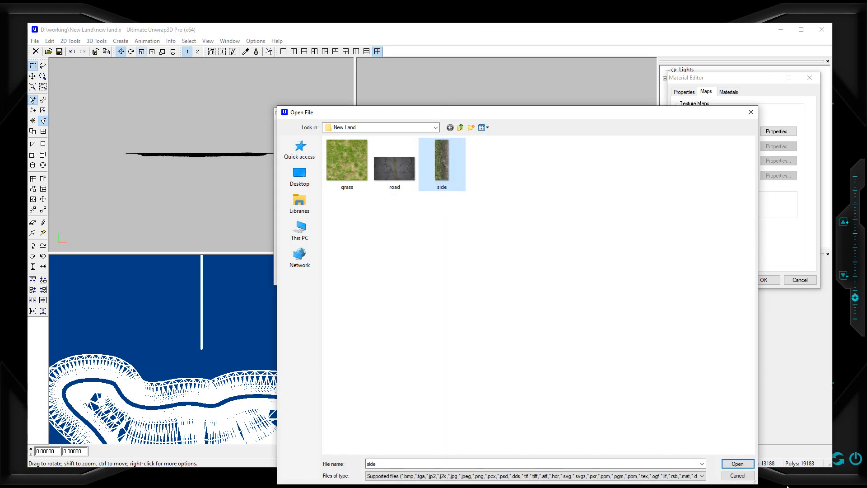
pyautogui.click(737, 464)
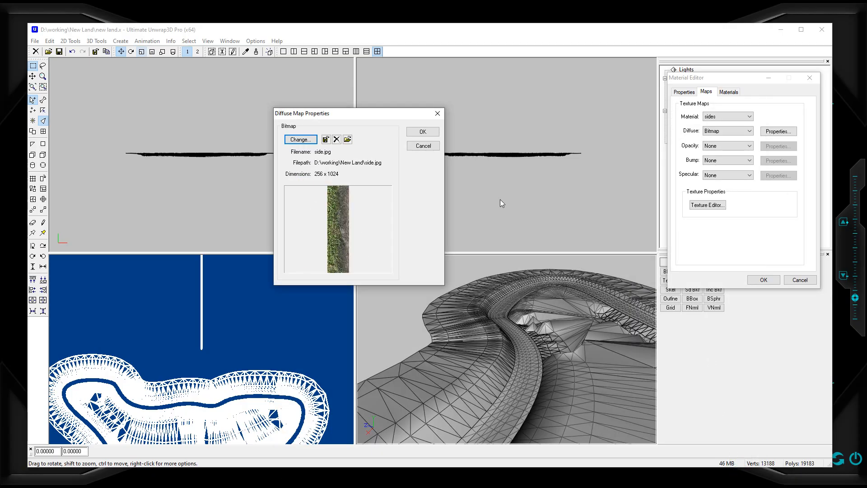
pyautogui.click(428, 133)
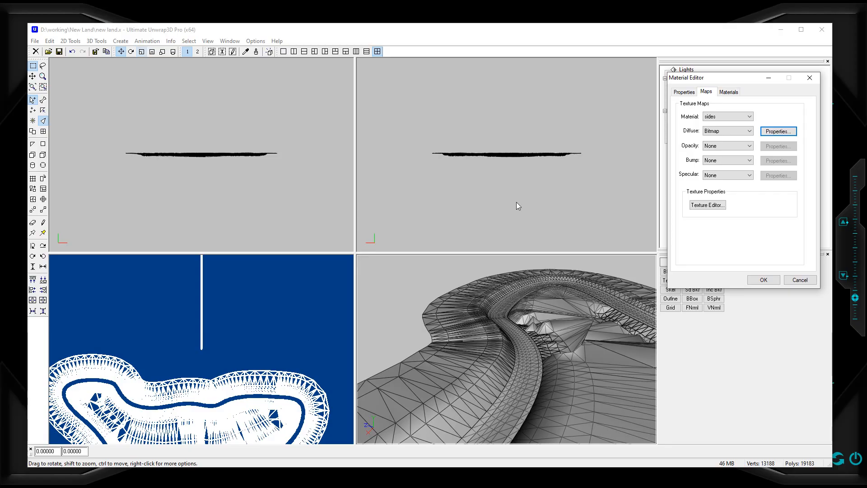
pyautogui.click(763, 281)
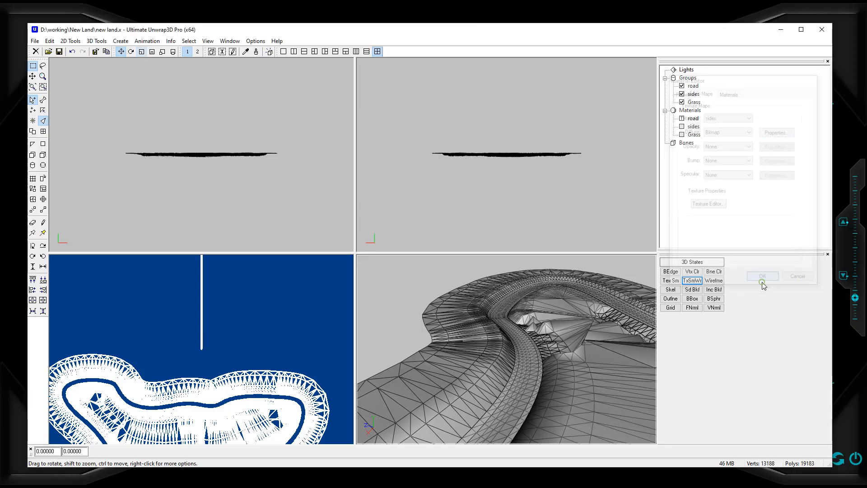
# Step: Set the diffuse texture map of the Grass material to Bitmap
pyautogui.click(683, 135)
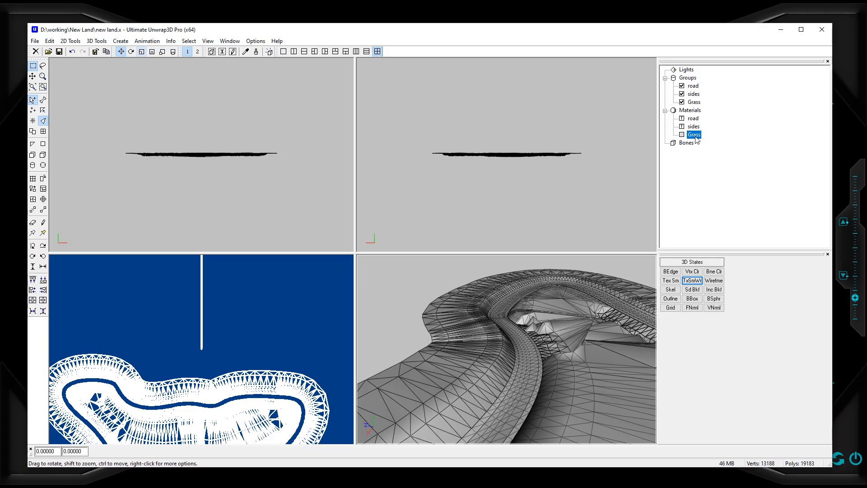
pyautogui.doubleClick(695, 135)
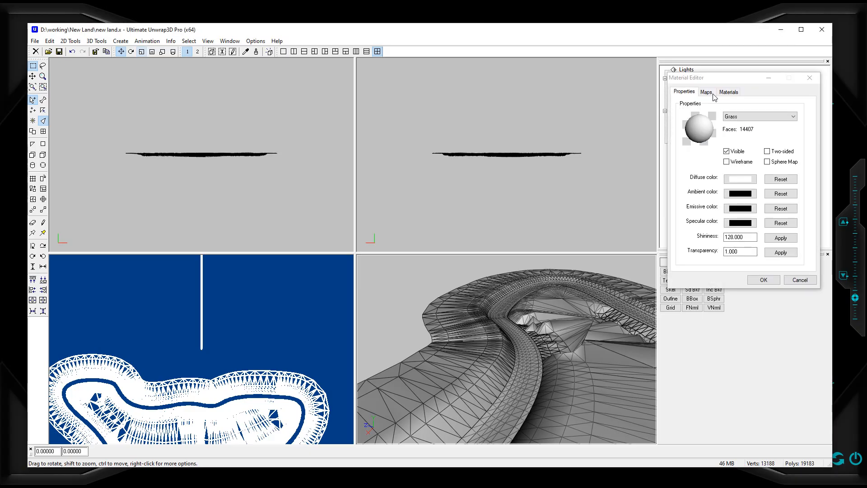
pyautogui.click(705, 92)
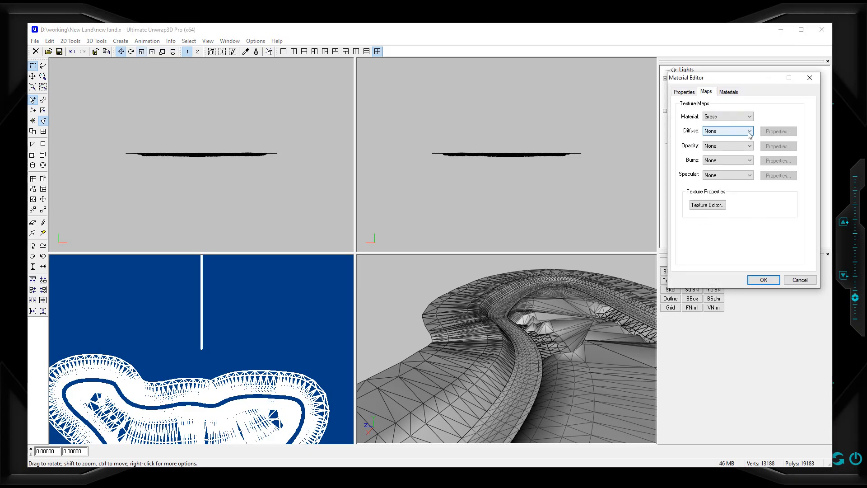
pyautogui.click(749, 131)
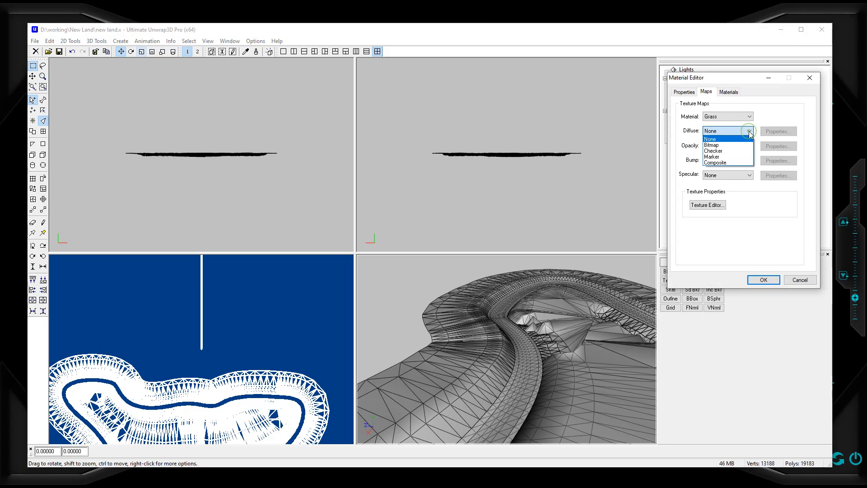
pyautogui.click(711, 144)
# Step: Load the grass image from the New Land folder as the Grass material's diffuse bitmap and apply the material changes
pyautogui.click(778, 132)
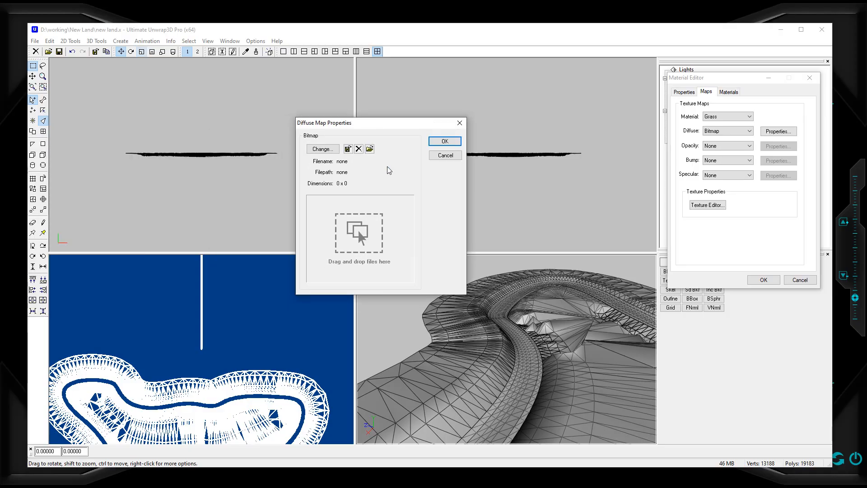
pyautogui.click(325, 151)
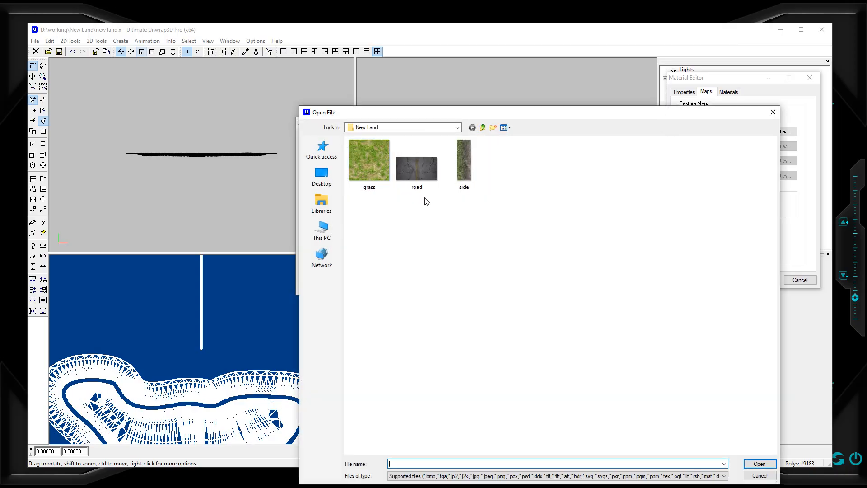
pyautogui.doubleClick(367, 154)
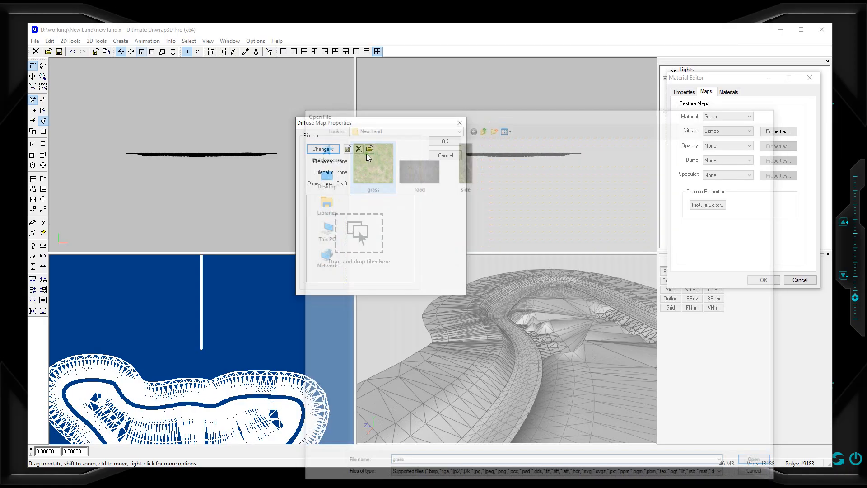
pyautogui.click(444, 142)
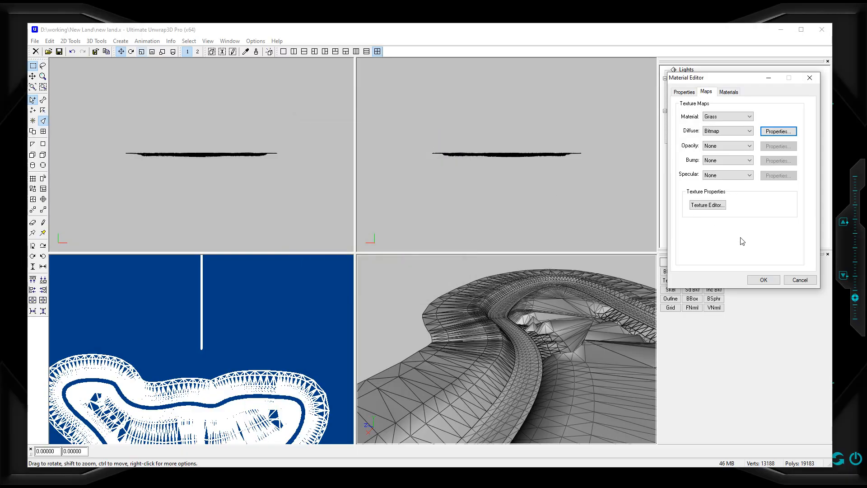
pyautogui.click(773, 280)
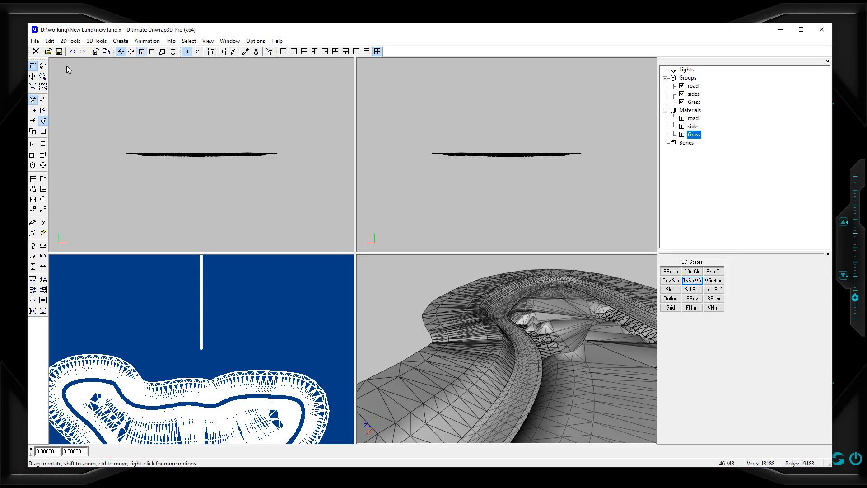
# Step: Save the new land model as a DirectX 9.0 file with the preset export options and close the program window
pyautogui.click(35, 42)
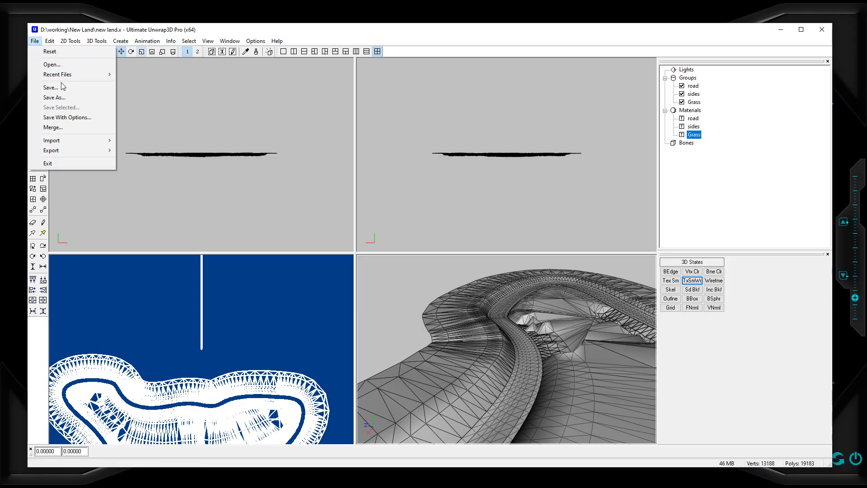
pyautogui.click(49, 88)
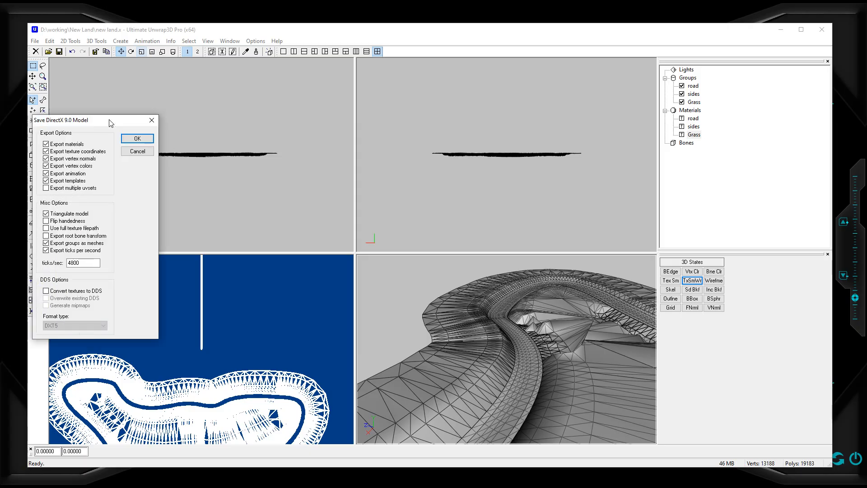
pyautogui.moveTo(108, 117); pyautogui.dragTo(469, 116)
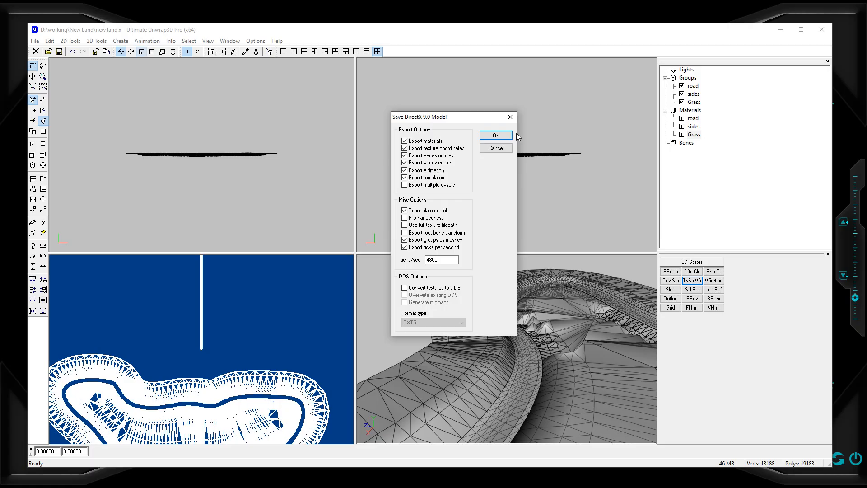
pyautogui.click(495, 135)
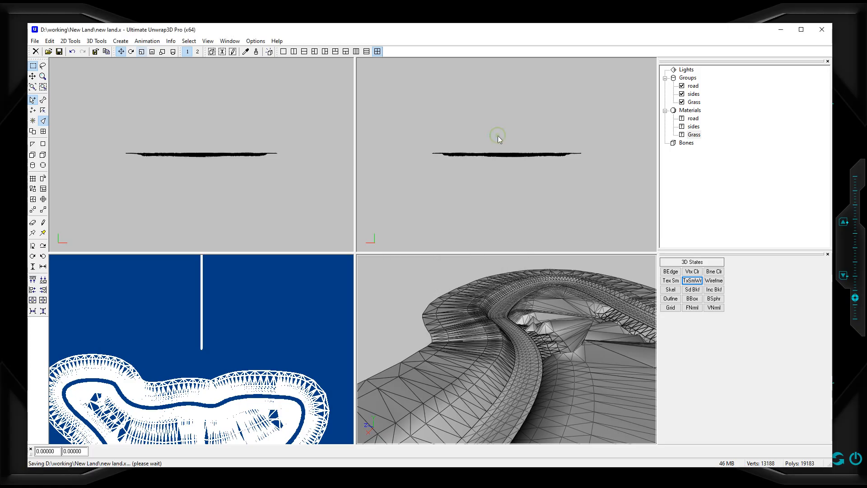
pyautogui.click(814, 30)
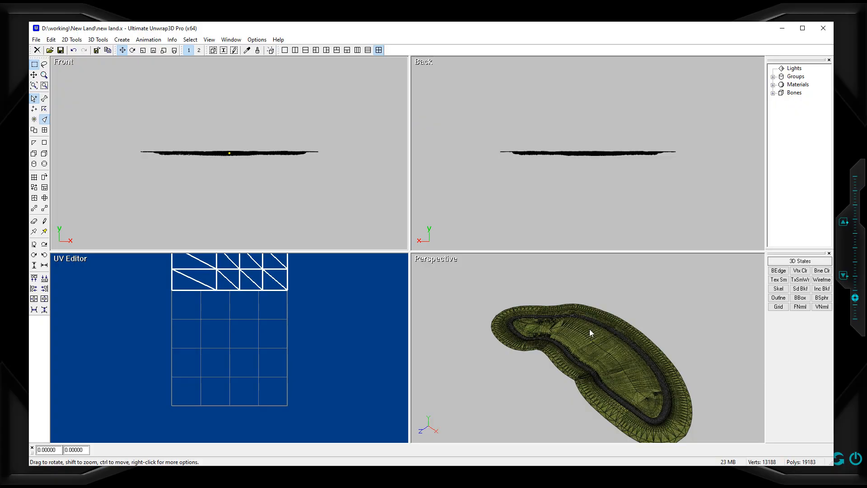
# Step: Examine the road, side and grass textures up close in the perspective view and check the extent of the UV layout
pyautogui.scroll(10, 591, 364)
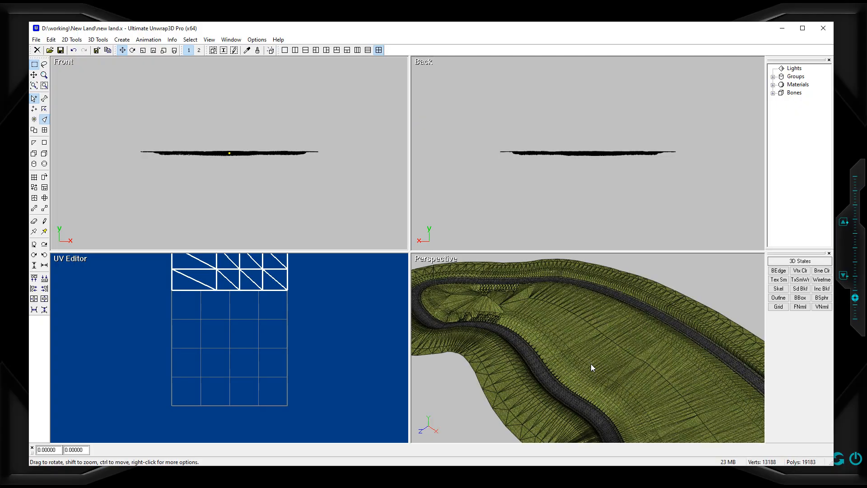
pyautogui.scroll(5, 579, 399)
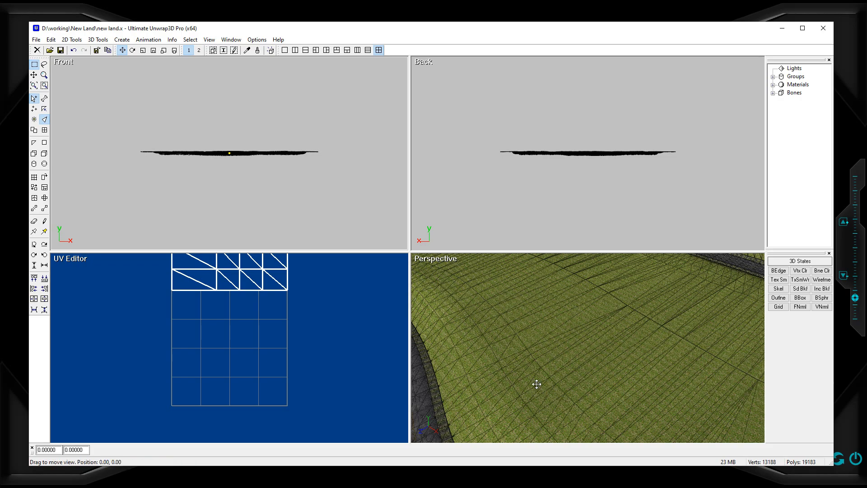
pyautogui.keyDown('ctrl'); pyautogui.moveTo(537, 385); pyautogui.dragTo(606, 348); pyautogui.keyUp('ctrl')
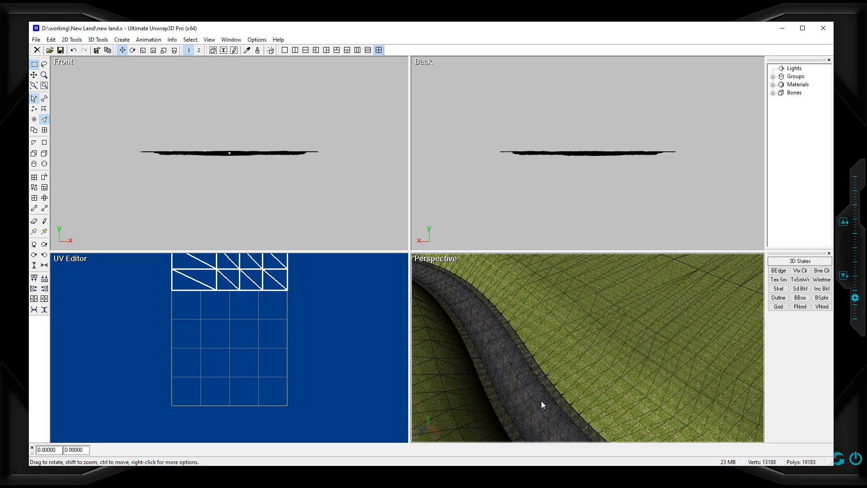
pyautogui.scroll(3, 534, 403)
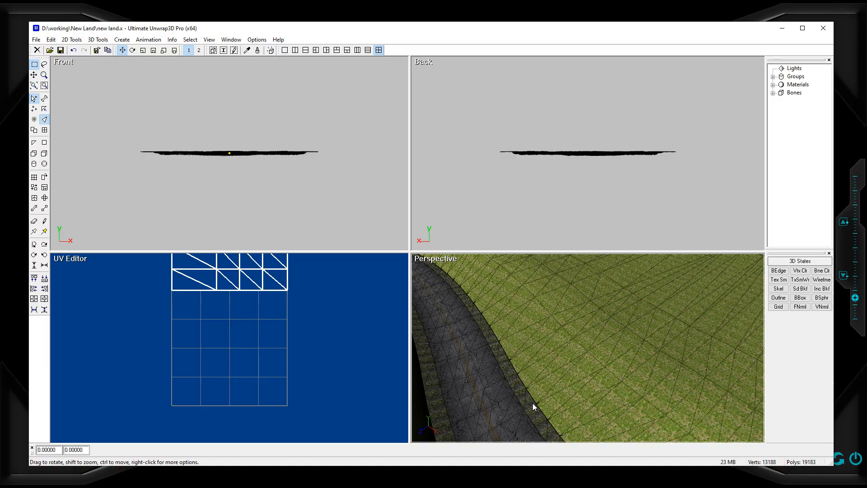
pyautogui.scroll(3, 532, 403)
pyautogui.keyDown('ctrl'); pyautogui.moveTo(518, 393); pyautogui.dragTo(582, 361); pyautogui.keyUp('ctrl')
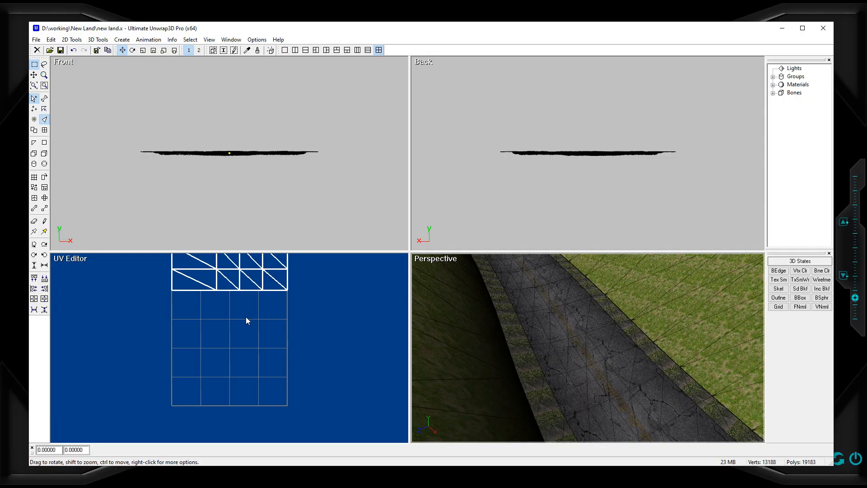
pyautogui.scroll(-5, 246, 317)
pyautogui.scroll(-5, 246, 320)
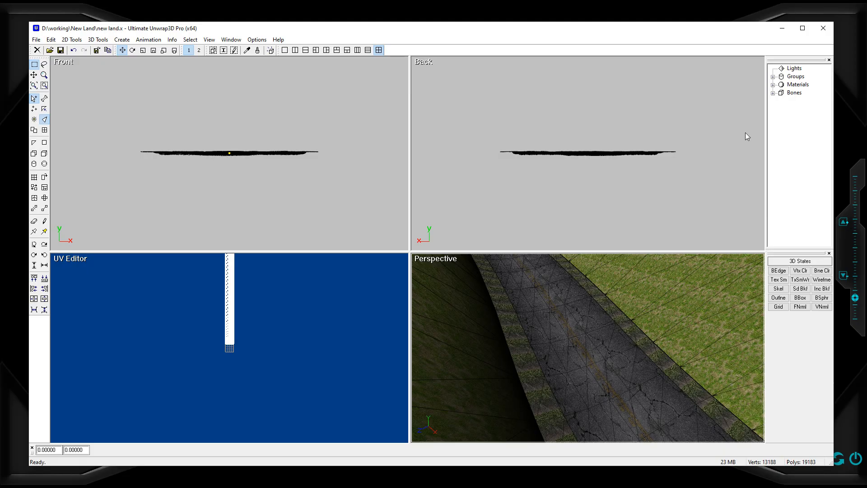
# Step: Select all faces that use the sides material
pyautogui.click(773, 84)
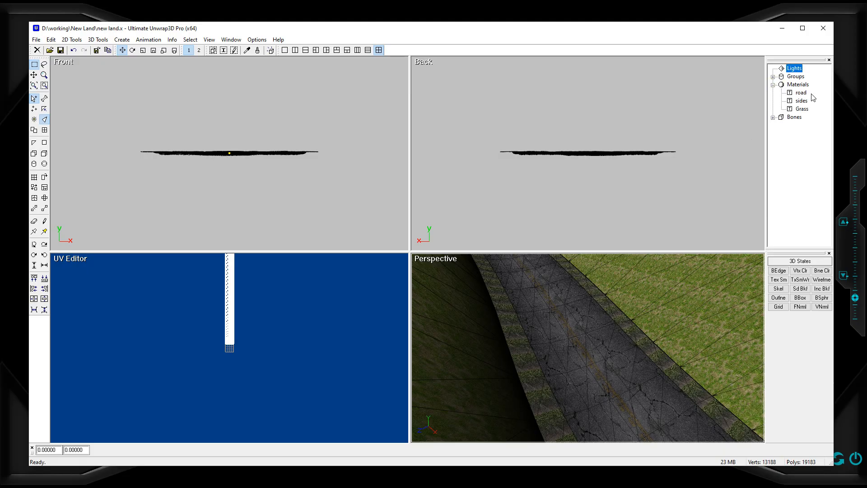
pyautogui.click(800, 100)
pyautogui.rightClick(799, 102)
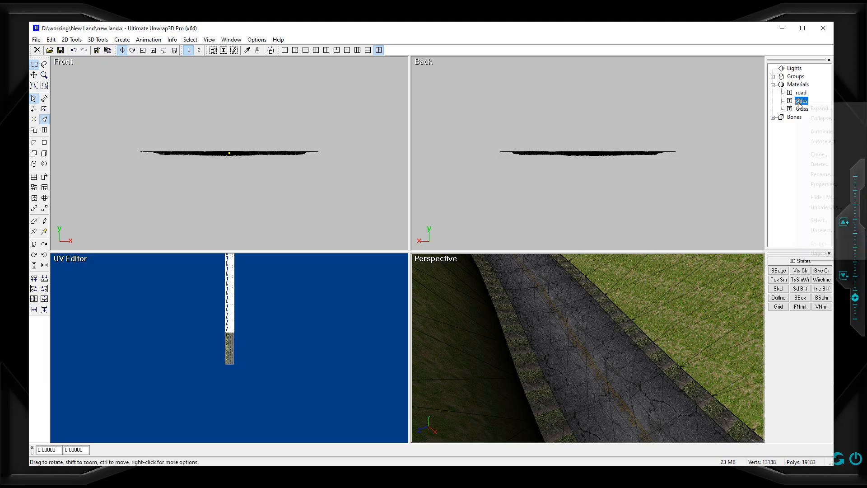
pyautogui.click(820, 220)
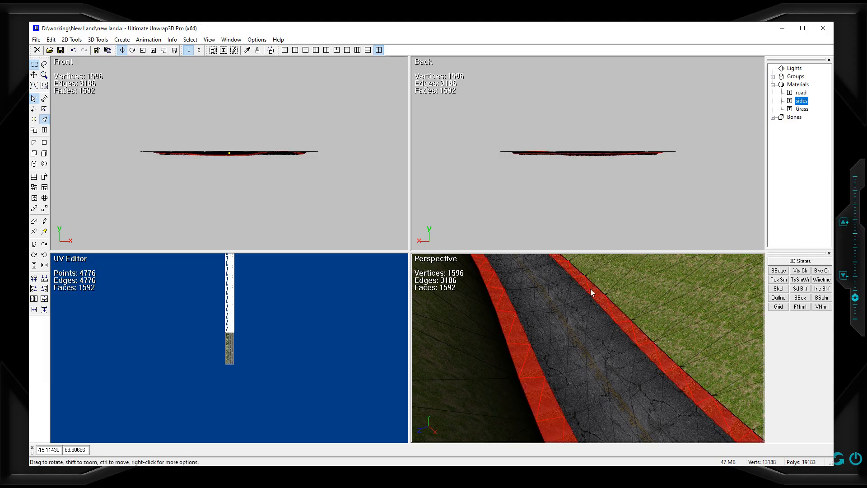
# Step: Clear the face selection and maximize the UV Editor view around the texture tile and the model's UV islands
pyautogui.scroll(-5, 242, 362)
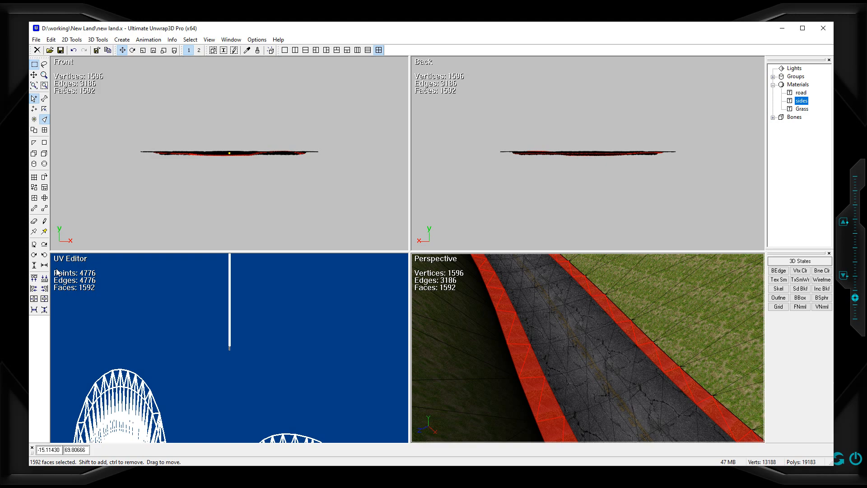
pyautogui.click(74, 256)
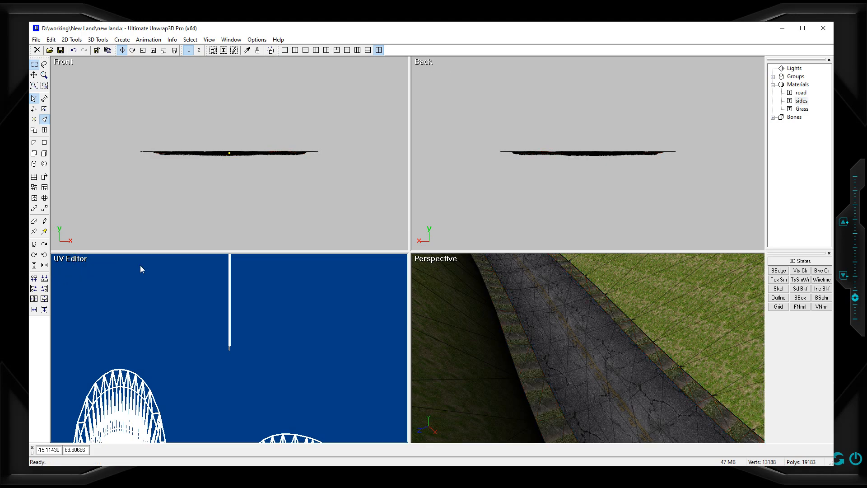
pyautogui.press('space')
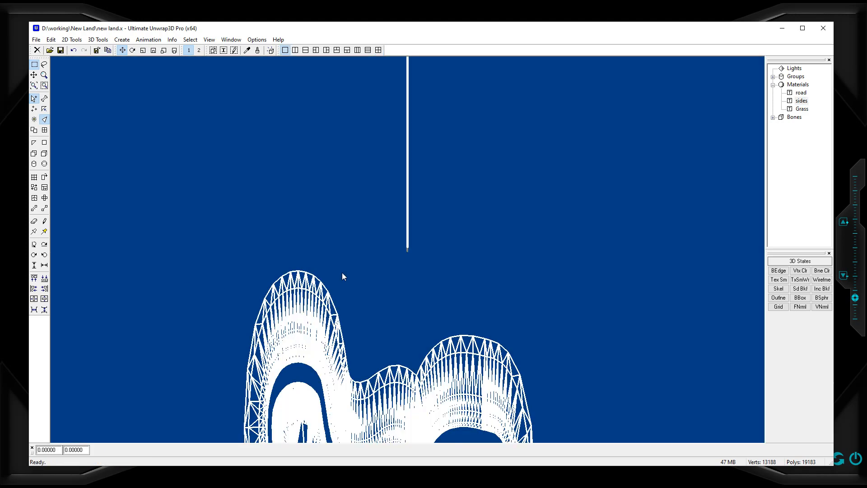
pyautogui.scroll(5, 342, 273)
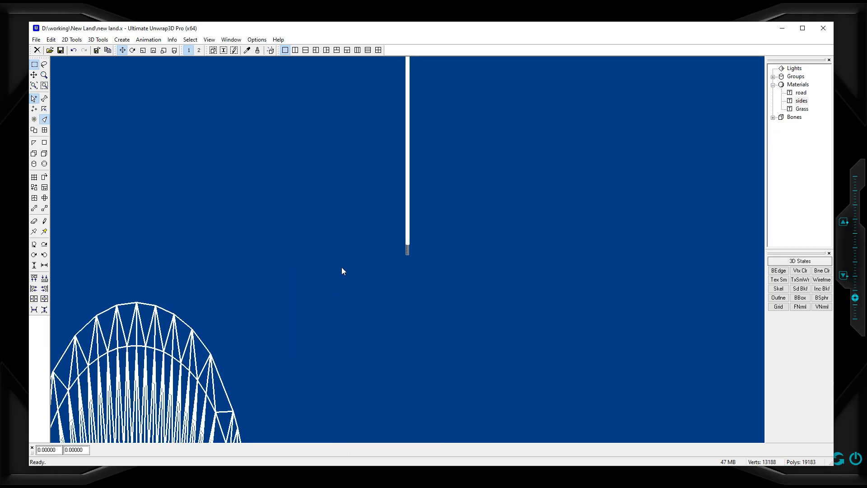
pyautogui.scroll(4, 342, 271)
pyautogui.scroll(-4, 343, 270)
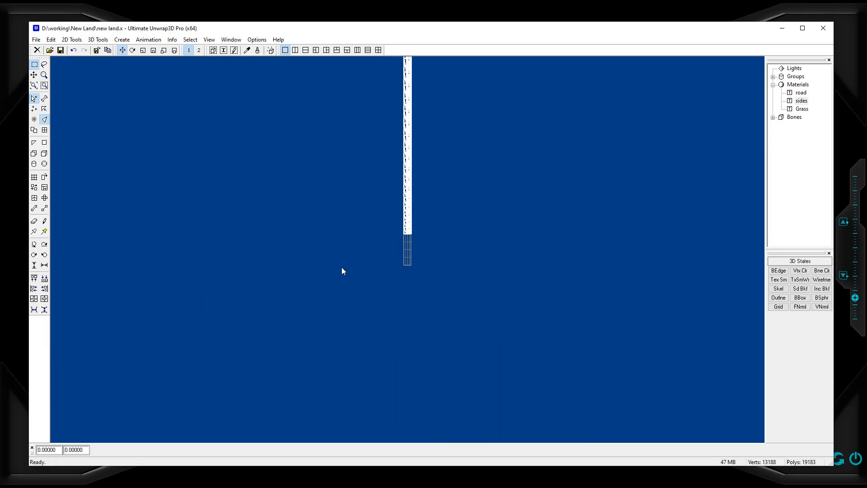
pyautogui.scroll(-3, 342, 270)
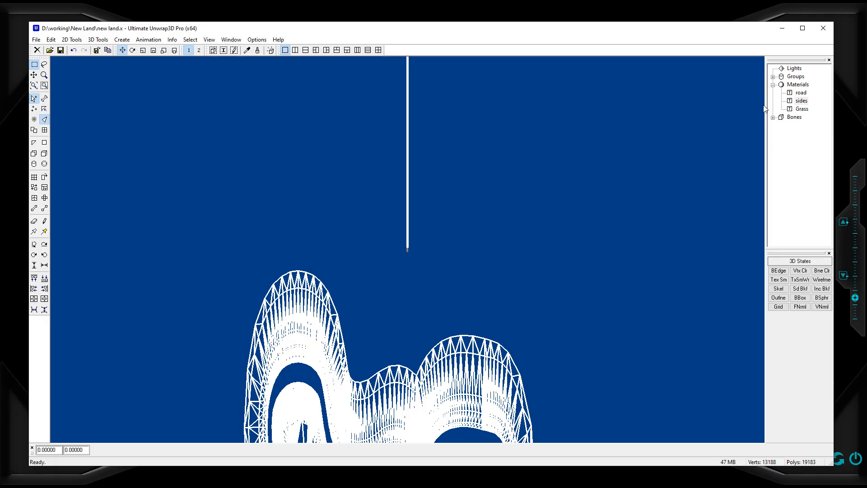
# Step: Clear any remaining selection and select all faces that use the sides material
pyautogui.click(803, 109)
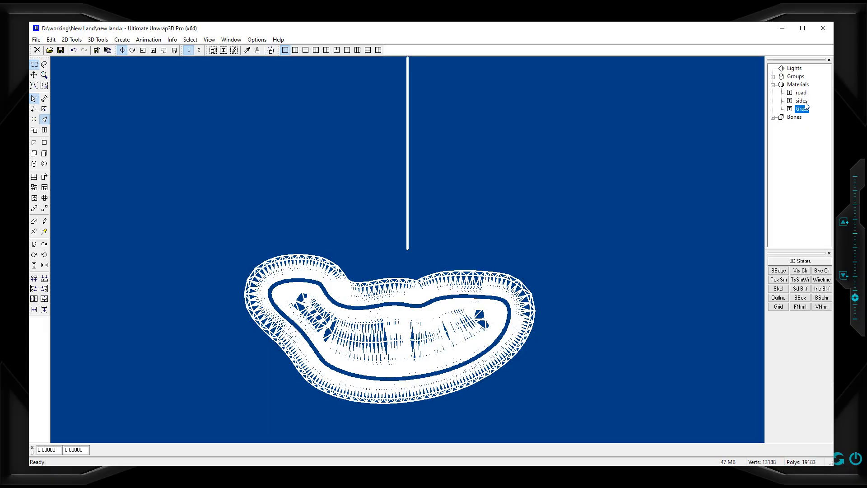
pyautogui.click(802, 102)
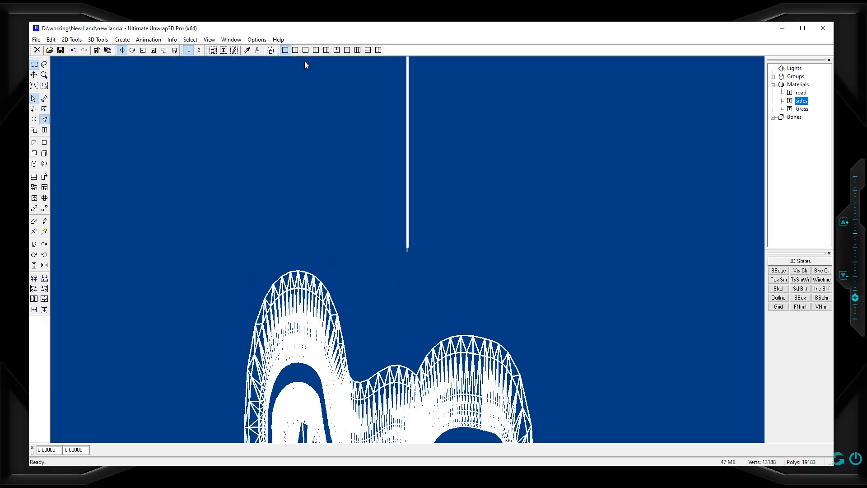
pyautogui.click(187, 40)
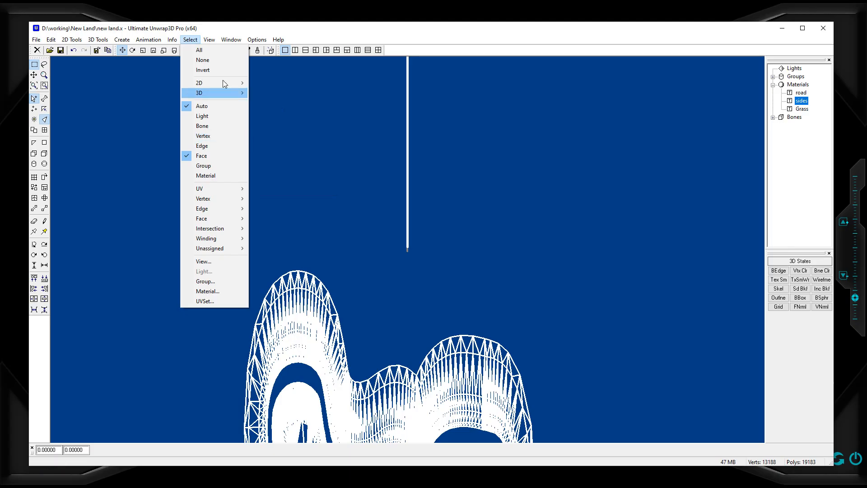
pyautogui.click(207, 62)
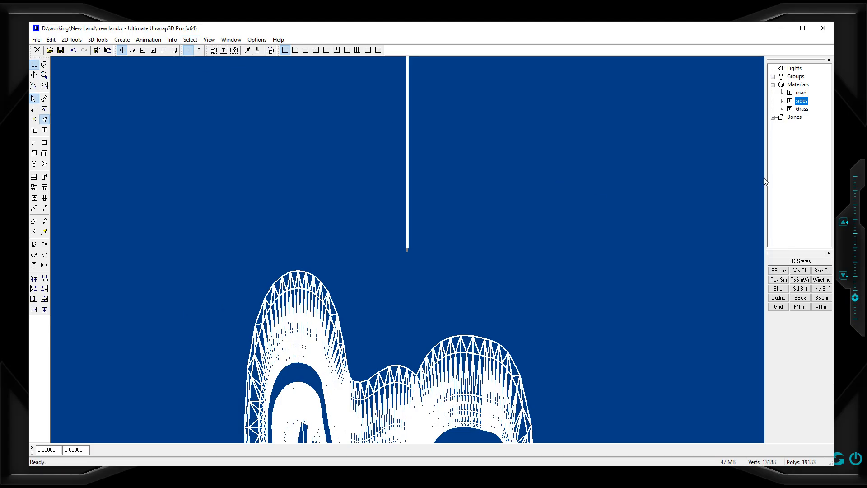
pyautogui.click(804, 99)
pyautogui.rightClick(804, 100)
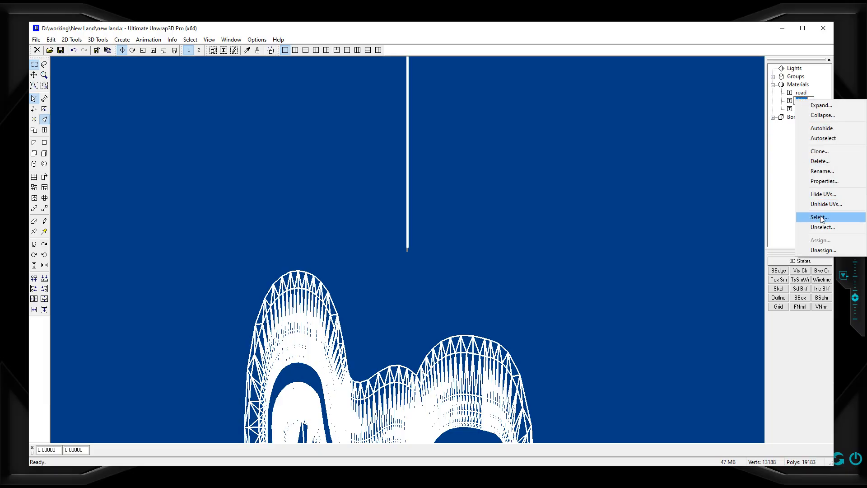
pyautogui.click(820, 218)
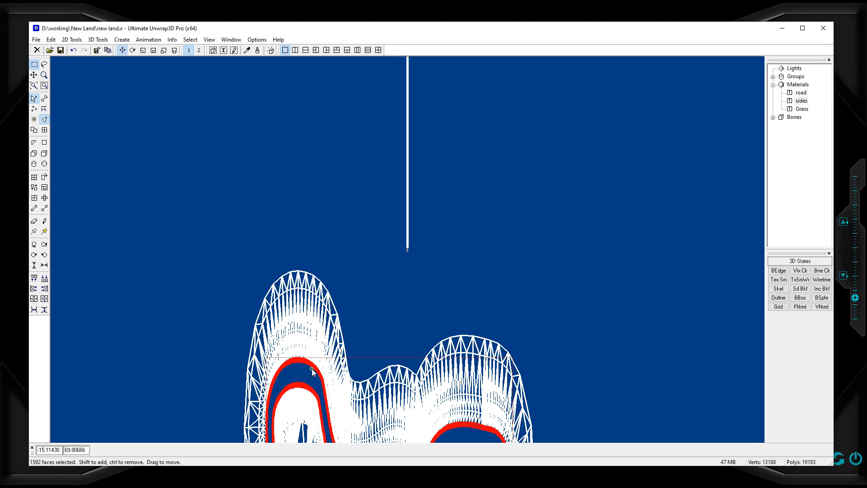
# Step: Move the sides UV island up off the grass UVs and scale it down uniformly to about a fifth of its size
pyautogui.moveTo(312, 371); pyautogui.dragTo(178, 80)
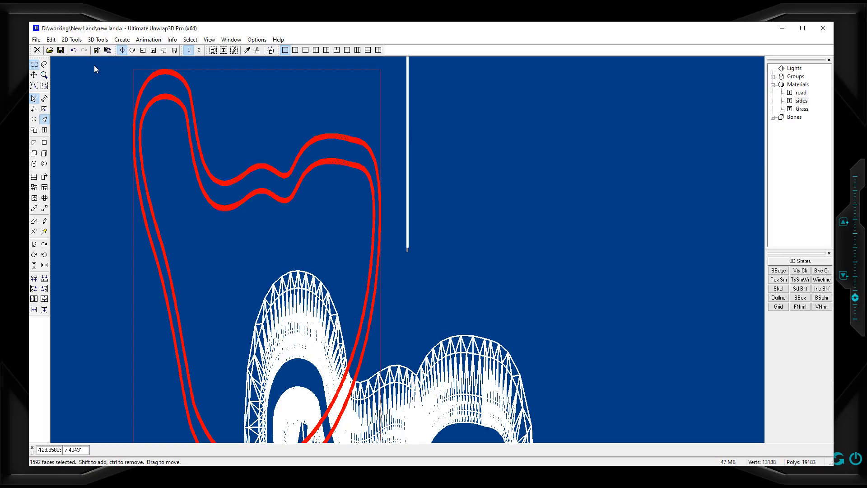
pyautogui.click(143, 50)
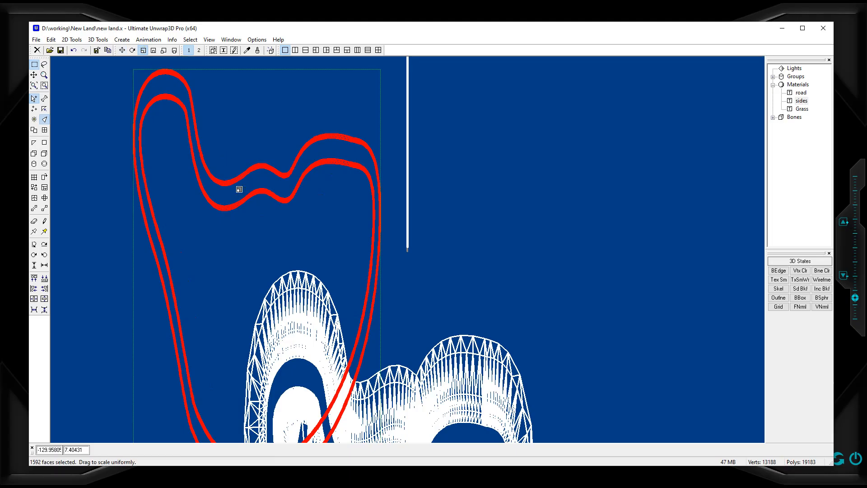
pyautogui.moveTo(238, 190); pyautogui.dragTo(187, 156)
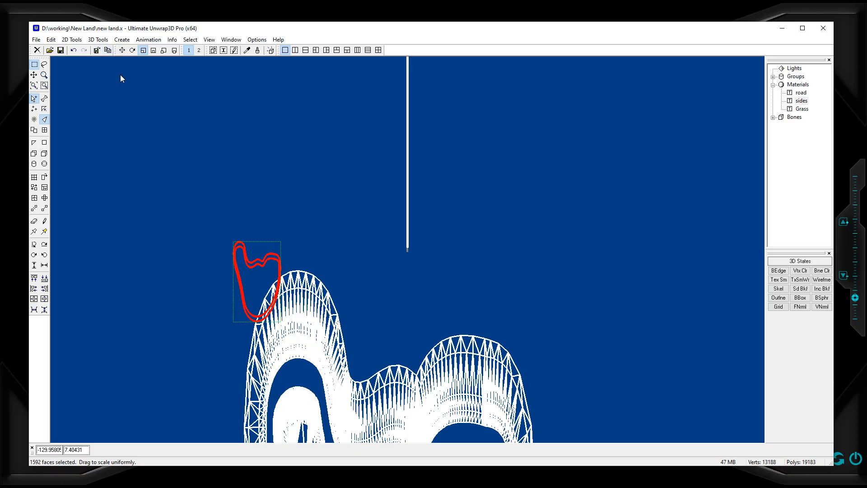
# Step: Move the scaled sides UV island beside the lower end of the vertical UV strip and deselect it
pyautogui.click(122, 51)
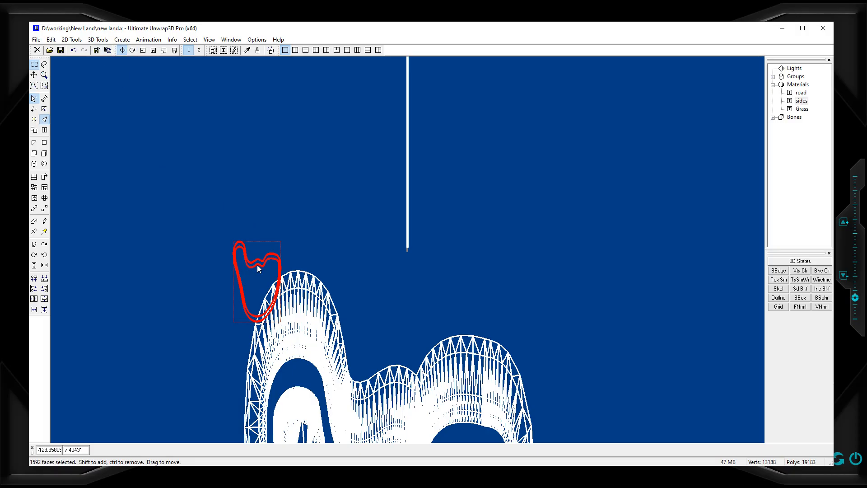
pyautogui.moveTo(258, 268); pyautogui.dragTo(378, 206)
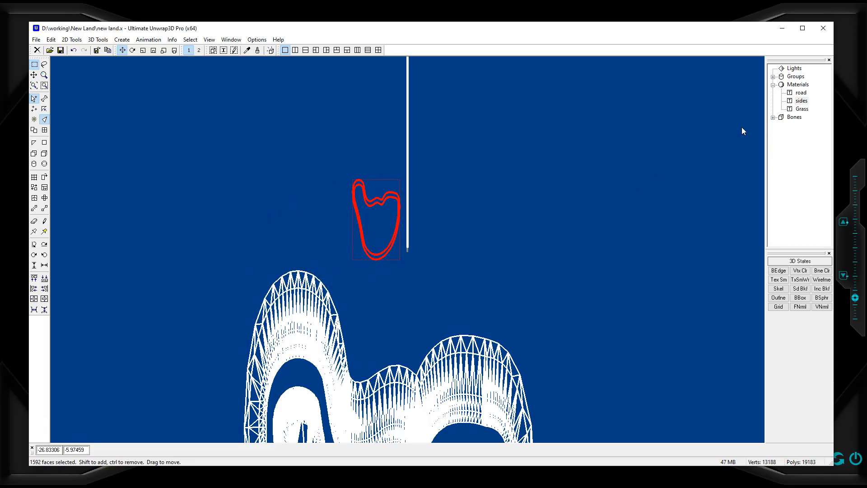
pyautogui.click(575, 190)
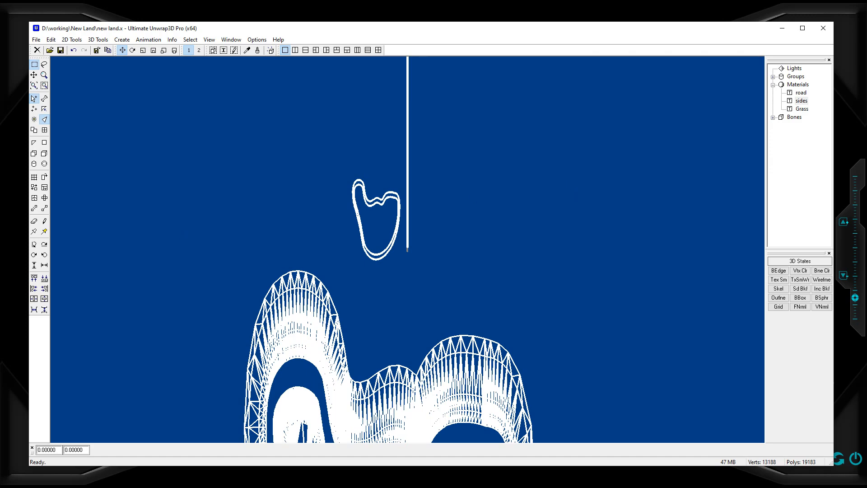
# Step: Switch to File Explorer and delete the side image from the New Land folder
pyautogui.moveTo(0, 49); pyautogui.dragTo(550, 54)
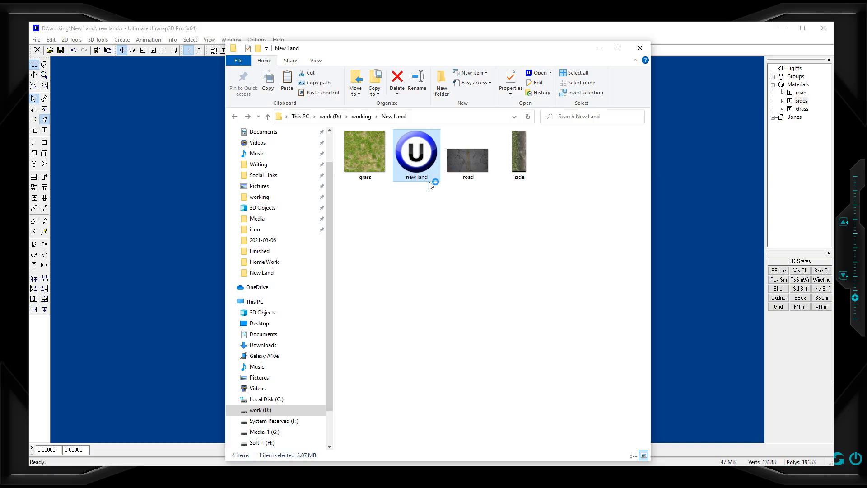
pyautogui.click(523, 176)
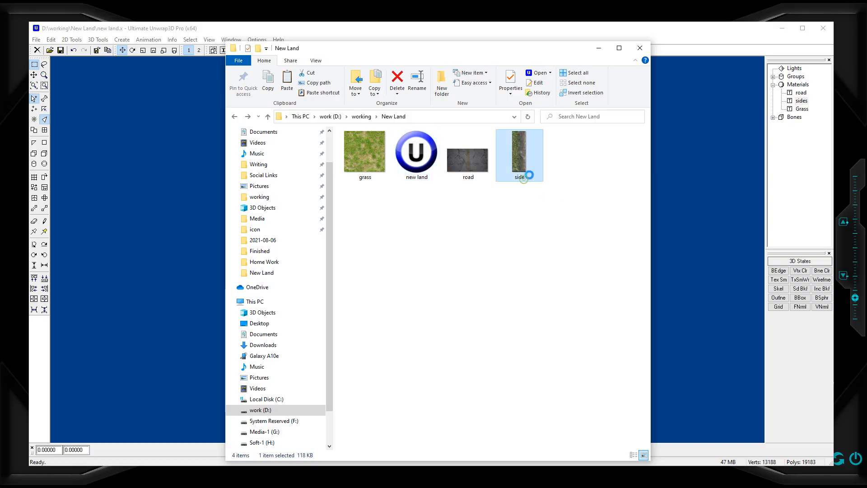
pyautogui.rightClick(526, 155)
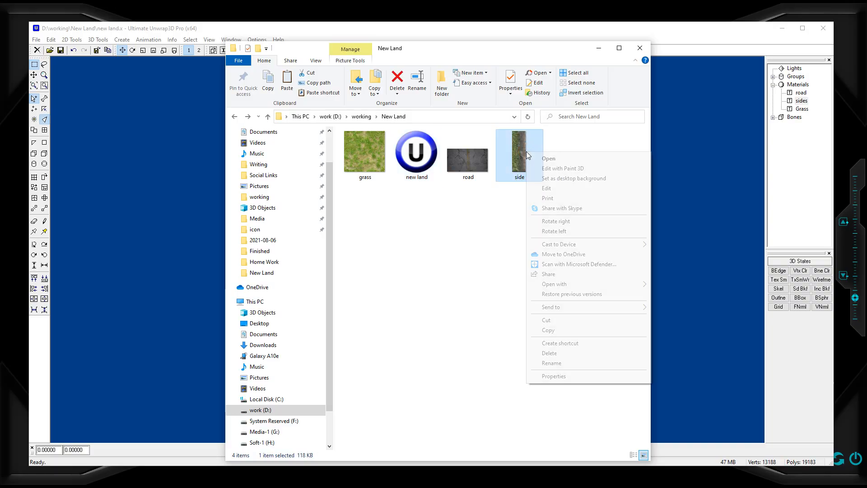
pyautogui.click(556, 353)
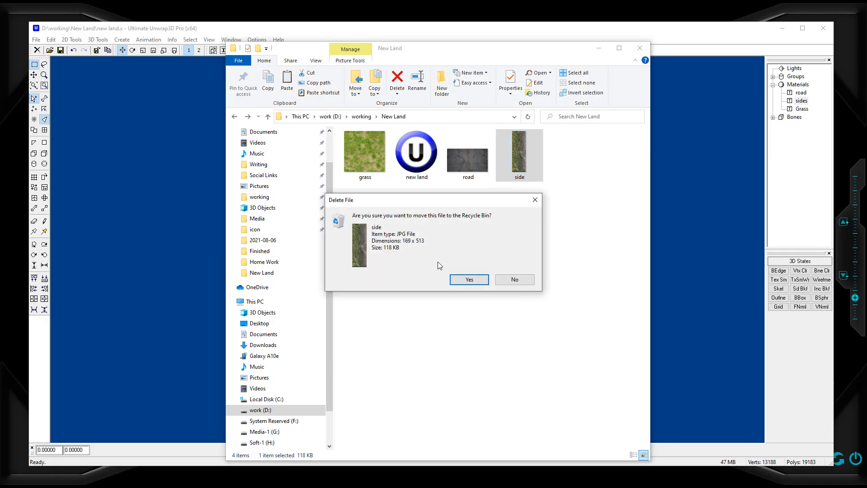
pyautogui.click(469, 279)
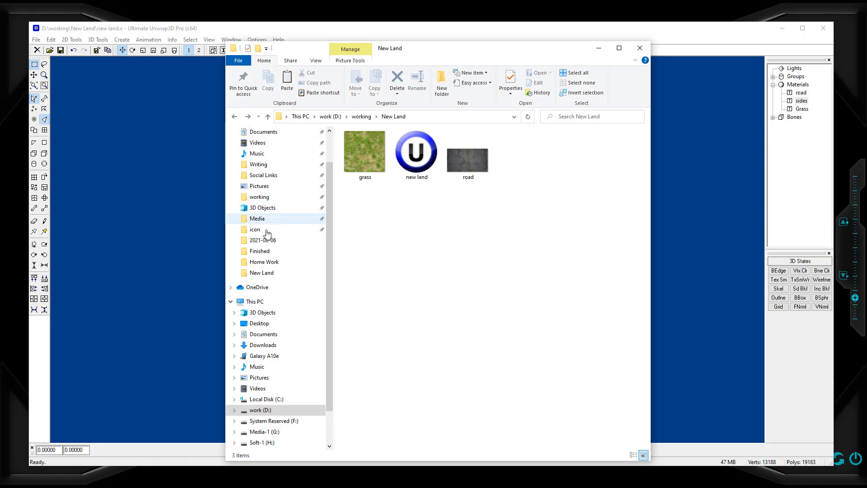
# Step: Open the texture files folder inside Pictures
pyautogui.click(259, 185)
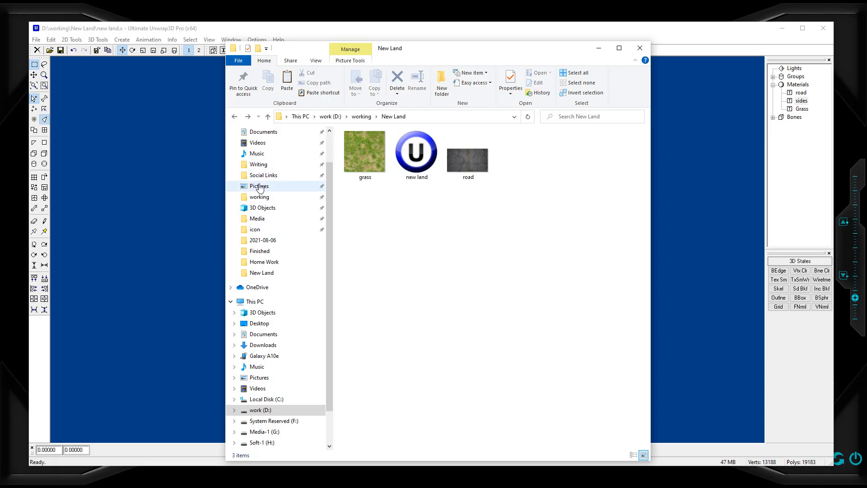
pyautogui.scroll(-6, 457, 241)
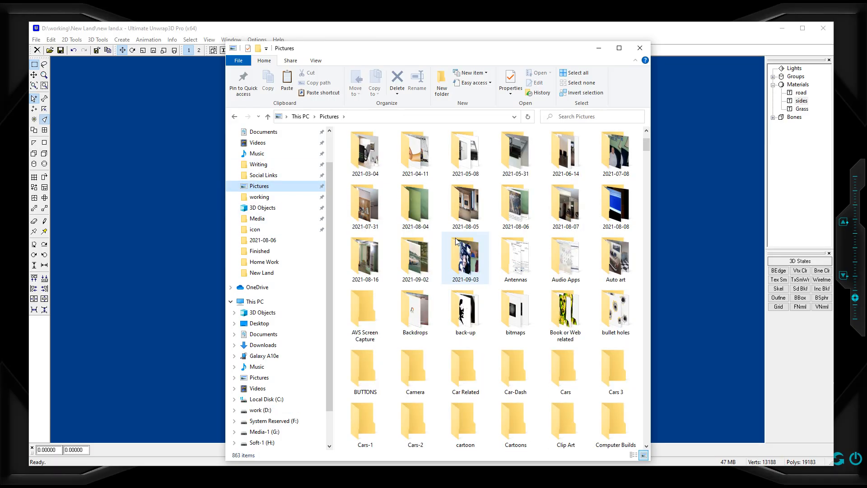
pyautogui.scroll(-10, 455, 238)
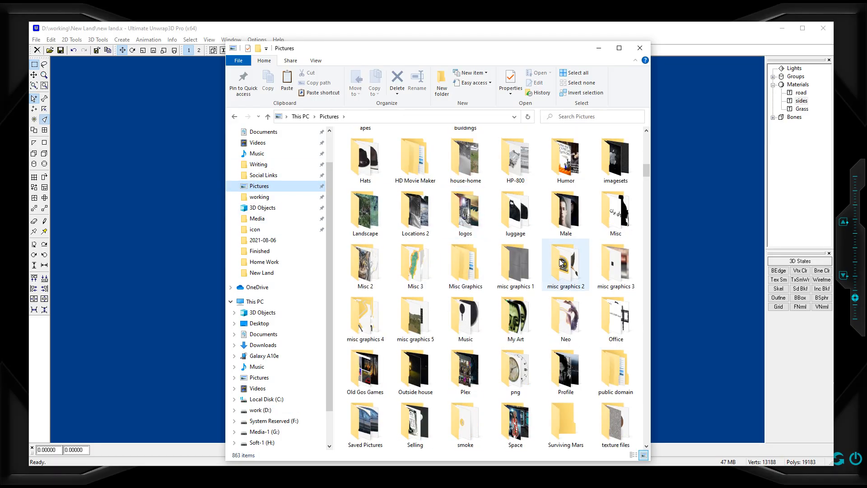
pyautogui.scroll(-6, 612, 315)
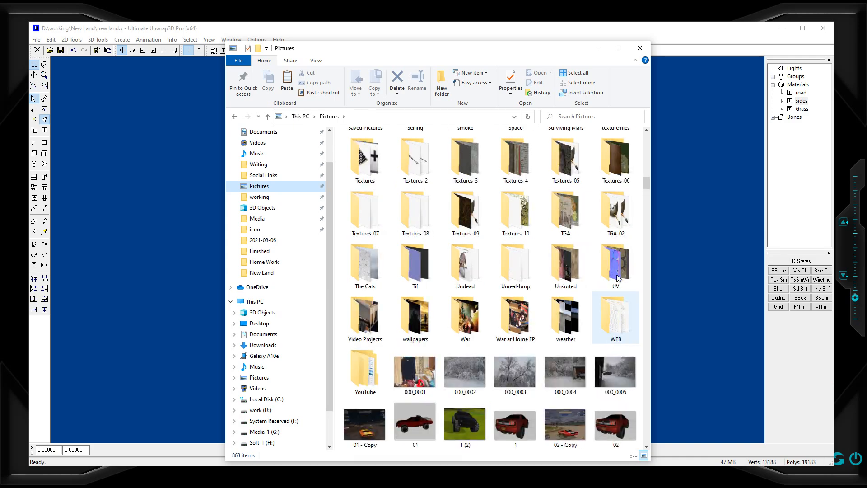
pyautogui.scroll(3, 609, 174)
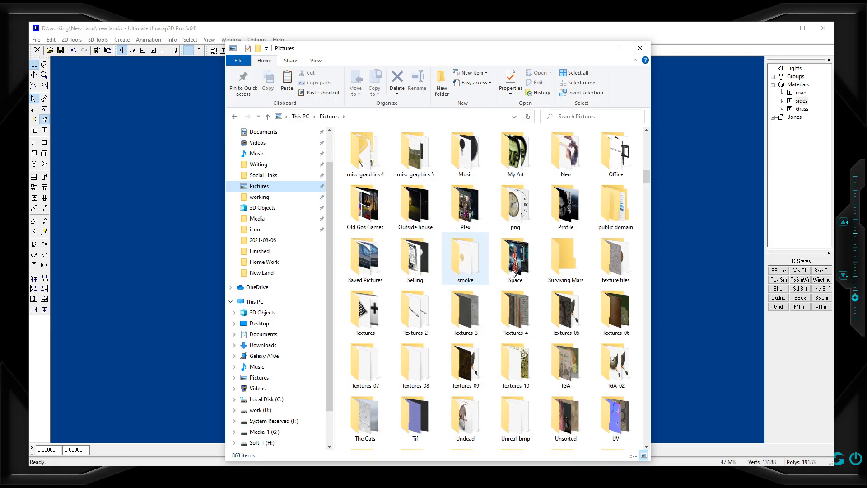
pyautogui.click(619, 277)
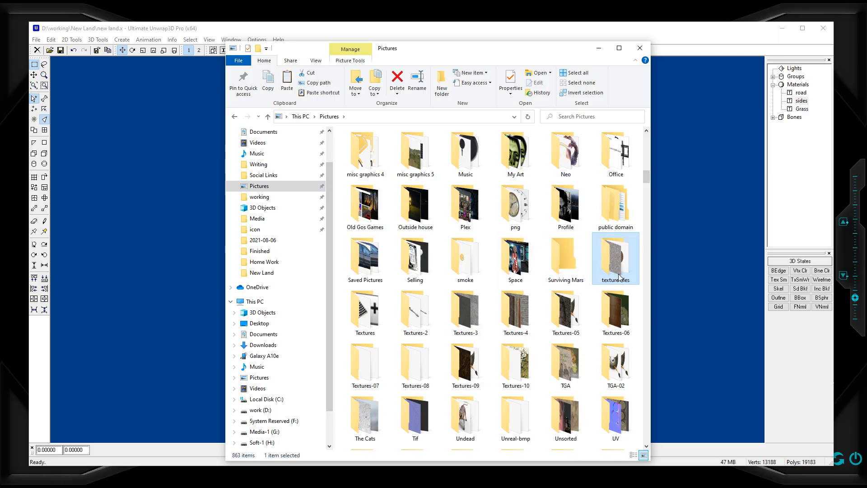
pyautogui.doubleClick(619, 277)
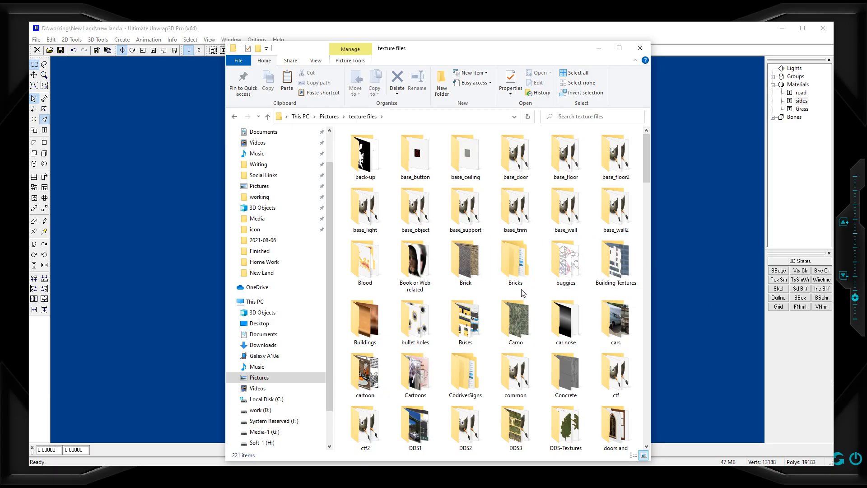
# Step: Open the Grass folder within texture files, look through its images and copy grass02
pyautogui.scroll(-5, 522, 293)
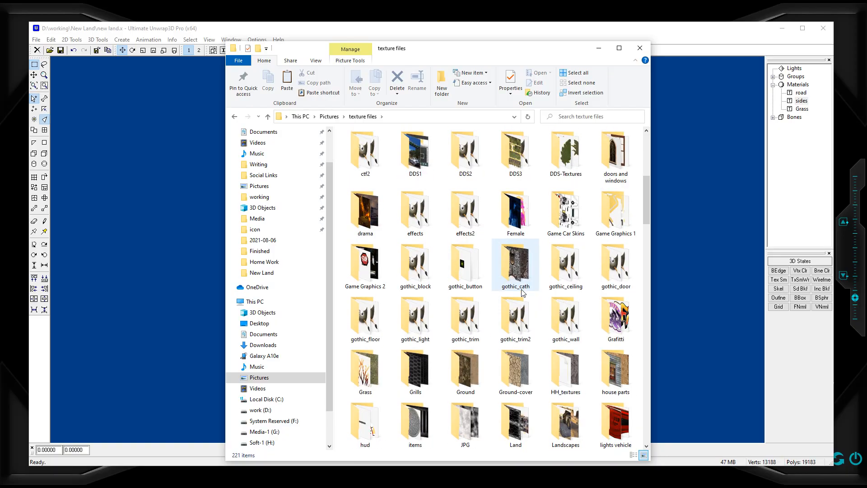
pyautogui.click(365, 374)
pyautogui.doubleClick(365, 374)
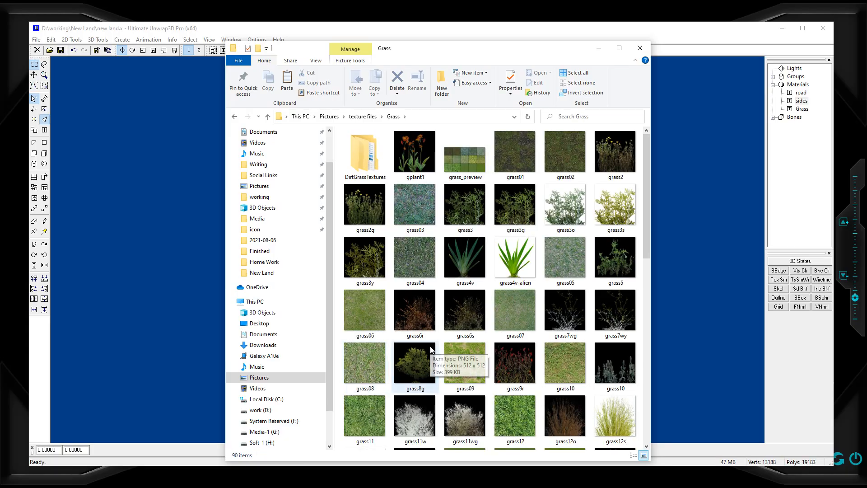
pyautogui.scroll(-10, 430, 347)
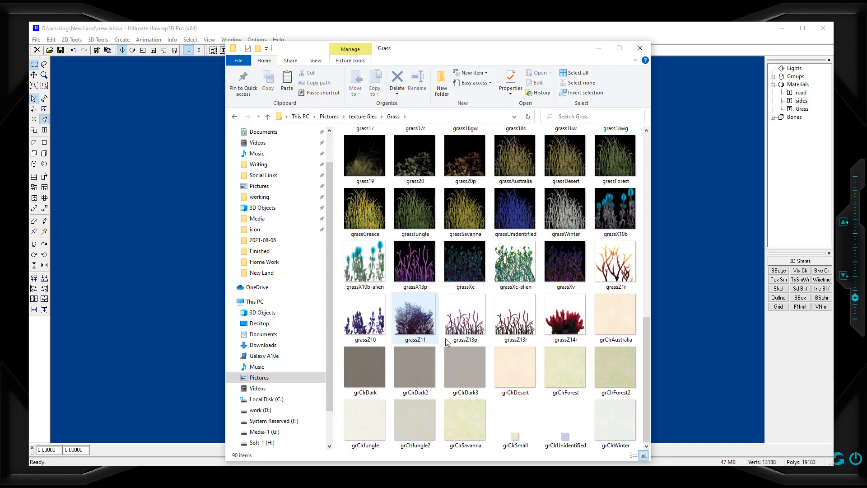
pyautogui.scroll(10, 506, 336)
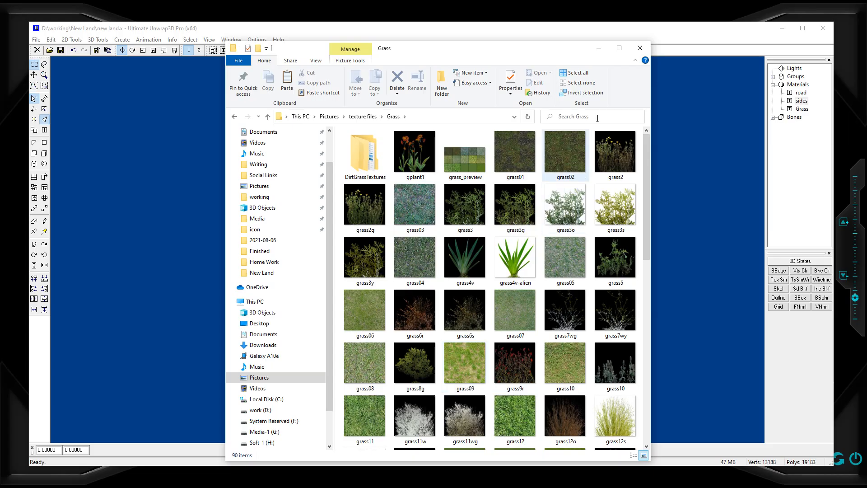
pyautogui.click(557, 154)
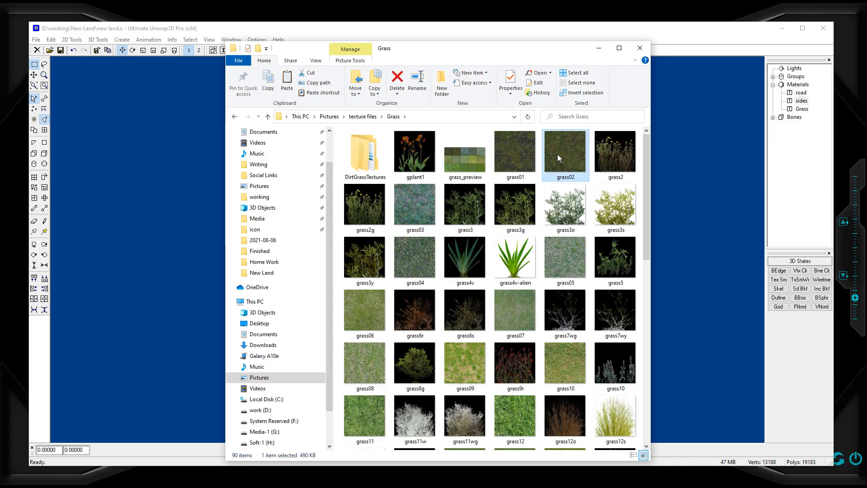
pyautogui.rightClick(558, 157)
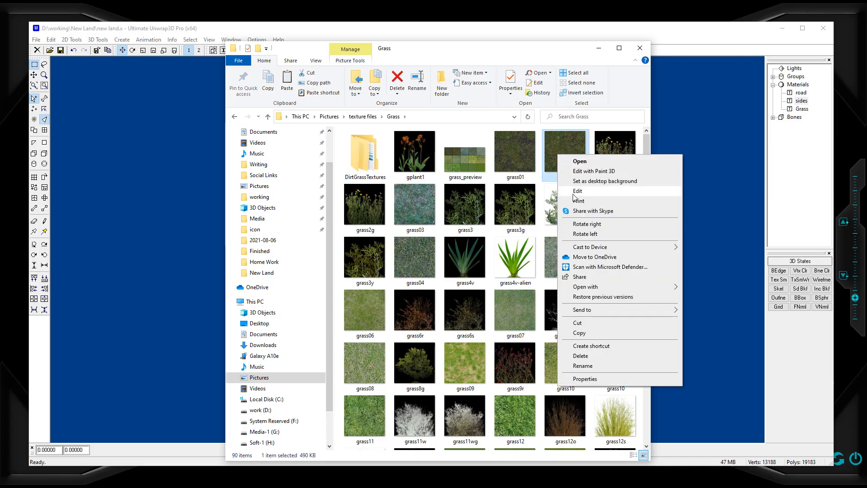
pyautogui.click(580, 333)
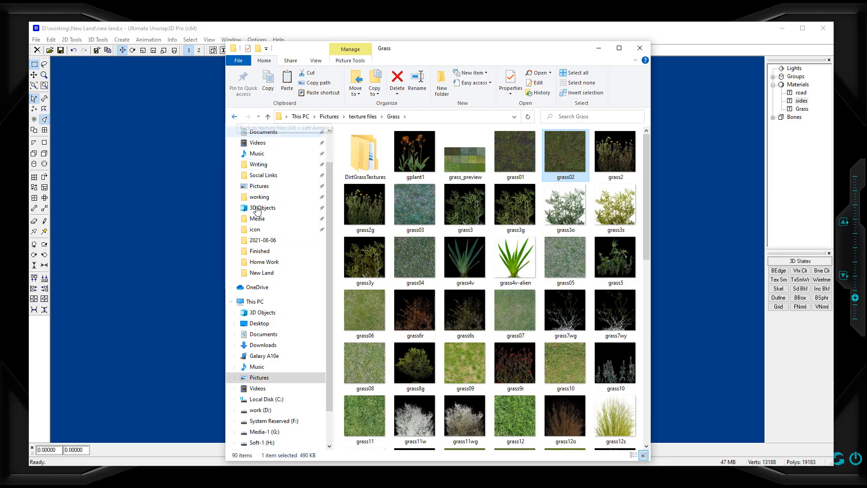
# Step: Paste the copied grass02 image into the New Land folder and rename it side
pyautogui.click(262, 273)
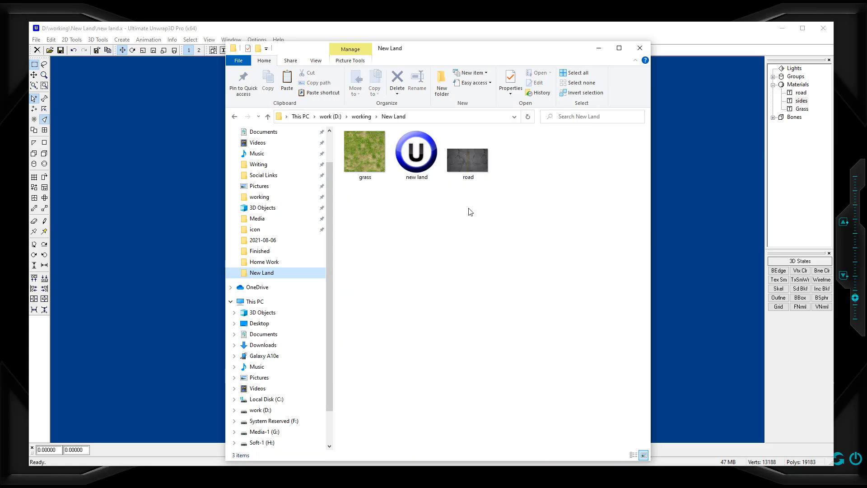
pyautogui.rightClick(467, 207)
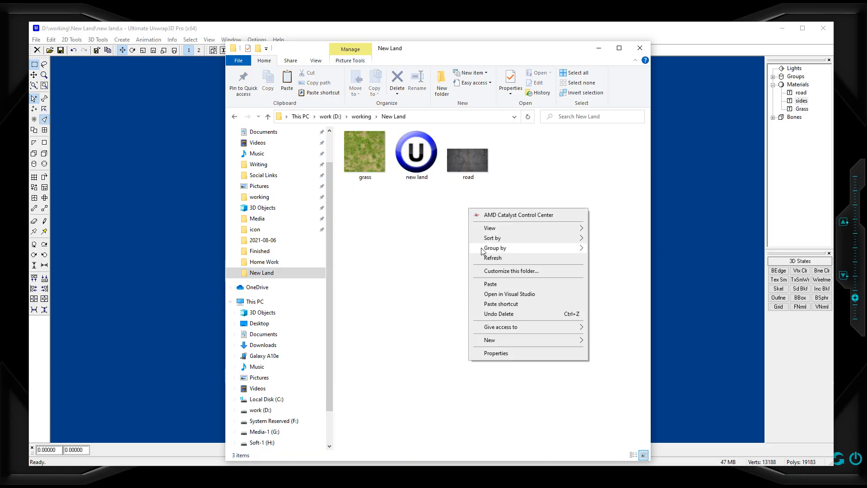
pyautogui.click(490, 284)
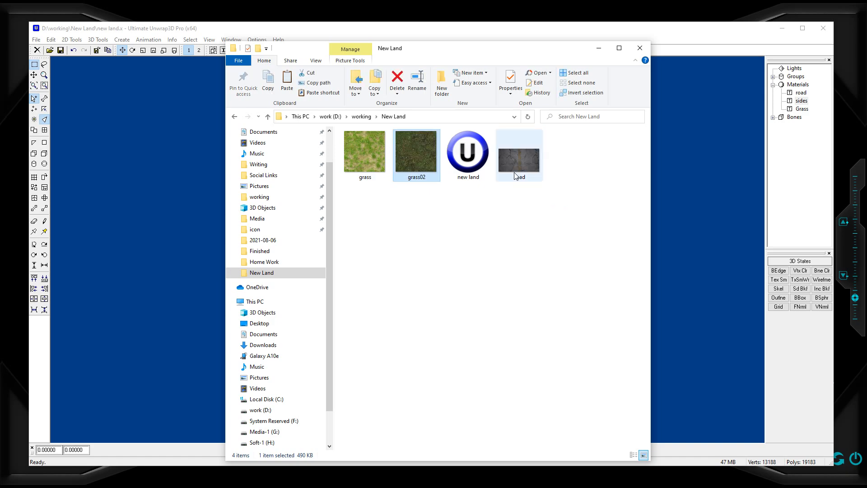
pyautogui.click(422, 177)
pyautogui.write('side')
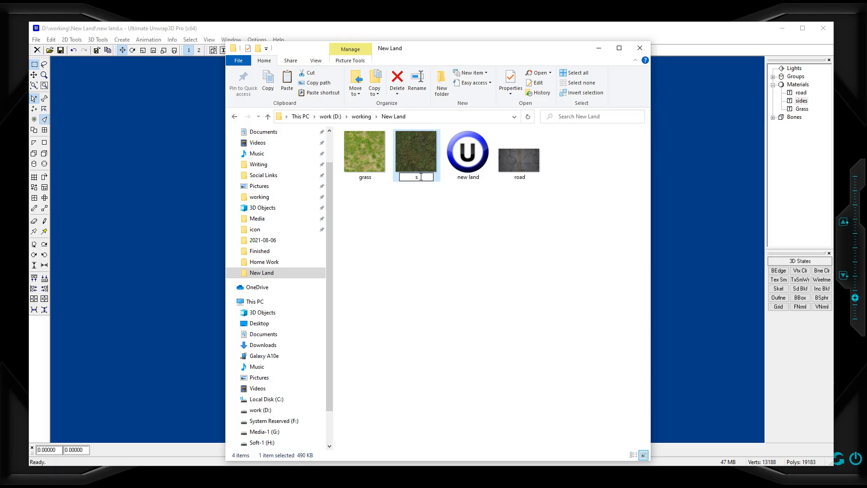
pyautogui.click(437, 228)
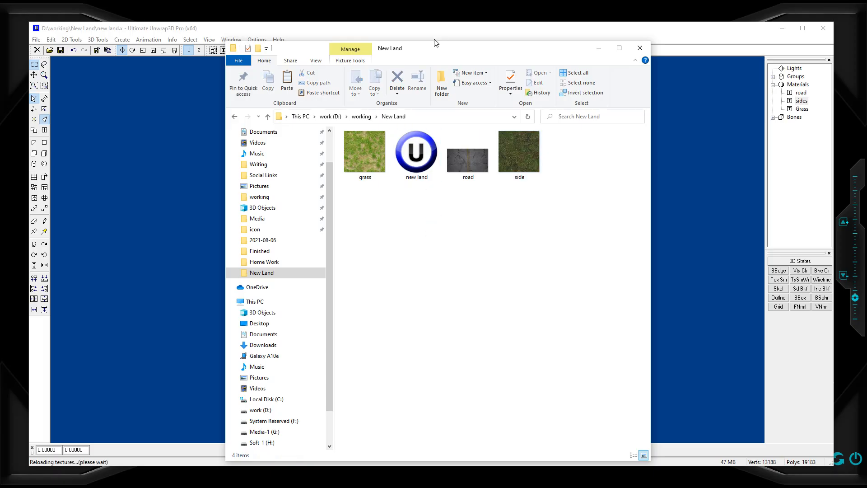
# Step: Switch back to Ultimate Unwrap3D and open the diffuse bitmap properties of the sides material
pyautogui.moveTo(437, 51); pyautogui.dragTo(0, 77)
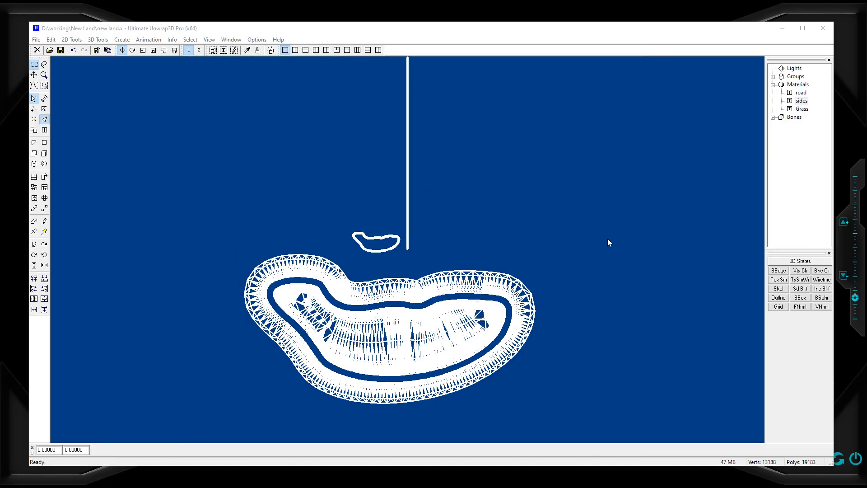
pyautogui.click(671, 204)
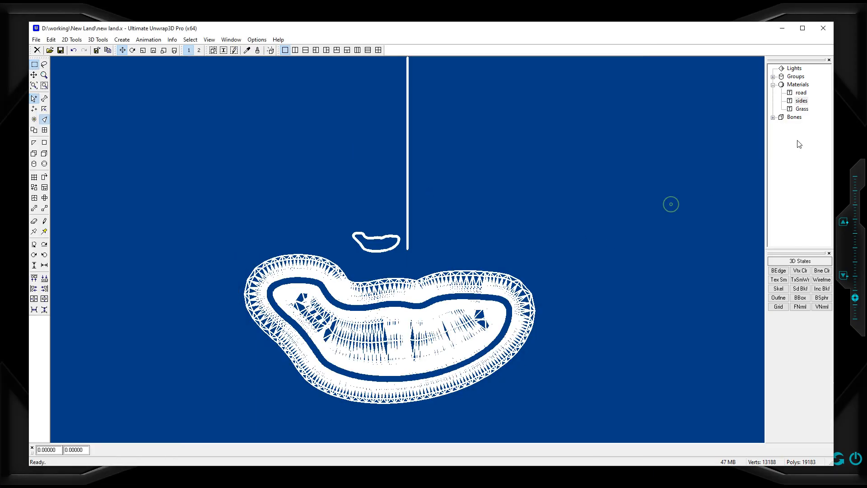
pyautogui.click(806, 103)
pyautogui.doubleClick(805, 103)
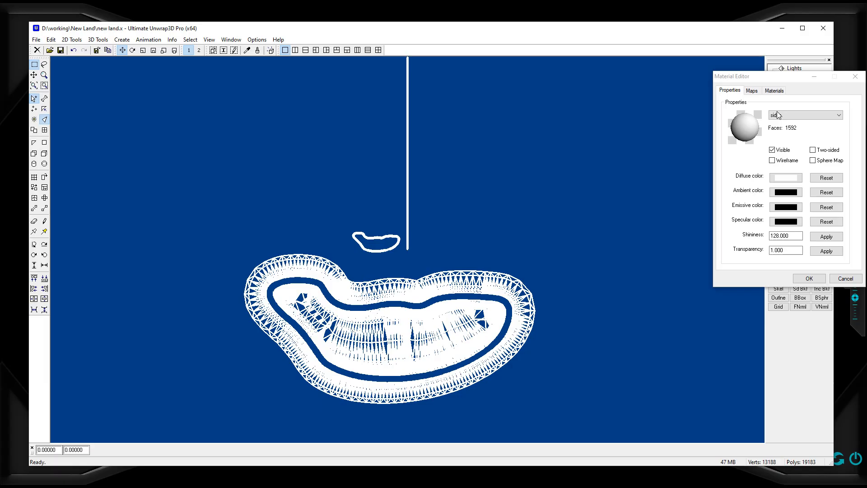
pyautogui.click(751, 91)
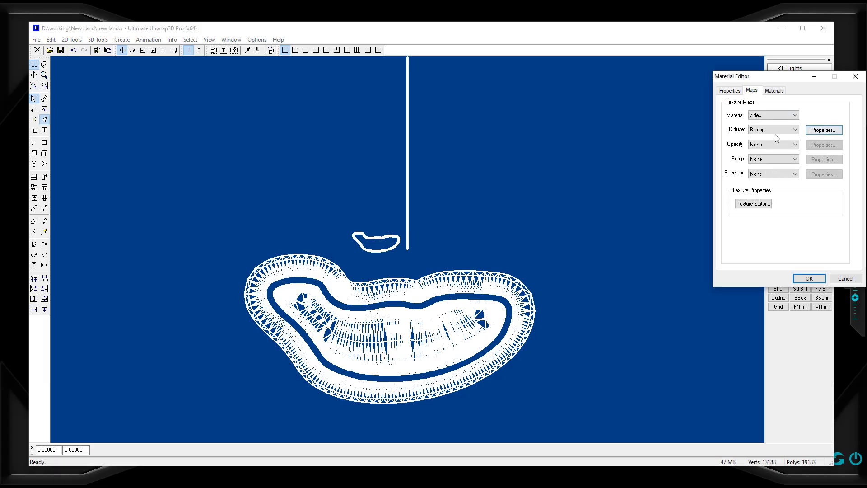
pyautogui.click(823, 130)
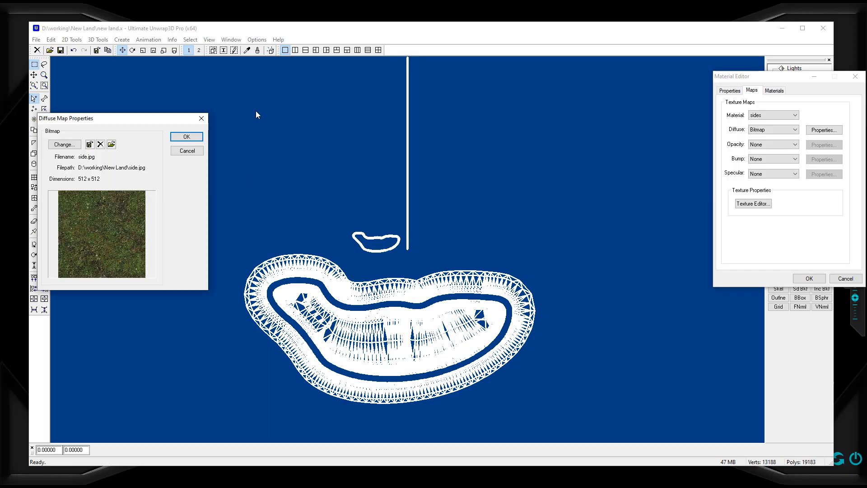
pyautogui.moveTo(144, 121); pyautogui.dragTo(302, 105)
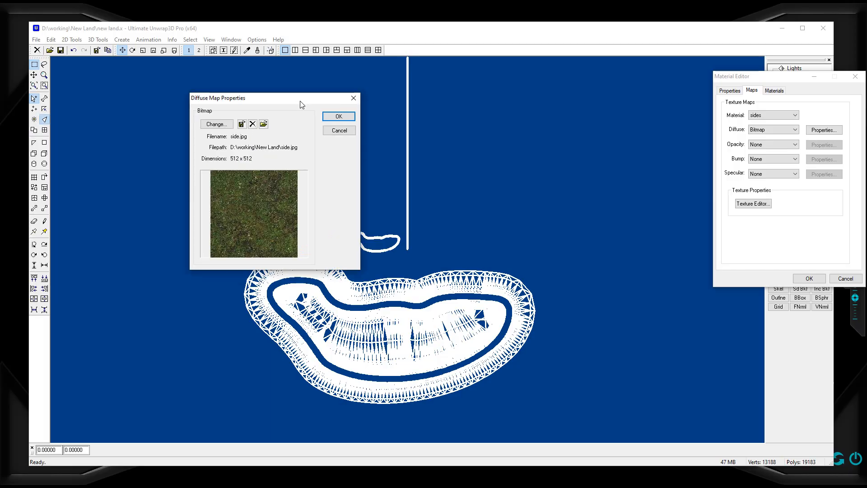
# Step: Load the side image from the New Land folder as the sides material's diffuse bitmap and accept the material changes
pyautogui.click(217, 123)
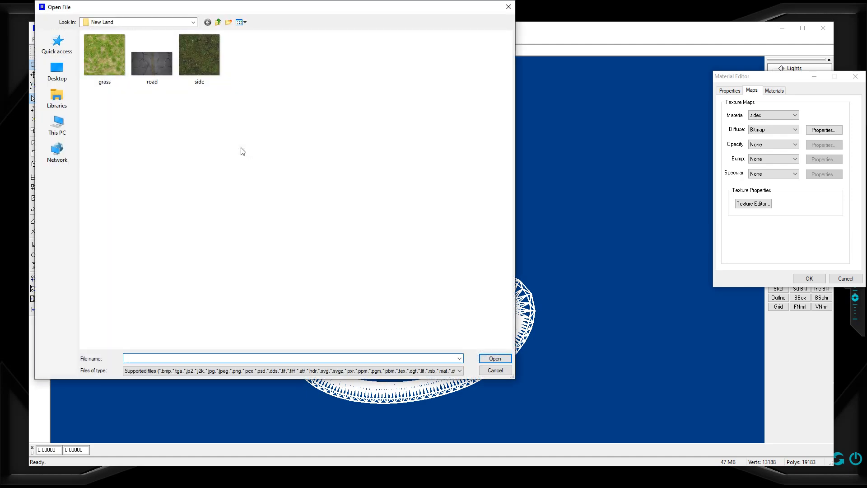
pyautogui.click(194, 37)
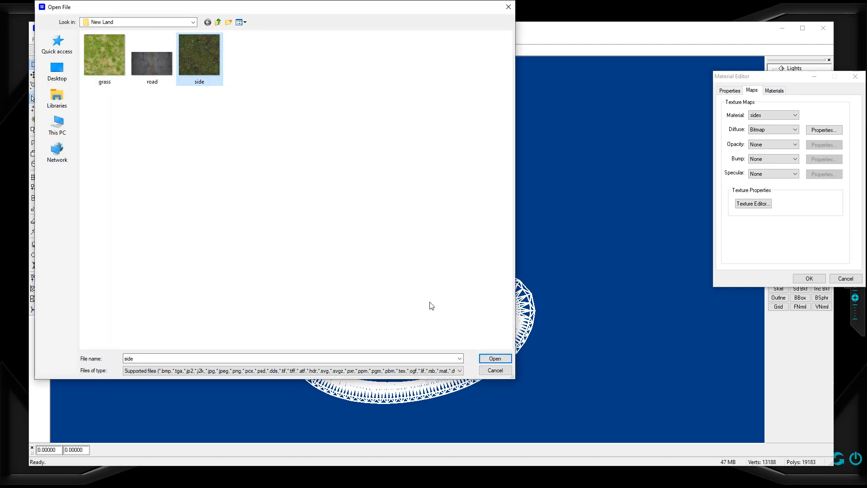
pyautogui.click(497, 360)
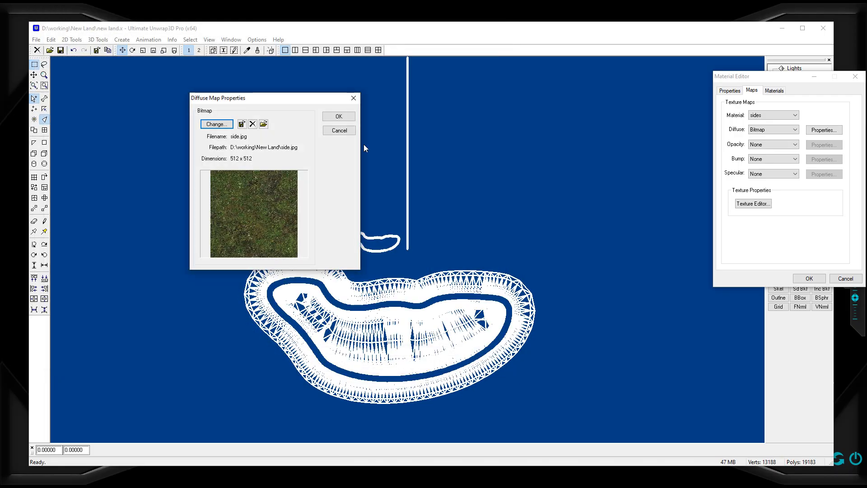
pyautogui.click(333, 115)
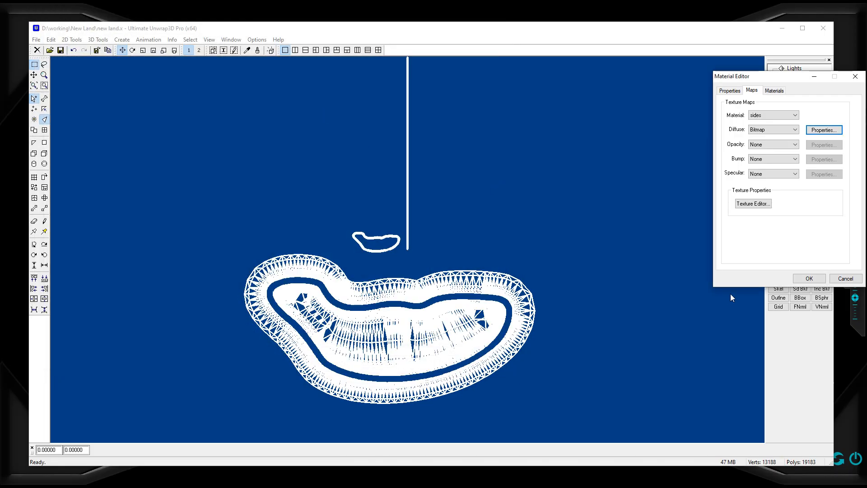
pyautogui.click(804, 279)
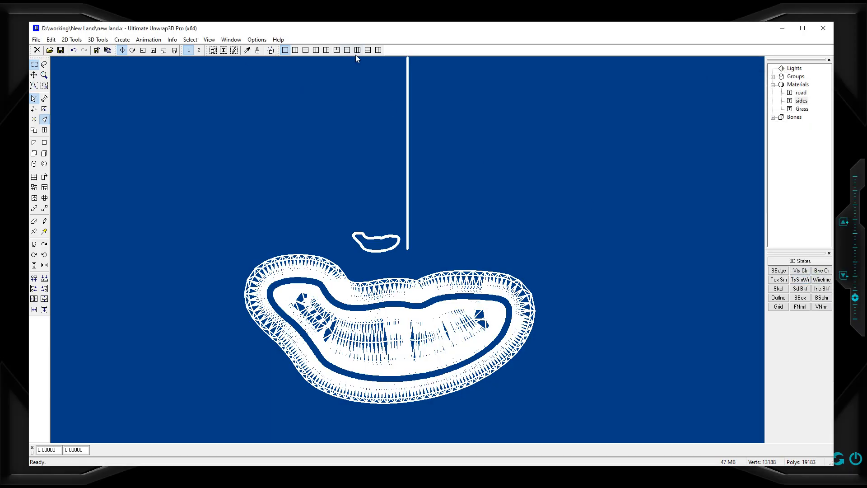
# Step: From the four-view layout, save the new land model as DirectX 9.0 with the preset export options and close Ultimate Unwrap3D
pyautogui.click(377, 51)
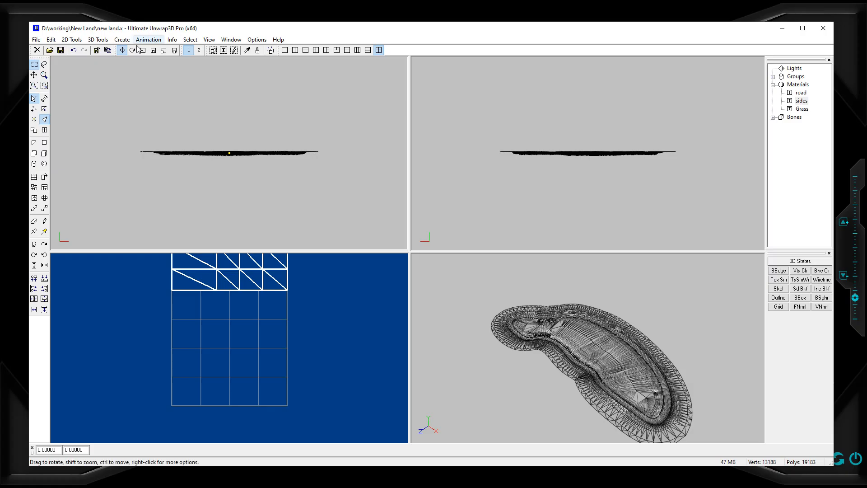
pyautogui.click(36, 39)
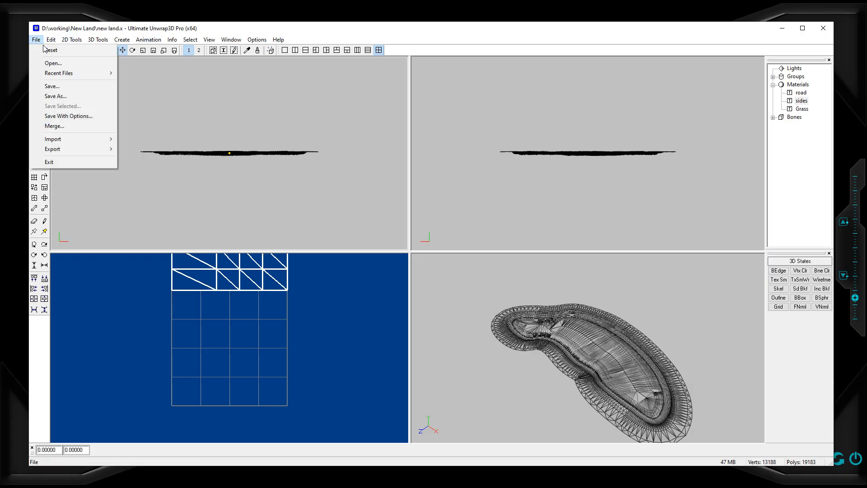
pyautogui.click(49, 88)
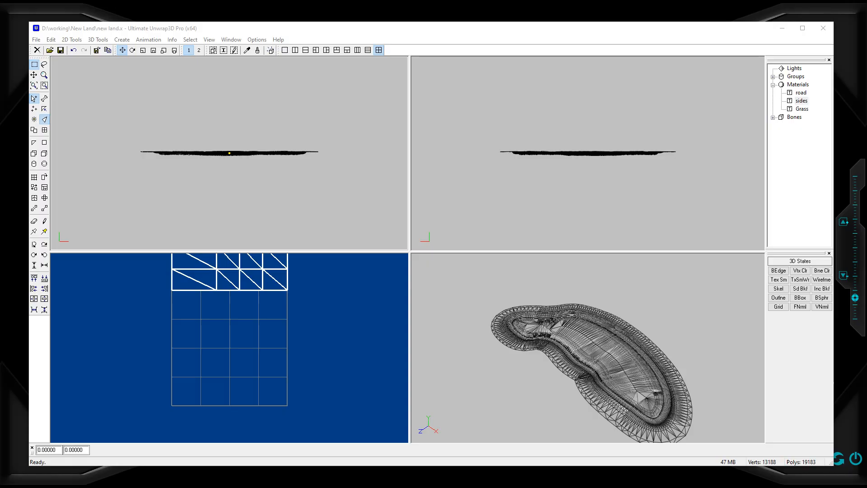
pyautogui.moveTo(0, 125); pyautogui.dragTo(354, 88)
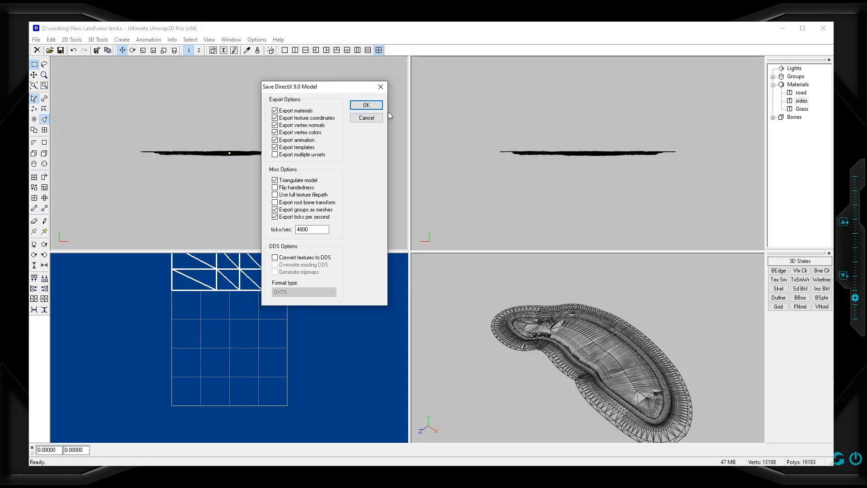
pyautogui.click(374, 109)
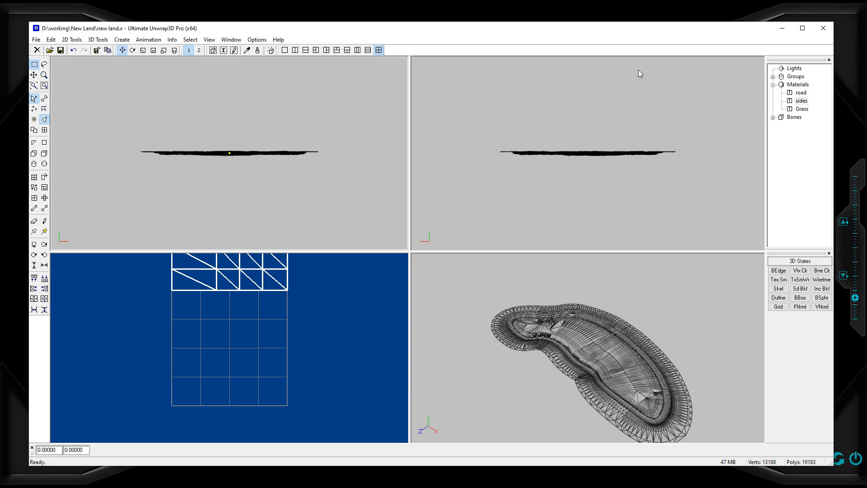
pyautogui.click(823, 28)
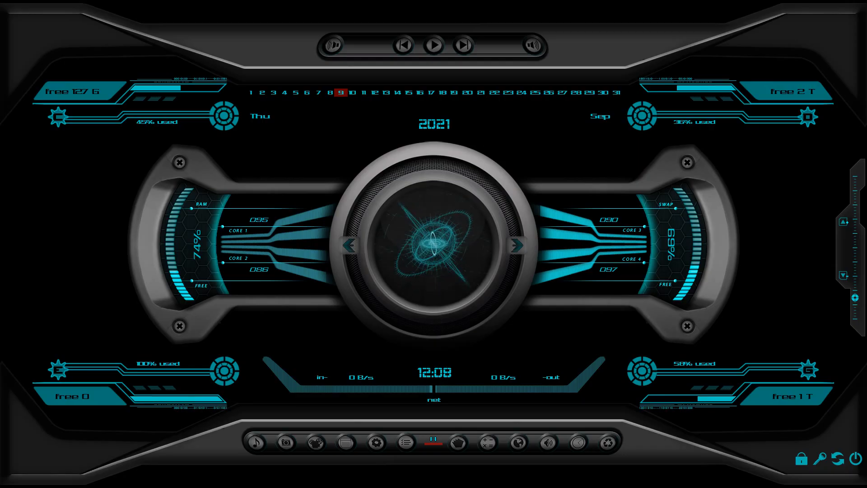
# Step: Bring up File Explorer and open the folder RaceRad\2022-3D Rad\3DRad_res\objects on the work (D:) drive
pyautogui.moveTo(0, 28); pyautogui.dragTo(544, 64)
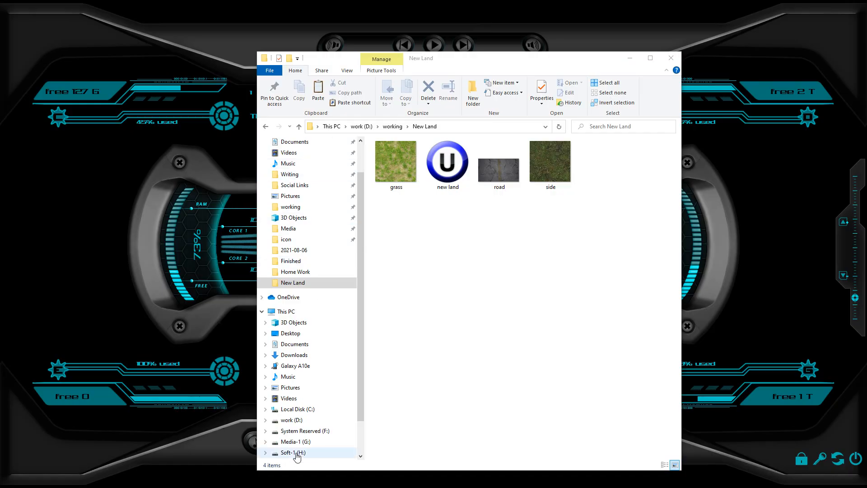
pyautogui.click(296, 422)
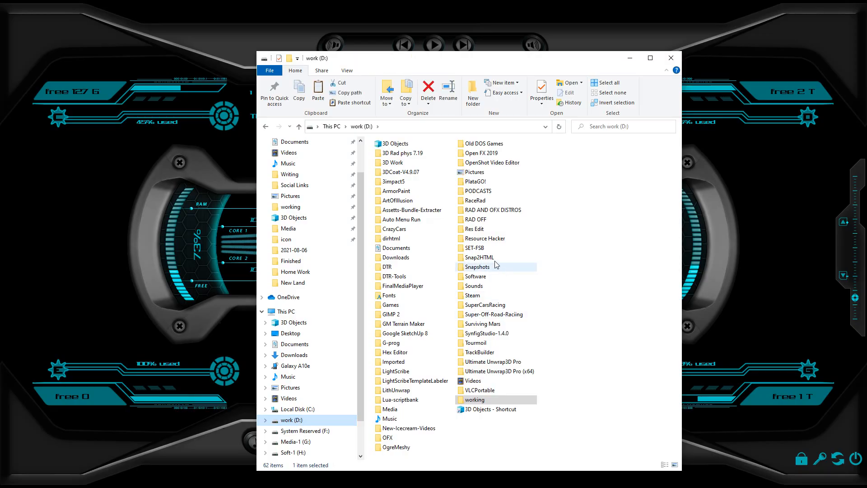
pyautogui.doubleClick(480, 201)
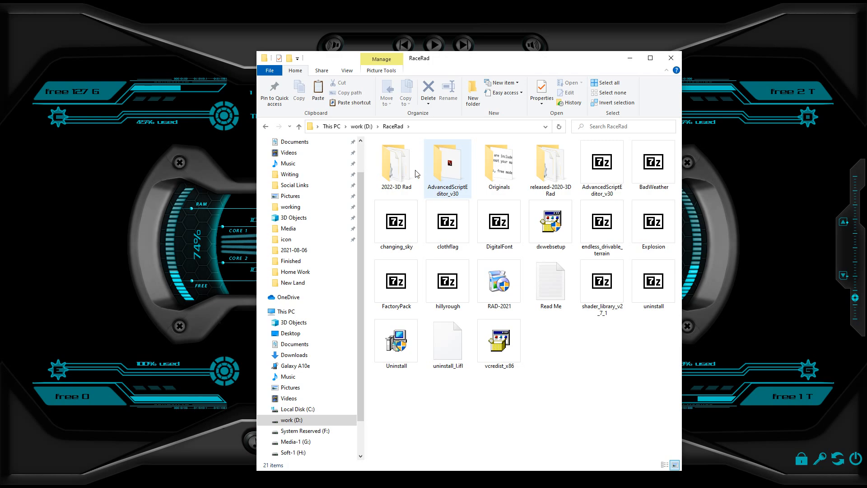
pyautogui.doubleClick(393, 179)
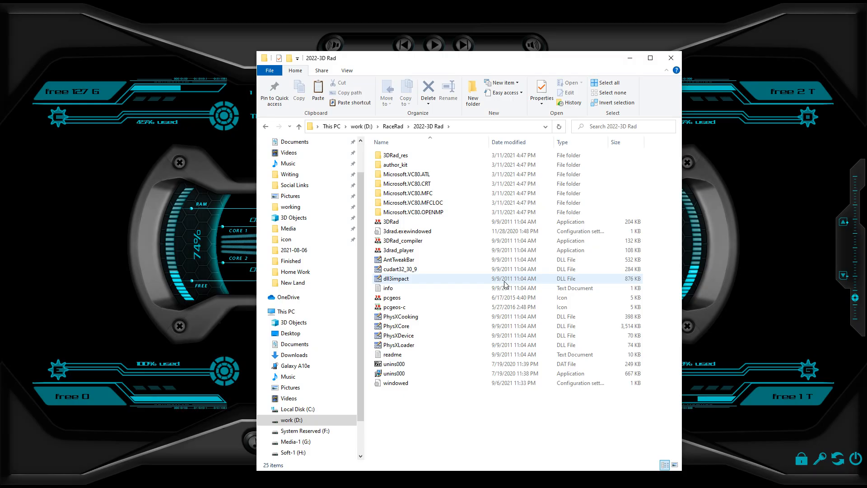
pyautogui.click(401, 158)
pyautogui.doubleClick(402, 158)
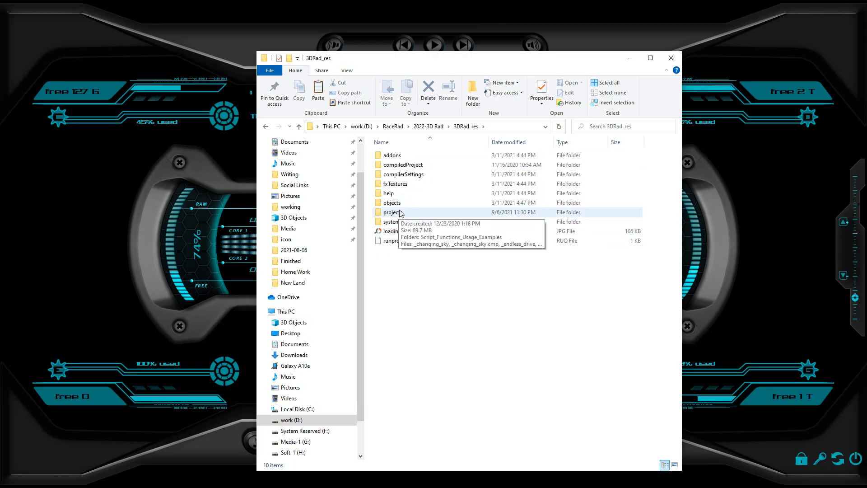
pyautogui.doubleClick(451, 202)
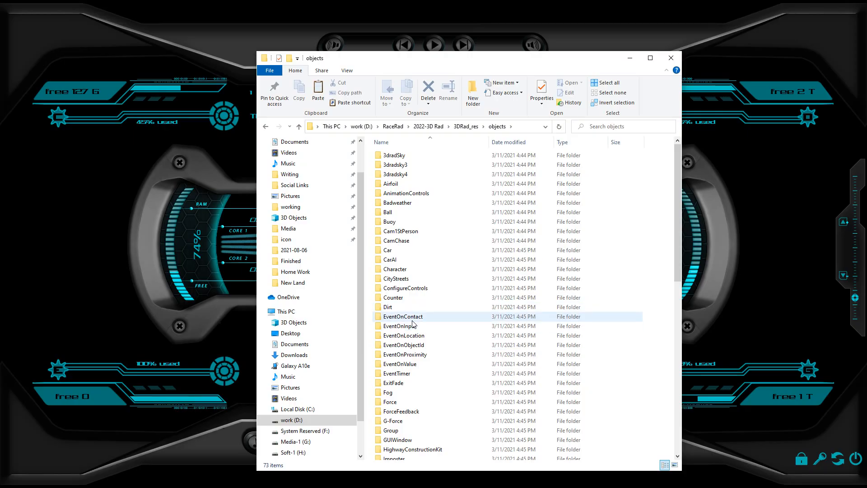
# Step: Open the RigidBody folder inside objects and go into its data folder
pyautogui.scroll(-6, 412, 323)
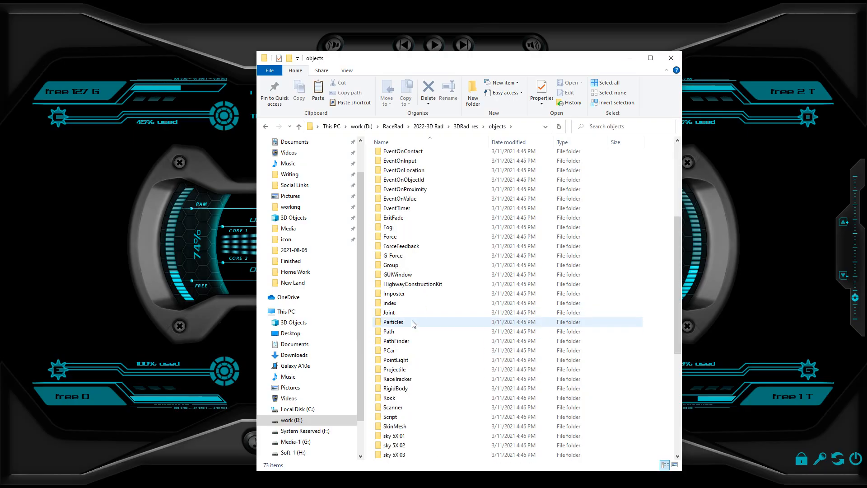
pyautogui.doubleClick(402, 390)
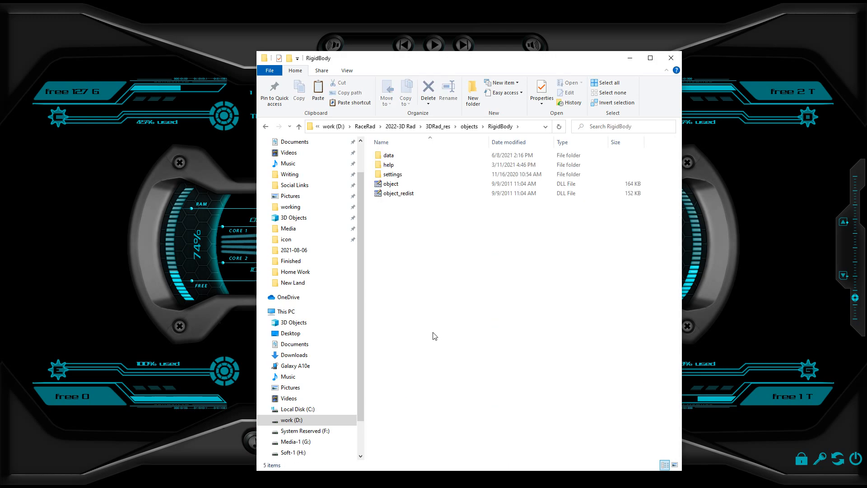
pyautogui.click(393, 157)
pyautogui.doubleClick(394, 157)
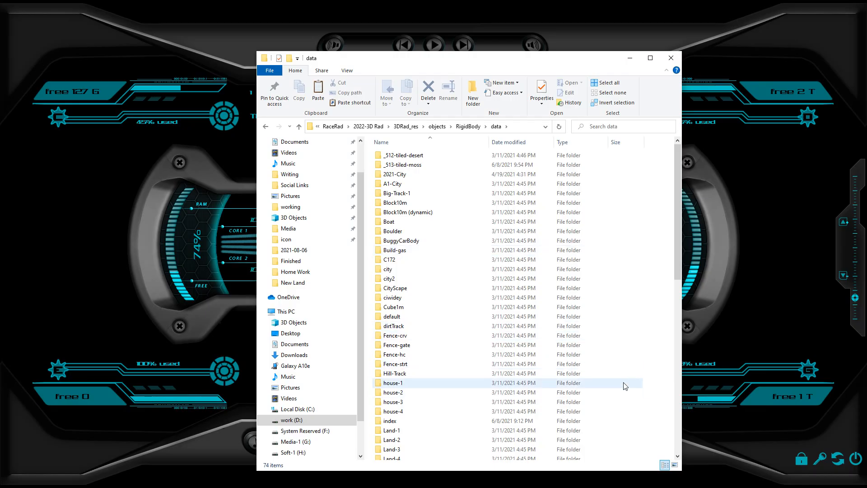
# Step: Create a folder named New-Land-001 in the RigidBody data folder and open it
pyautogui.rightClick(655, 372)
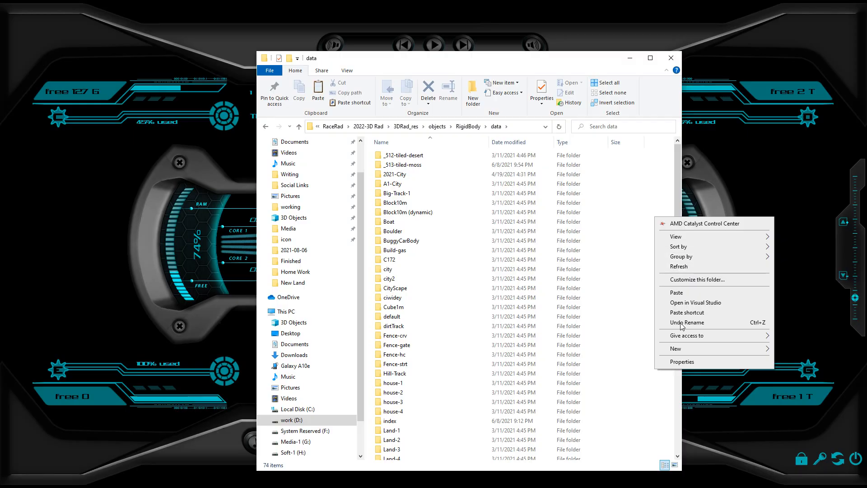
pyautogui.moveTo(684, 352)
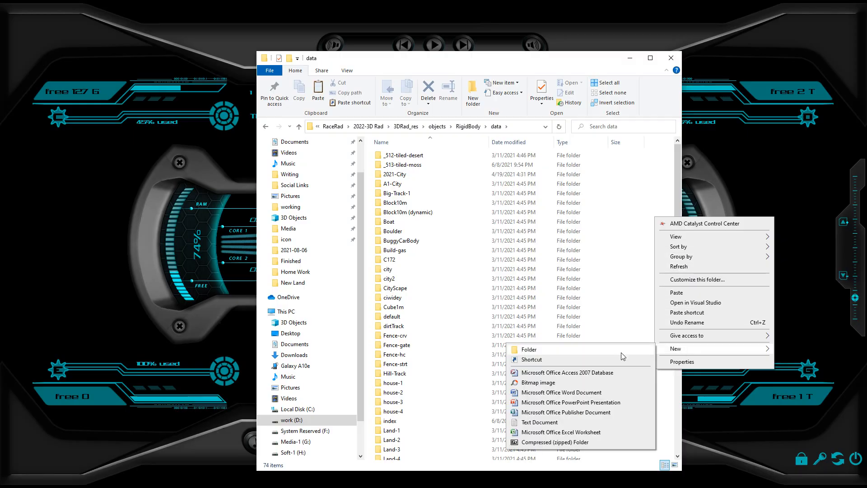
pyautogui.click(605, 352)
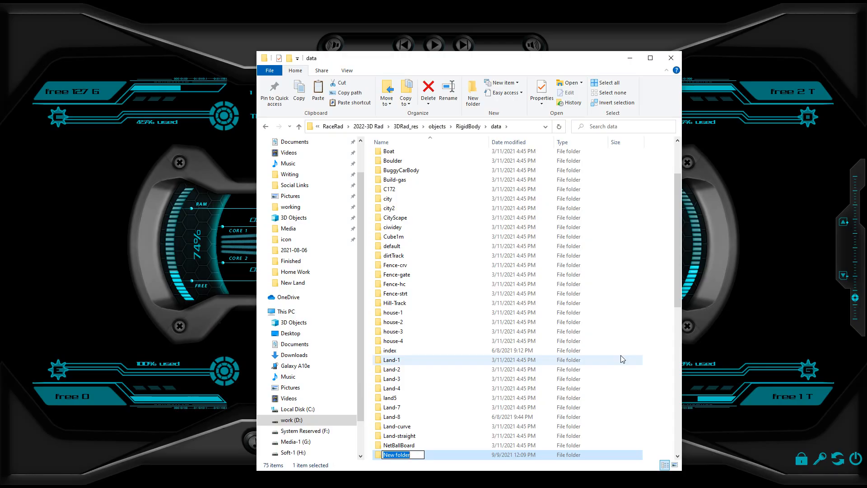
pyautogui.write('New-Land-001')
pyautogui.press('Return')
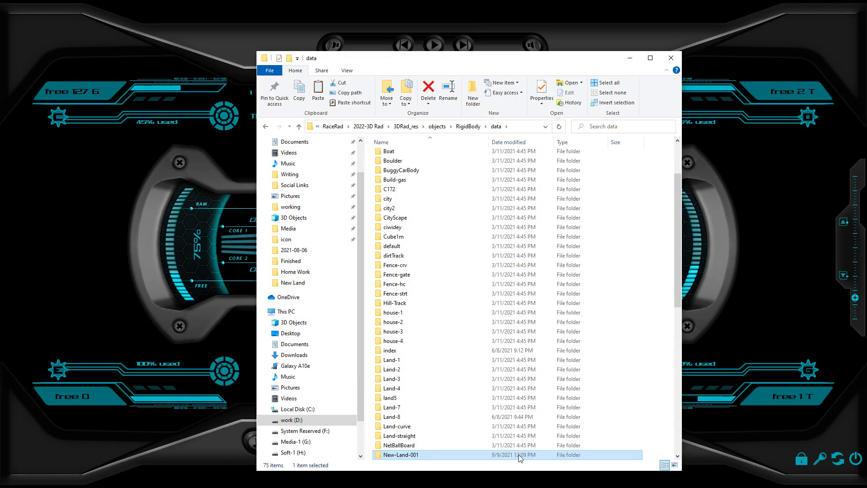
pyautogui.click(457, 453)
pyautogui.doubleClick(457, 454)
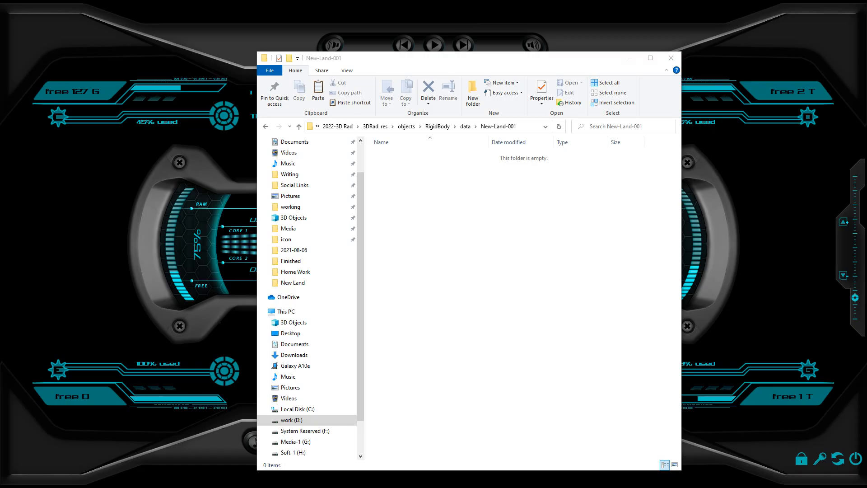
# Step: Copy the grass, new land, road and side files from the New Land folder into New-Land-001
pyautogui.press('super+e')
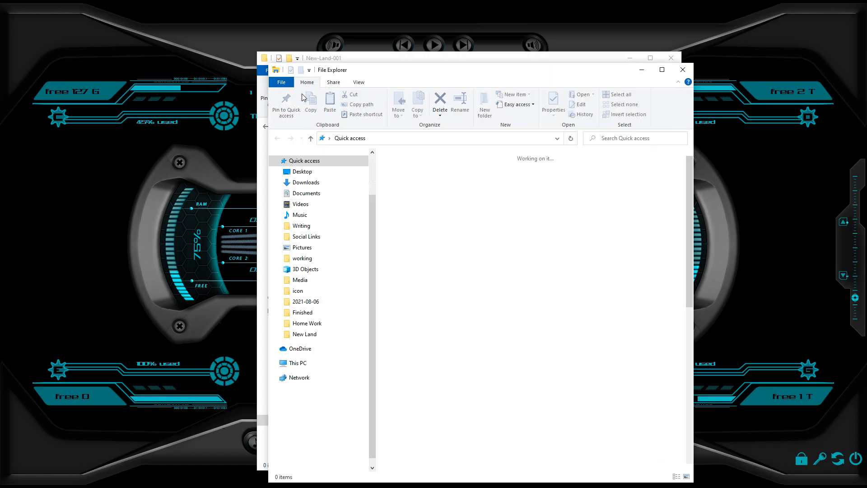
pyautogui.click(310, 334)
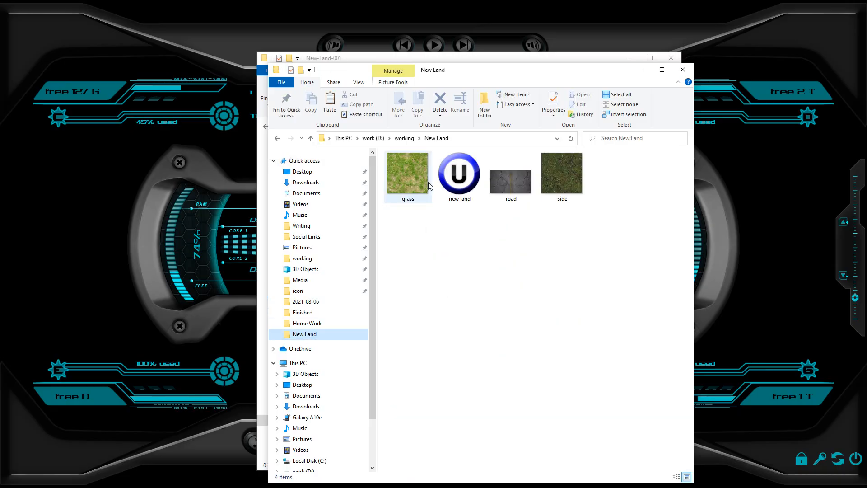
pyautogui.click(405, 156)
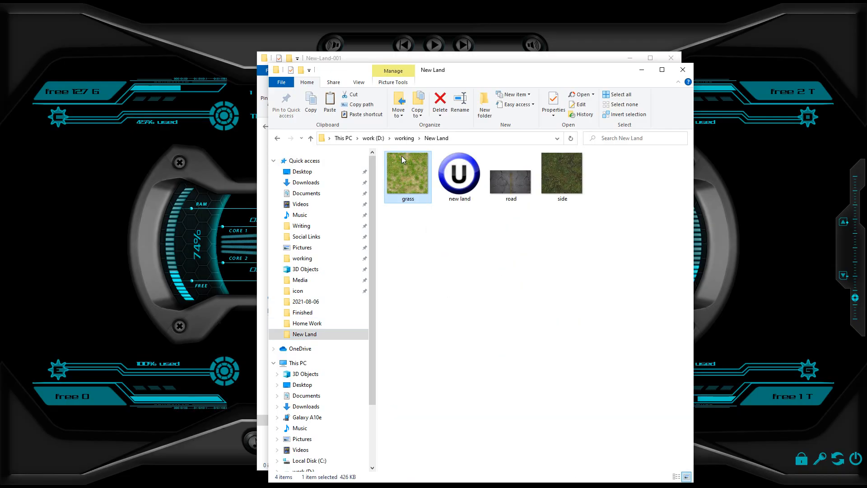
pyautogui.keyDown('shift'); pyautogui.click(567, 195); pyautogui.keyUp('shift')
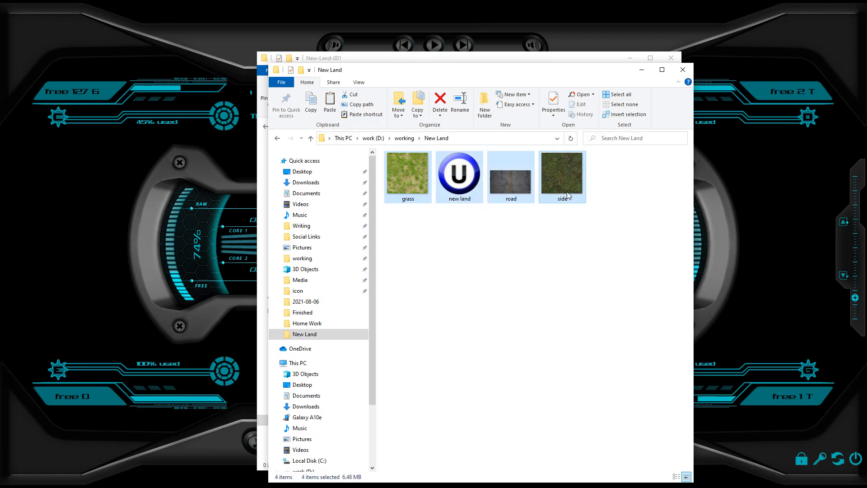
pyautogui.rightClick(566, 193)
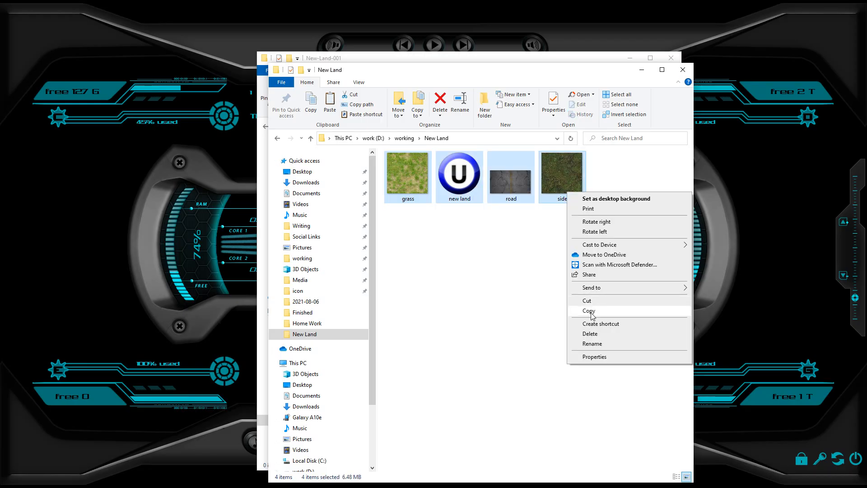
pyautogui.click(591, 312)
pyautogui.moveTo(509, 71); pyautogui.dragTo(0, 111)
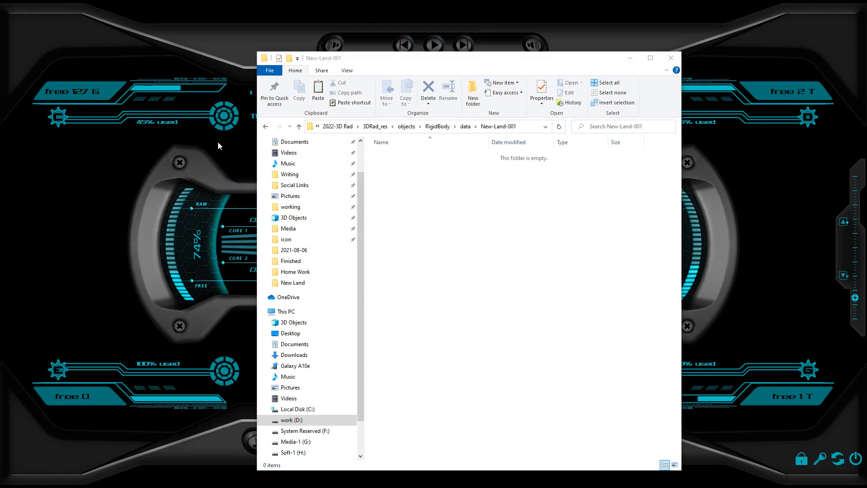
pyautogui.click(474, 172)
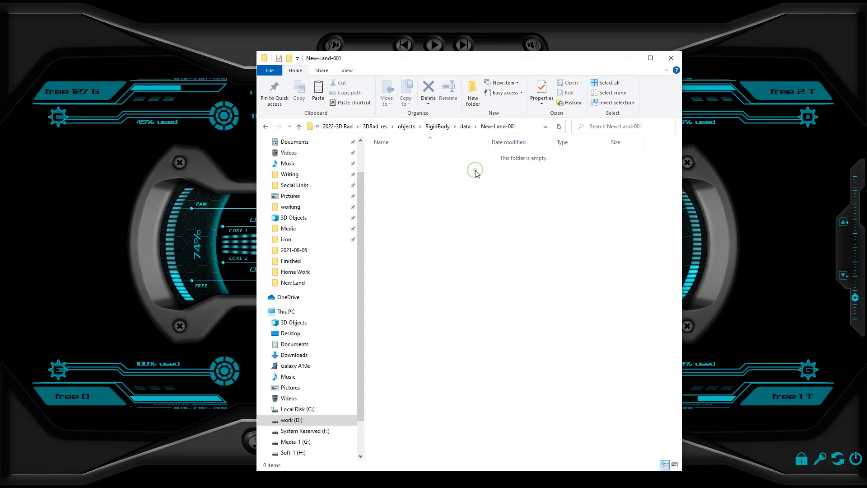
pyautogui.rightClick(502, 156)
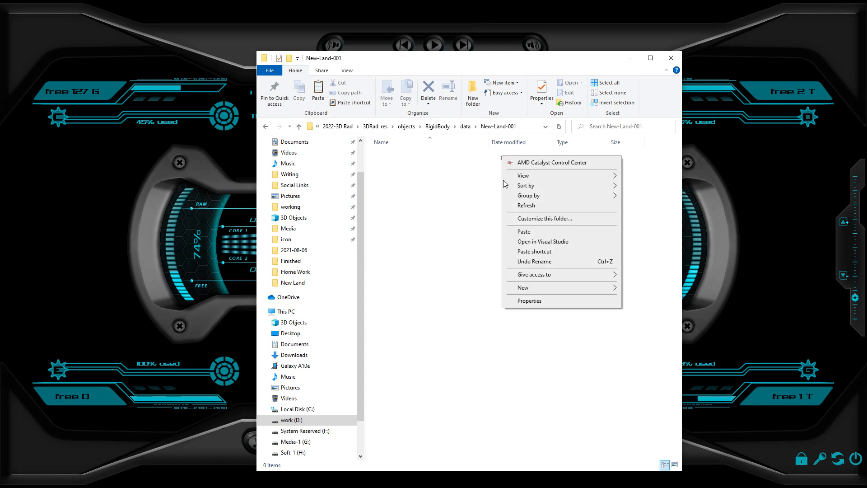
pyautogui.click(523, 232)
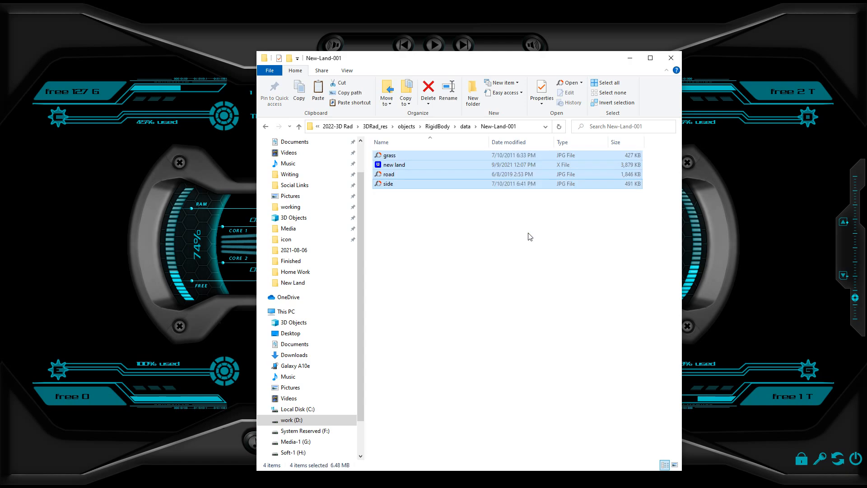
pyautogui.click(515, 235)
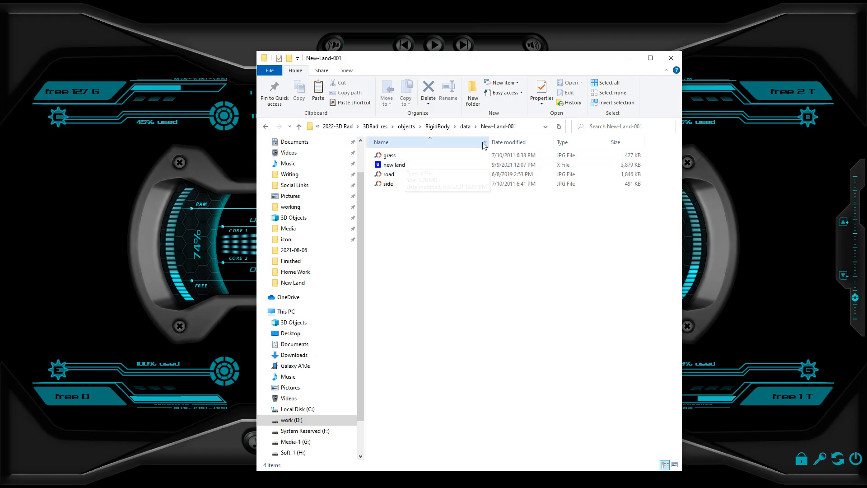
# Step: Examine how the model files are named in the neighbouring Land-8 folder and return to New-Land-001
pyautogui.click(466, 127)
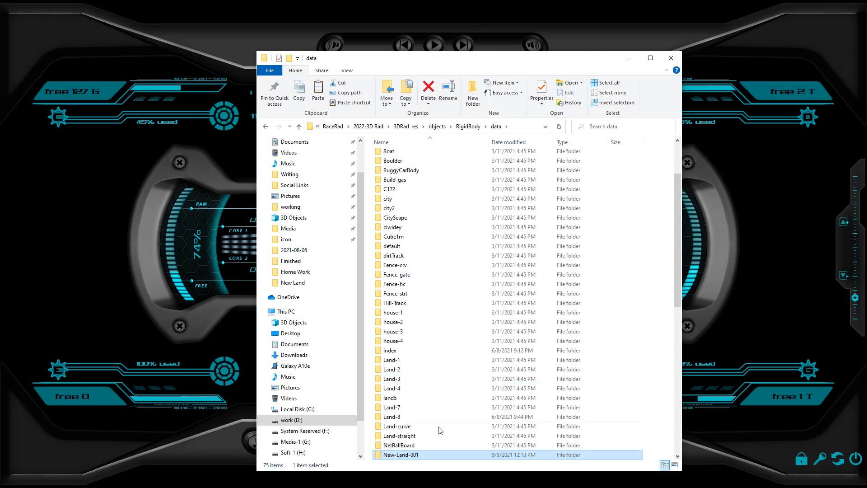
pyautogui.doubleClick(396, 419)
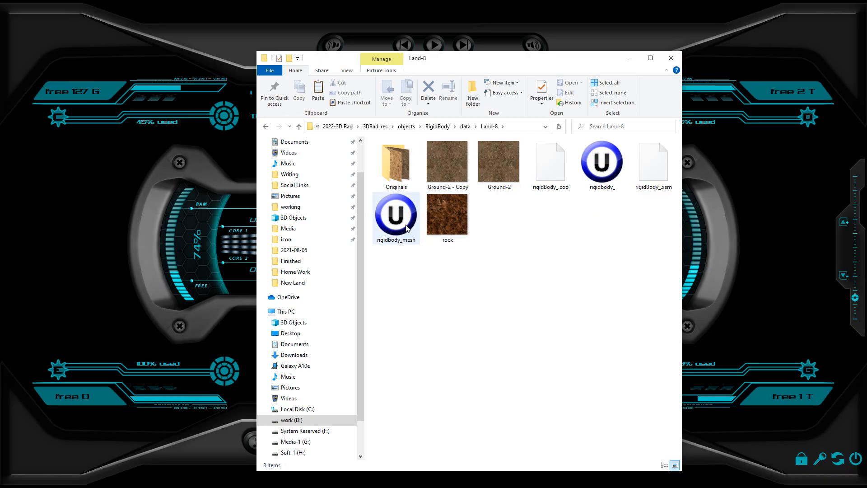
pyautogui.moveTo(404, 226)
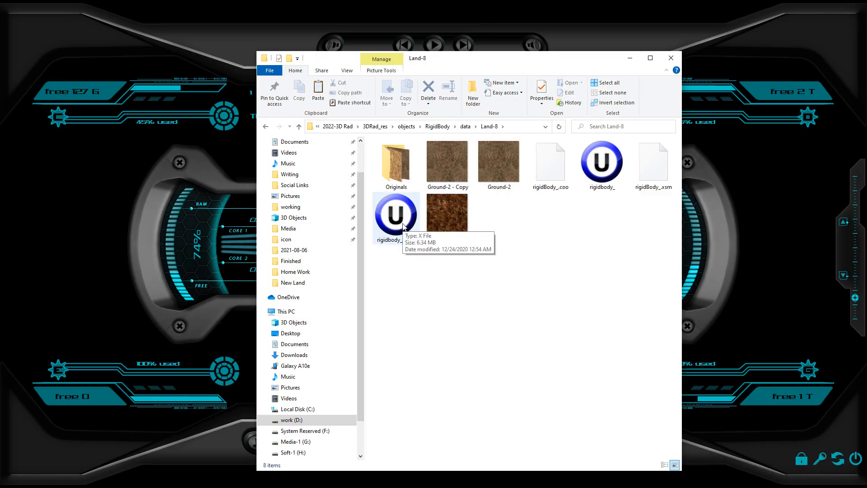
pyautogui.click(465, 127)
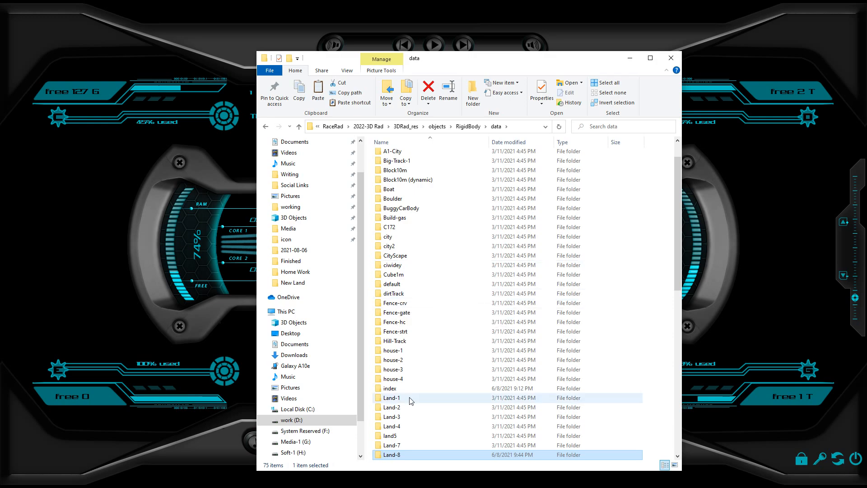
pyautogui.scroll(-5, 411, 401)
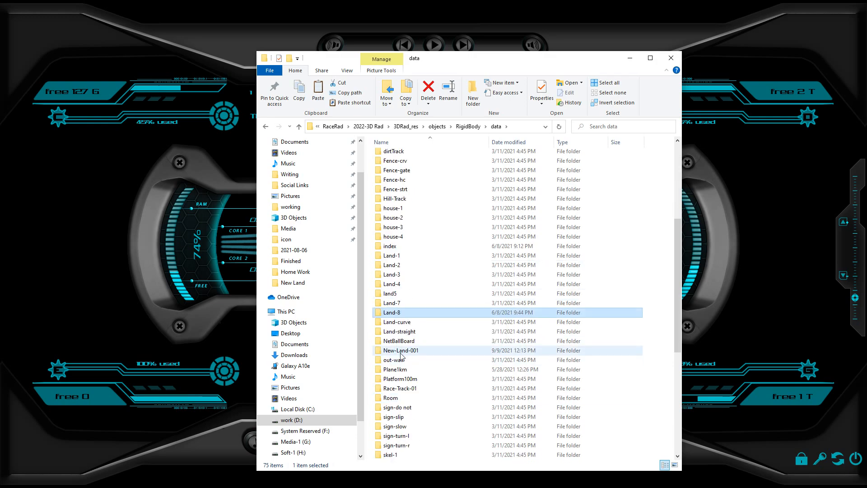
pyautogui.doubleClick(400, 355)
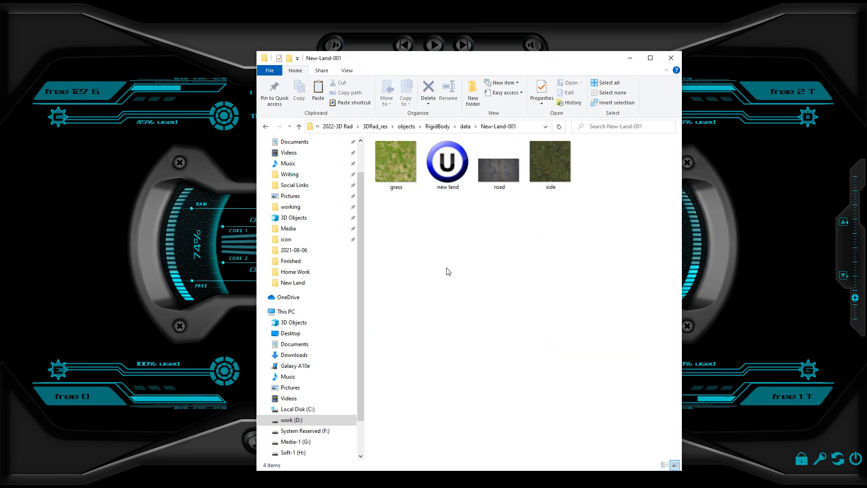
# Step: Duplicate the new land model file within New-Land-001 and rename the copy RigidBody_
pyautogui.click(446, 187)
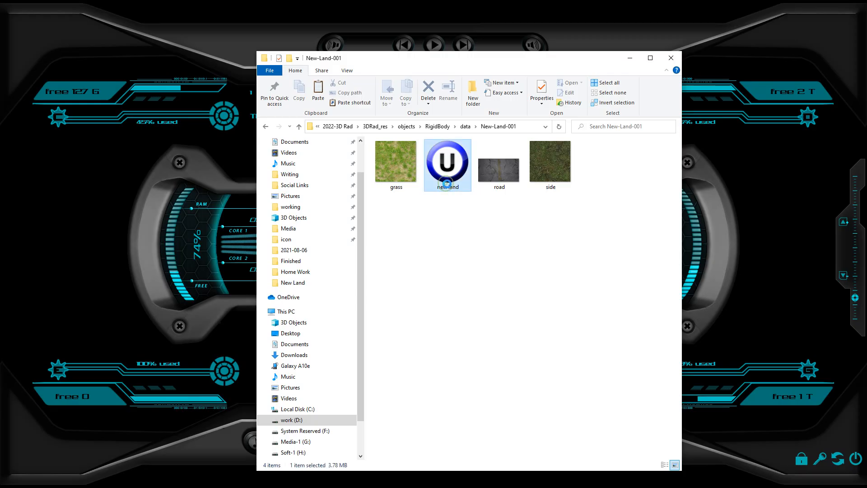
pyautogui.rightClick(450, 185)
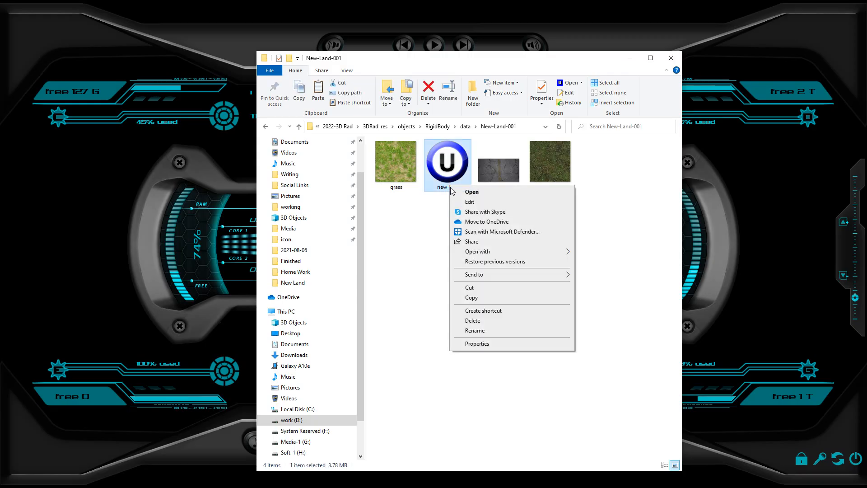
pyautogui.click(471, 297)
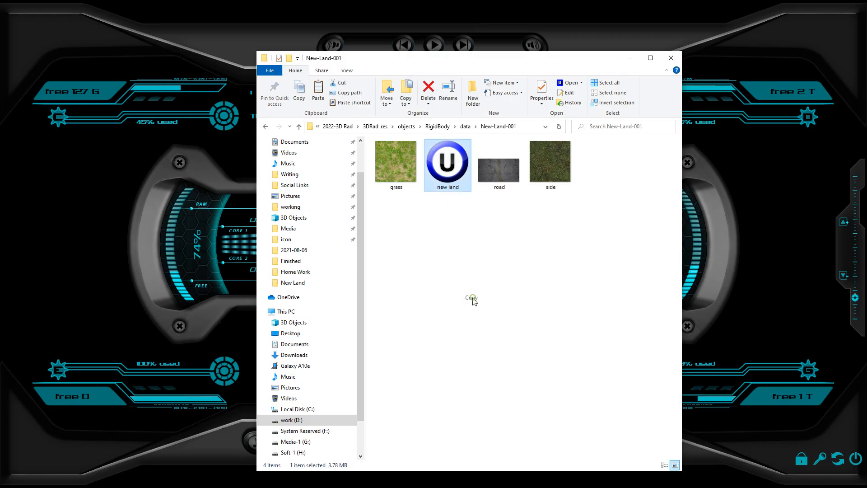
pyautogui.rightClick(445, 238)
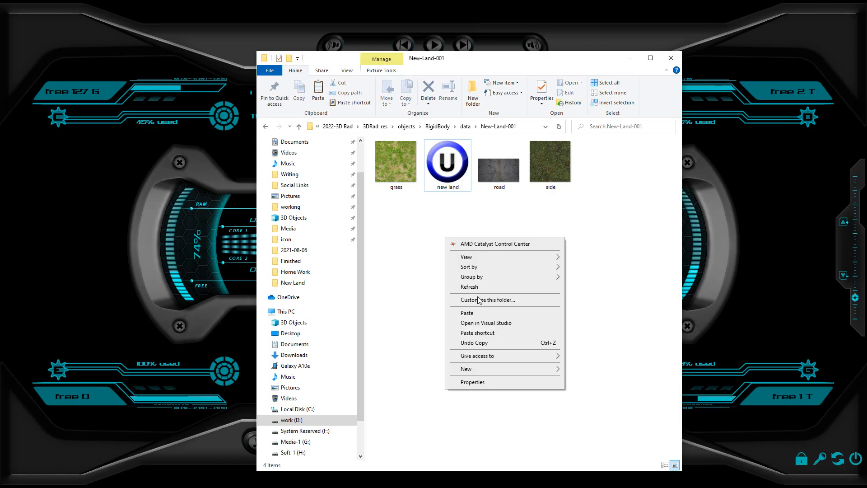
pyautogui.click(468, 313)
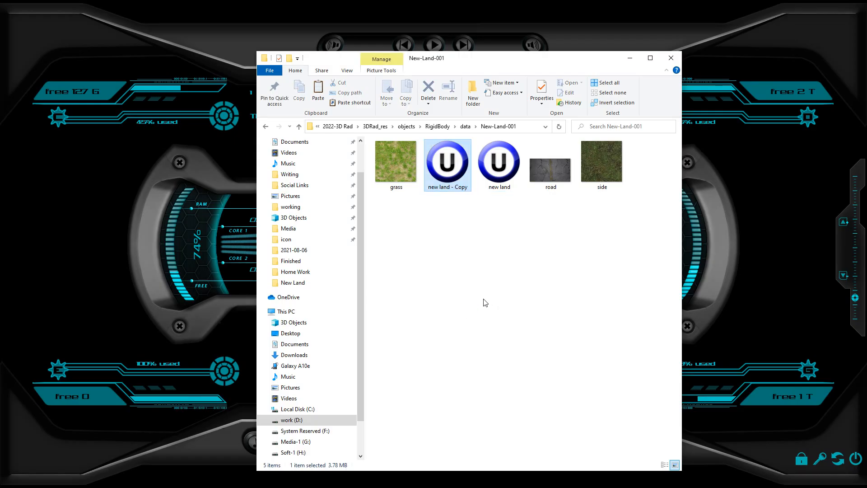
pyautogui.click(457, 187)
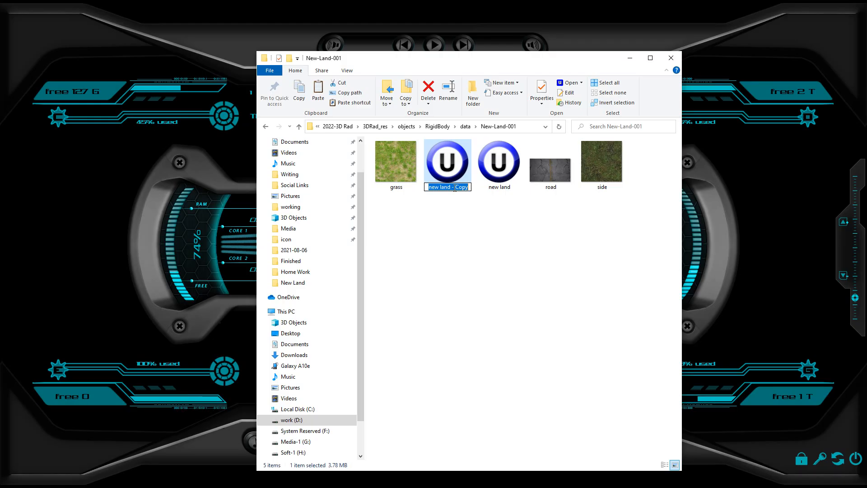
pyautogui.write('RigidBody_')
pyautogui.click(490, 238)
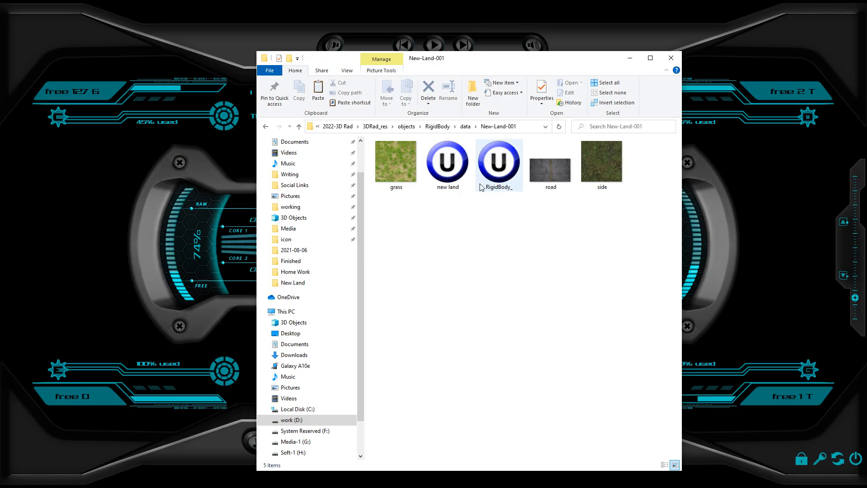
# Step: Make a duplicate of the RigidBody_ model file in the same New-Land-001 folder
pyautogui.rightClick(494, 174)
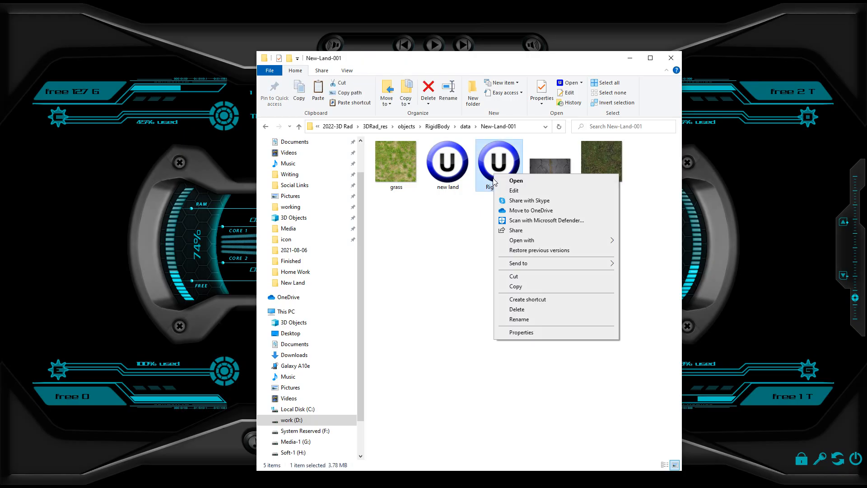
pyautogui.click(518, 289)
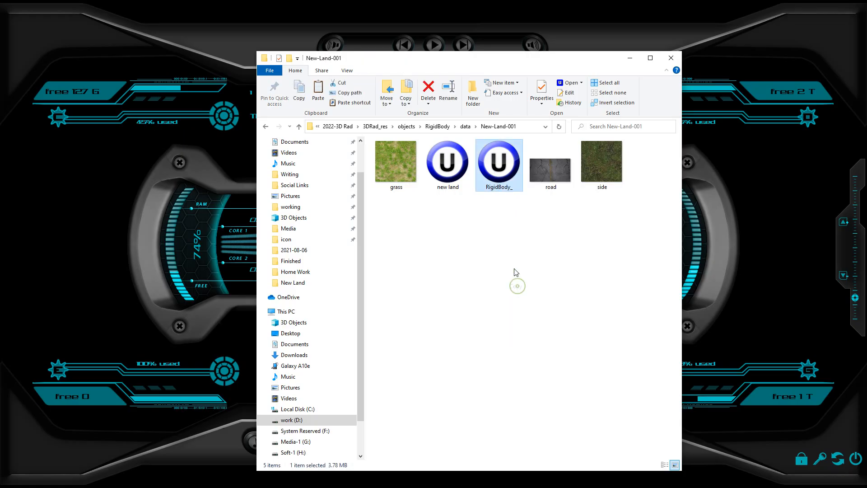
pyautogui.rightClick(445, 229)
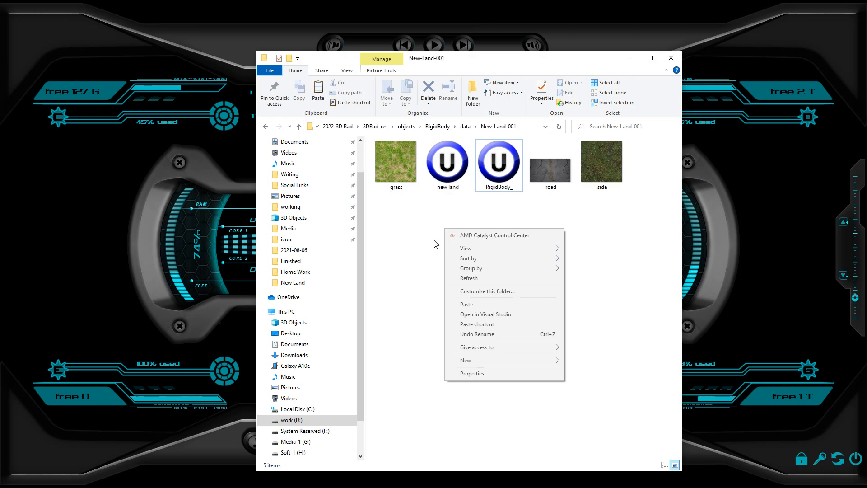
pyautogui.click(468, 303)
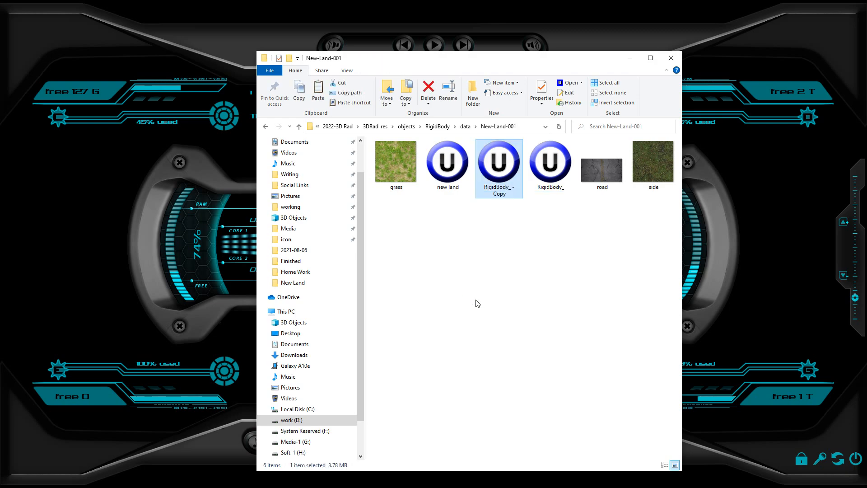
# Step: Rename the copy of the RigidBody_ model file as RigidBody_Mesh
pyautogui.click(503, 187)
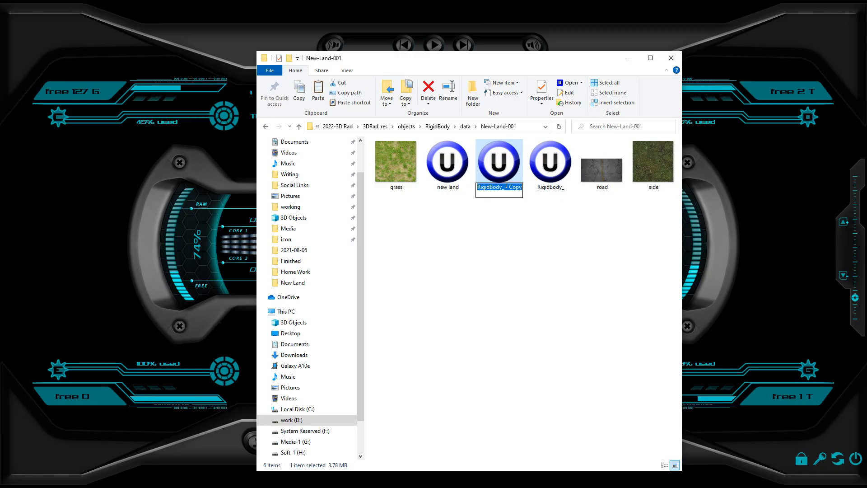
pyautogui.moveTo(505, 187); pyautogui.dragTo(542, 202)
pyautogui.press('BackSpace')
pyautogui.write('Mesh')
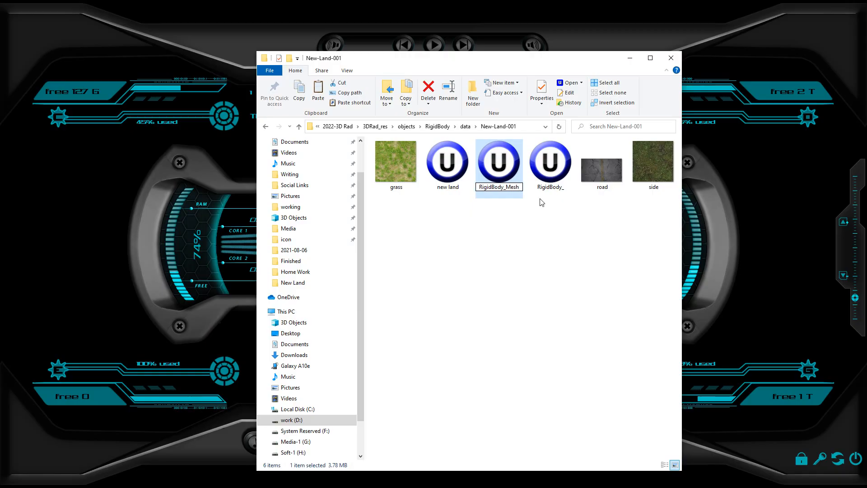
pyautogui.click(535, 243)
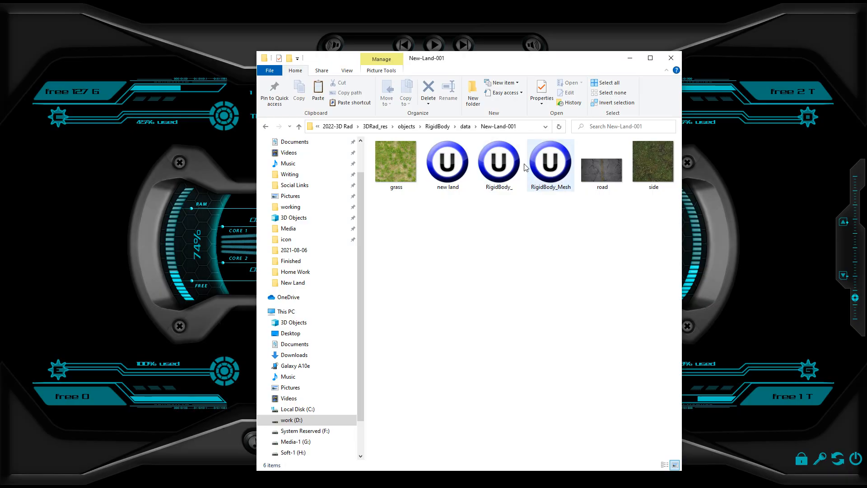
# Step: Open the index folder within RigidBody's data folder and look through its thumbnail images
pyautogui.click(465, 126)
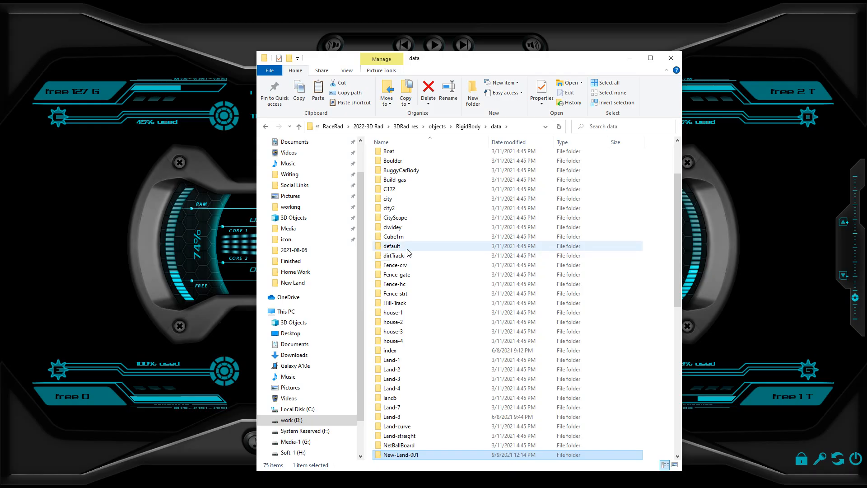
pyautogui.scroll(-6, 449, 396)
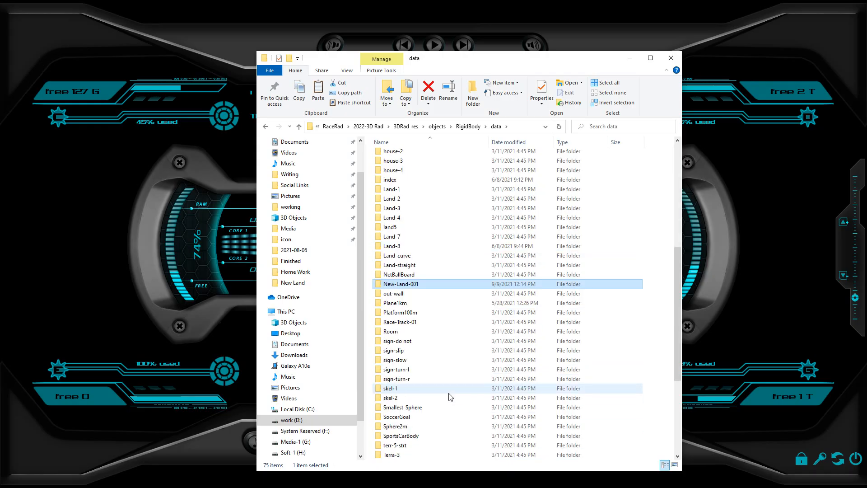
pyautogui.scroll(5, 450, 396)
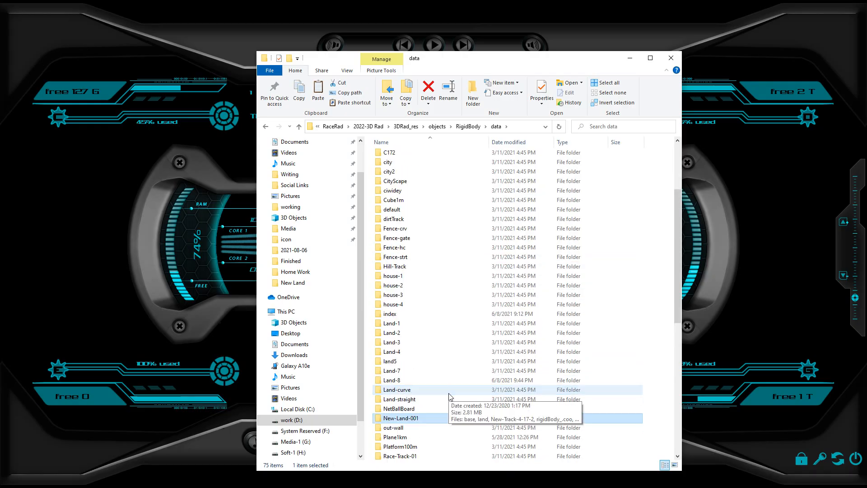
pyautogui.doubleClick(383, 314)
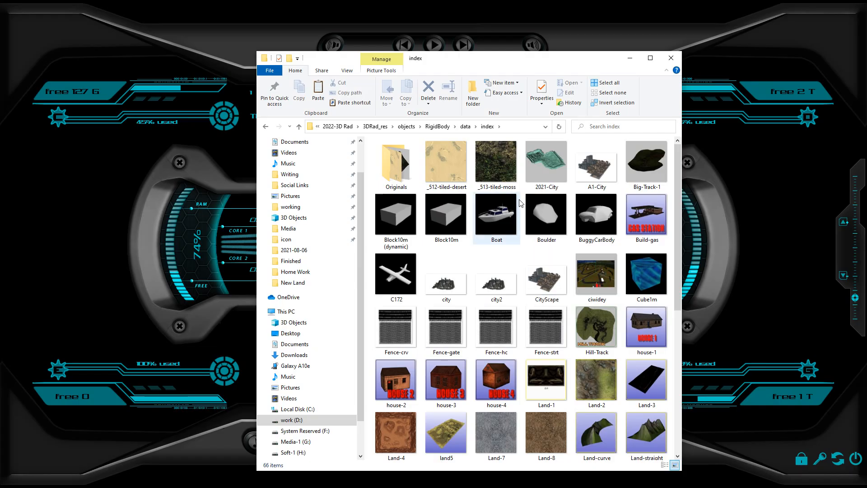
pyautogui.scroll(-5, 520, 203)
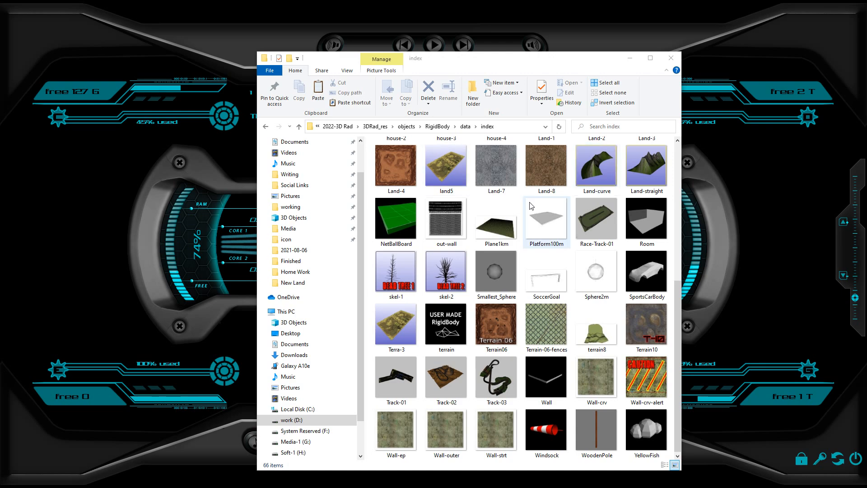
# Step: Check the file type and pixel dimensions of the Land-7 thumbnail in its properties
pyautogui.rightClick(495, 178)
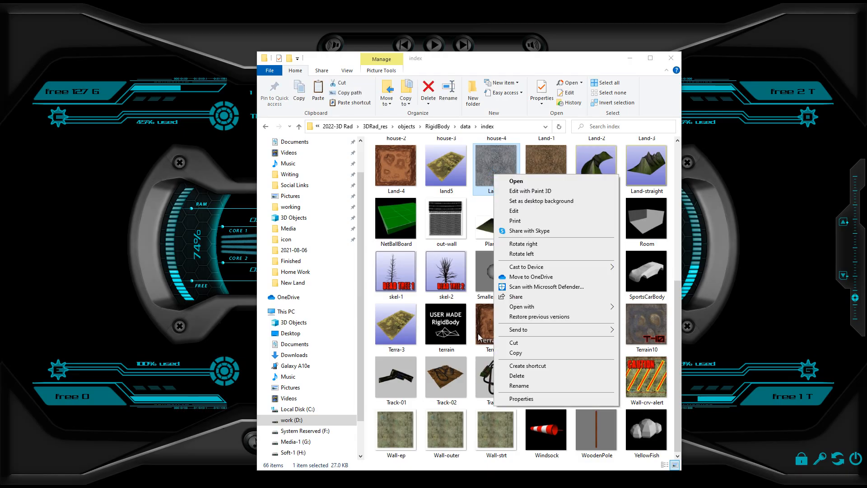
pyautogui.click(523, 399)
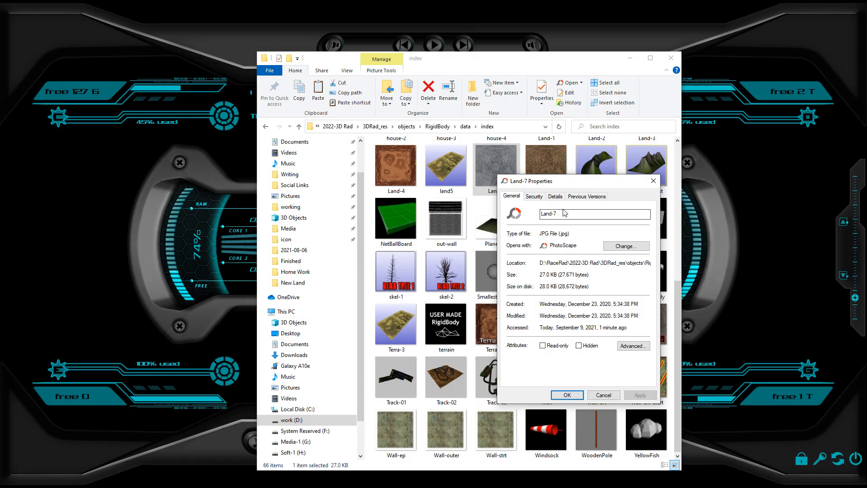
pyautogui.click(555, 197)
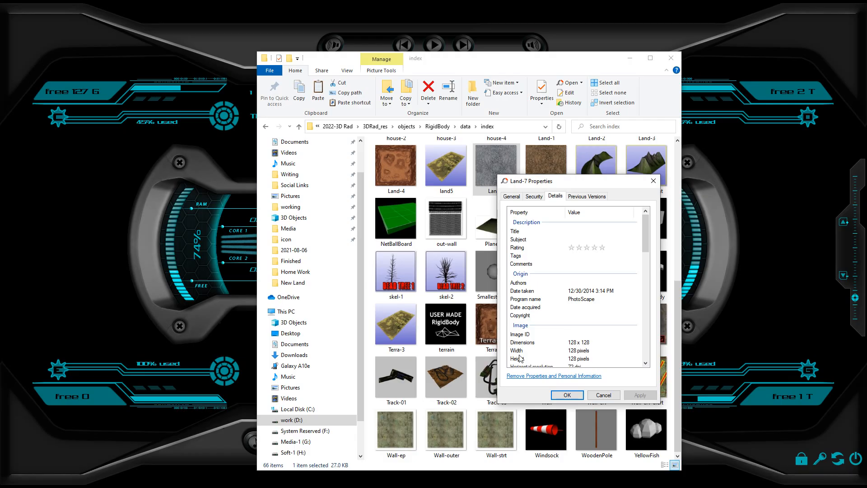
pyautogui.click(570, 396)
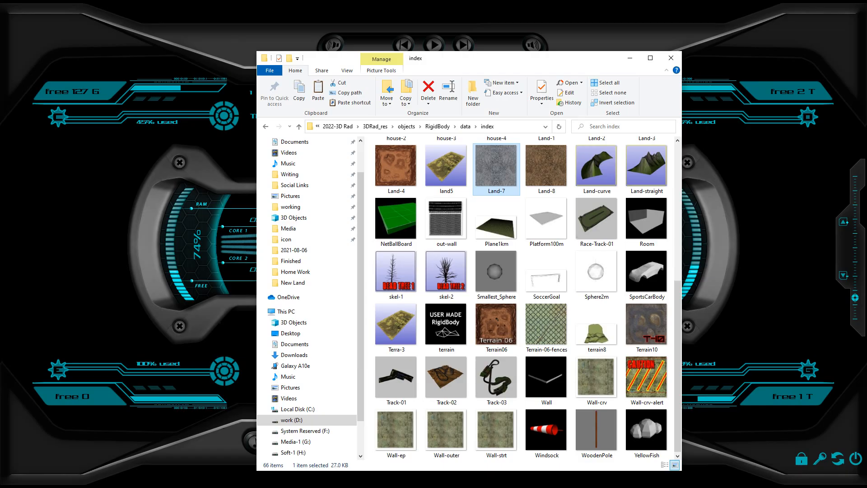
# Step: Switch to Ultimate Unwrap3D Pro and capture the land model in the Perspective view with Snip & Sketch
pyautogui.moveTo(0, 13); pyautogui.dragTo(620, 33)
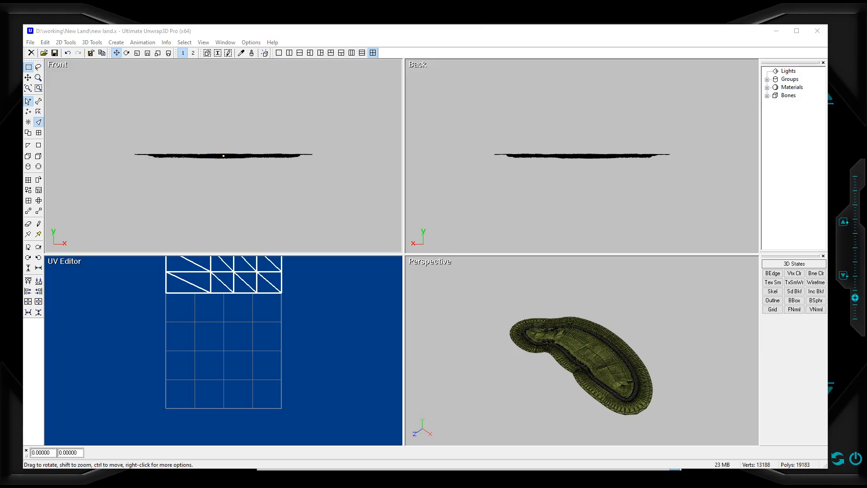
pyautogui.moveTo(0, 26); pyautogui.dragTo(373, 54)
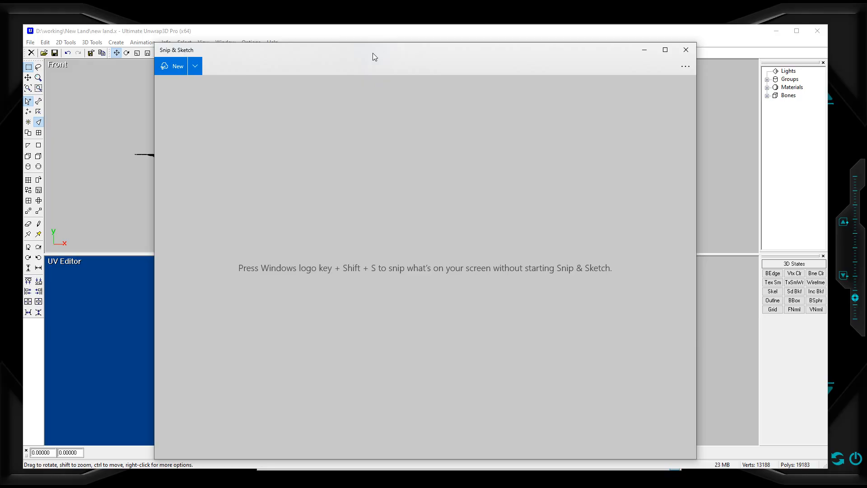
pyautogui.click(177, 67)
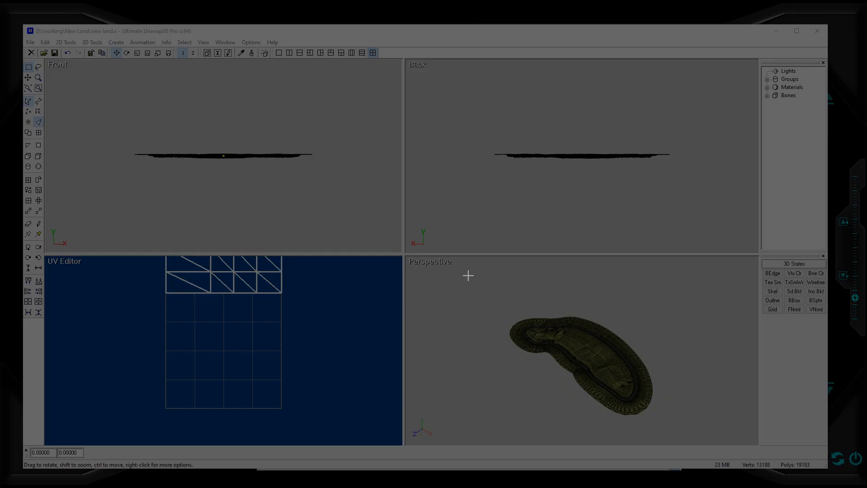
pyautogui.moveTo(467, 272)
pyautogui.mouseDown()
pyautogui.moveTo(519, 318)
pyautogui.moveTo(641, 347)
pyautogui.moveTo(645, 389)
pyautogui.moveTo(665, 430)
pyautogui.moveTo(662, 445)
pyautogui.moveTo(654, 442)
pyautogui.moveTo(676, 443)
pyautogui.mouseUp()
pyautogui.moveTo(677, 443)
pyautogui.mouseDown()
pyautogui.moveTo(702, 443)
pyautogui.moveTo(692, 443)
pyautogui.mouseUp()
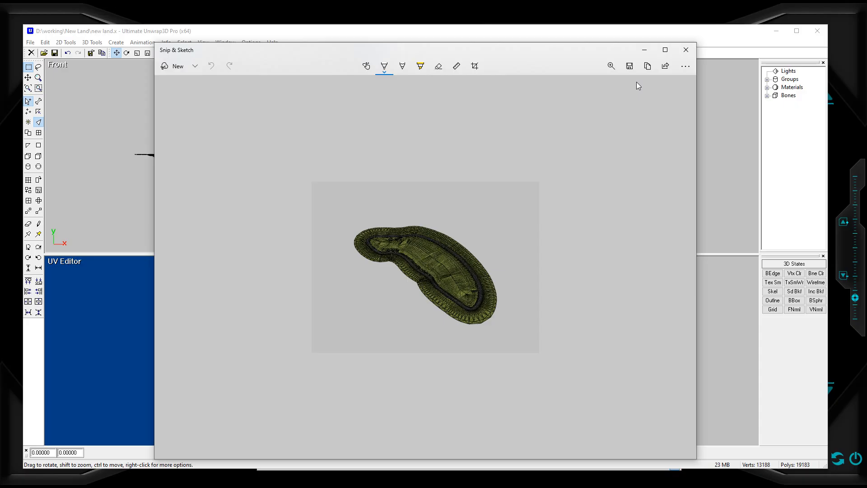
# Step: Save the snip as the JPG New-Land-001 in the New Land folder and close Snip & Sketch
pyautogui.hotkey('ctrl', 's')
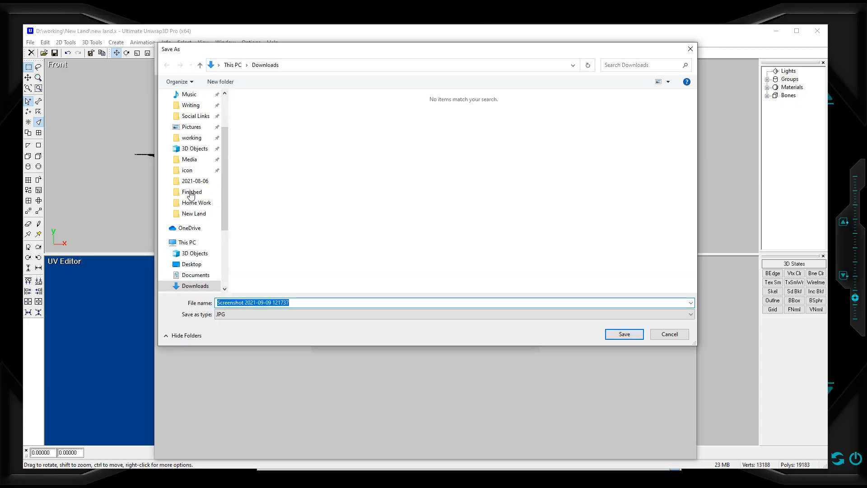
pyautogui.click(193, 213)
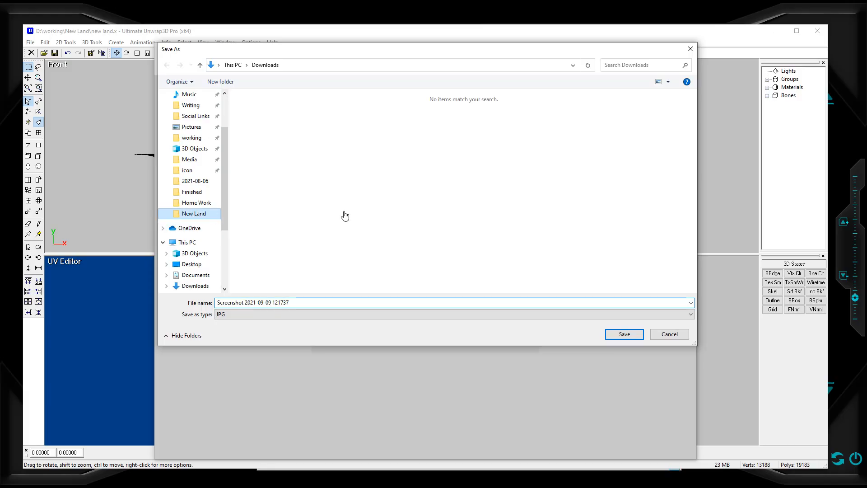
pyautogui.click(299, 302)
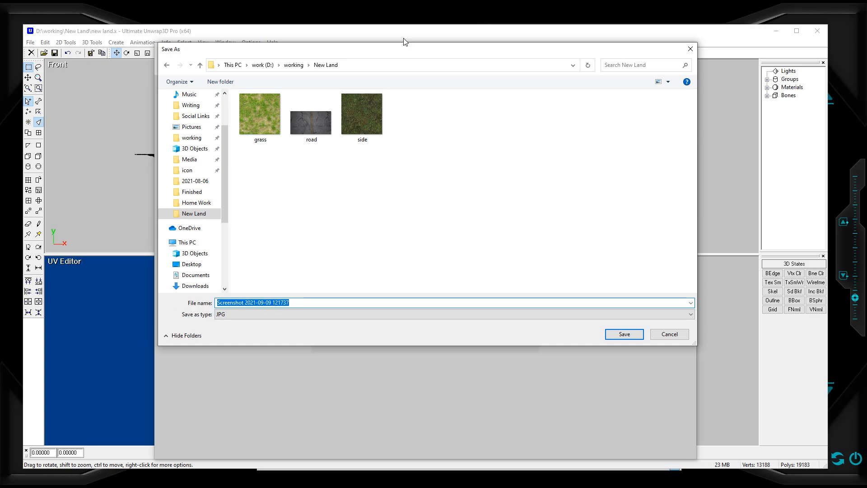
pyautogui.moveTo(397, 56)
pyautogui.mouseDown()
pyautogui.moveTo(150, 129)
pyautogui.moveTo(0, 188)
pyautogui.moveTo(0, 199)
pyautogui.mouseUp()
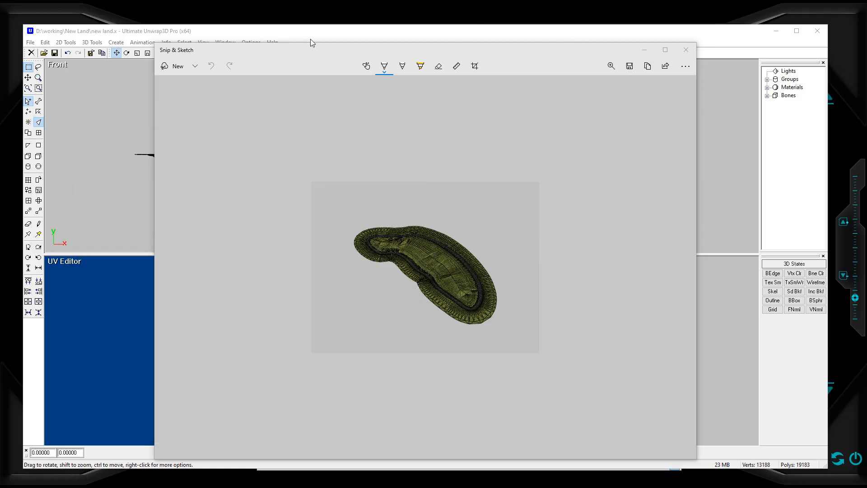
pyautogui.click(214, 32)
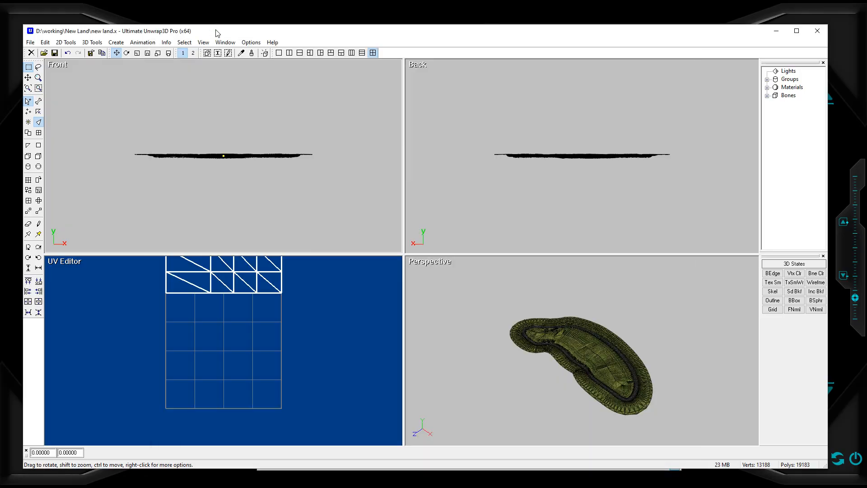
pyautogui.moveTo(360, 38)
pyautogui.mouseDown()
pyautogui.moveTo(381, 117)
pyautogui.moveTo(384, 190)
pyautogui.moveTo(402, 161)
pyautogui.moveTo(389, 47)
pyautogui.moveTo(406, 26)
pyautogui.mouseUp()
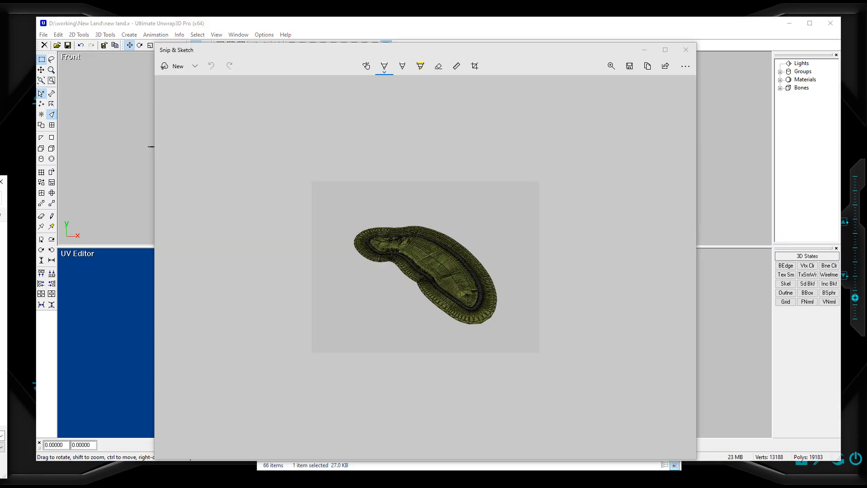
pyautogui.moveTo(1, 158); pyautogui.dragTo(277, 121)
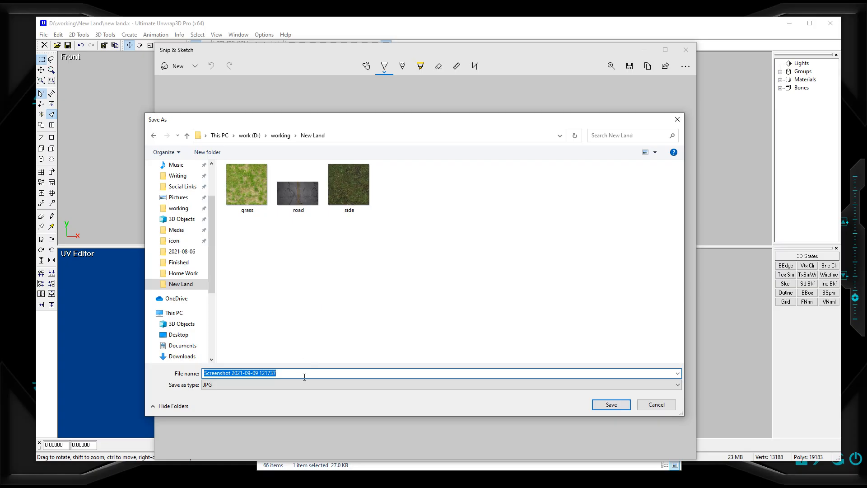
pyautogui.write('New-L')
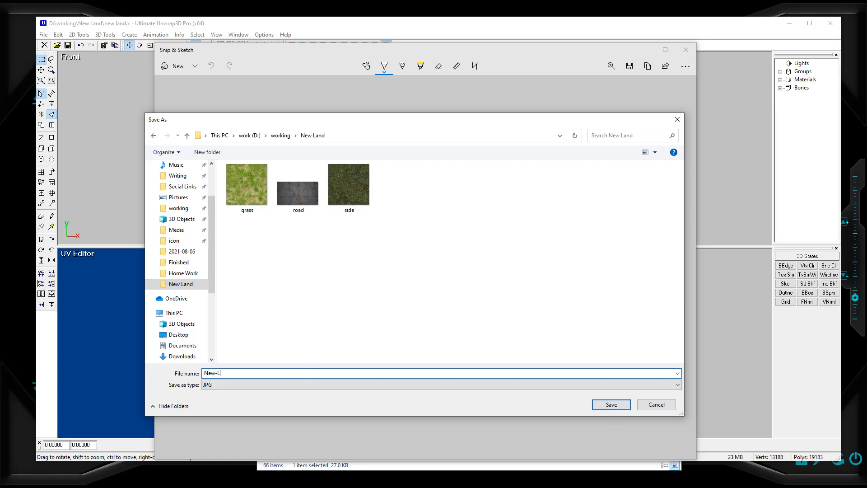
pyautogui.write('and-001')
pyautogui.click(609, 405)
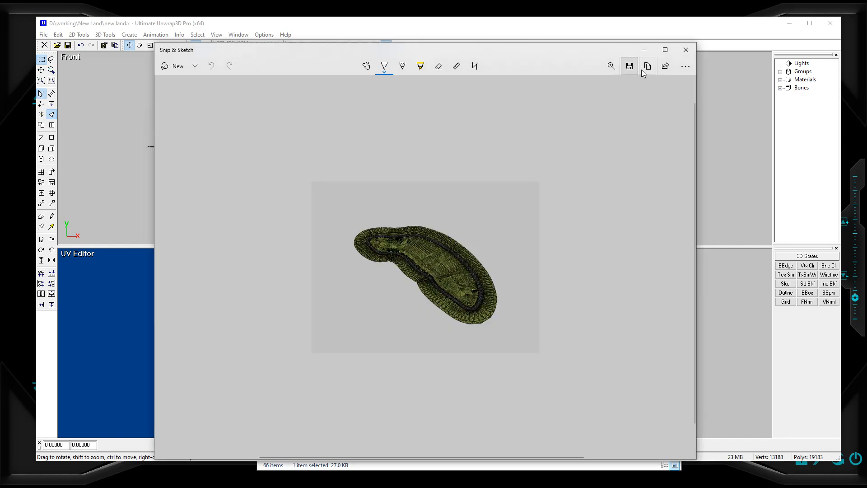
pyautogui.click(686, 50)
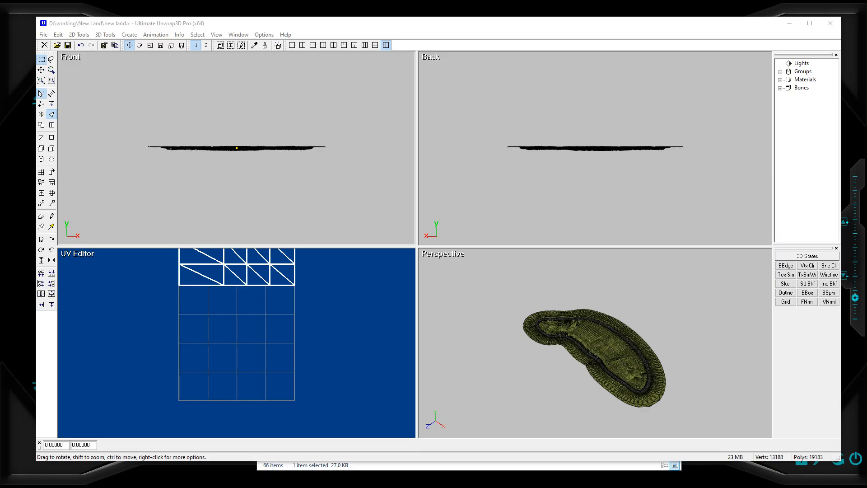
# Step: Check the New-Land-001 folder's name in RigidBody's data folder and return to the New Land folder with the saved snip
pyautogui.moveTo(0, 79); pyautogui.dragTo(555, 48)
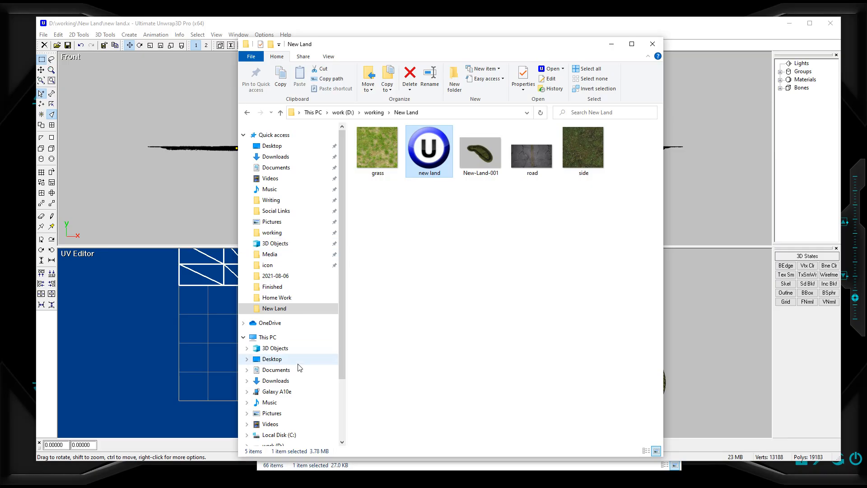
pyautogui.scroll(-2, 298, 368)
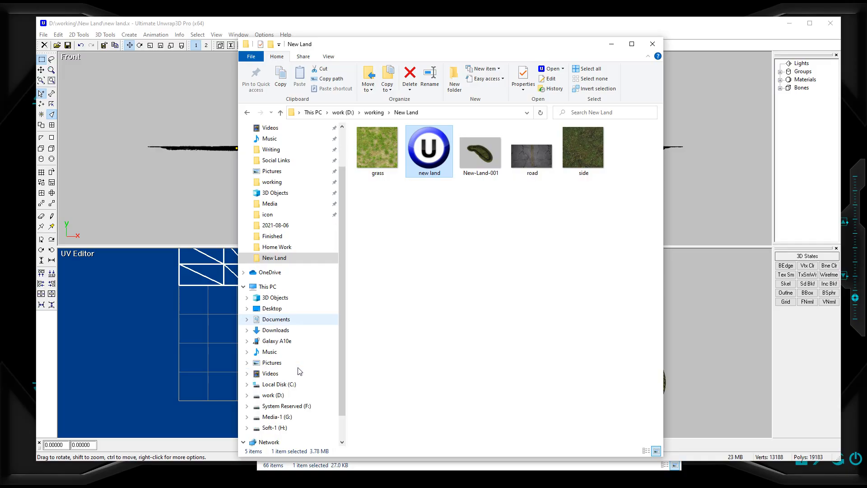
pyautogui.click(275, 396)
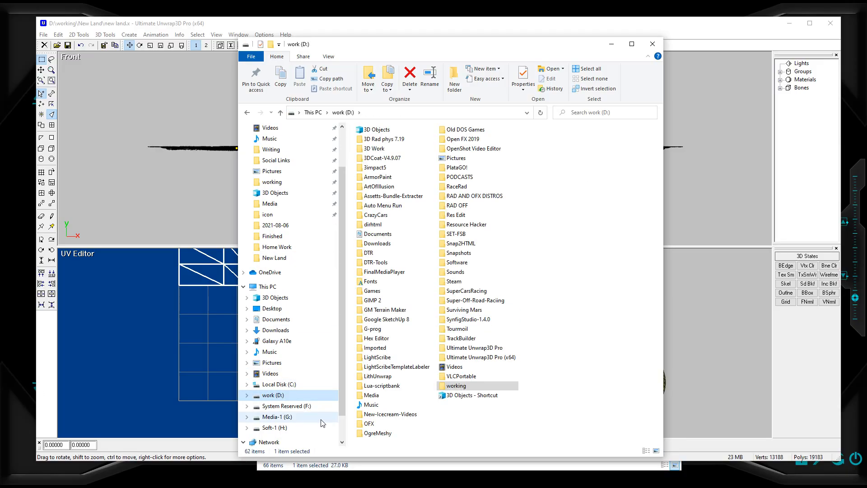
pyautogui.click(382, 470)
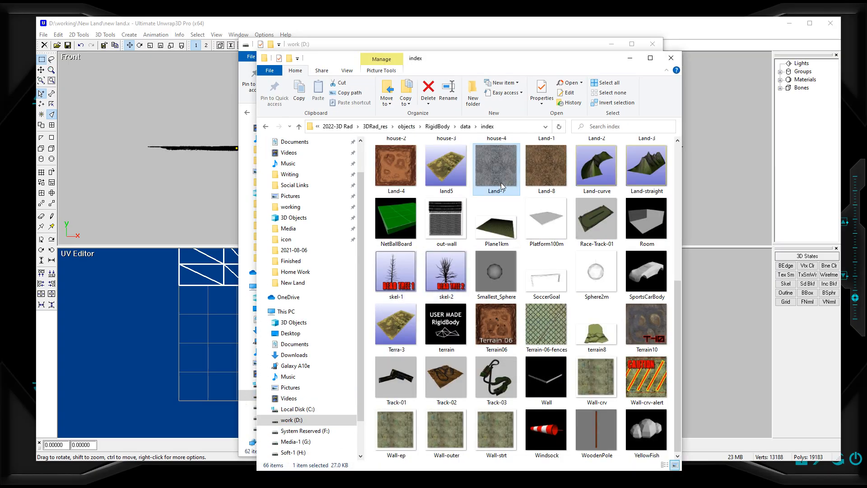
pyautogui.click(465, 126)
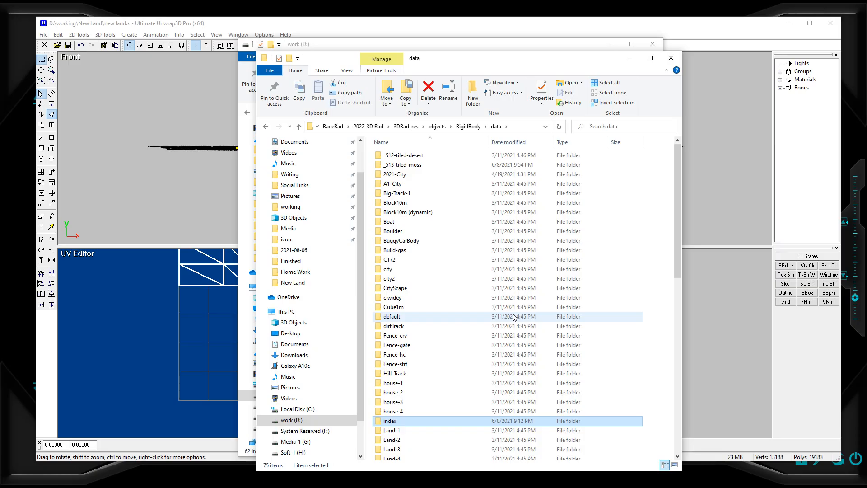
pyautogui.scroll(-4, 514, 318)
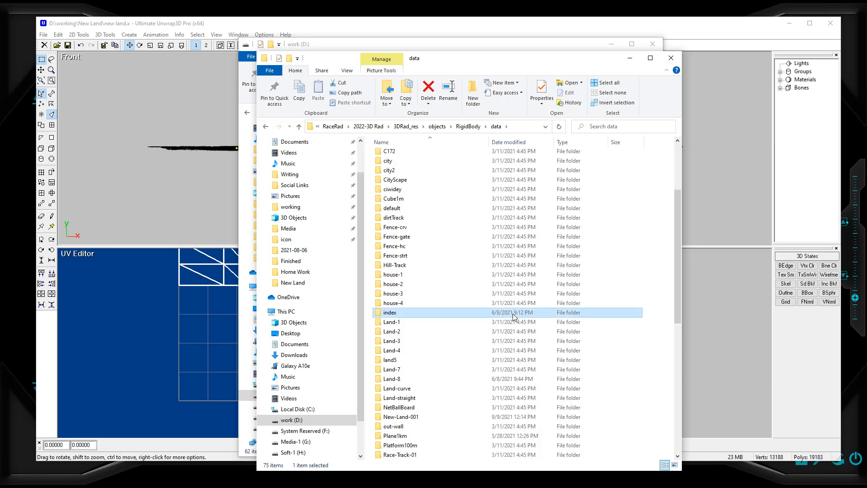
pyautogui.click(403, 419)
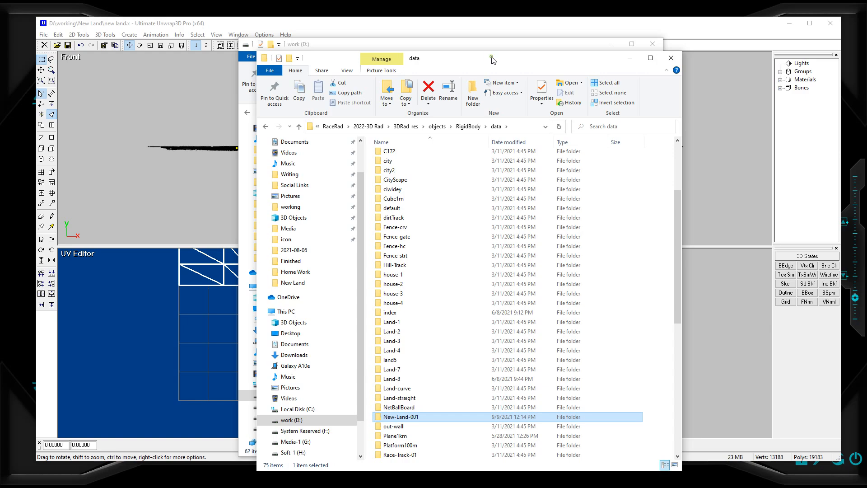
pyautogui.moveTo(492, 60); pyautogui.dragTo(0, 60)
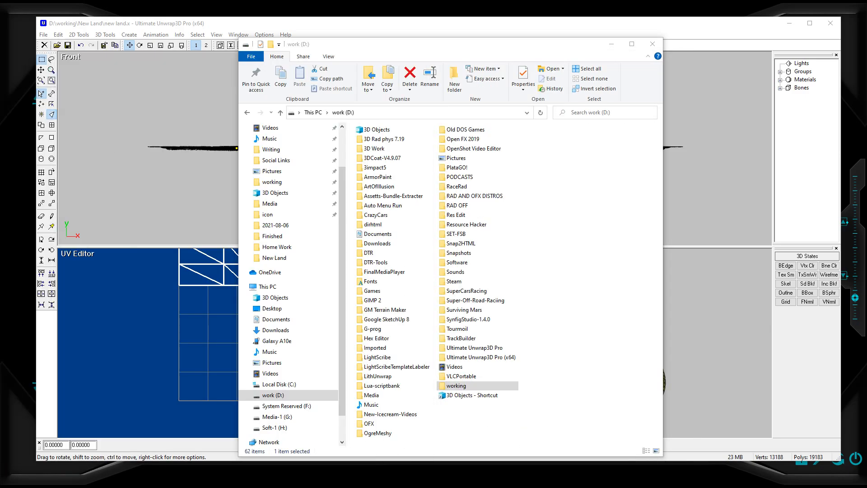
pyautogui.click(270, 259)
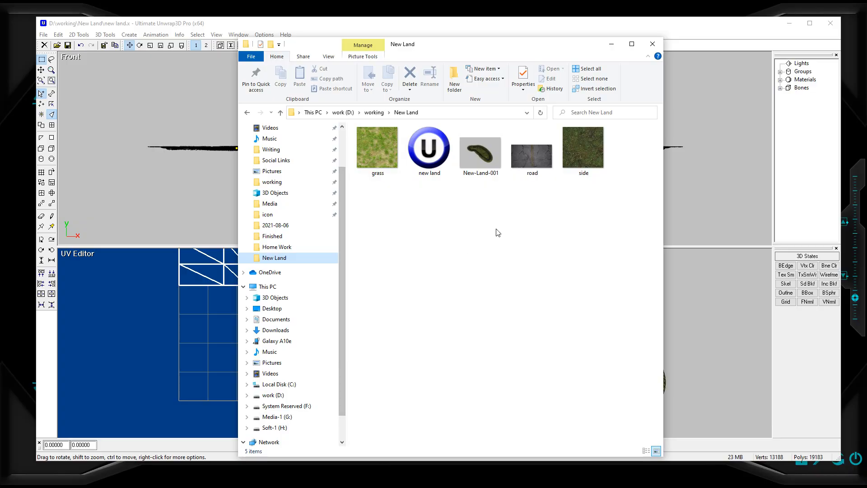
# Step: Open the New-Land-001 image from the New Land folder in PhotoScape's editor
pyautogui.click(478, 160)
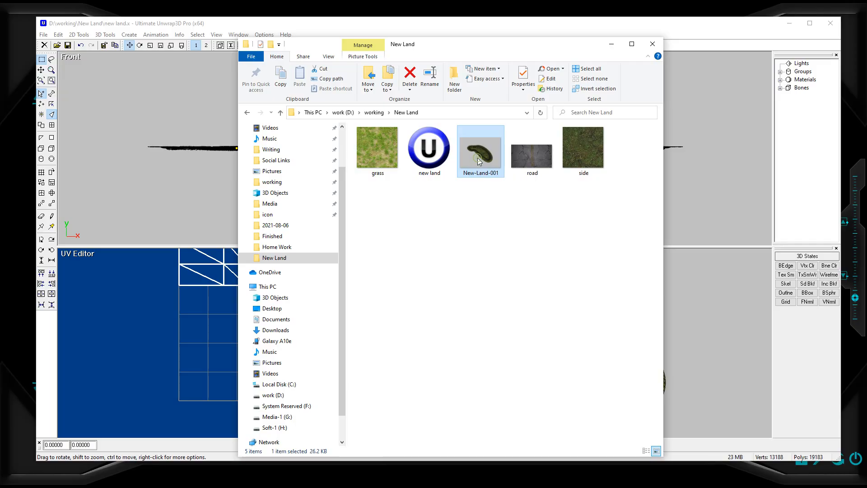
pyautogui.doubleClick(478, 161)
pyautogui.doubleClick(479, 161)
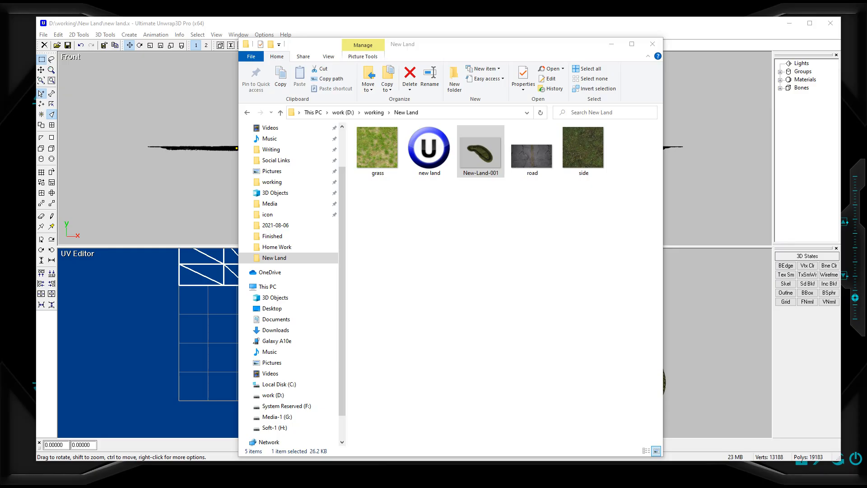
pyautogui.moveTo(0, 2); pyautogui.dragTo(470, 86)
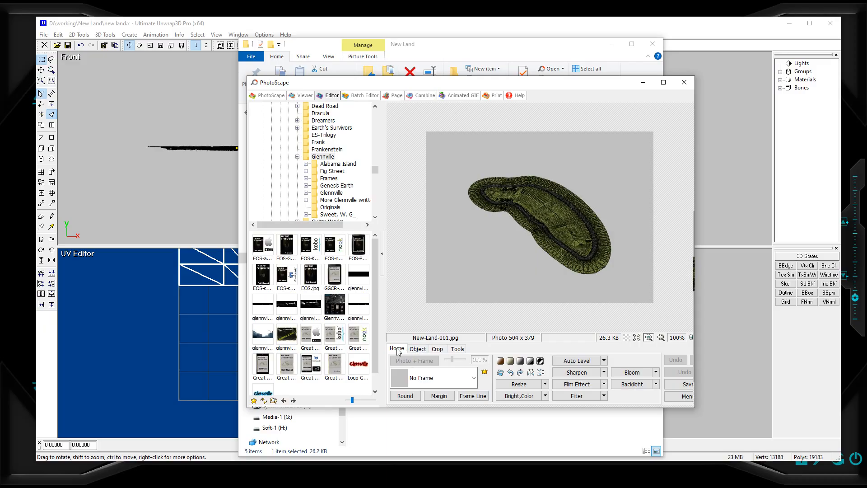
pyautogui.click(439, 396)
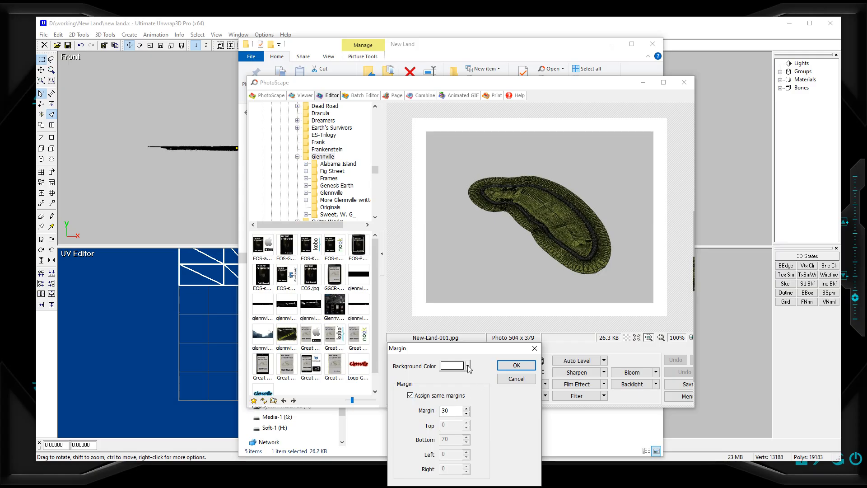
pyautogui.click(468, 366)
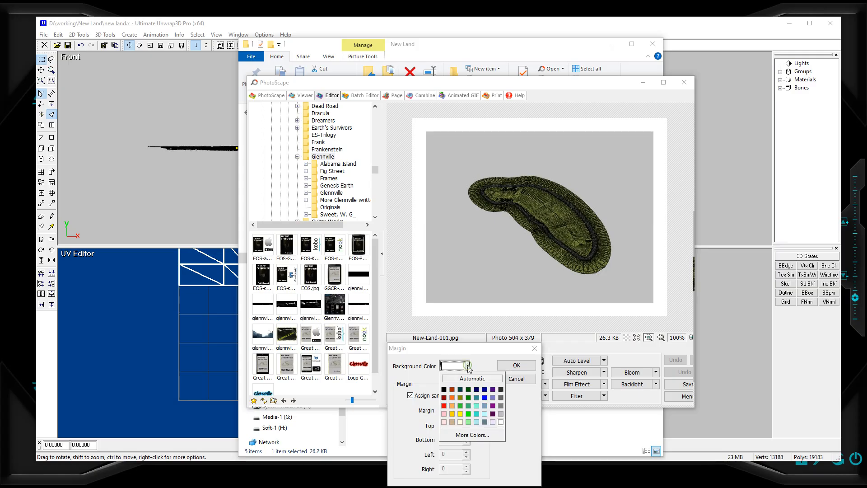
pyautogui.click(500, 413)
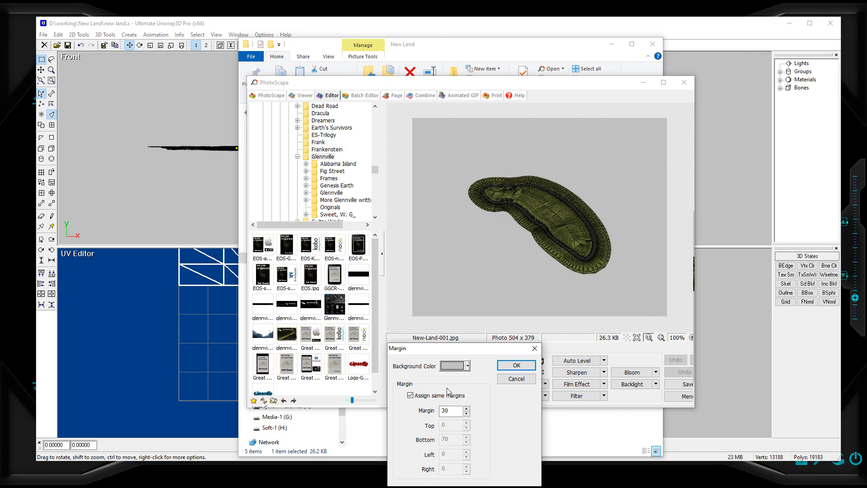
pyautogui.click(516, 379)
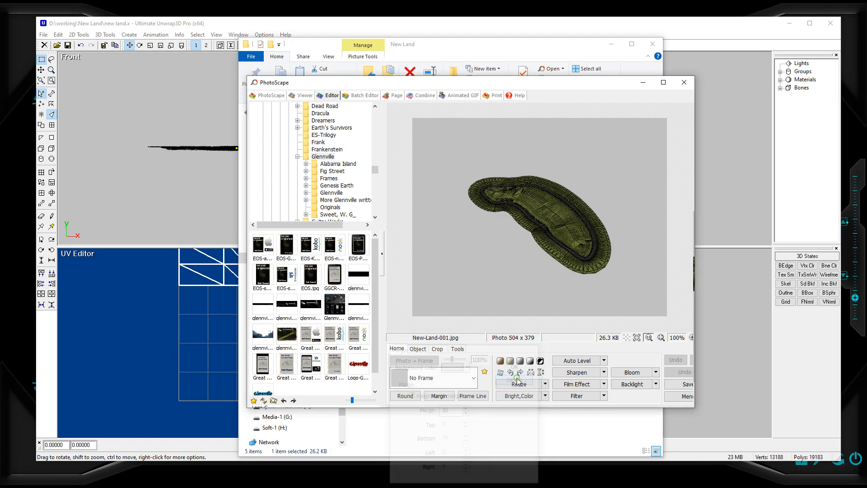
# Step: Crop the New-Land-001 image to a 339 x 339 pixel square around the land model
pyautogui.click(435, 349)
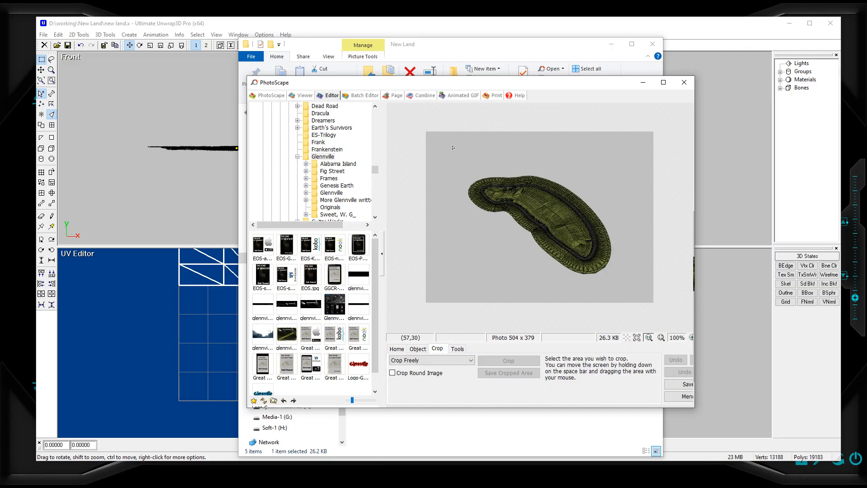
pyautogui.moveTo(451, 145); pyautogui.dragTo(621, 299)
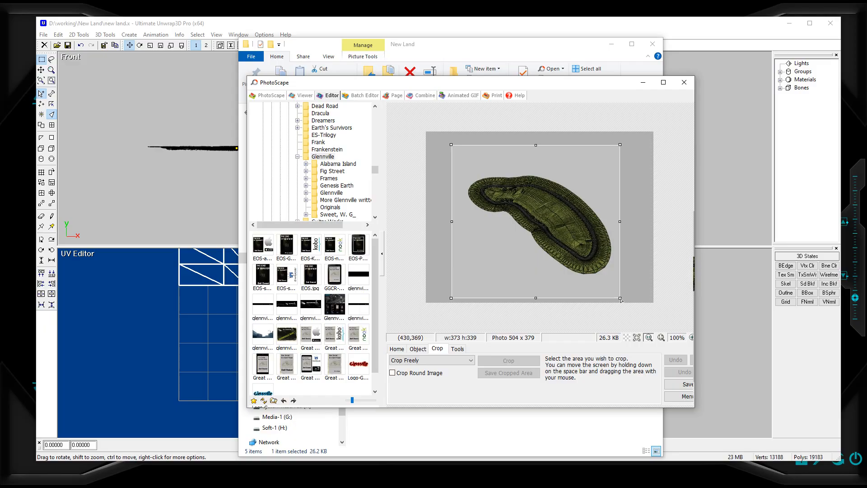
pyautogui.moveTo(621, 300); pyautogui.dragTo(615, 299)
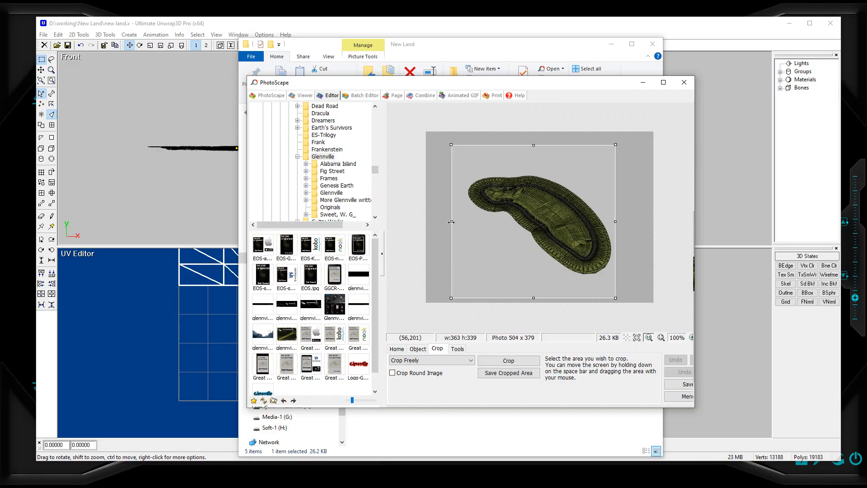
pyautogui.moveTo(451, 222); pyautogui.dragTo(462, 226)
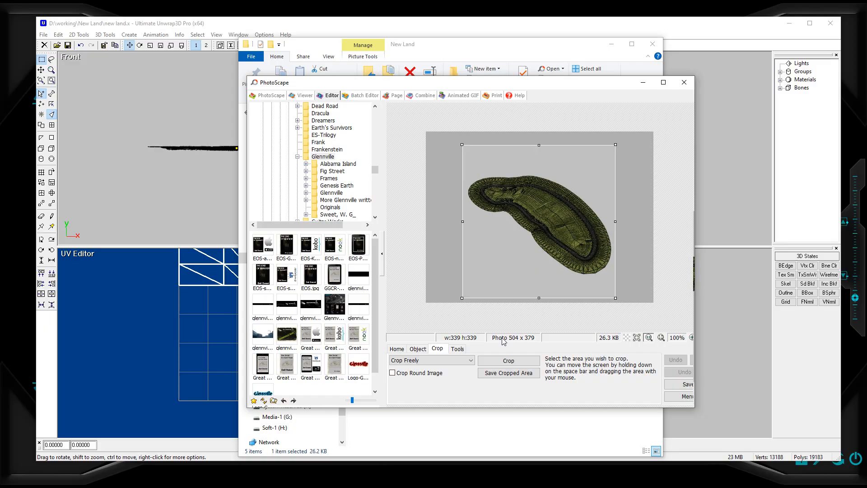
pyautogui.click(508, 361)
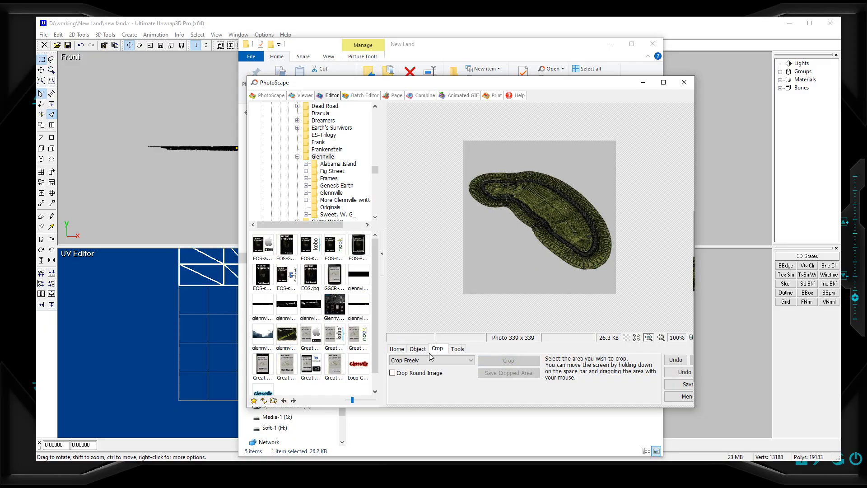
# Step: Resize the cropped image to 128 x 128 pixels with its aspect ratio preserved
pyautogui.click(396, 348)
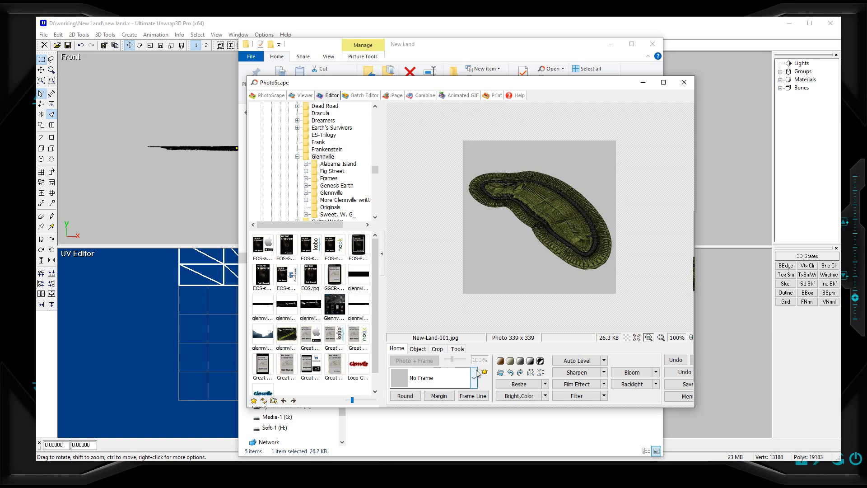
pyautogui.click(416, 350)
pyautogui.click(397, 348)
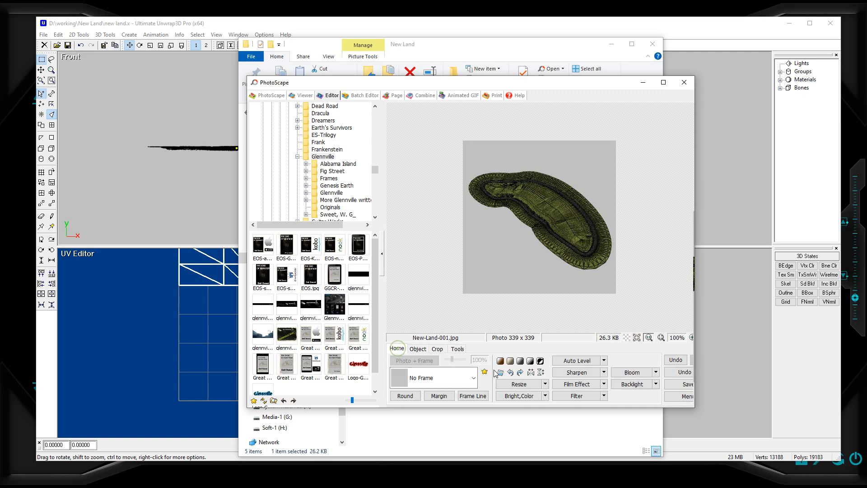
pyautogui.click(525, 387)
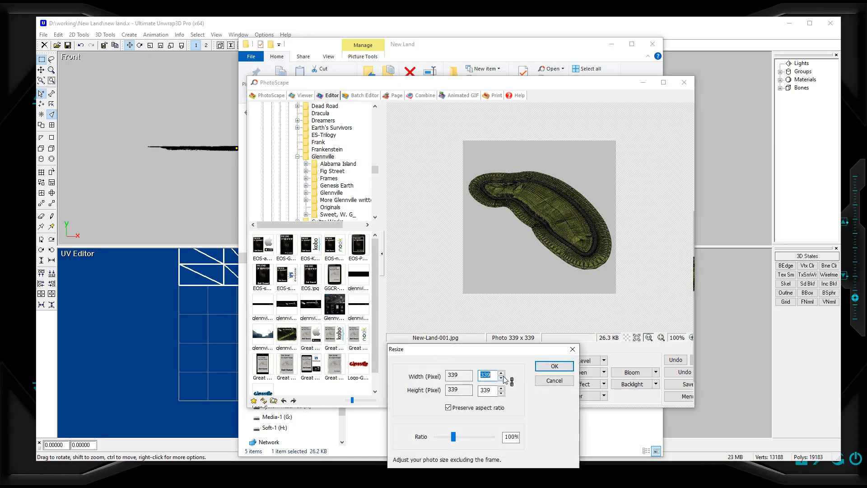
pyautogui.write('128')
pyautogui.click(558, 367)
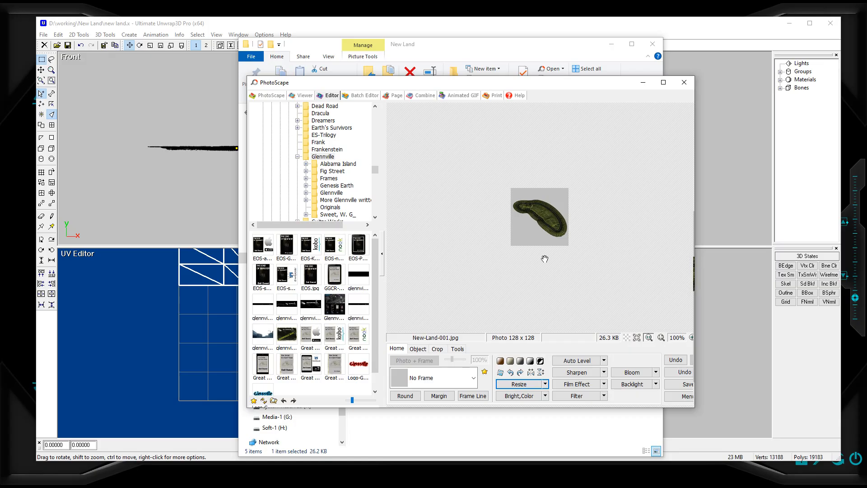
# Step: Add the text "New Land" to the image and shrink it to fit the image width along the lower edge
pyautogui.click(417, 349)
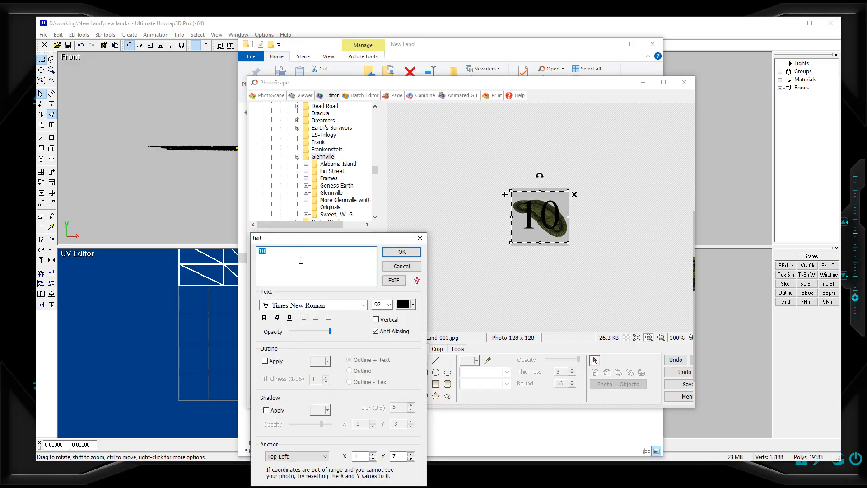
pyautogui.write('New ')
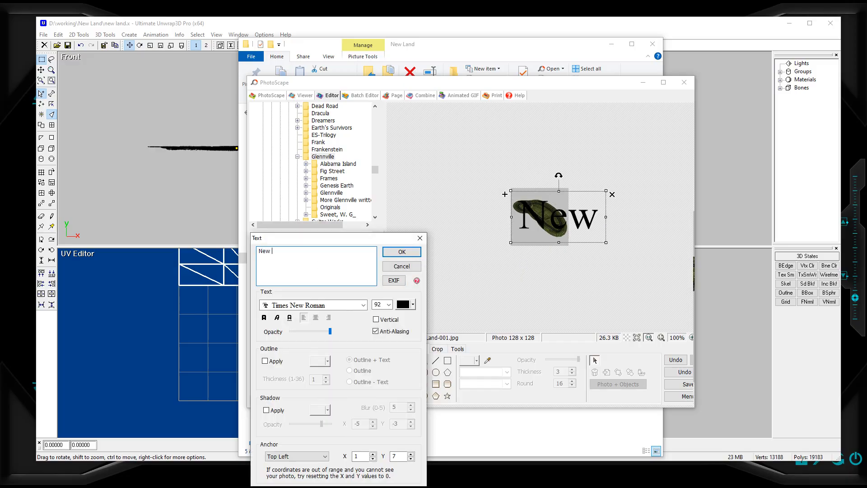
pyautogui.write('Land')
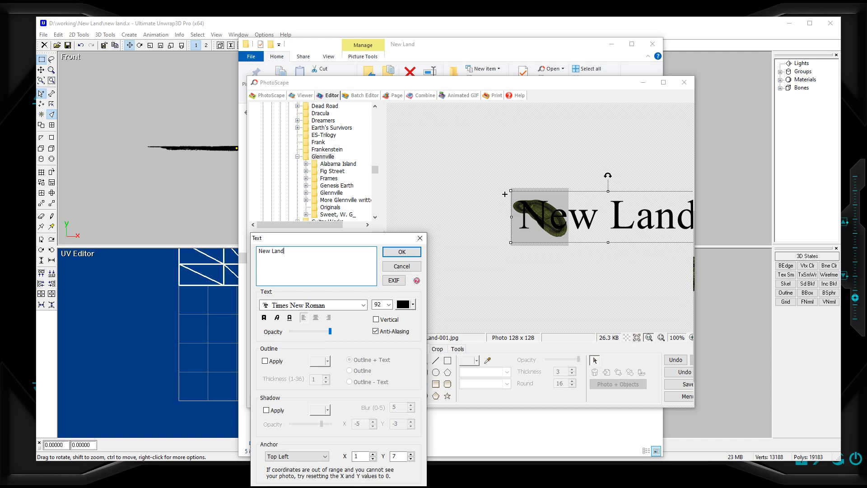
pyautogui.click(409, 252)
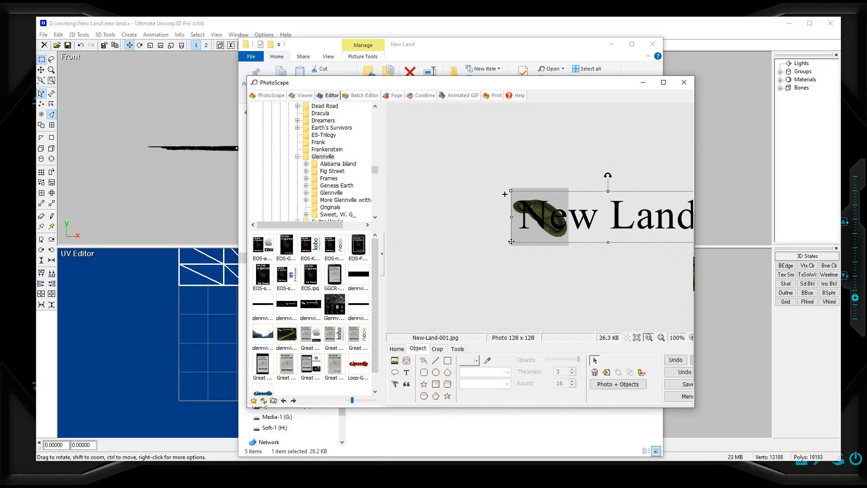
pyautogui.moveTo(510, 241)
pyautogui.mouseDown()
pyautogui.moveTo(674, 213)
pyautogui.moveTo(633, 213)
pyautogui.moveTo(512, 247)
pyautogui.mouseUp()
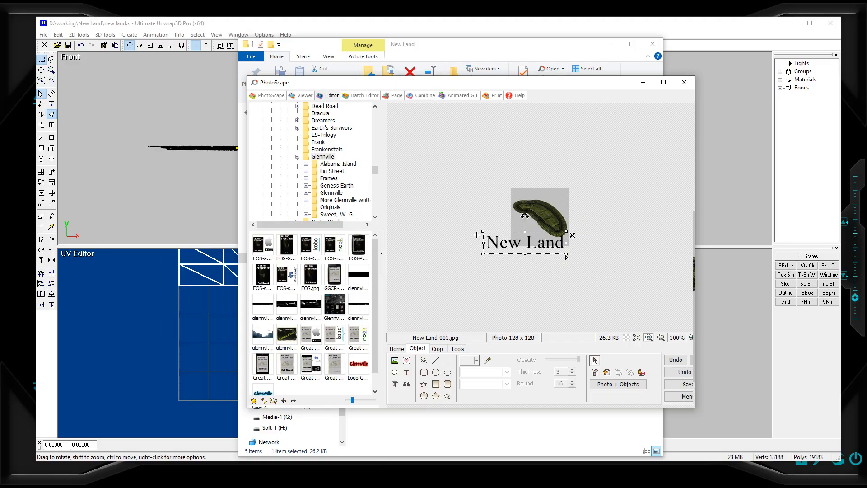
pyautogui.moveTo(566, 254); pyautogui.dragTo(547, 238)
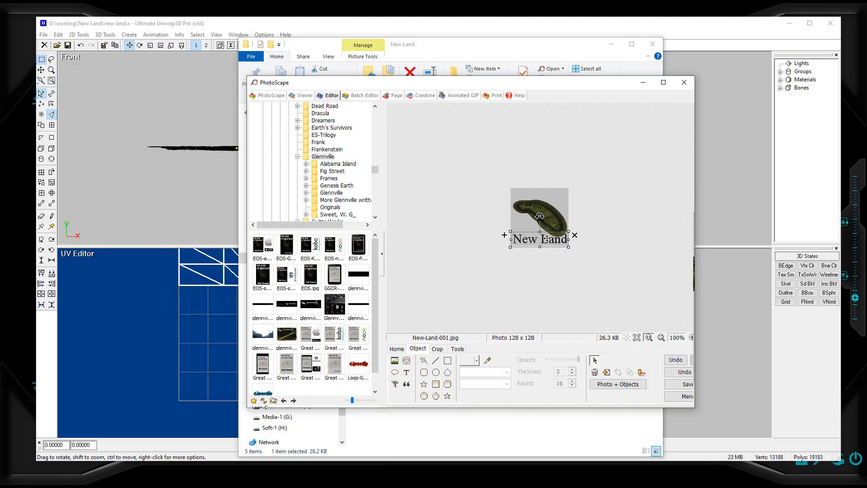
pyautogui.click(564, 279)
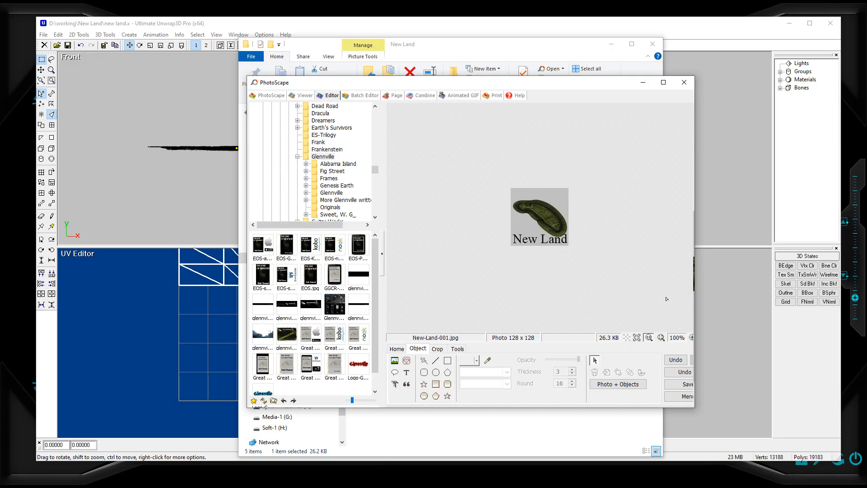
# Step: Save the edited thumbnail over New-Land-001.jpg in the New Land folder and close PhotoScape
pyautogui.moveTo(698, 314); pyautogui.dragTo(807, 311)
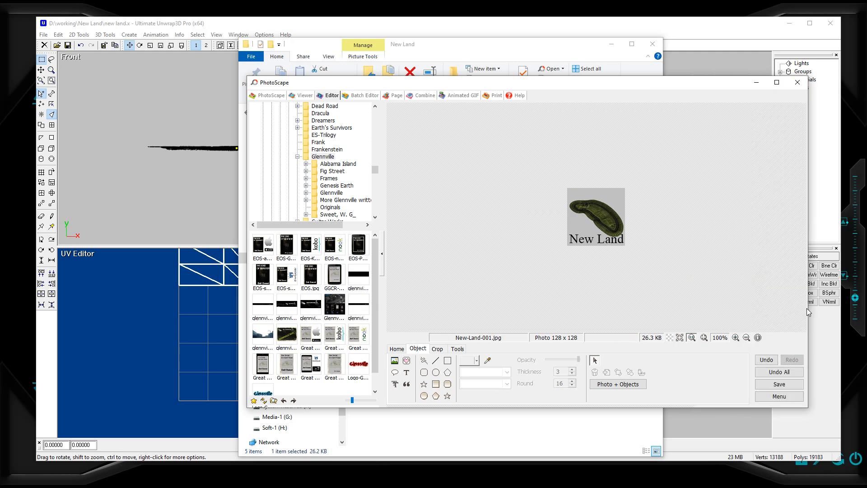
pyautogui.click(779, 385)
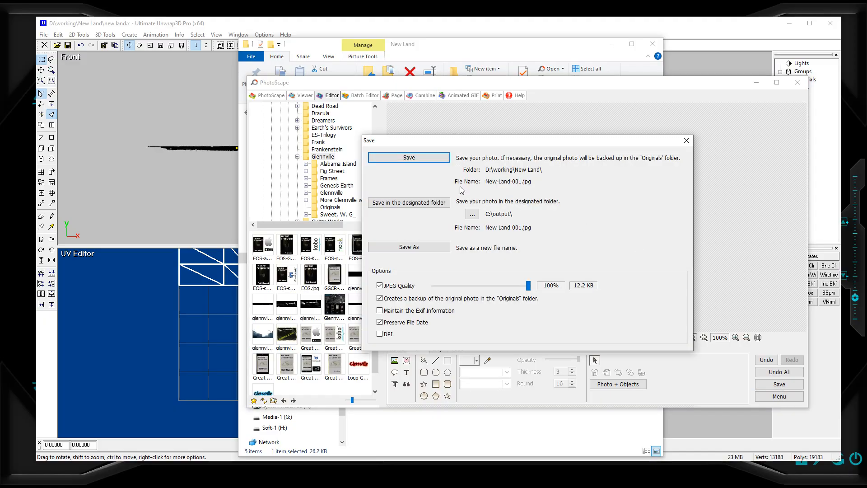
pyautogui.click(409, 158)
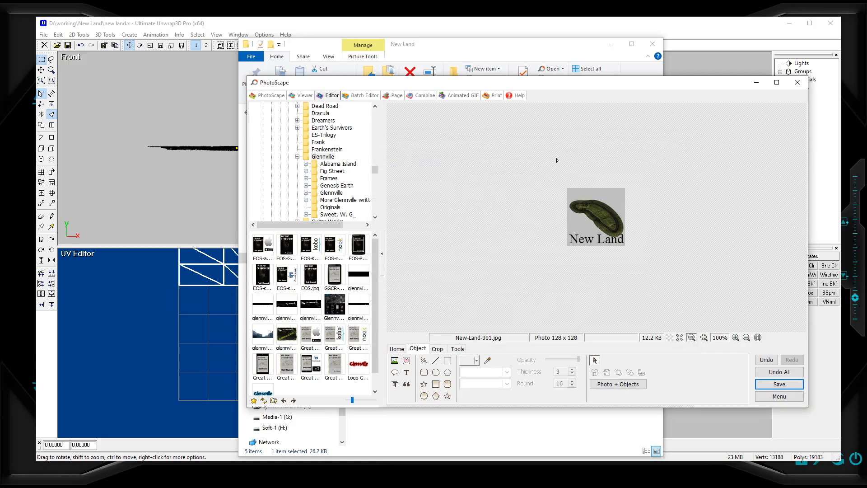
pyautogui.click(797, 82)
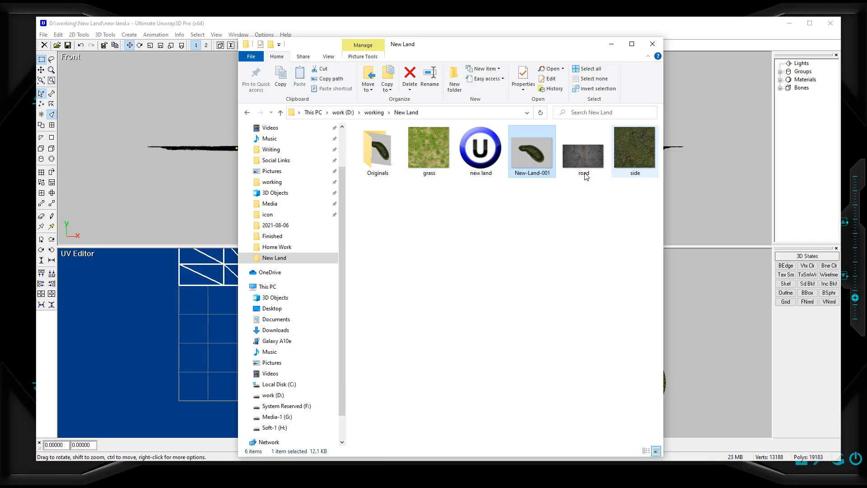
# Step: Copy the New-Land-001 thumbnail from the New Land folder into the index folder inside RigidBody's data folder
pyautogui.rightClick(534, 157)
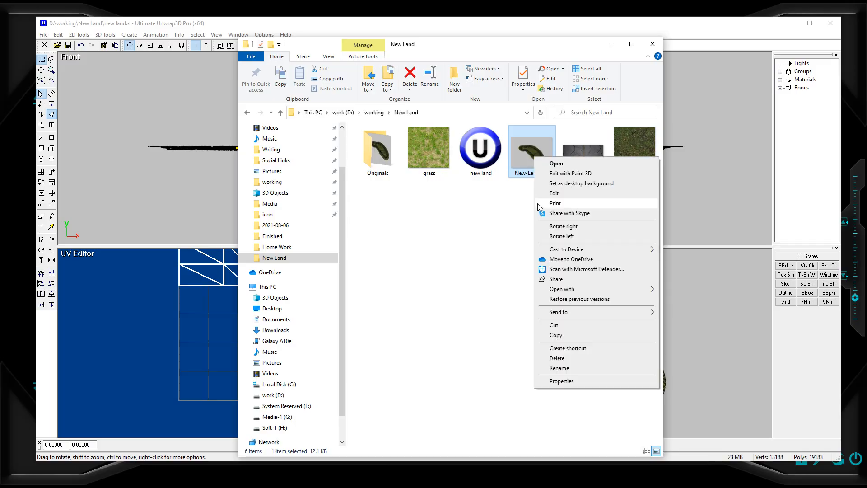
pyautogui.click(557, 335)
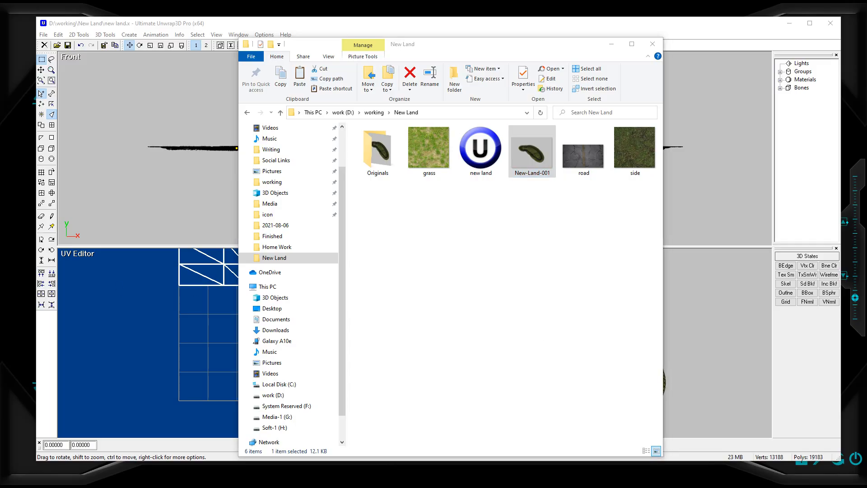
pyautogui.moveTo(0, 28); pyautogui.dragTo(499, 45)
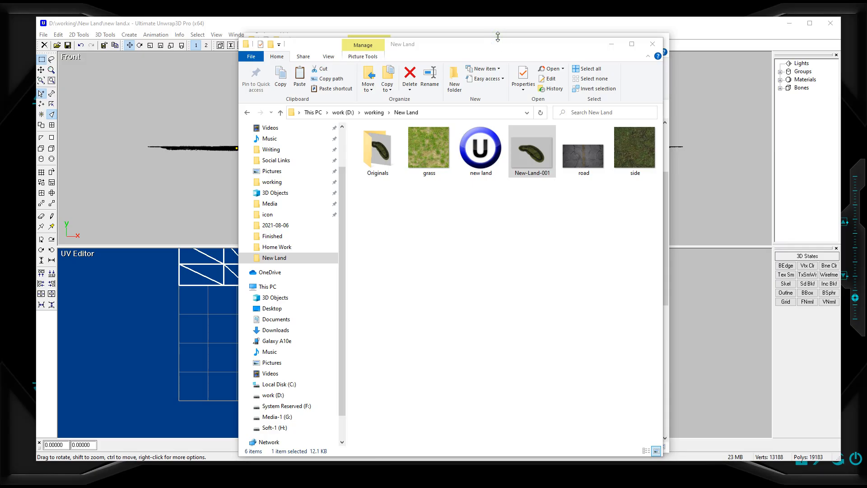
pyautogui.moveTo(510, 49); pyautogui.dragTo(507, 62)
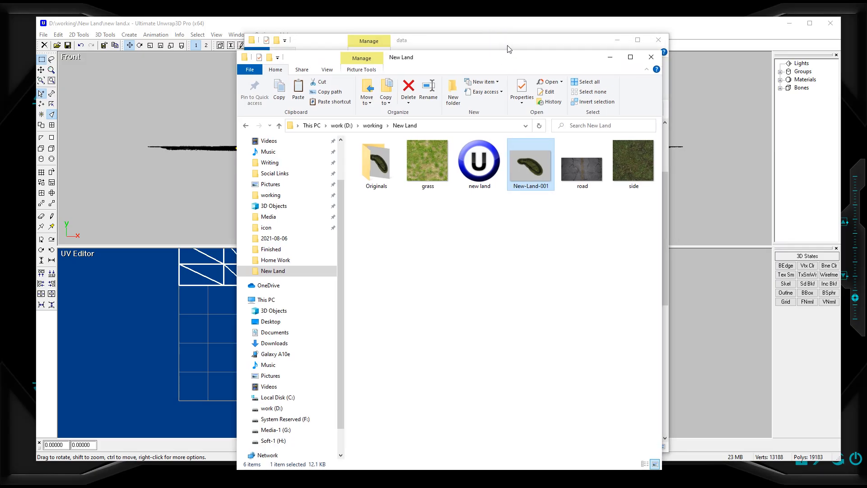
pyautogui.click(507, 48)
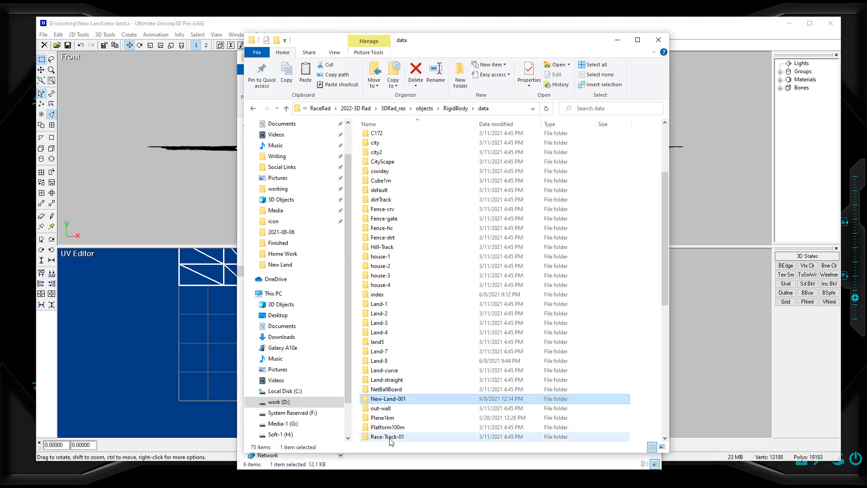
pyautogui.click(378, 295)
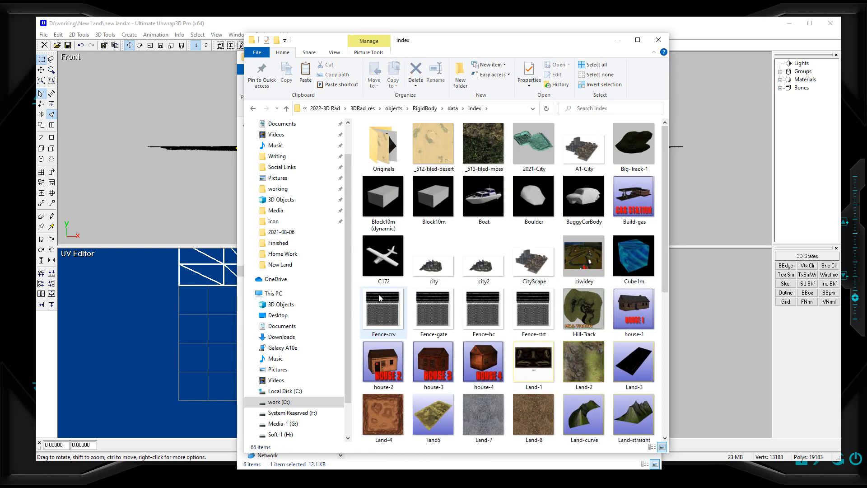
pyautogui.rightClick(559, 340)
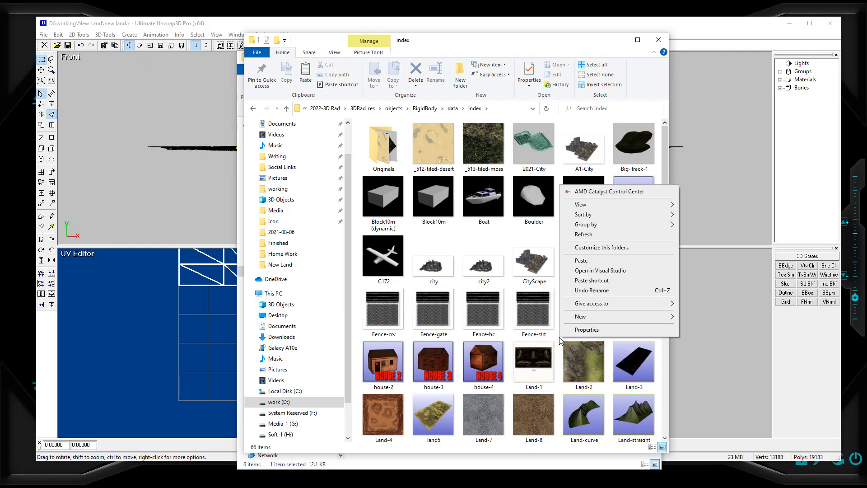
pyautogui.click(579, 261)
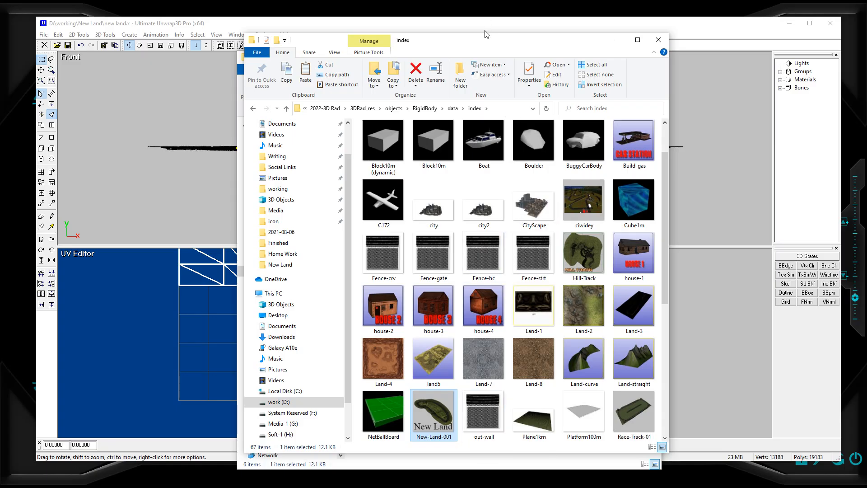
# Step: Move the index and New Land folder windows off this screen and close Ultimate Unwrap3D
pyautogui.moveTo(484, 44); pyautogui.dragTo(0, 37)
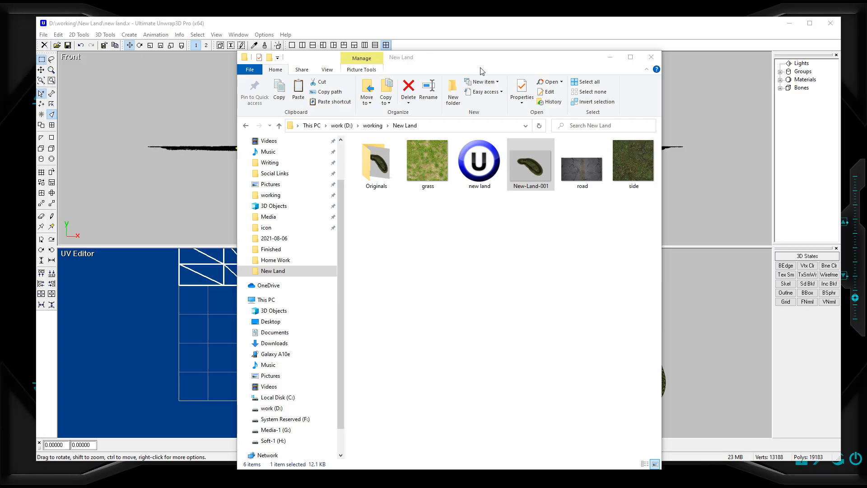
pyautogui.moveTo(491, 59); pyautogui.dragTo(309, 75)
pyautogui.moveTo(167, 87); pyautogui.dragTo(0, 91)
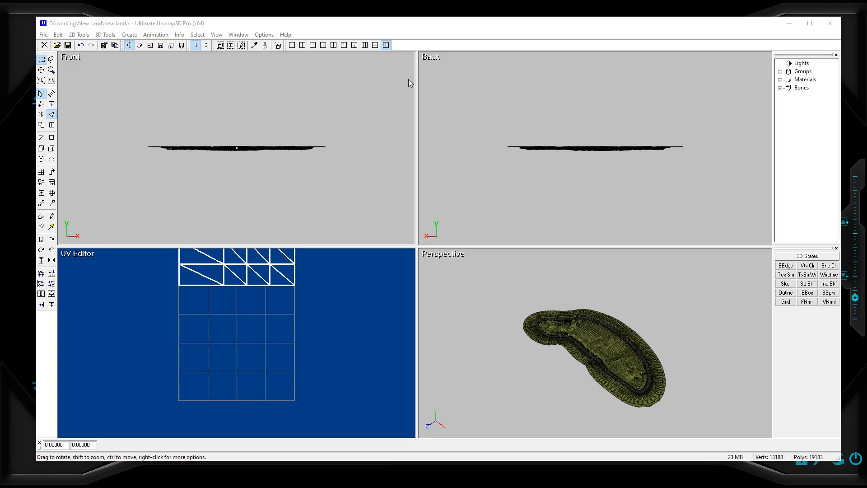
pyautogui.click(834, 23)
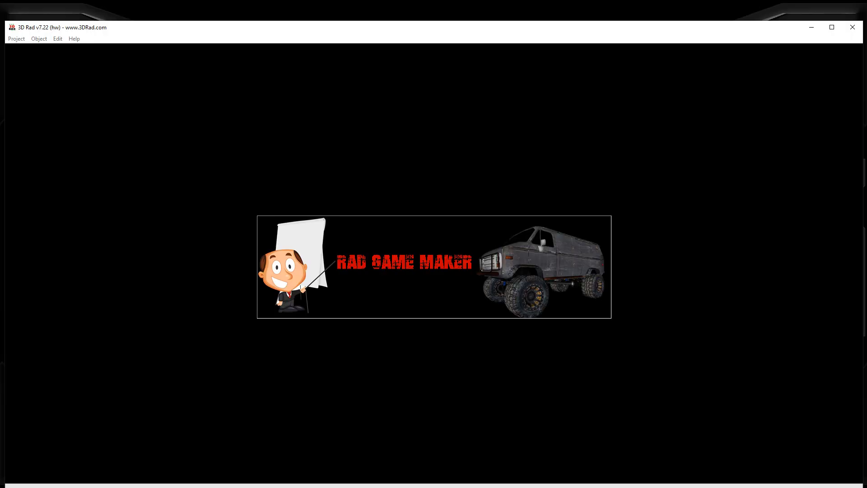
# Step: Switch to 3D Rad, enlarge its window to nearly fill the screen, and move it off this screen
pyautogui.click(834, 28)
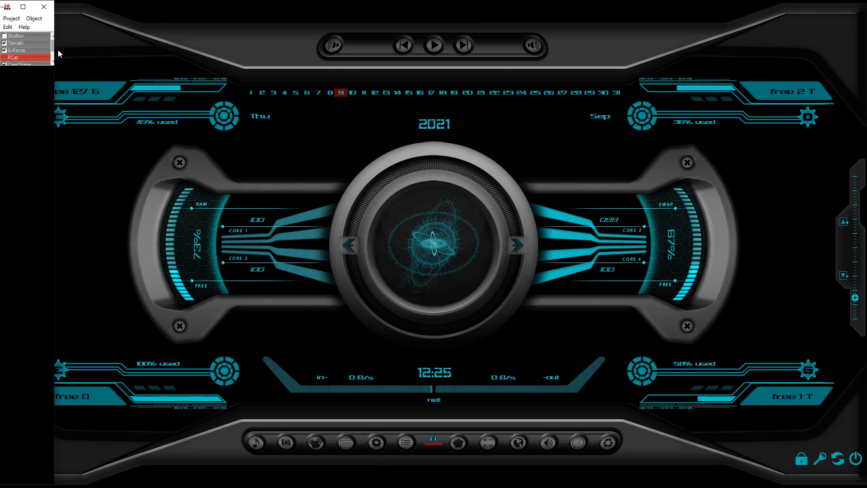
pyautogui.moveTo(56, 49); pyautogui.dragTo(838, 217)
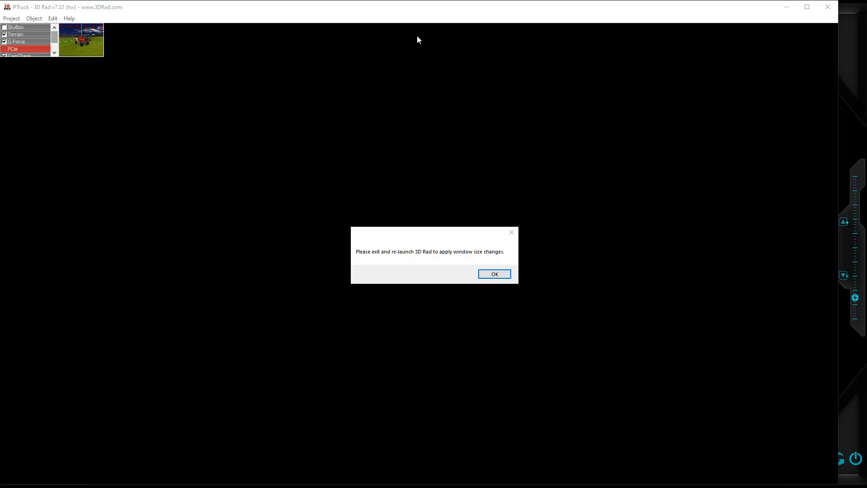
pyautogui.click(498, 275)
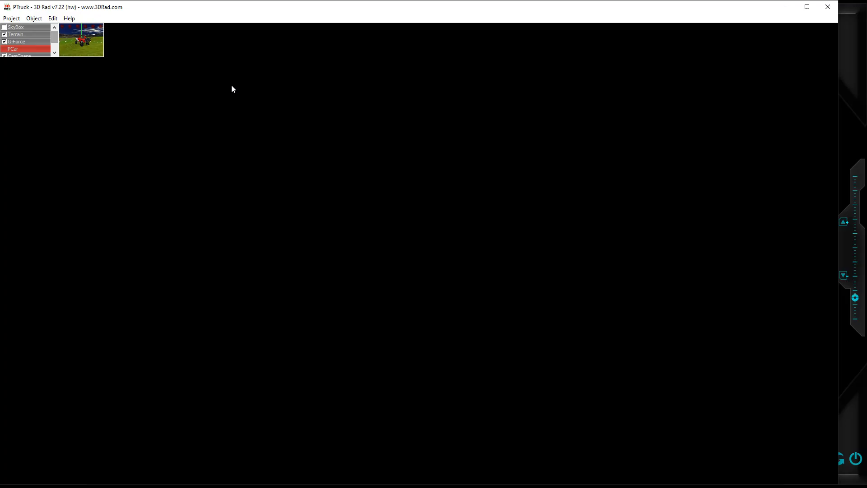
pyautogui.moveTo(477, 13); pyautogui.dragTo(280, 148)
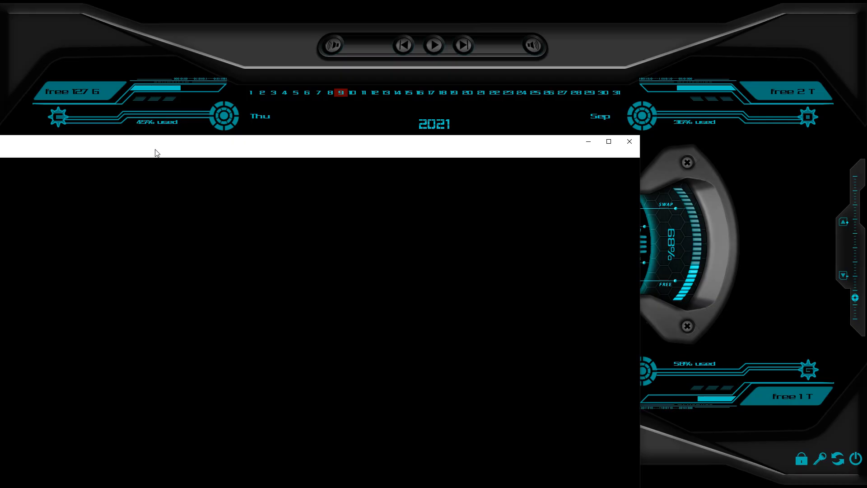
pyautogui.moveTo(161, 147); pyautogui.dragTo(0, 15)
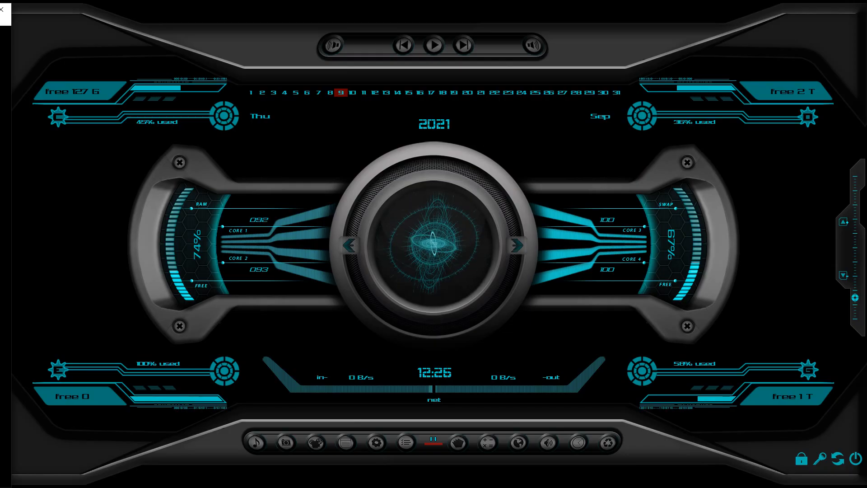